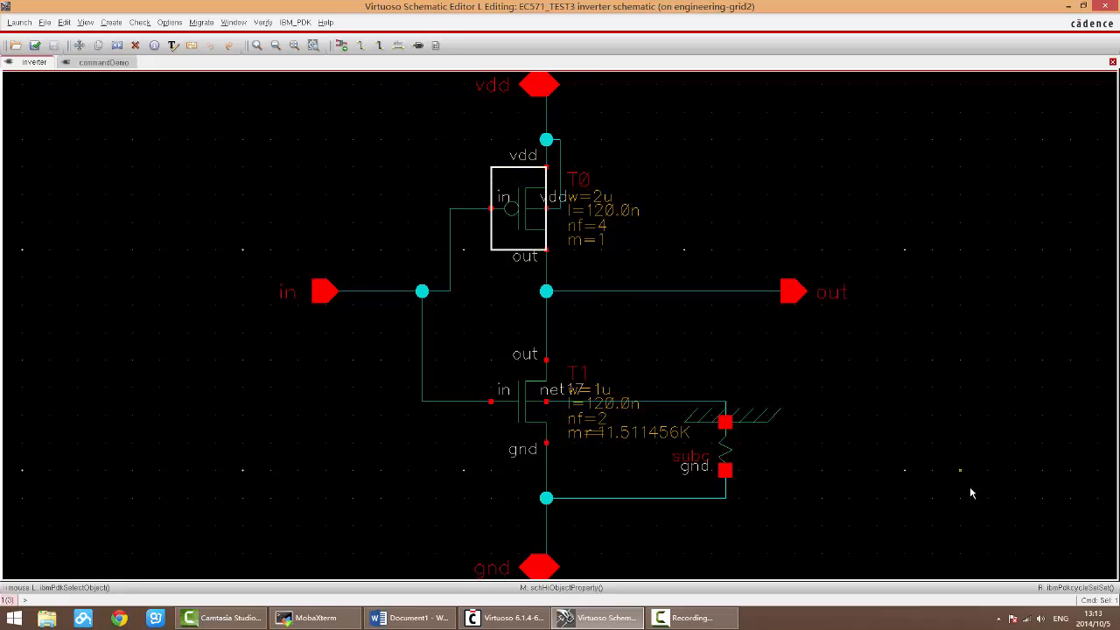
# Step: Select transistors T0 and T1, the subc substrate resistor and the horizontal wire to the out pin together
pyautogui.click(807, 408)
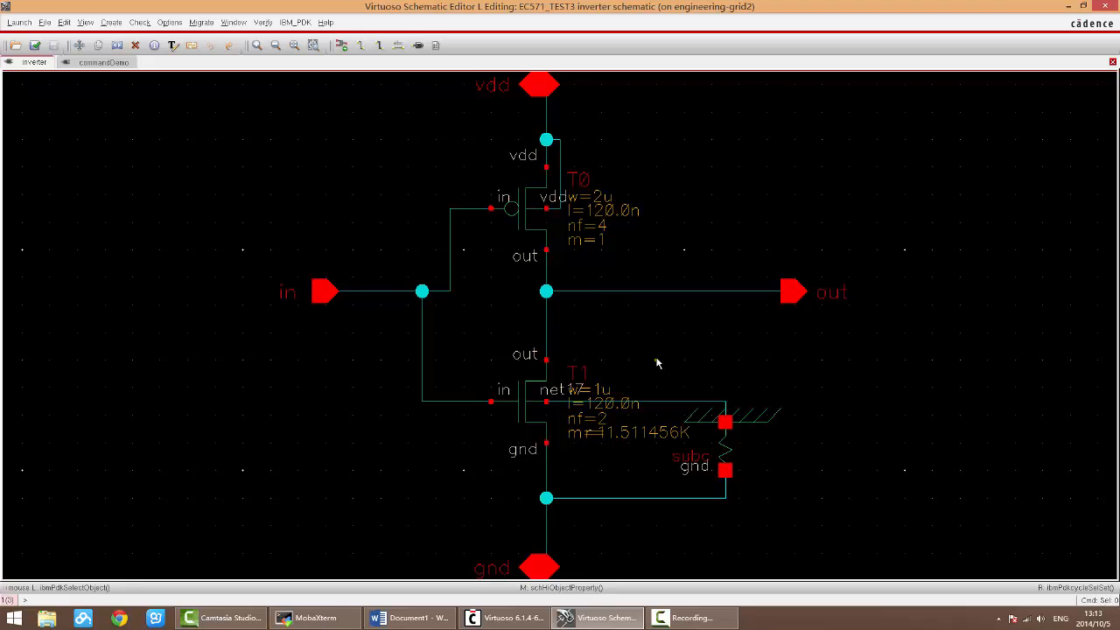
pyautogui.click(519, 212)
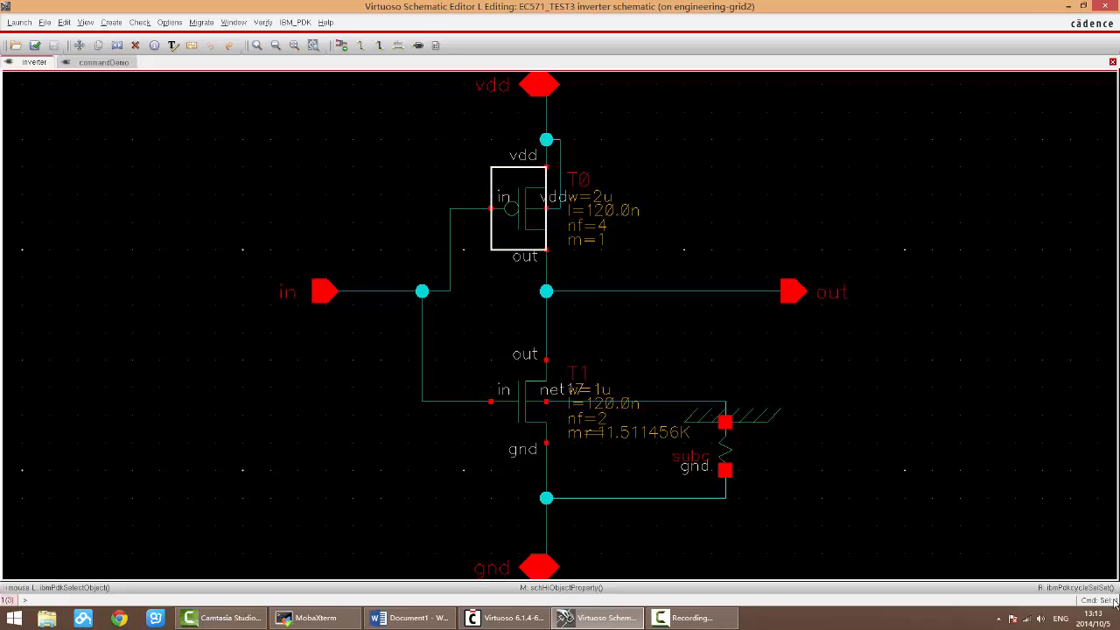
pyautogui.keyDown('shift'); pyautogui.click(526, 416); pyautogui.keyUp('shift')
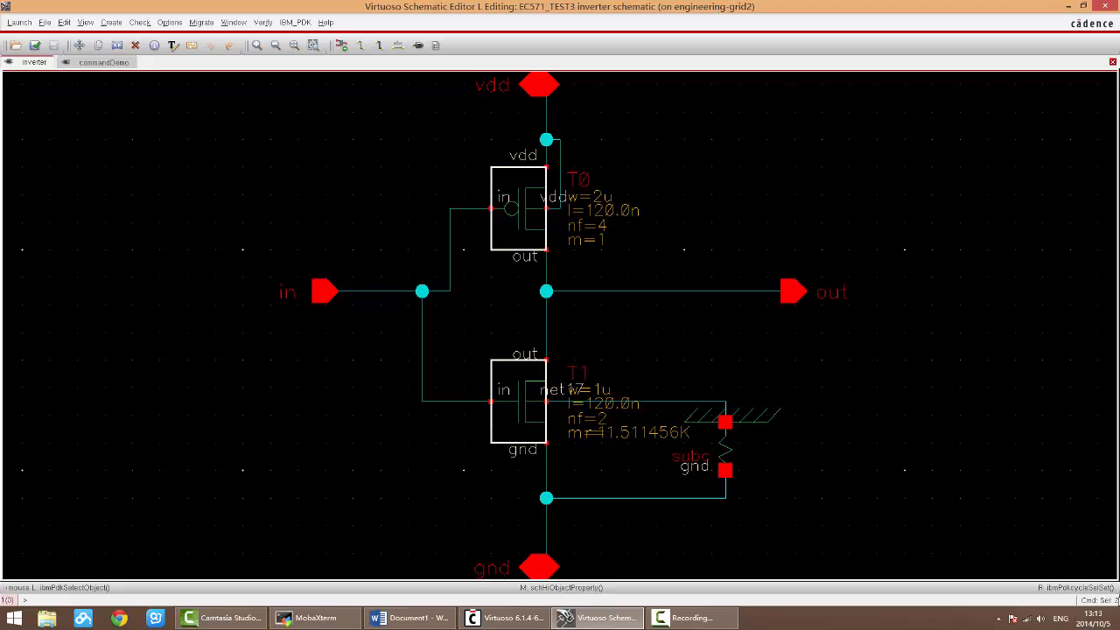
pyautogui.keyDown('shift'); pyautogui.click(726, 444); pyautogui.keyUp('shift')
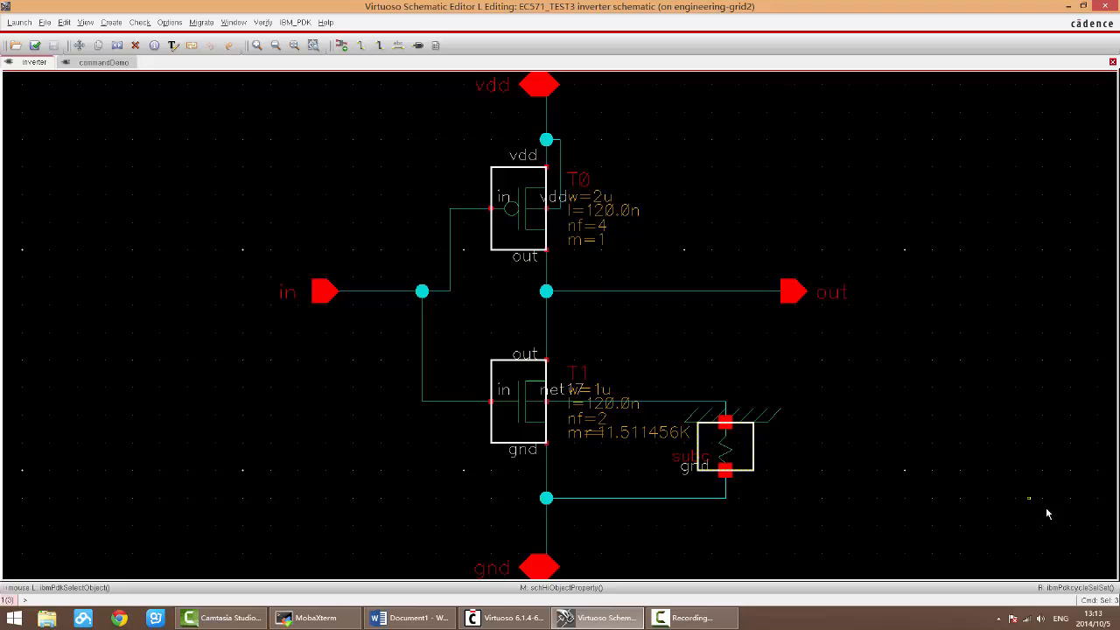
pyautogui.keyDown('shift'); pyautogui.click(634, 296); pyautogui.keyUp('shift')
pyautogui.moveTo(1117, 610)
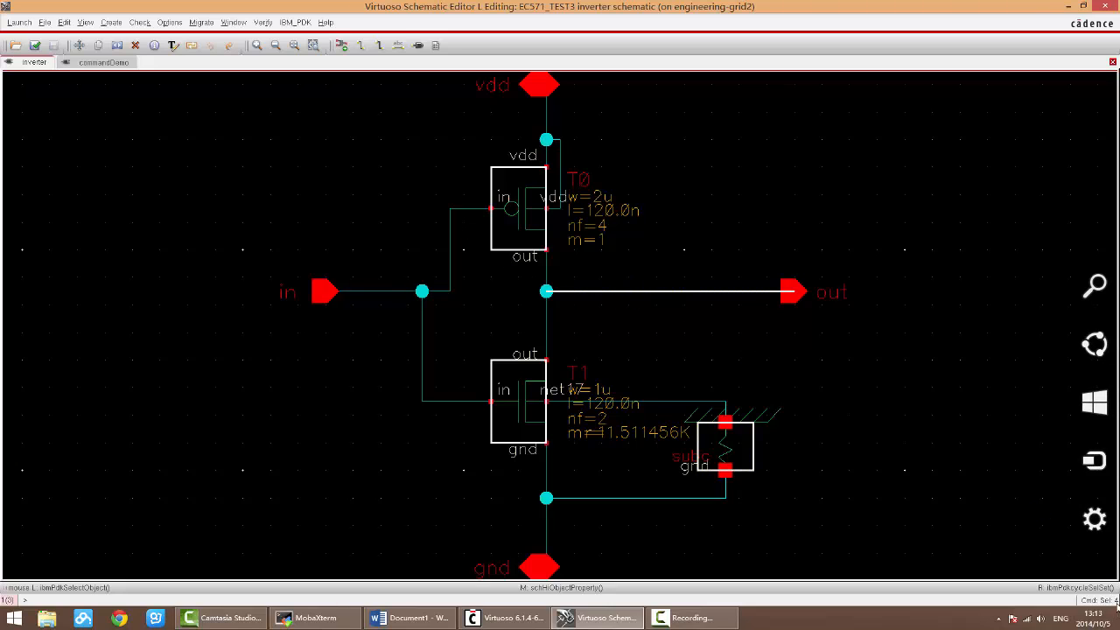
# Step: Check the Deselect entry in the Word shortcut notes and clear the whole selection in the schematic
pyautogui.rightClick(407, 618)
pyautogui.click(708, 539)
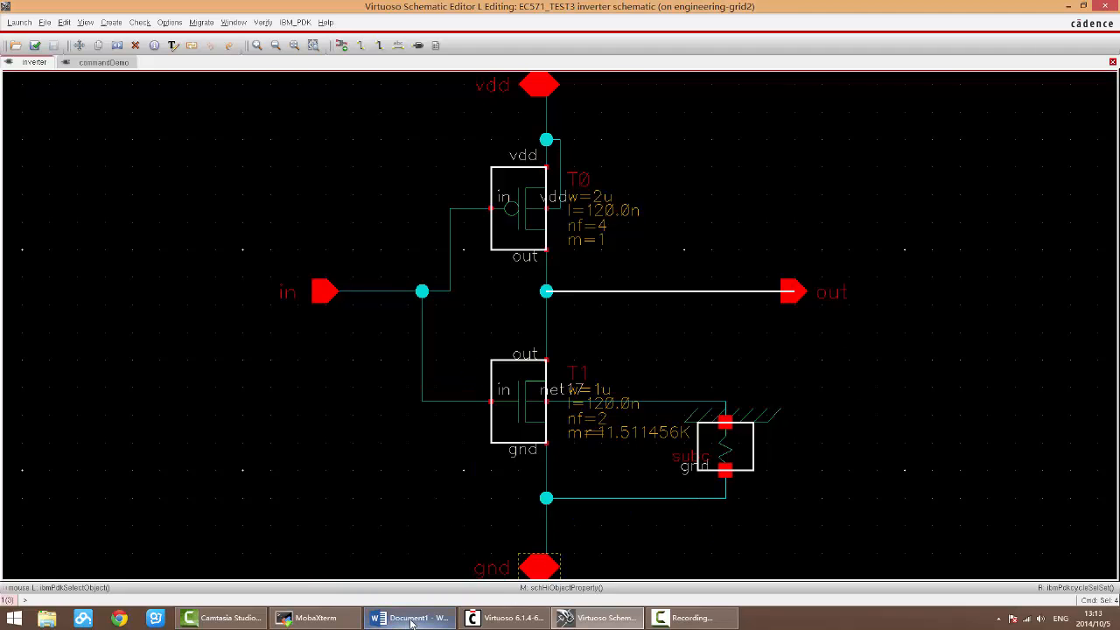
pyautogui.click(415, 622)
pyautogui.moveTo(624, 250); pyautogui.dragTo(554, 250)
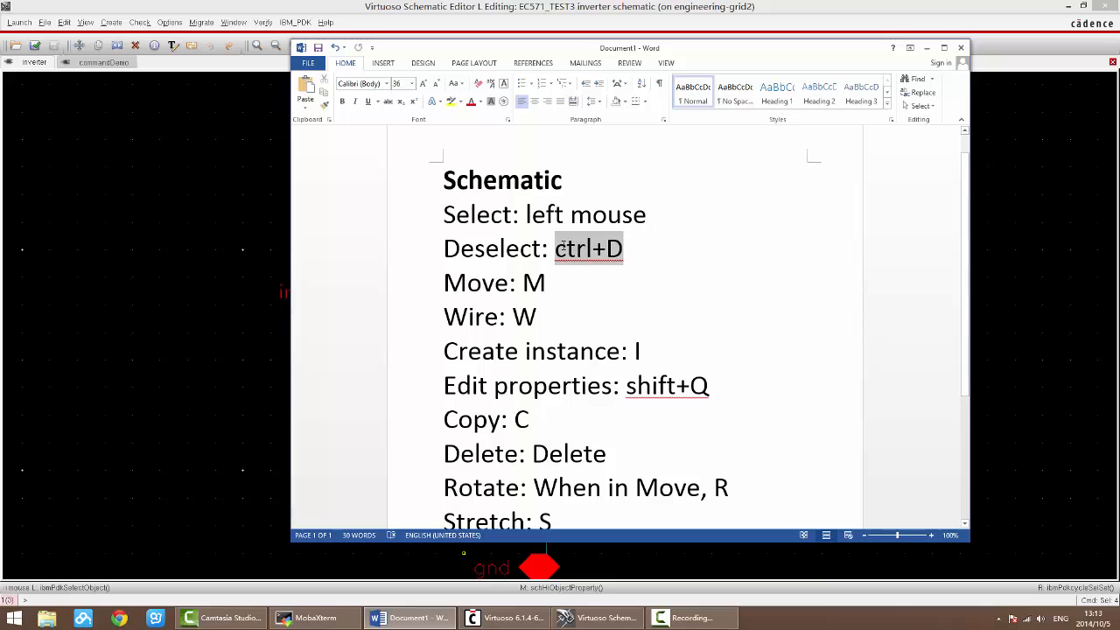
pyautogui.click(657, 247)
pyautogui.moveTo(626, 249); pyautogui.dragTo(562, 245)
pyautogui.click(649, 251)
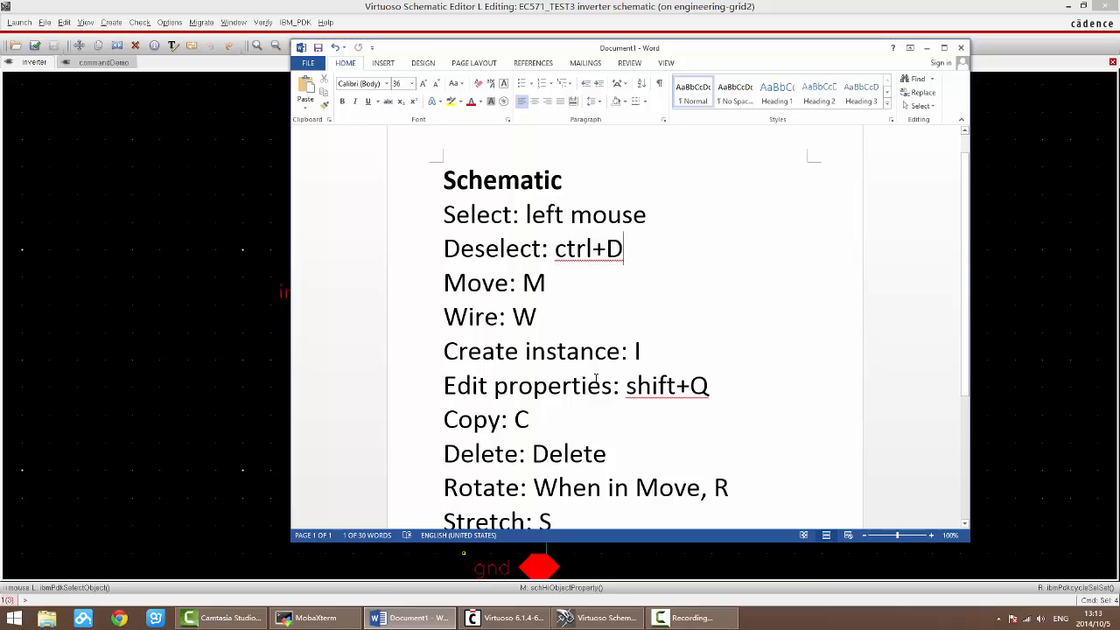
pyautogui.click(414, 621)
pyautogui.hotkey('ctrl', 'd')
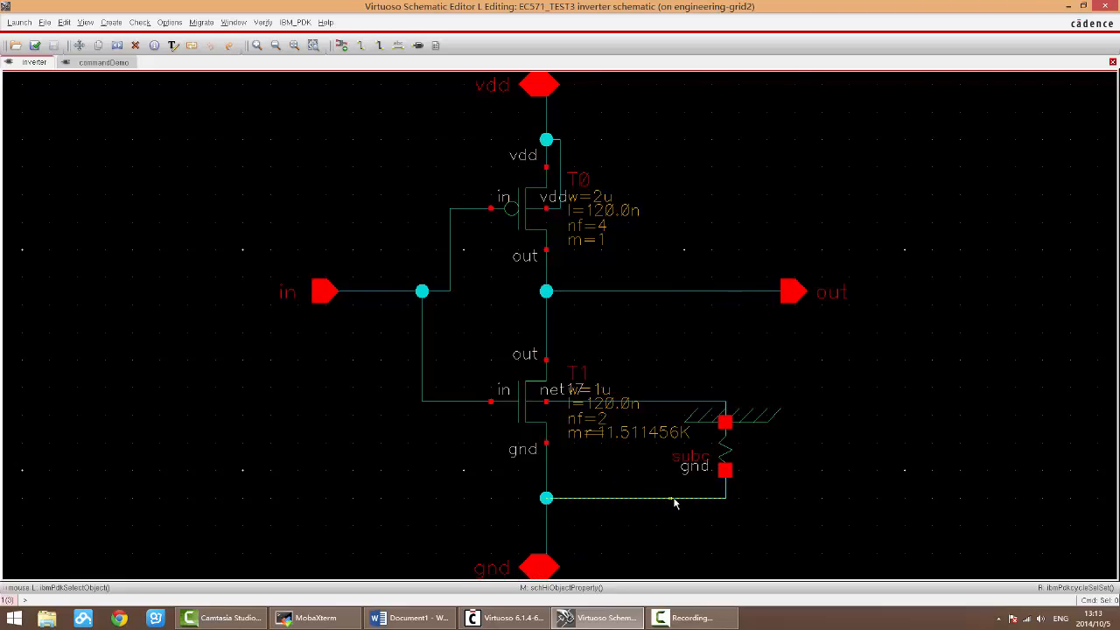
# Step: Select T1 and T0, open and close T1's object properties, and clear the selection
pyautogui.click(522, 396)
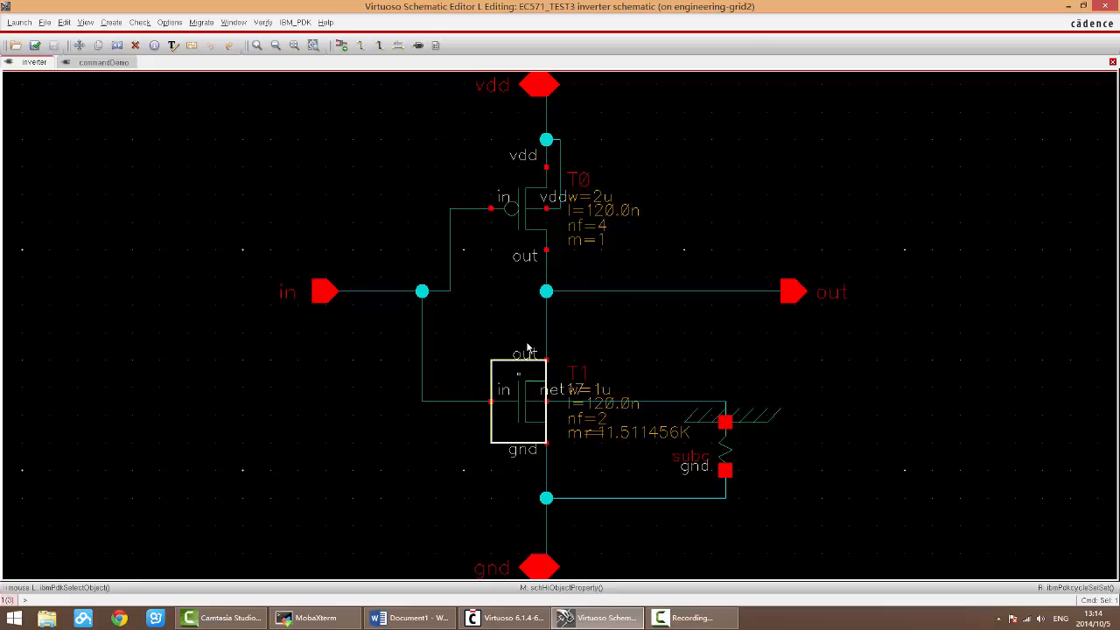
pyautogui.keyDown('shift'); pyautogui.click(529, 219); pyautogui.keyUp('shift')
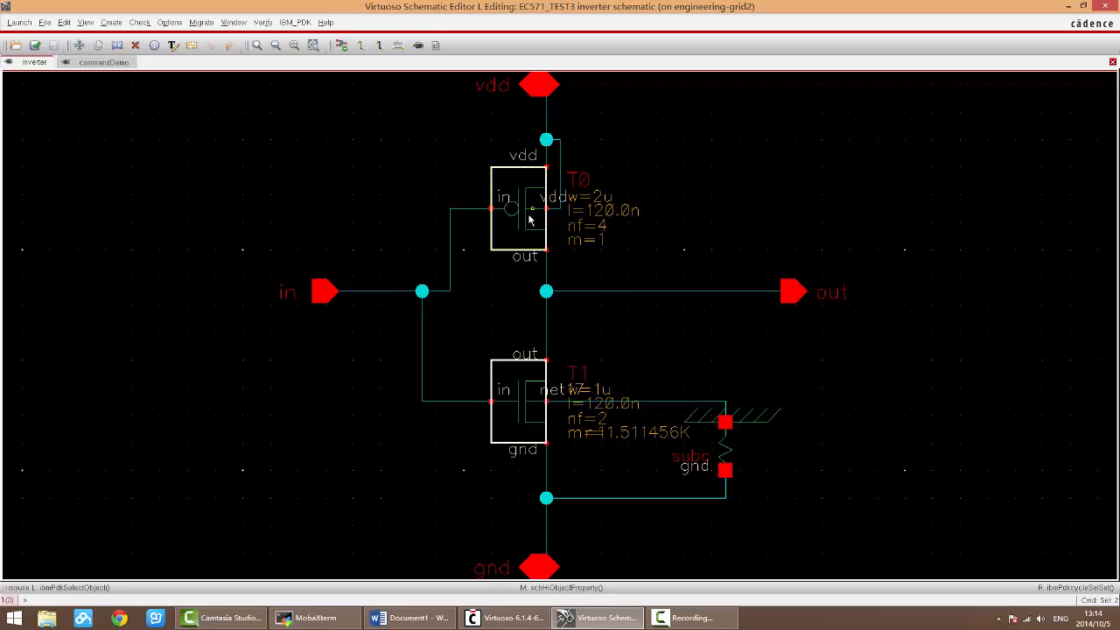
pyautogui.middleClick(529, 403)
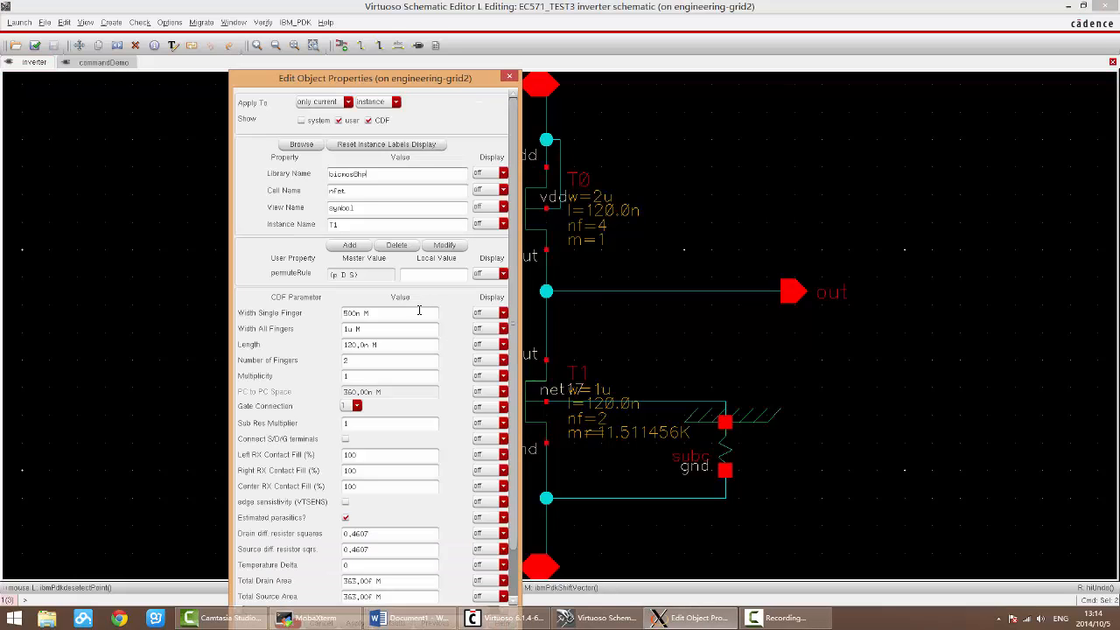
pyautogui.click(509, 77)
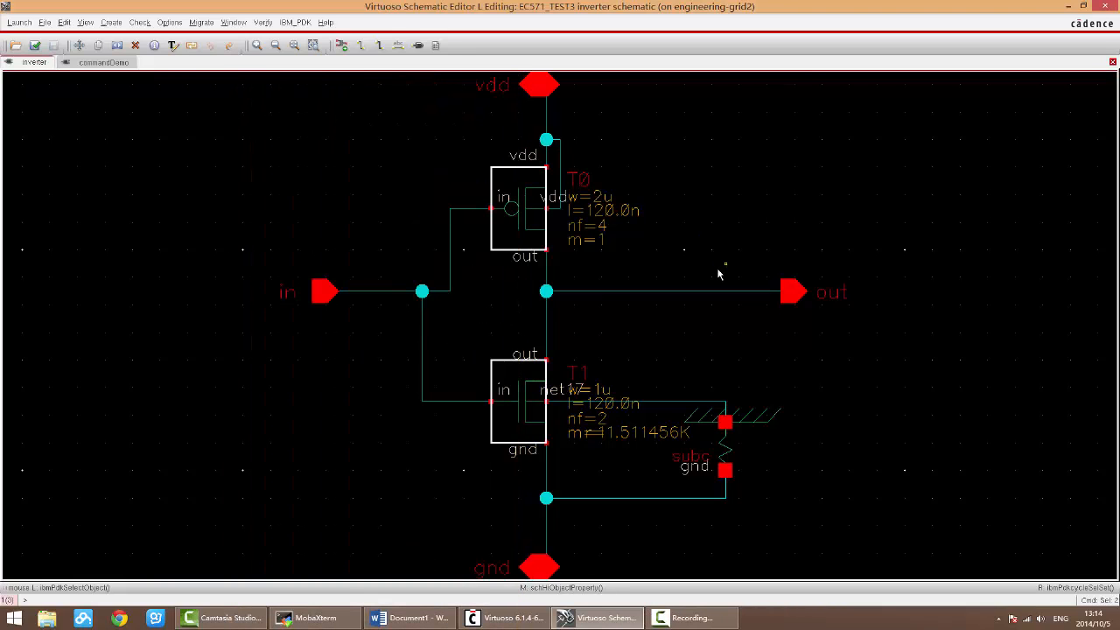
pyautogui.hotkey('ctrl', 'd')
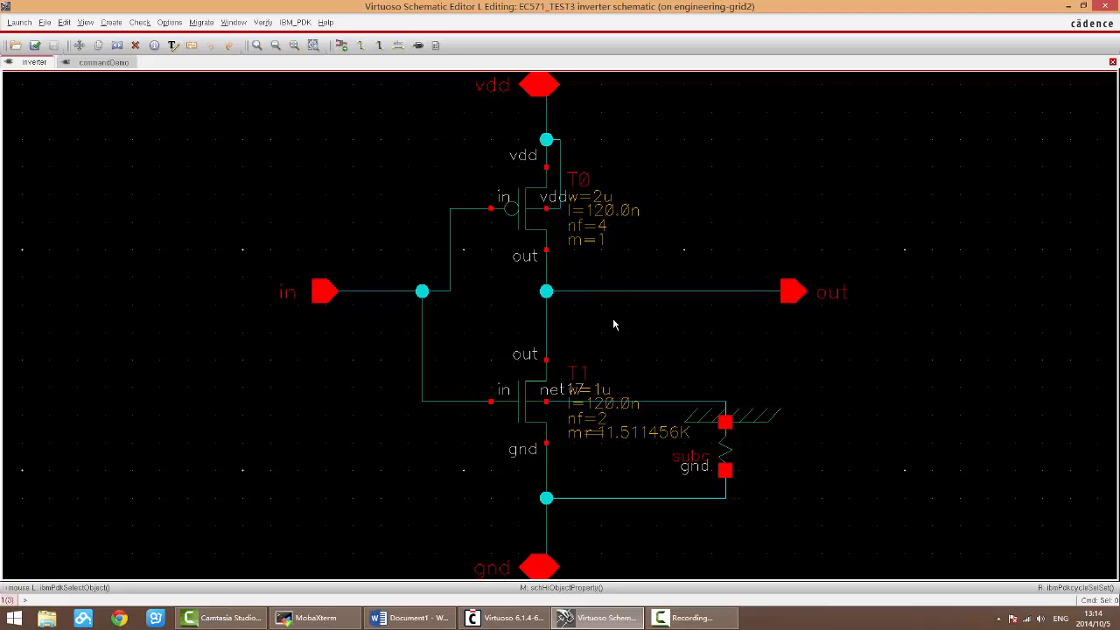
# Step: Select T0 in the schematic and look up the Move entry in the Word shortcut notes
pyautogui.click(532, 227)
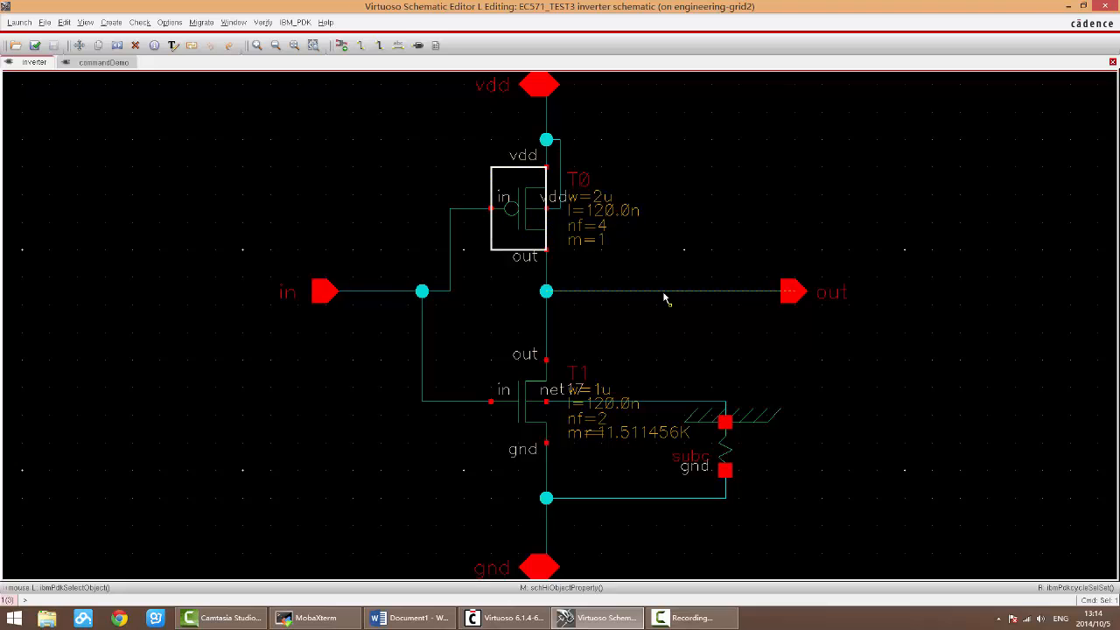
pyautogui.click(409, 617)
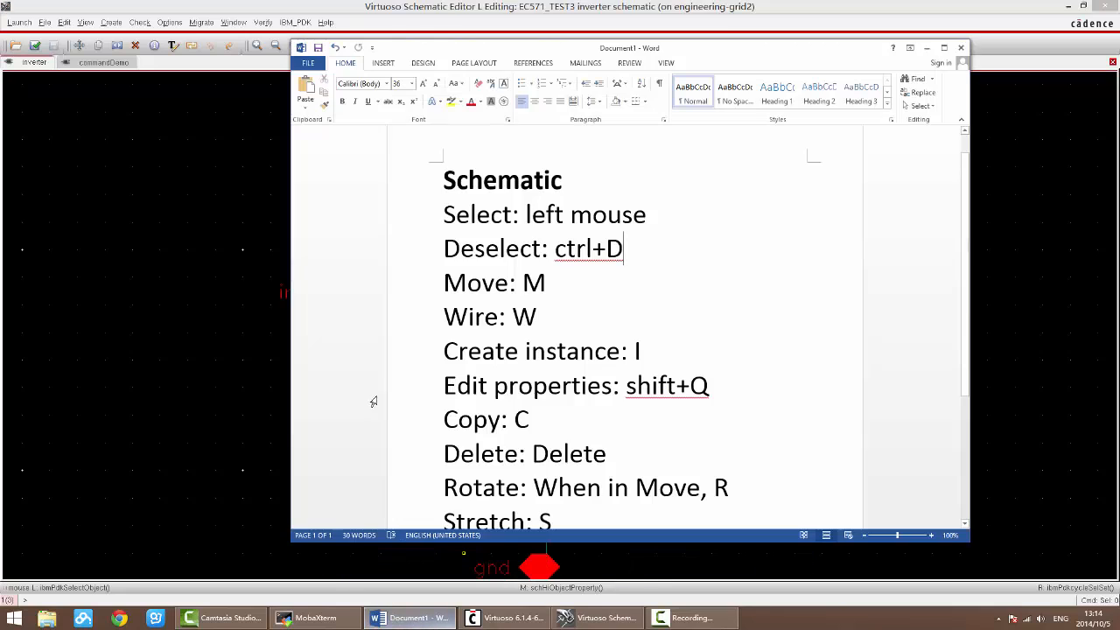
pyautogui.moveTo(557, 291); pyautogui.dragTo(445, 282)
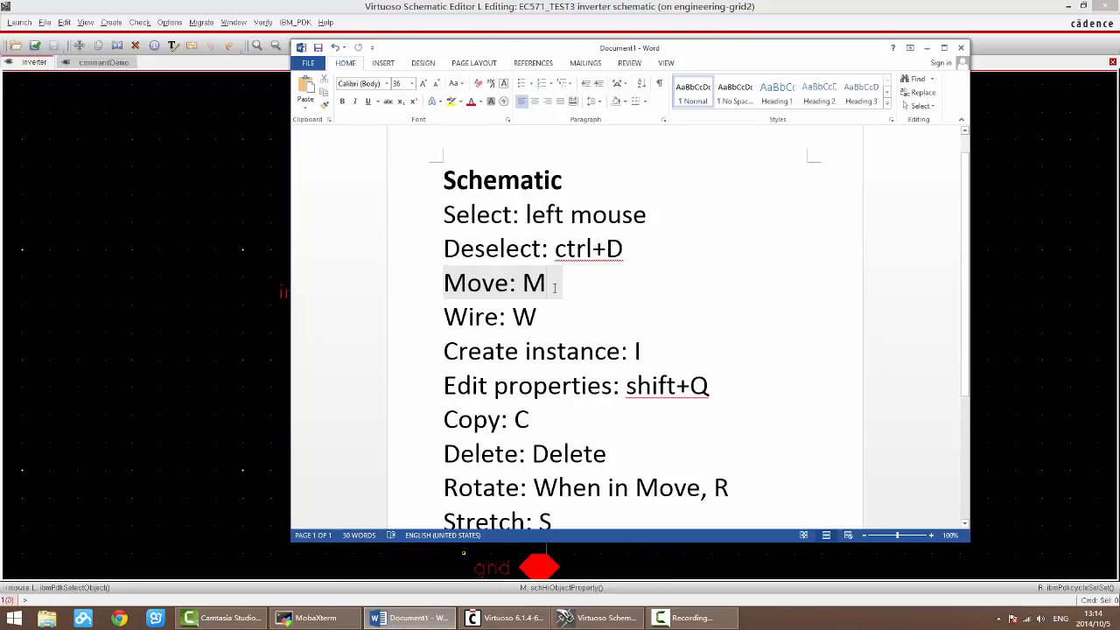
pyautogui.click(554, 287)
pyautogui.moveTo(551, 286); pyautogui.dragTo(526, 285)
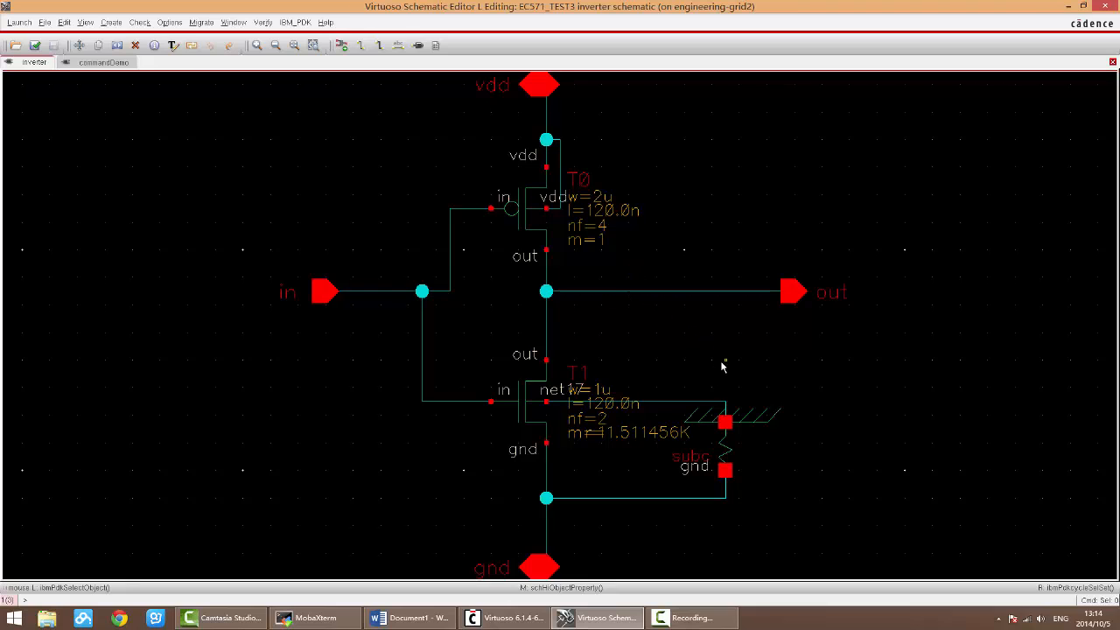
pyautogui.press('m')
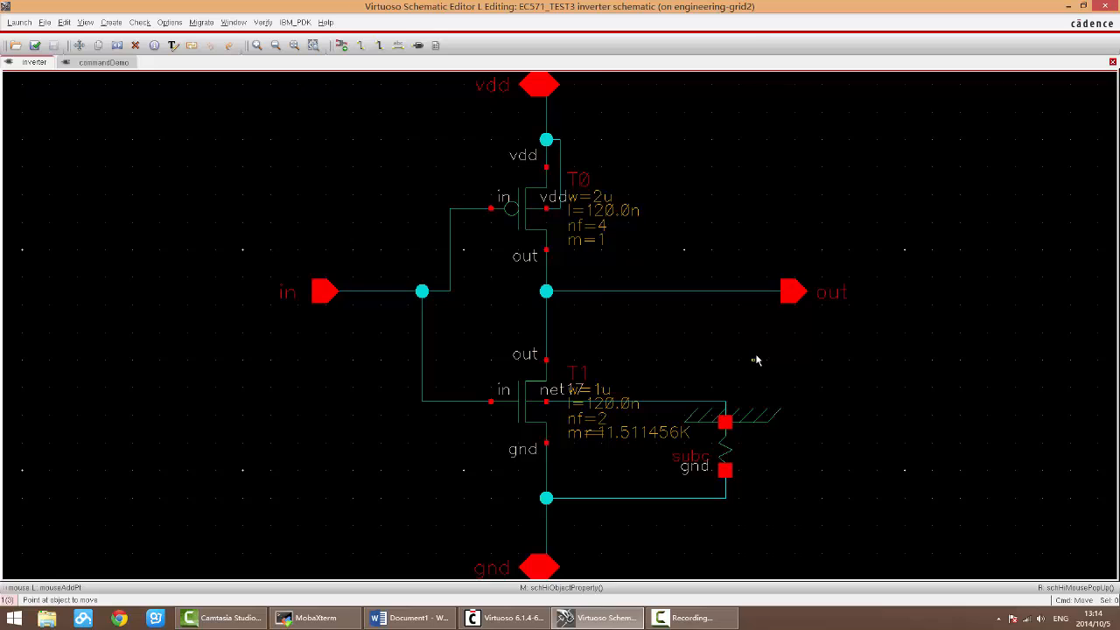
pyautogui.press('Escape')
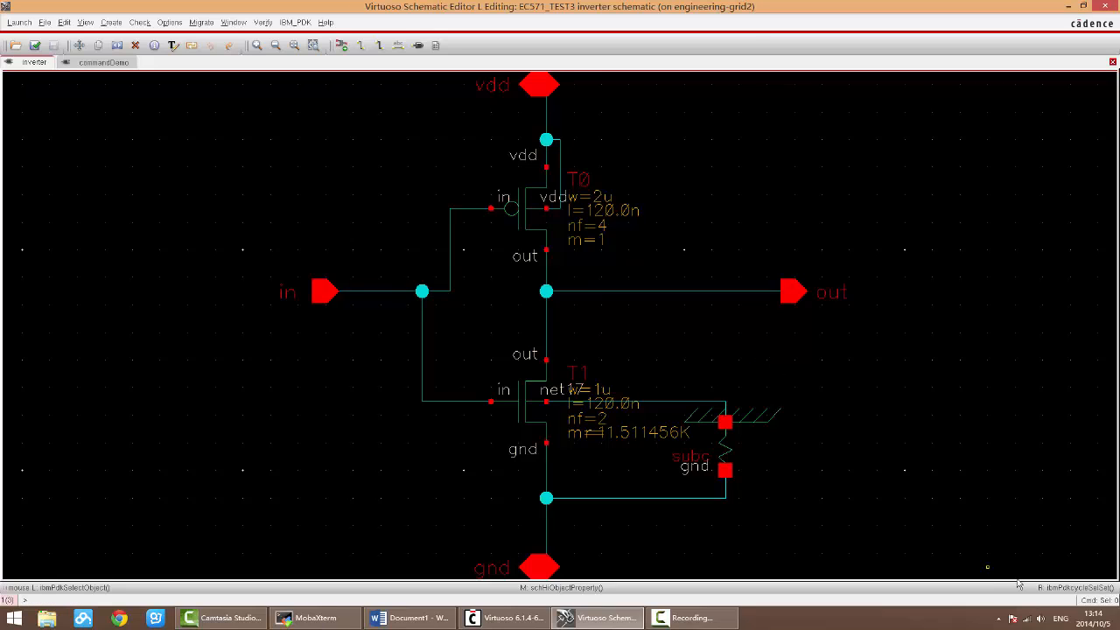
pyautogui.press('m')
pyautogui.press('Escape')
# Step: Move transistor T0 out to the empty area beyond the out pin and back onto its original wire ends
pyautogui.press('m')
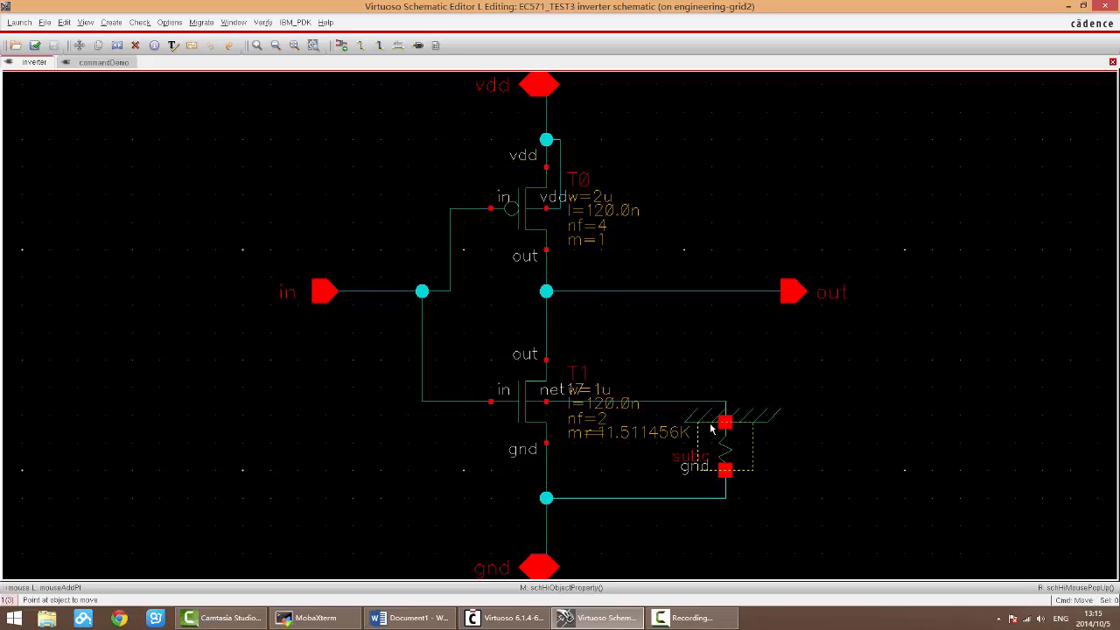
pyautogui.click(518, 221)
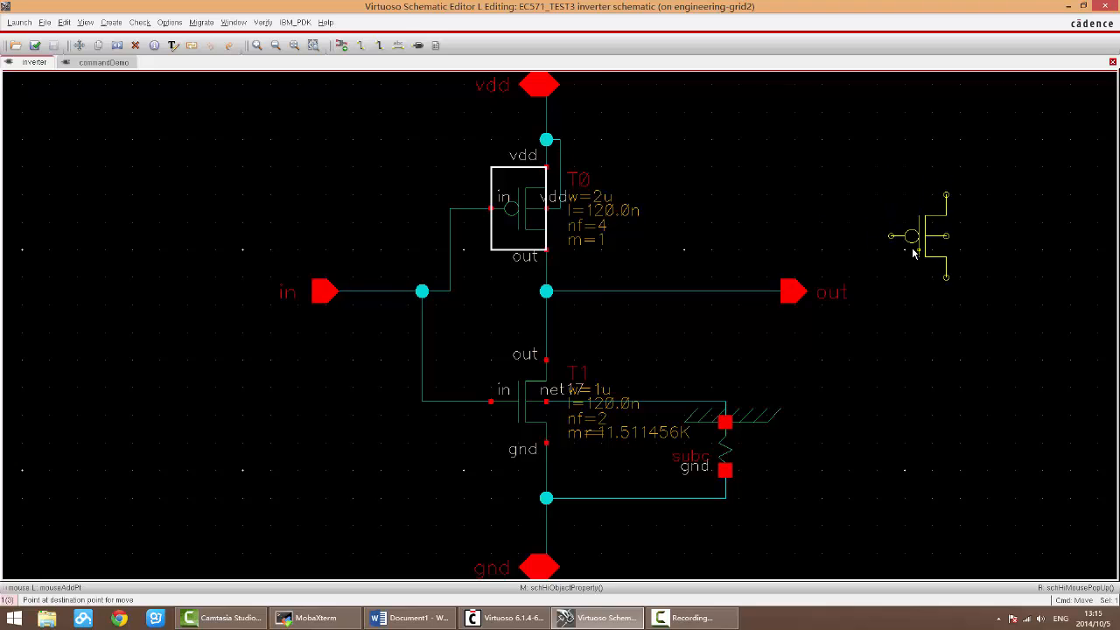
pyautogui.click(919, 232)
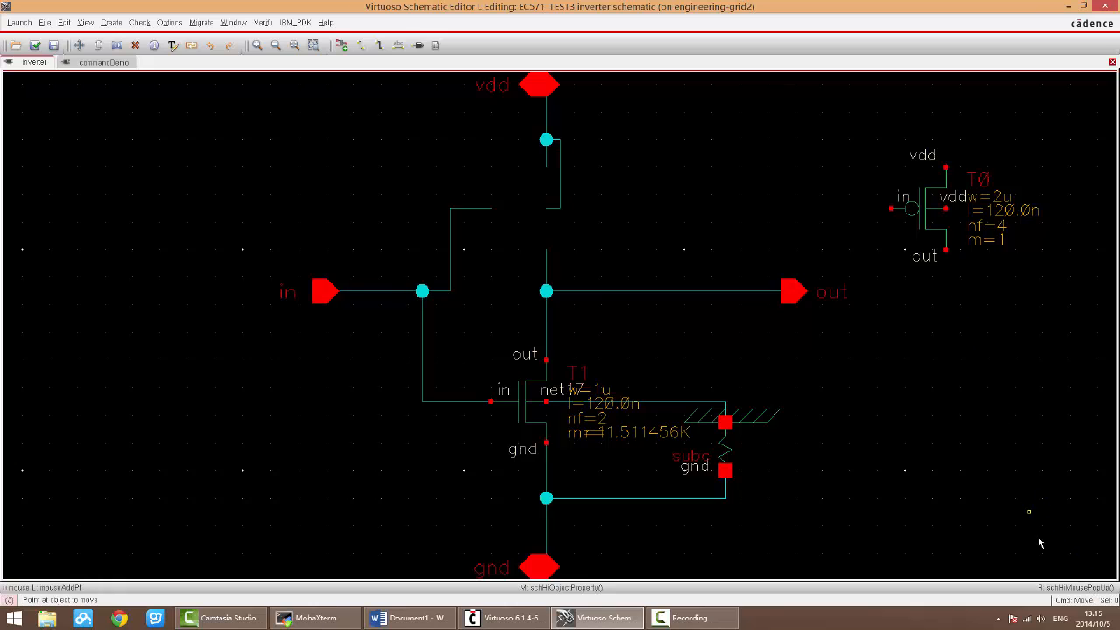
pyautogui.click(920, 208)
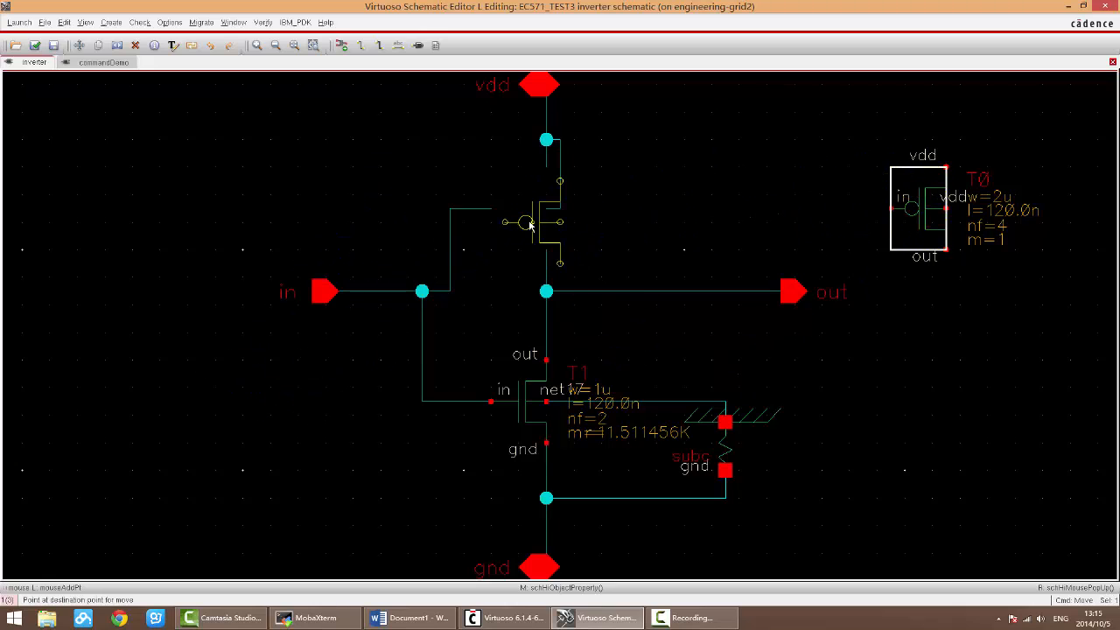
pyautogui.click(516, 213)
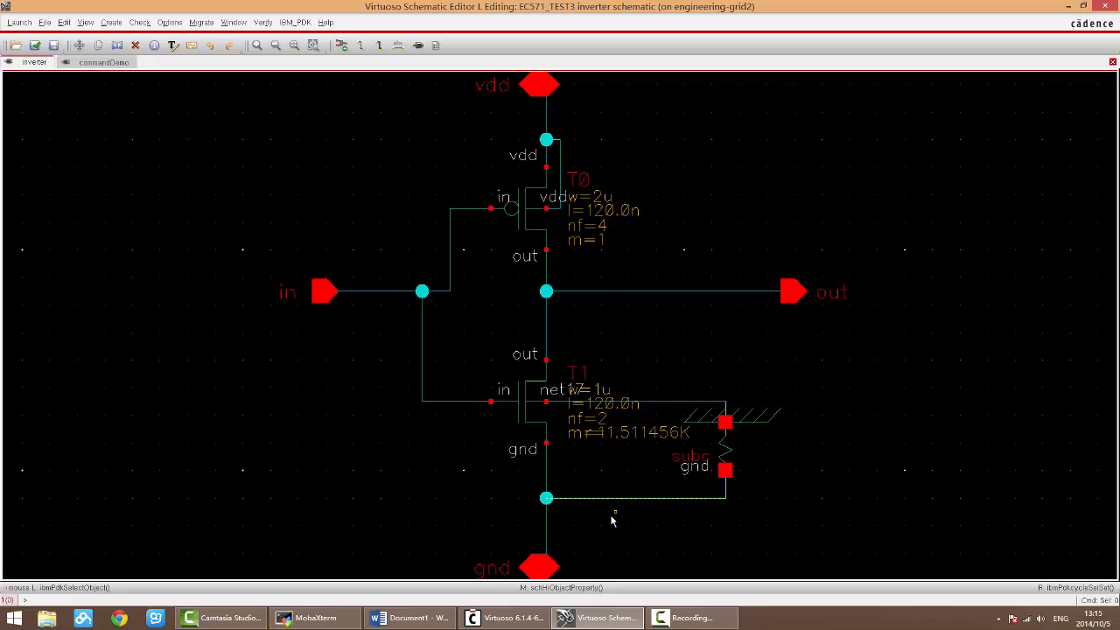
# Step: Review the Move and Wire entries in the Word shortcut notes and return to the schematic
pyautogui.click(432, 623)
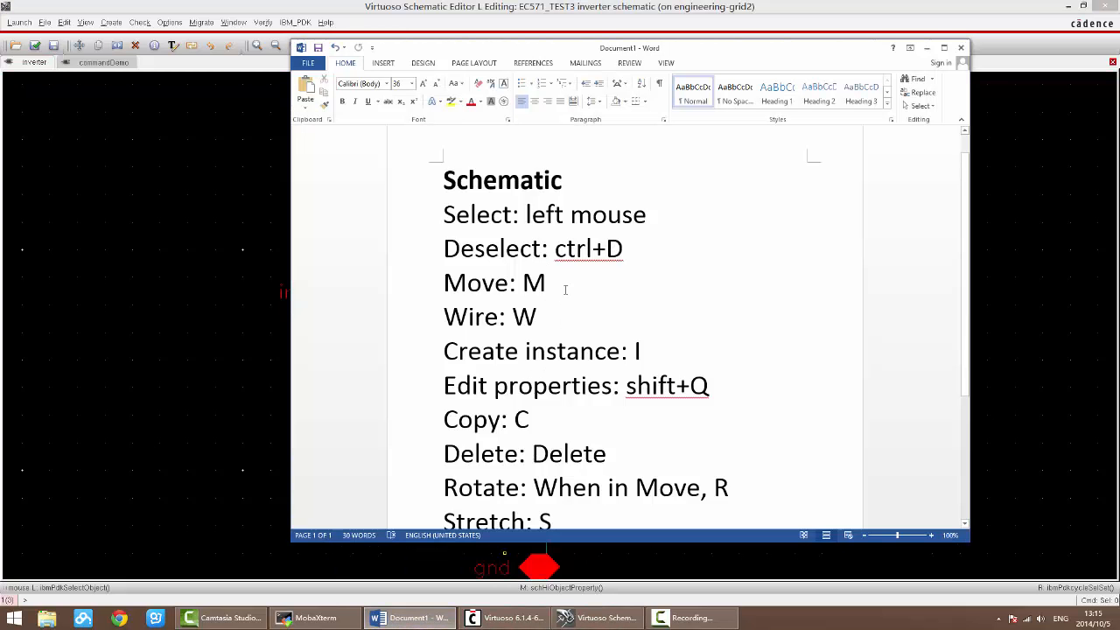
pyautogui.click(562, 285)
pyautogui.tripleClick(561, 287)
pyautogui.click(563, 287)
pyautogui.moveTo(542, 283); pyautogui.dragTo(457, 286)
pyautogui.click(590, 306)
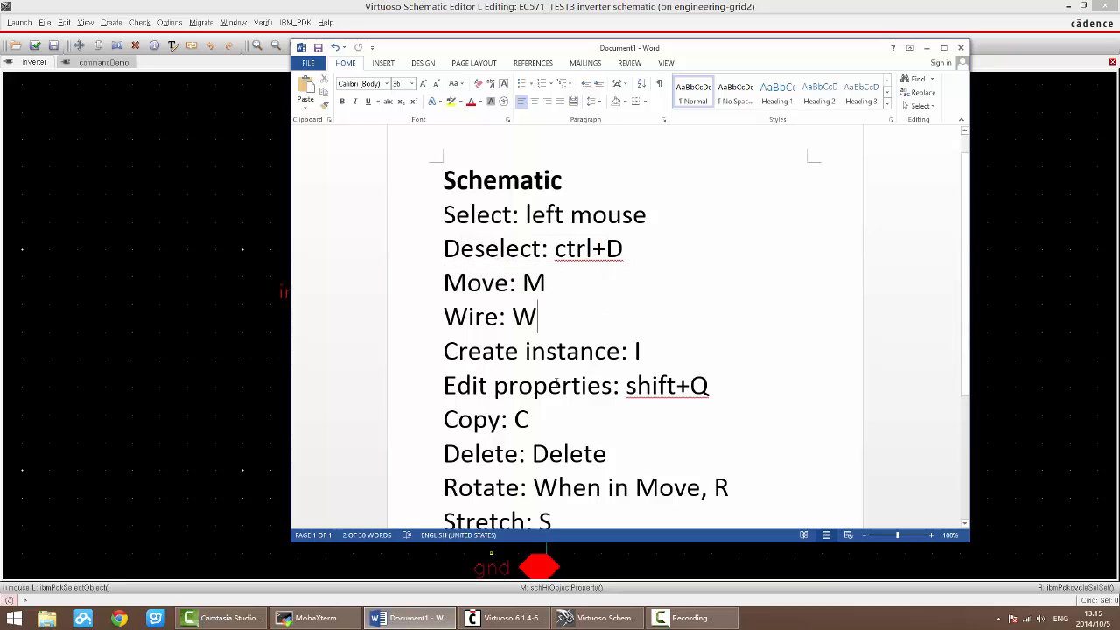
pyautogui.click(423, 620)
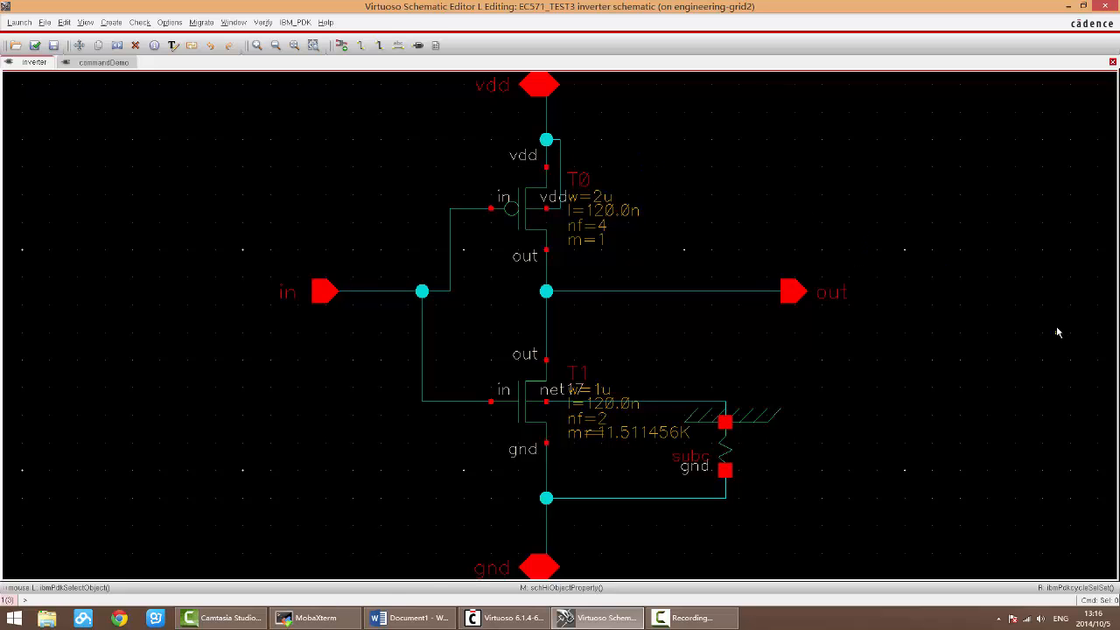
pyautogui.click(408, 618)
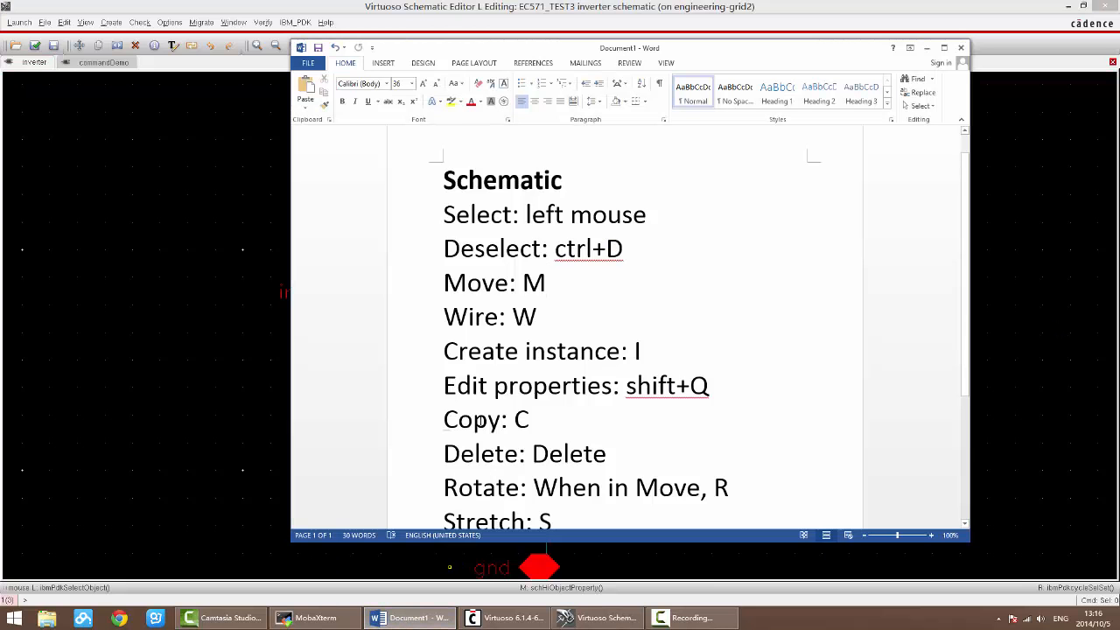
pyautogui.moveTo(466, 317); pyautogui.dragTo(568, 316)
pyautogui.click(568, 316)
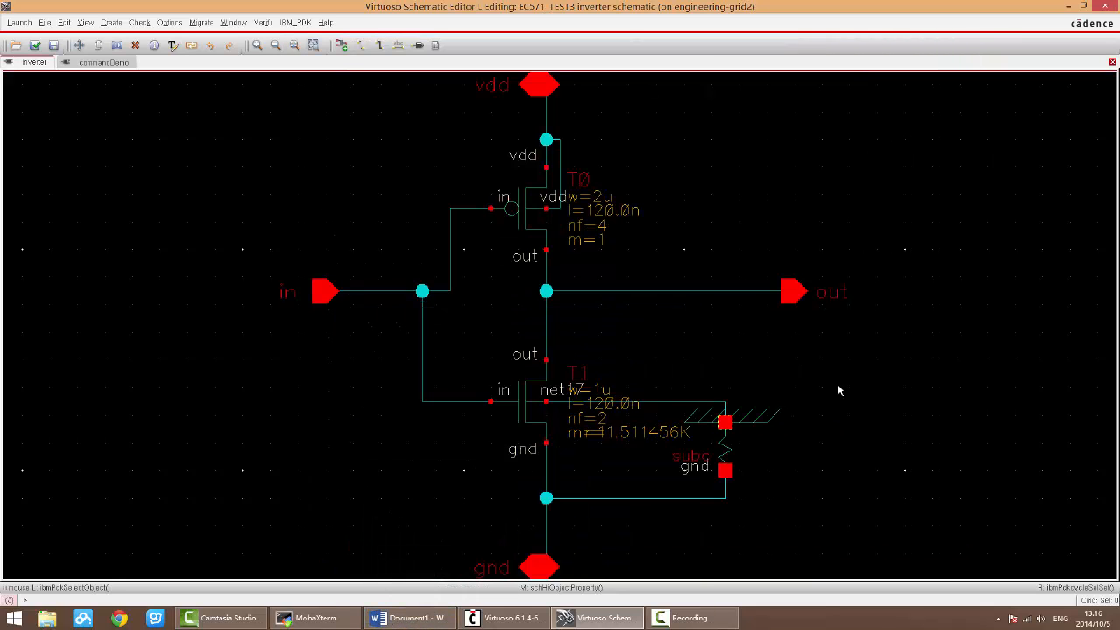
pyautogui.click(408, 617)
# Step: Delete the vertical wires connecting the out terminals of T0 and T1 to the output wire, and clear the selection
pyautogui.moveTo(644, 361); pyautogui.dragTo(976, 338)
pyautogui.click(691, 330)
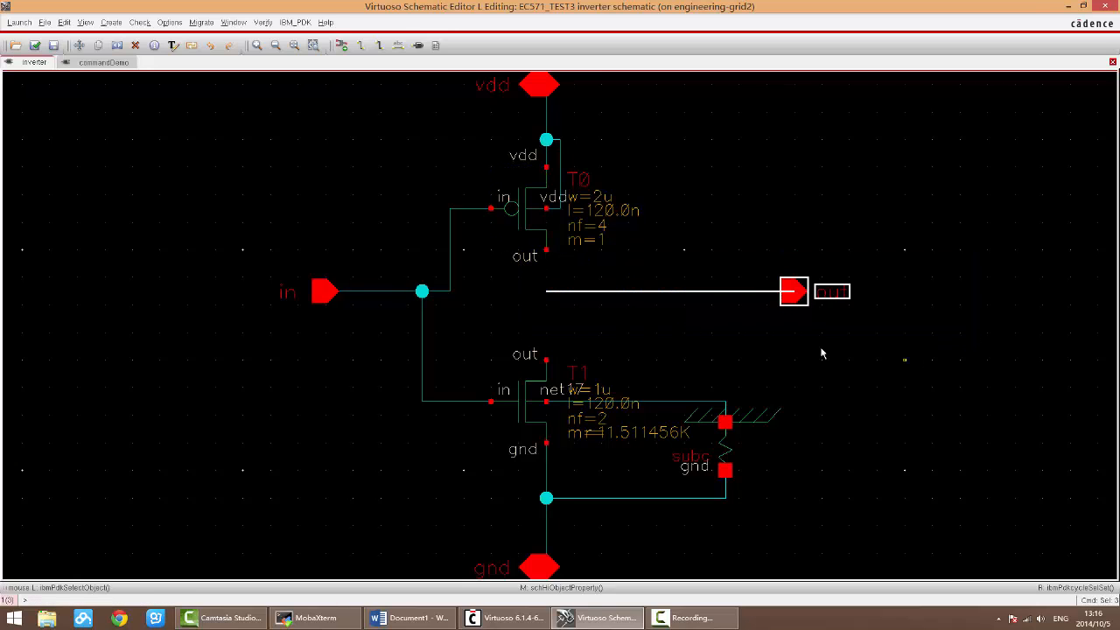
pyautogui.click(739, 376)
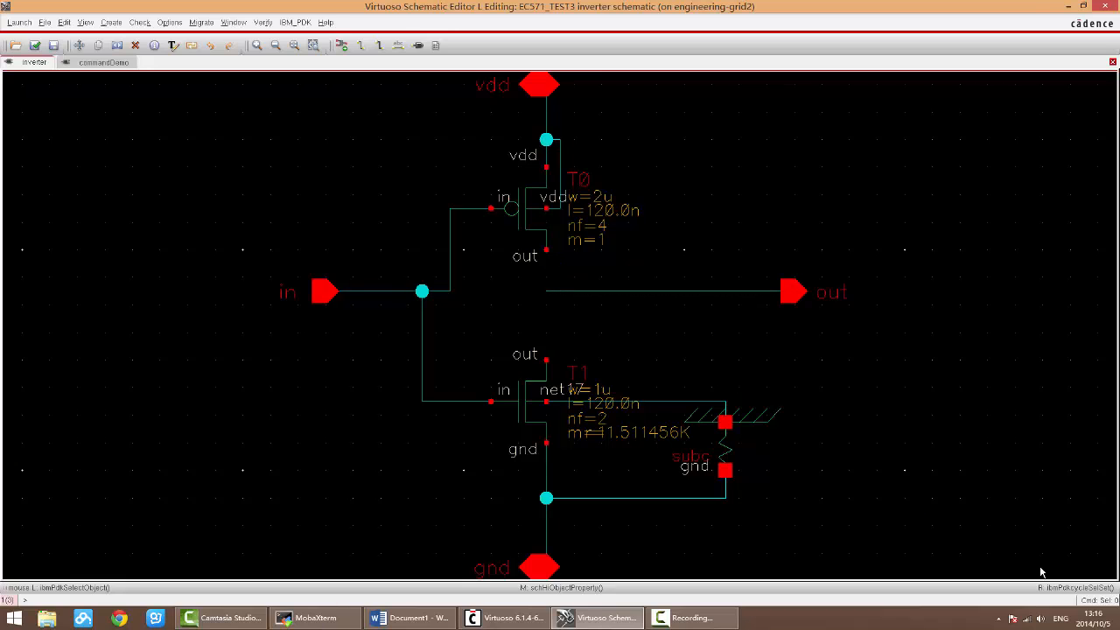
# Step: Wire the out terminal of T0 to the out terminal of T1 with a bent route across the output wire
pyautogui.moveTo(1112, 604)
pyautogui.press('w')
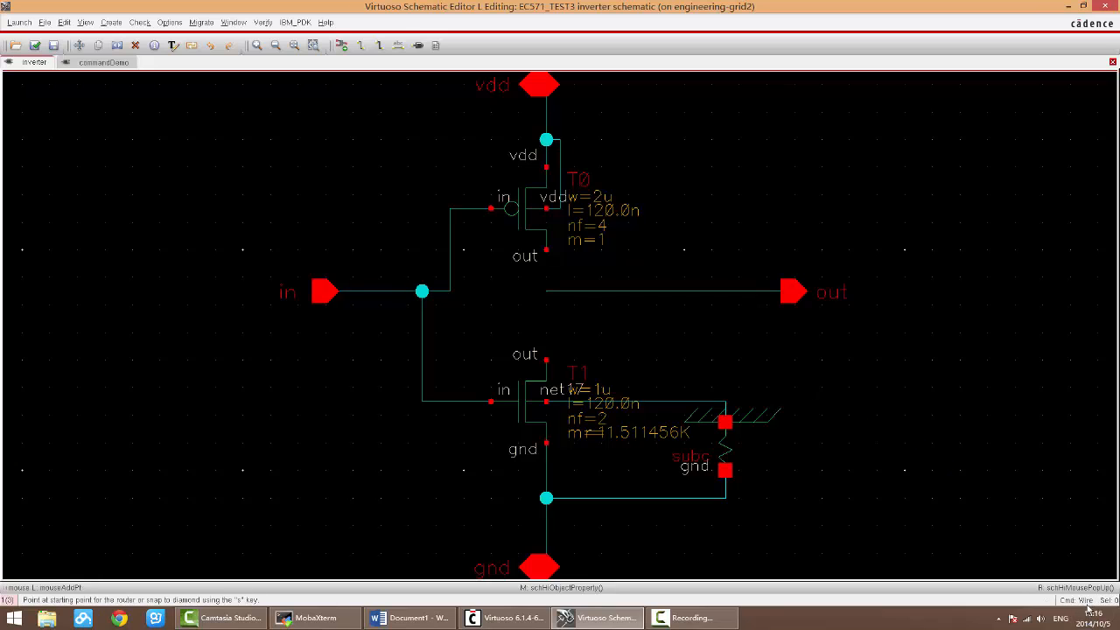
pyautogui.press('Escape')
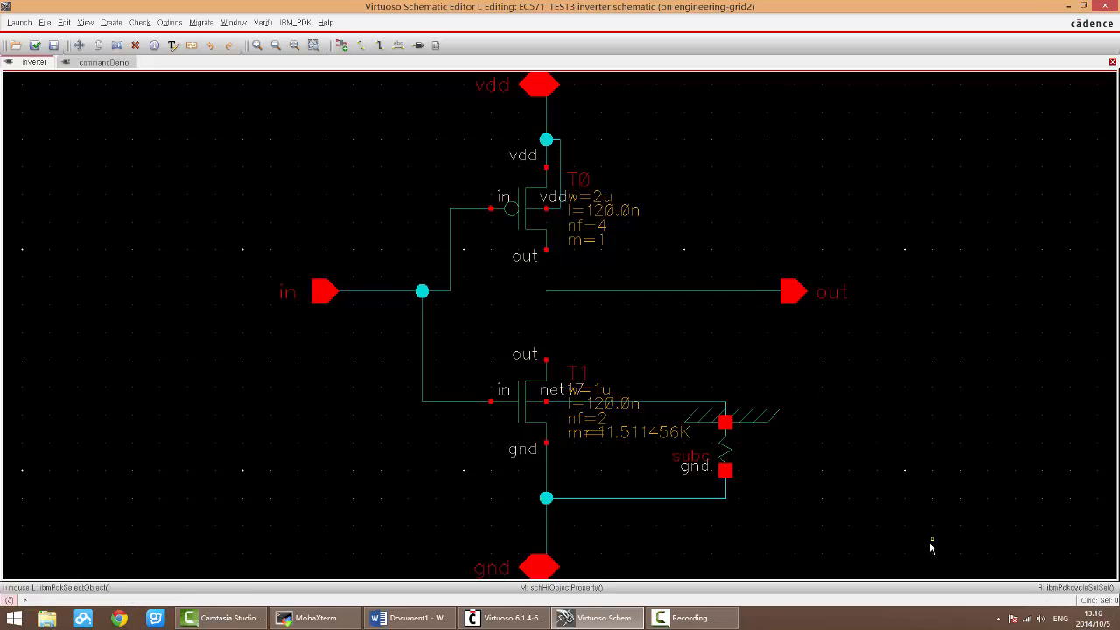
pyautogui.press('w')
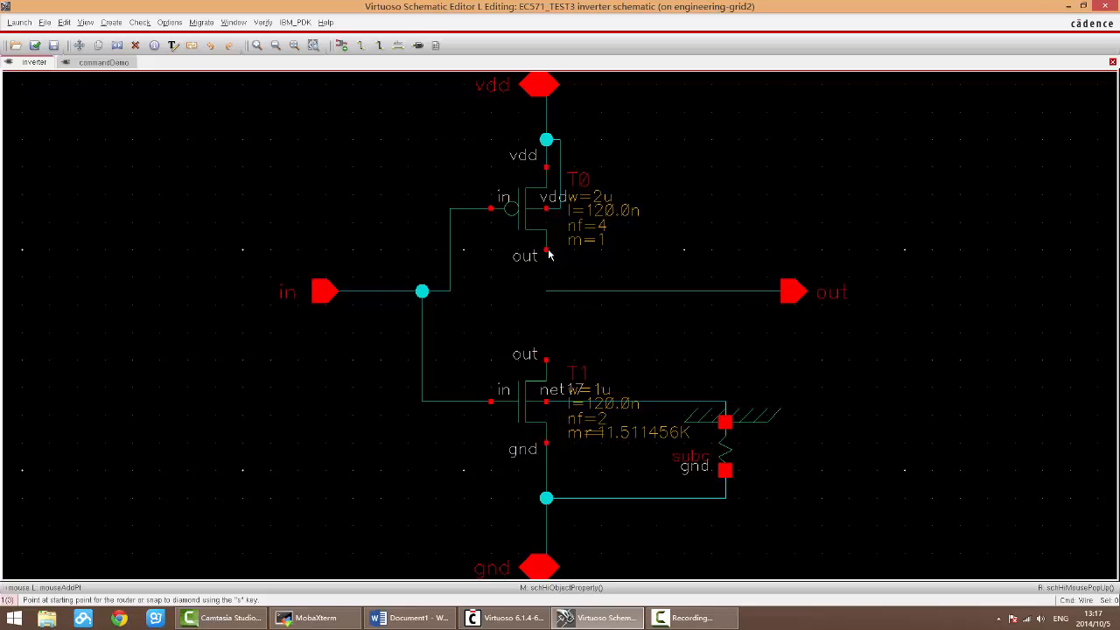
pyautogui.click(548, 253)
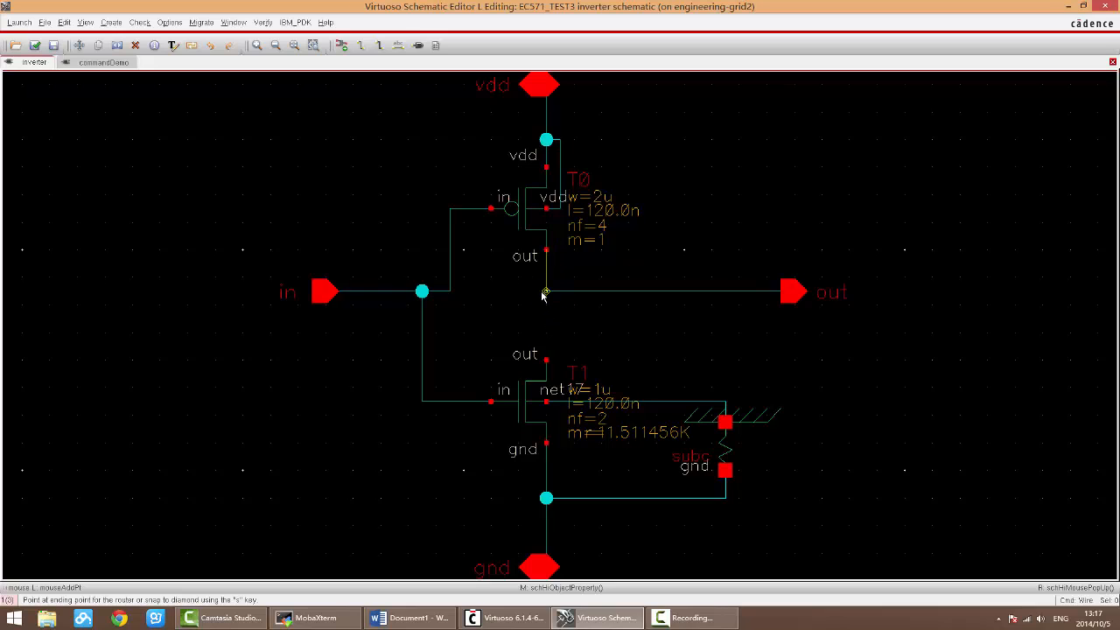
pyautogui.click(546, 359)
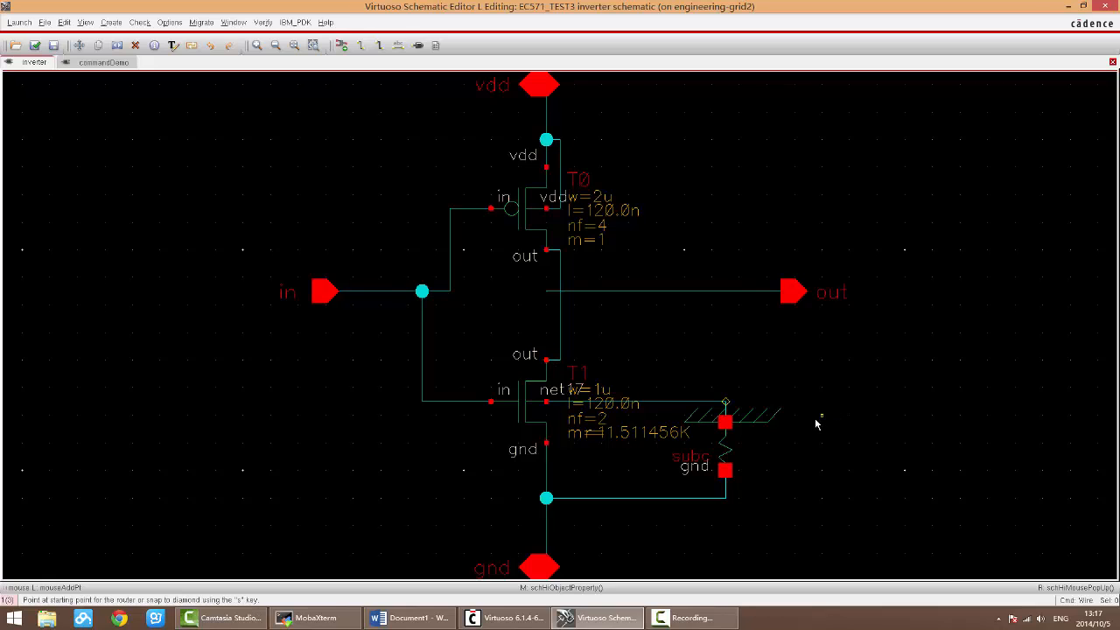
pyautogui.press('Escape')
# Step: Move the out pin and its wire away from the transistors, and delete the bent wire between the out terminals of T0 and T1
pyautogui.moveTo(538, 286); pyautogui.dragTo(866, 324)
pyautogui.moveTo(691, 283); pyautogui.dragTo(830, 335)
pyautogui.click(652, 338)
pyautogui.moveTo(616, 360); pyautogui.dragTo(498, 246)
pyautogui.press('Delete')
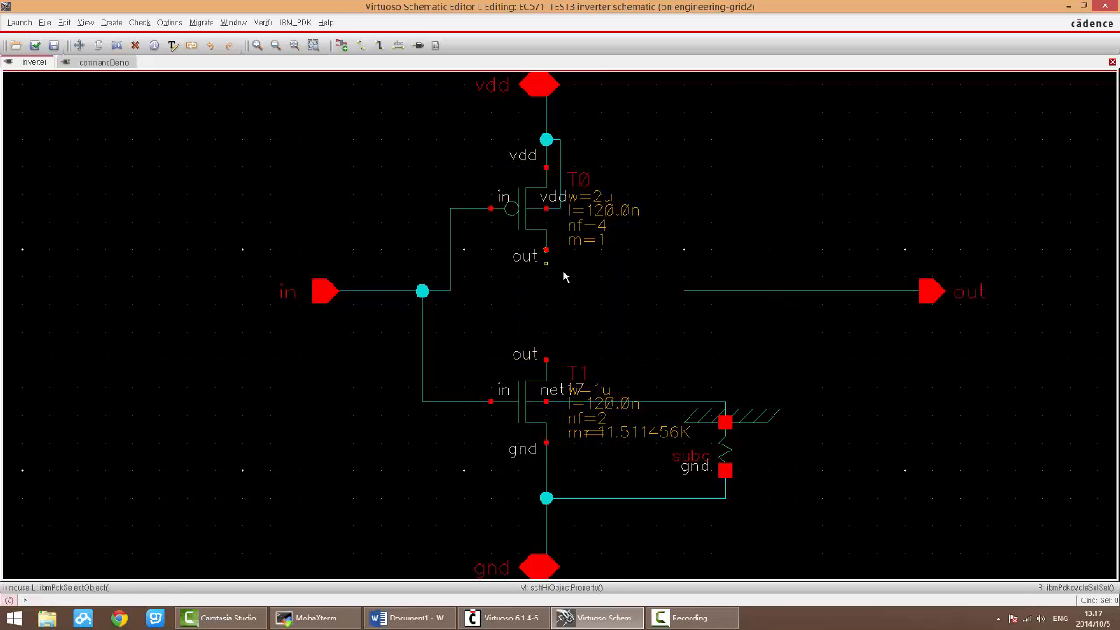
# Step: Draw a straight vertical wire from the out terminal of T0 to the out terminal of T1
pyautogui.press('w')
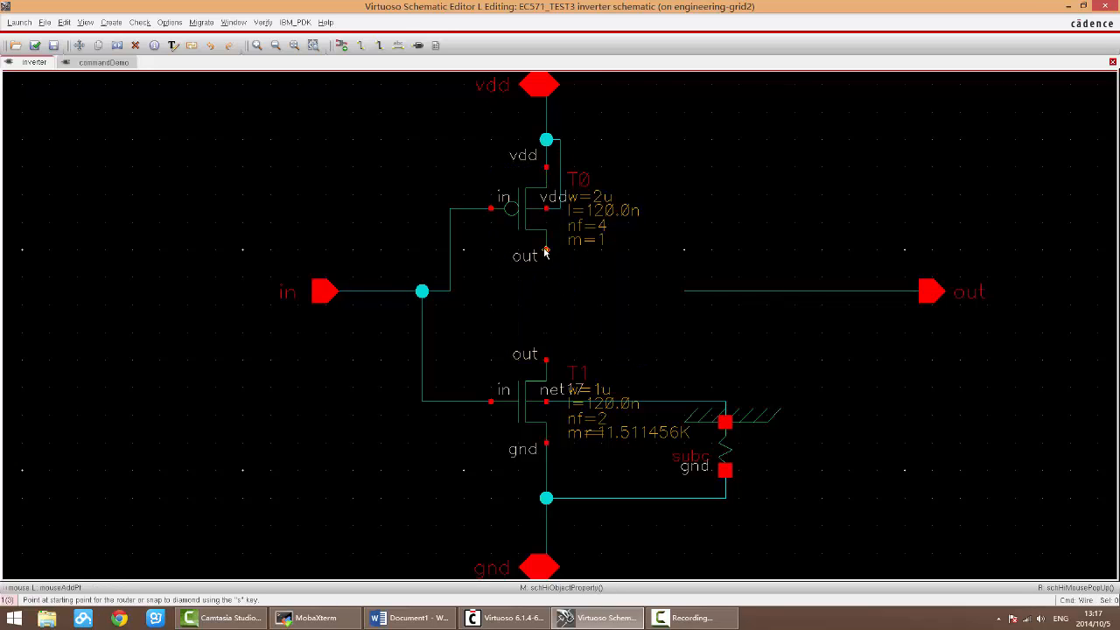
pyautogui.click(544, 252)
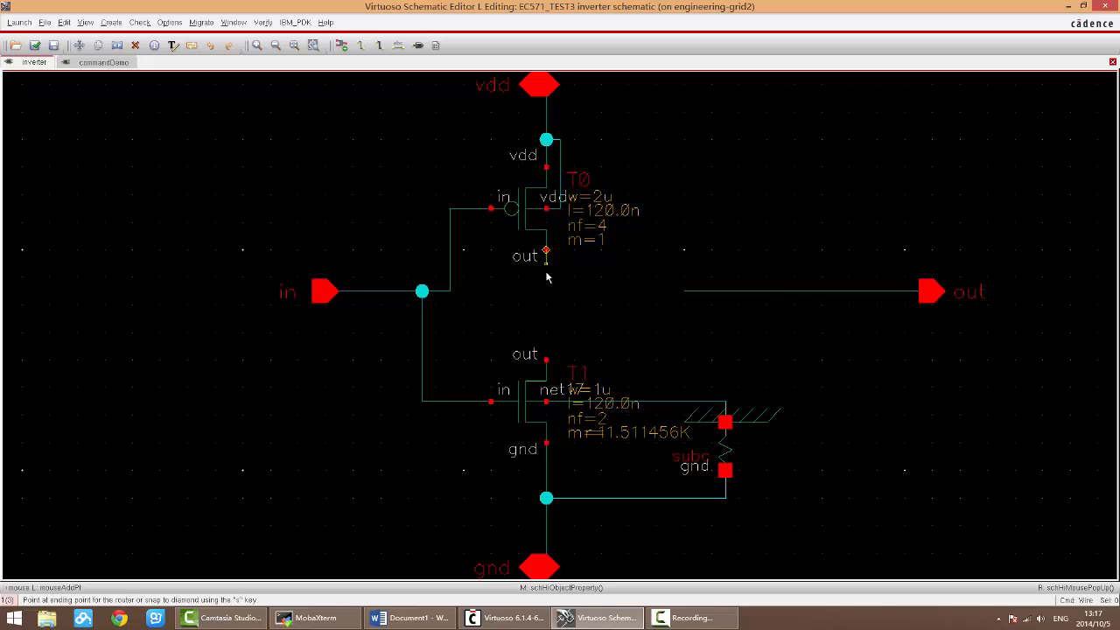
pyautogui.click(545, 358)
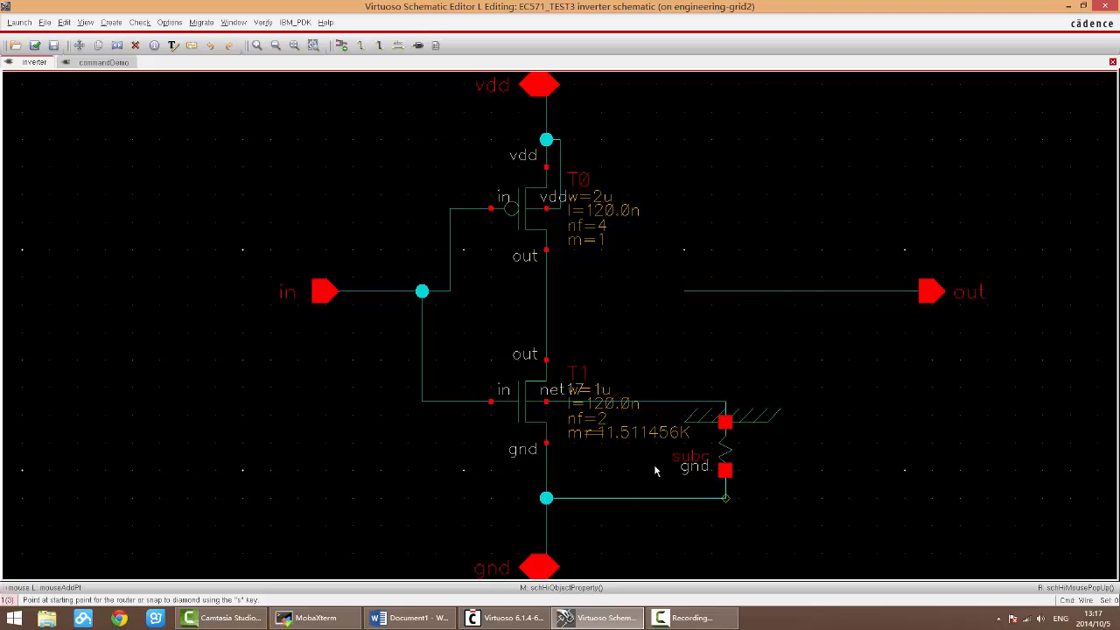
pyautogui.press('Escape')
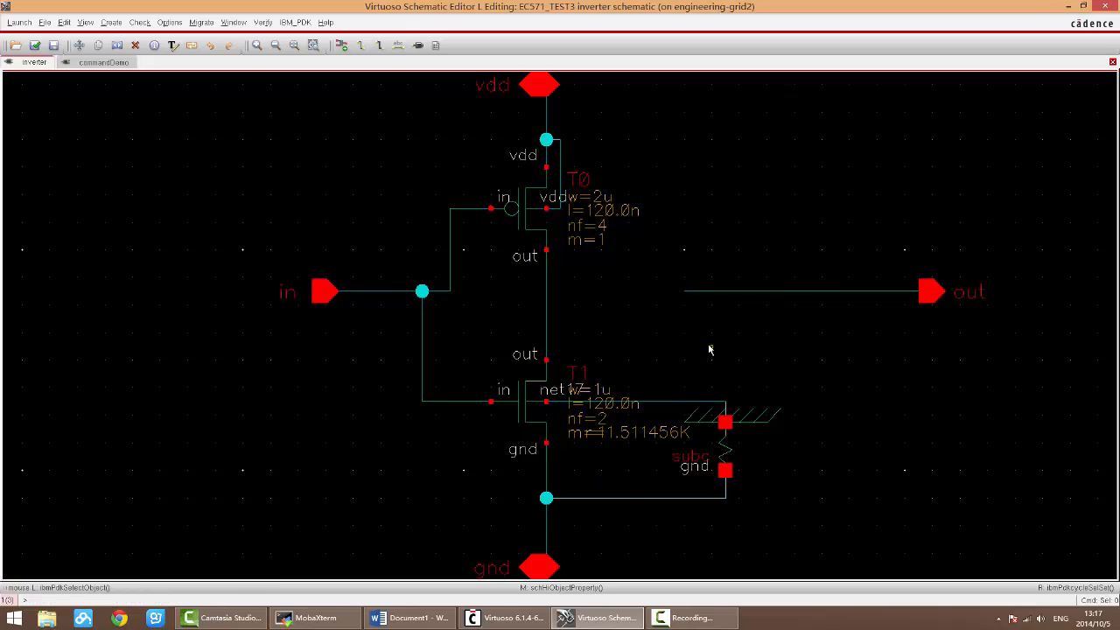
# Step: Wire the open end of the out pin's wire straight across to the vertical wire between T0 and T1
pyautogui.press('w')
pyautogui.click(685, 291)
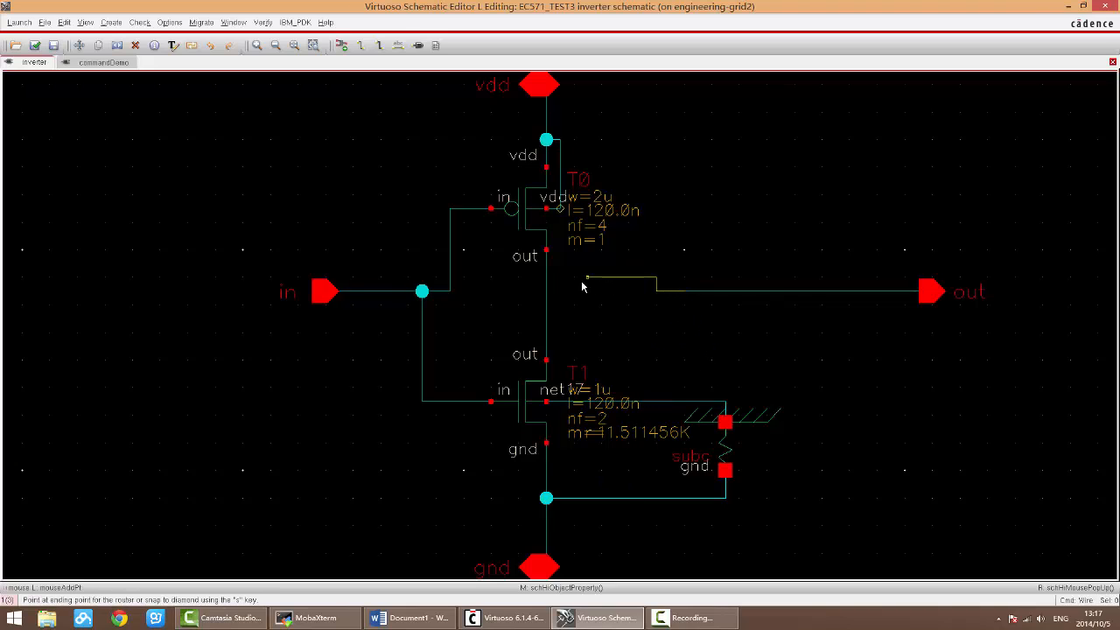
pyautogui.click(544, 291)
pyautogui.click(545, 291)
pyautogui.press('Escape')
# Step: Delete the looped wire connecting T0's body terminal to the vdd wire
pyautogui.moveTo(575, 223); pyautogui.dragTo(545, 135)
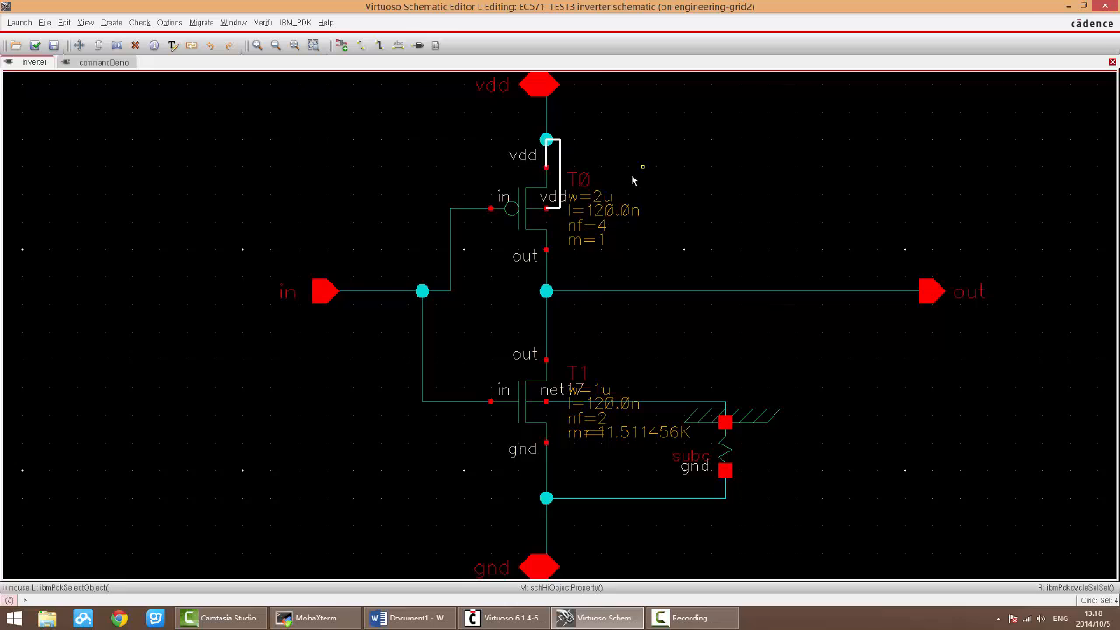
pyautogui.press('Delete')
# Step: Route a trial wire with several corners from T0's body terminal through the empty area beside T0, and delete it
pyautogui.press('w')
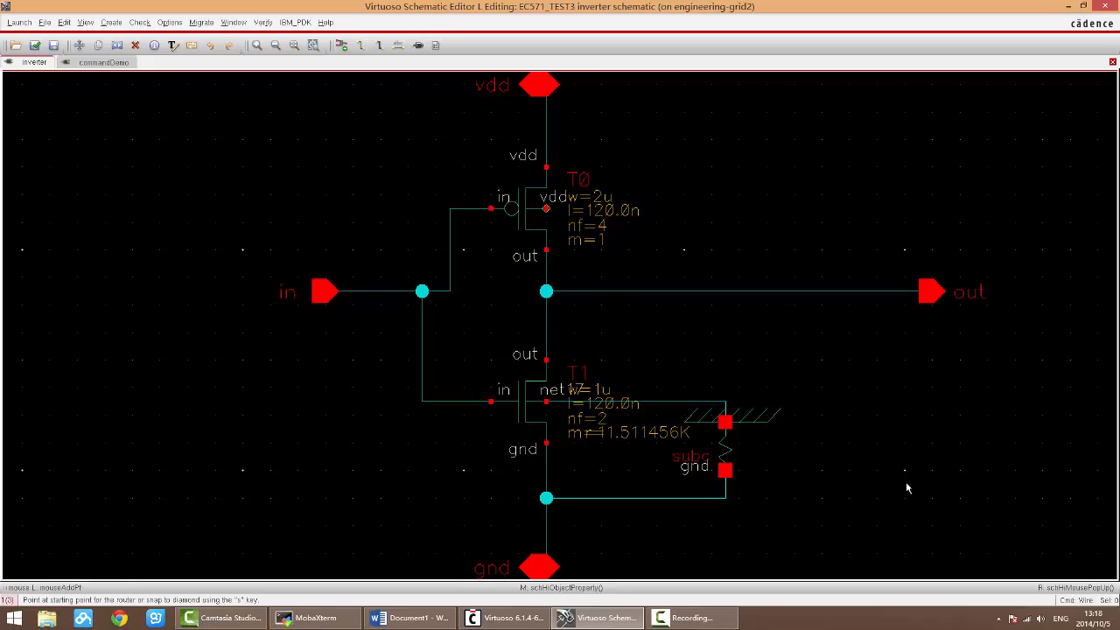
pyautogui.click(546, 209)
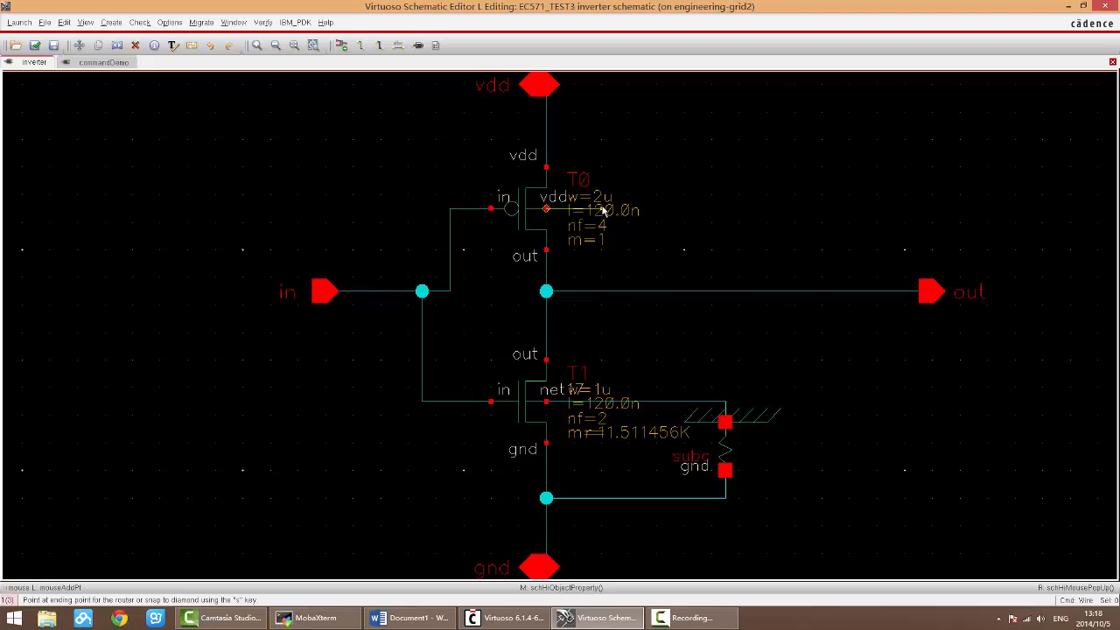
pyautogui.click(601, 125)
pyautogui.click(711, 125)
pyautogui.click(699, 193)
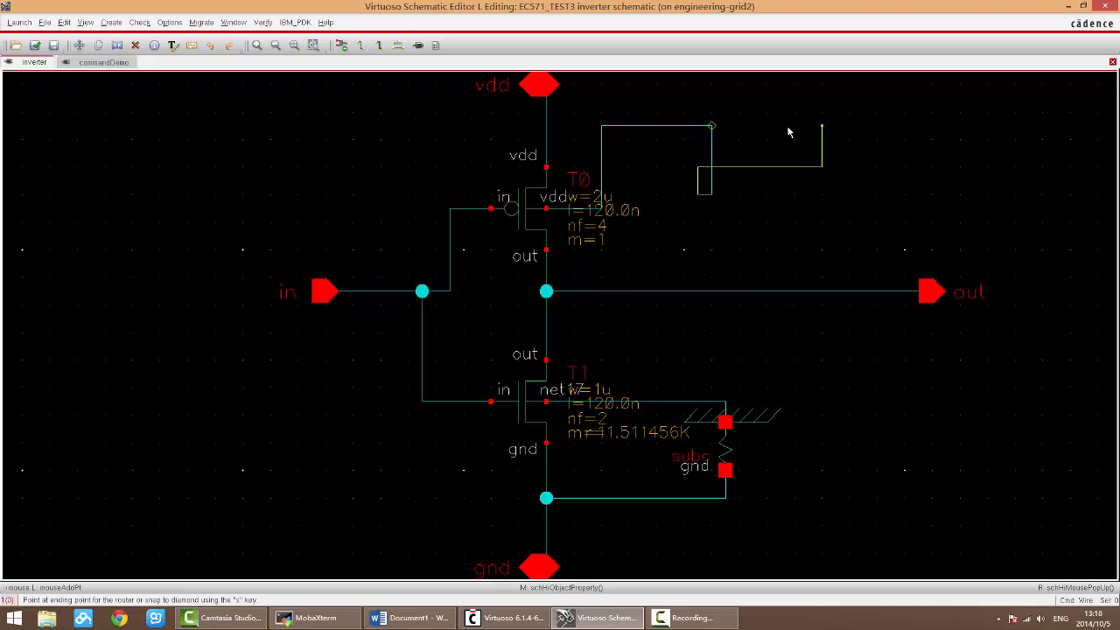
pyautogui.press('Escape')
pyautogui.moveTo(767, 229); pyautogui.dragTo(615, 98)
pyautogui.press('Delete')
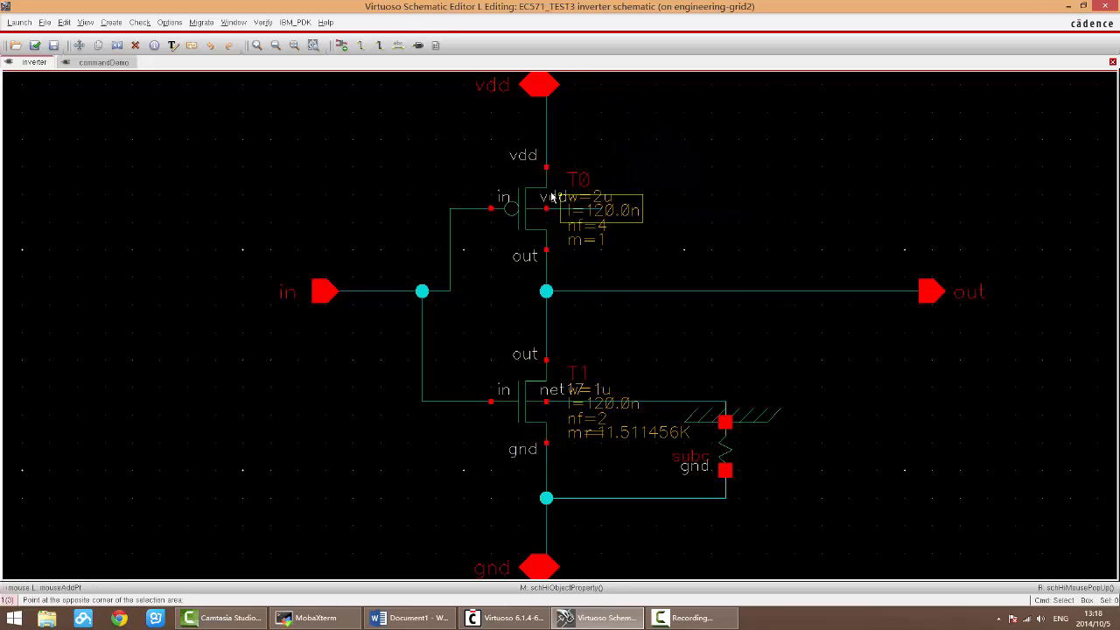
# Step: Wire T0's body terminal in a loop around to the vdd wire above T0, and check and save the schematic
pyautogui.press('w')
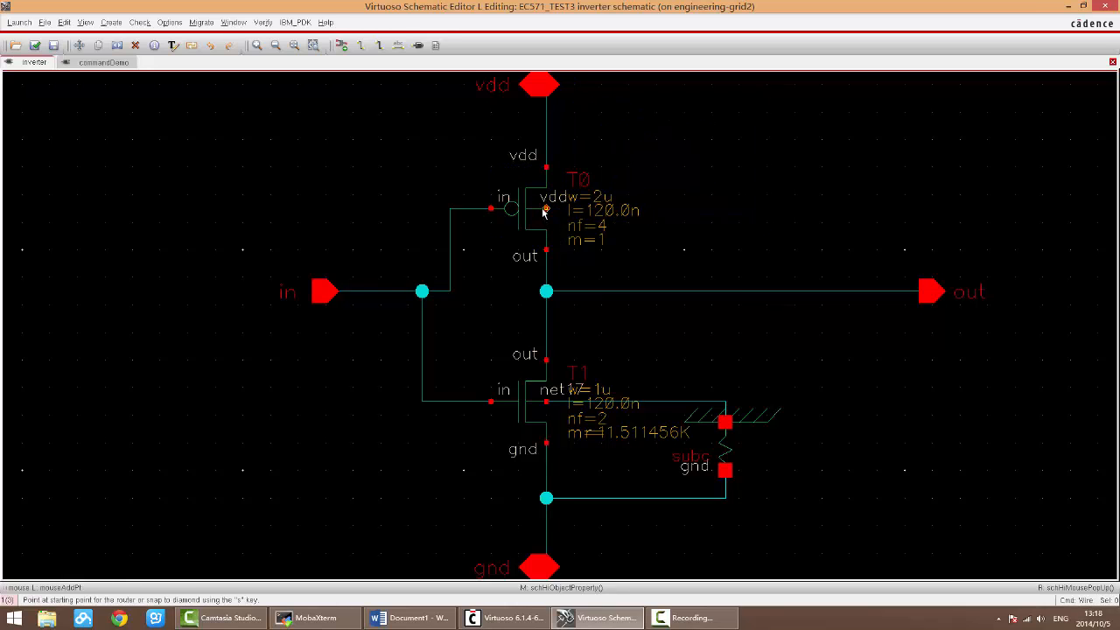
pyautogui.click(545, 209)
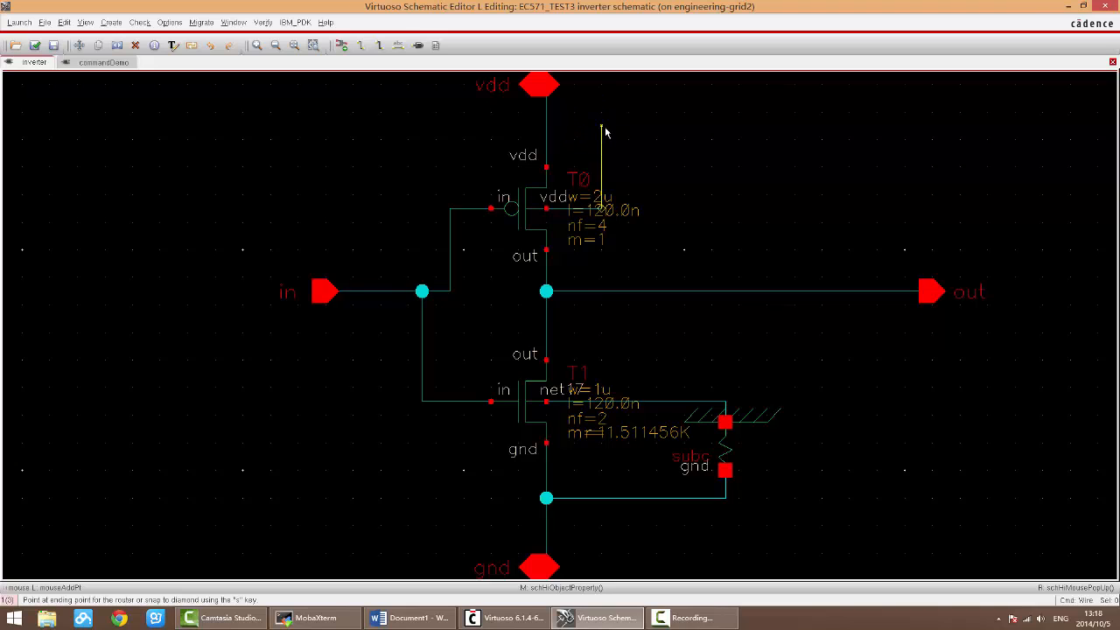
pyautogui.click(545, 127)
pyautogui.press('Escape')
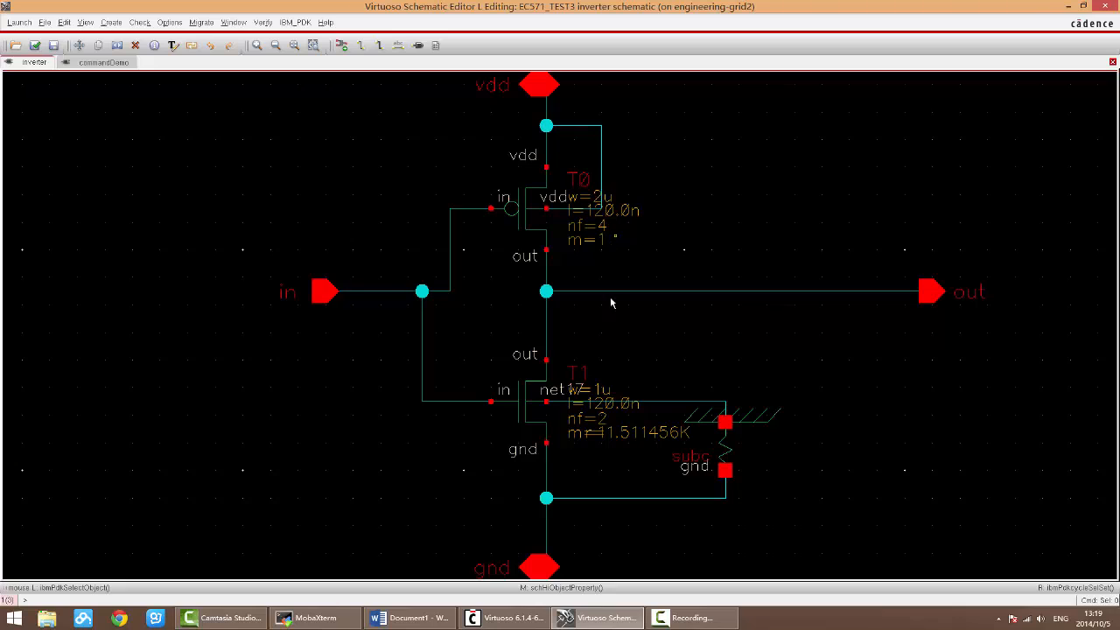
pyautogui.hotkey('shift', 'x')
pyautogui.press('Right')
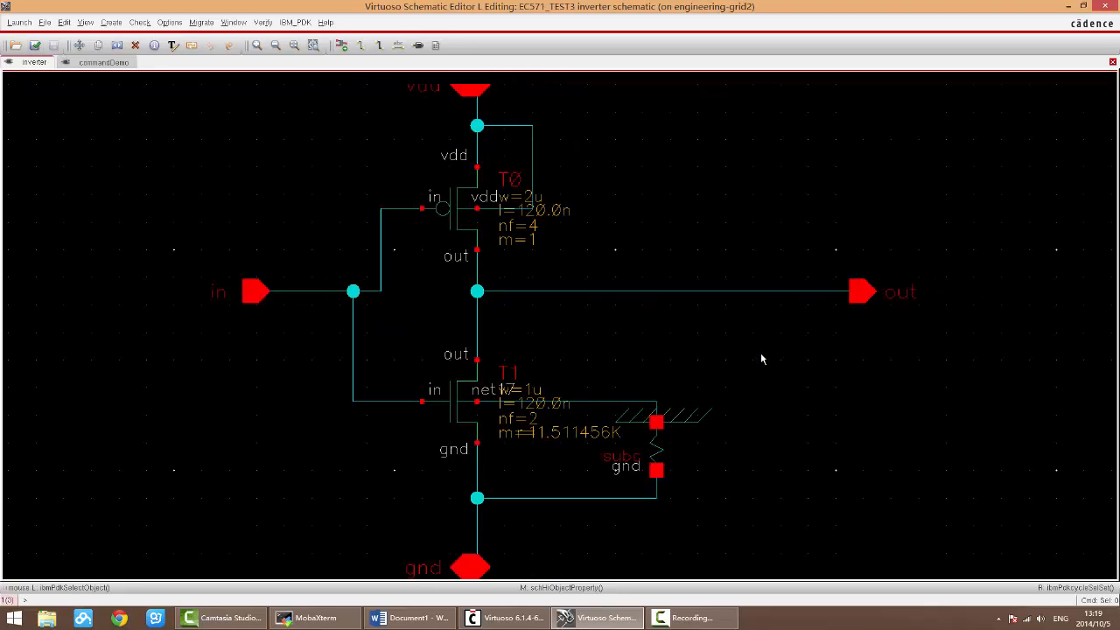
# Step: Review the Create instance entry in the Word shortcut notes and return to the Virtuoso schematic
pyautogui.click(411, 618)
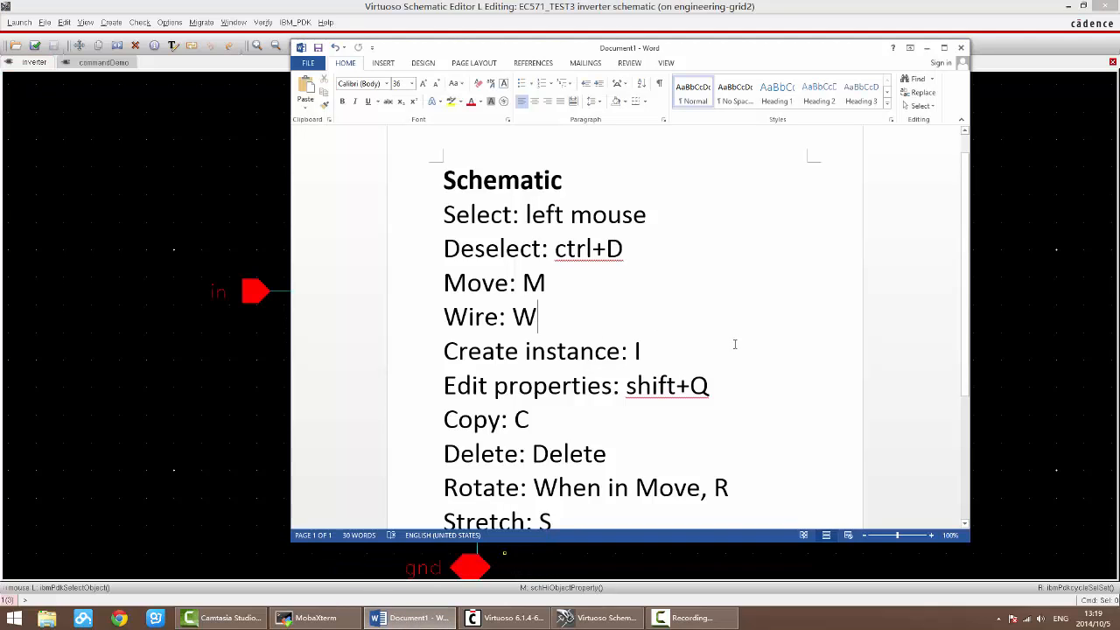
pyautogui.scroll(-1, 658, 355)
pyautogui.moveTo(650, 328); pyautogui.dragTo(437, 326)
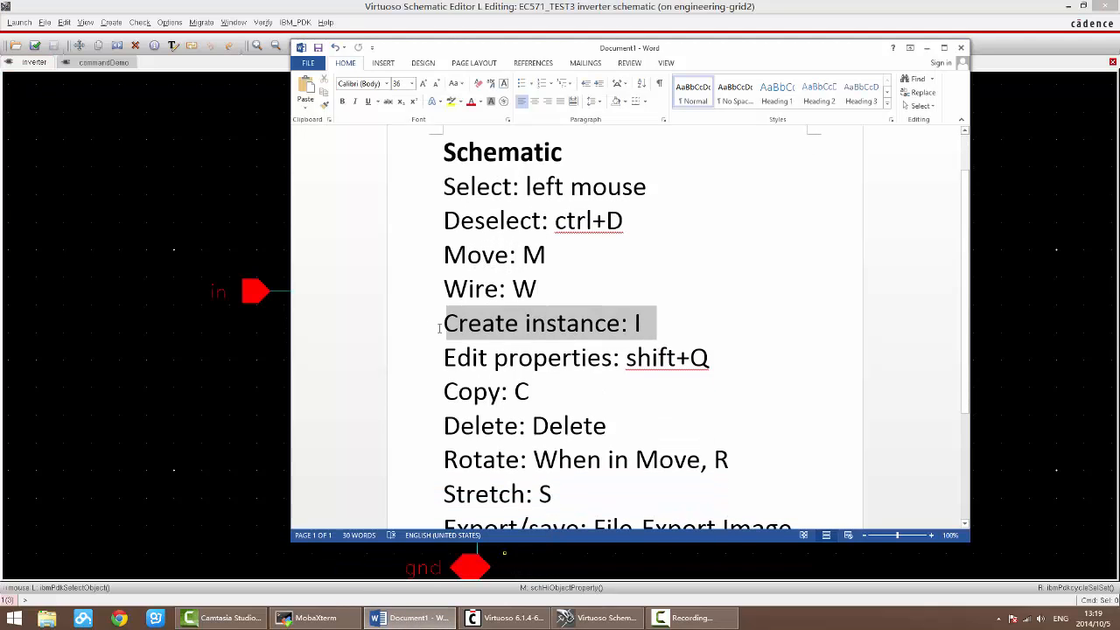
pyautogui.click(645, 332)
pyautogui.moveTo(645, 326); pyautogui.dragTo(430, 325)
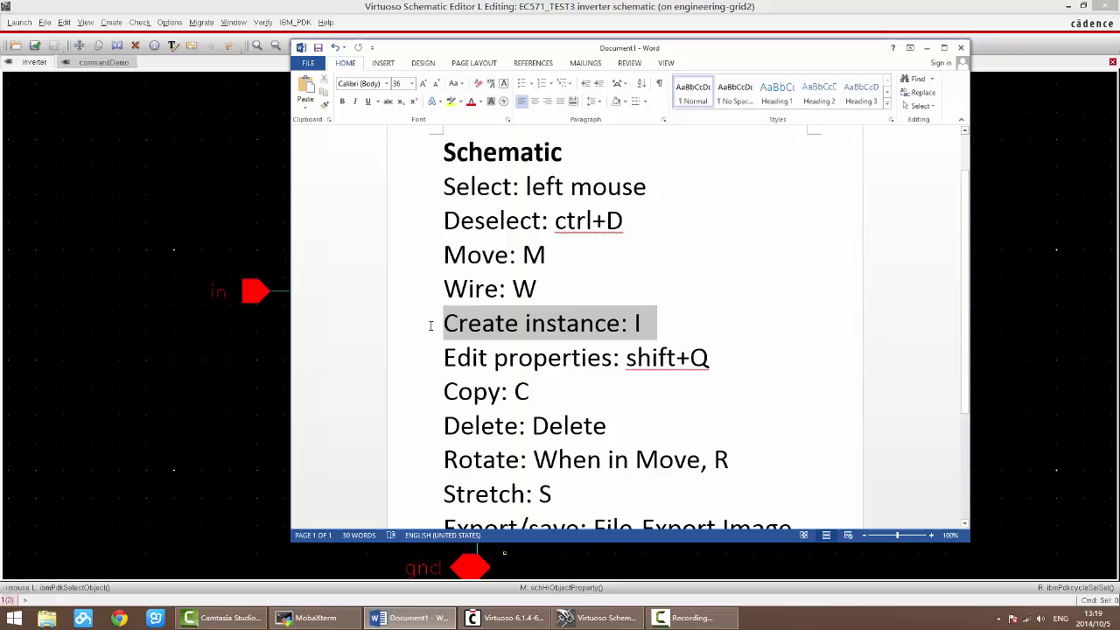
pyautogui.click(718, 326)
pyautogui.click(429, 617)
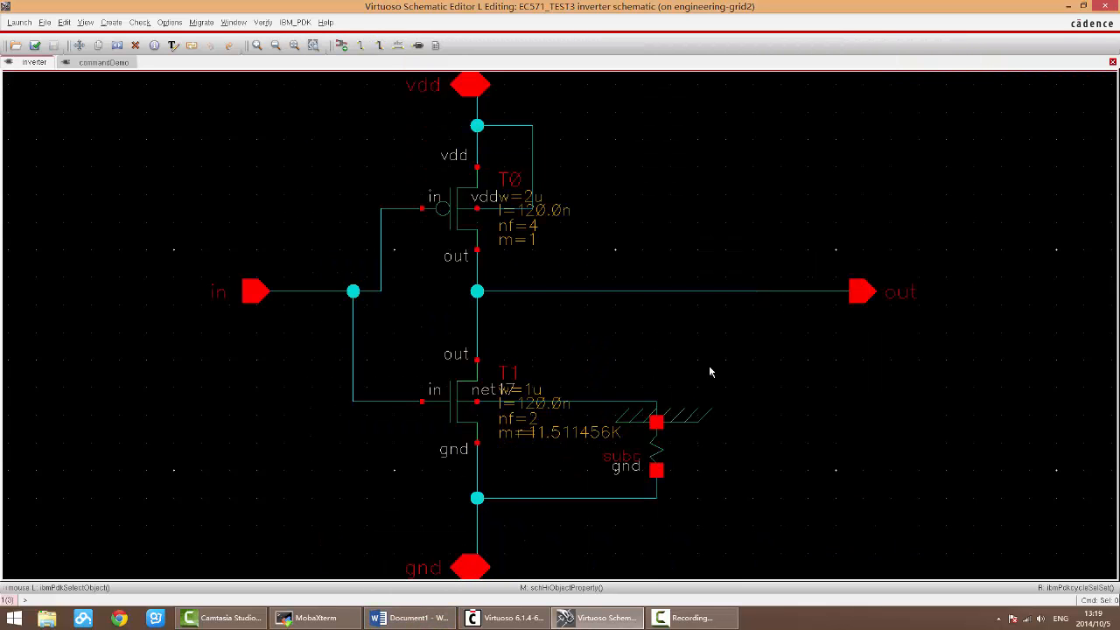
# Step: Look up the Instance command among the Create commands and open the Add Instance form
pyautogui.click(111, 22)
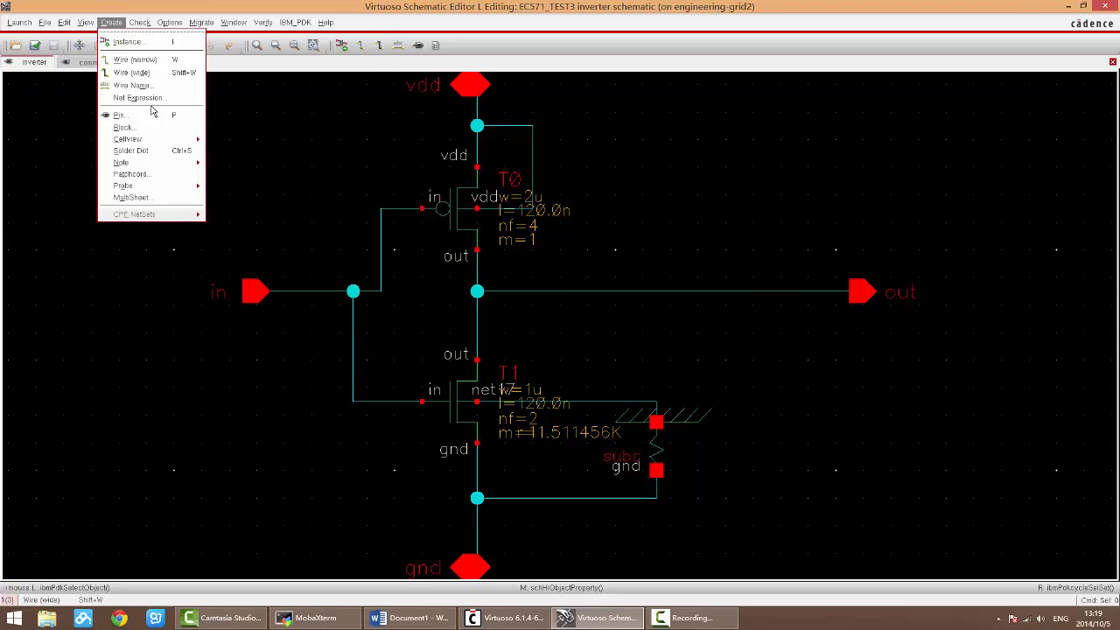
pyautogui.press('Down')
pyautogui.press('Down')
pyautogui.press('Down')
pyautogui.press('Down')
pyautogui.press('Down')
pyautogui.press('Down')
pyautogui.press('Down')
pyautogui.press('Return')
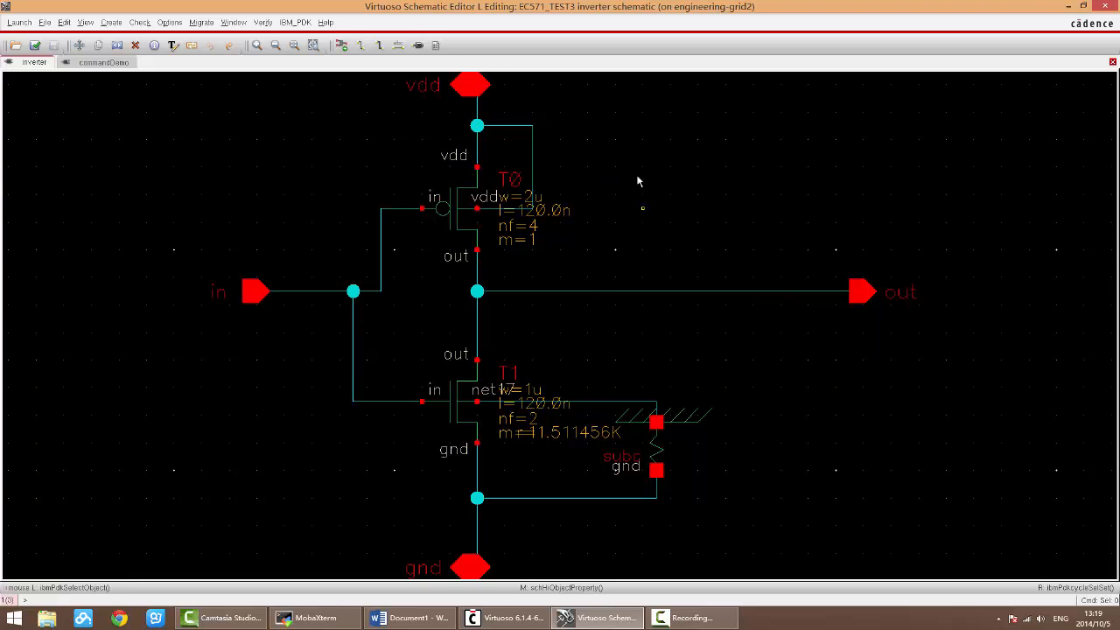
pyautogui.click(111, 22)
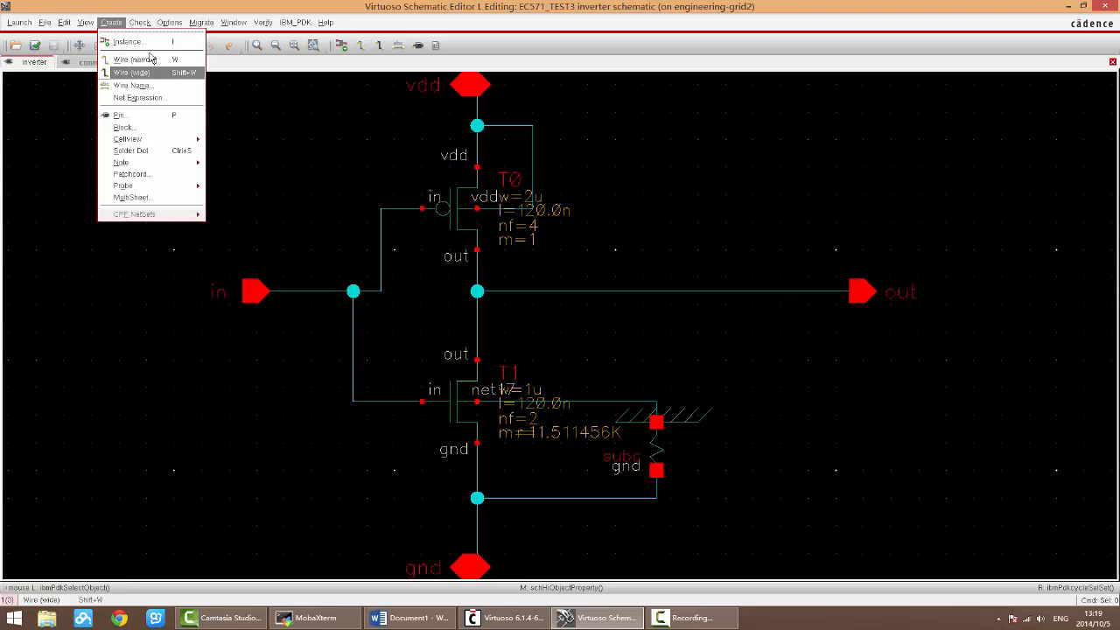
pyautogui.click(693, 235)
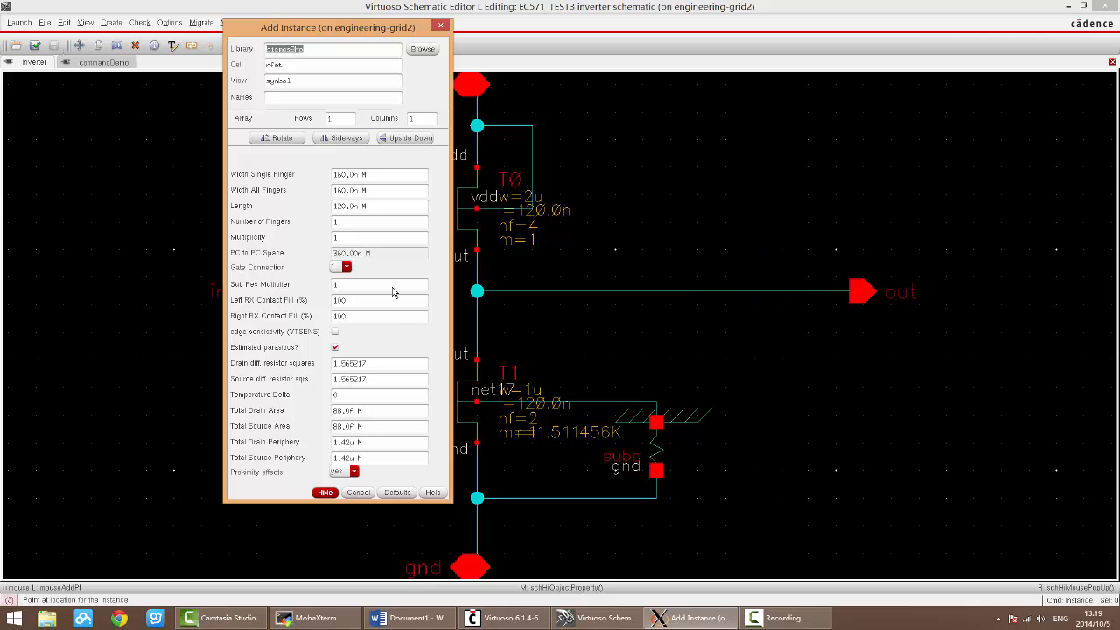
pyautogui.moveTo(319, 27); pyautogui.dragTo(475, 60)
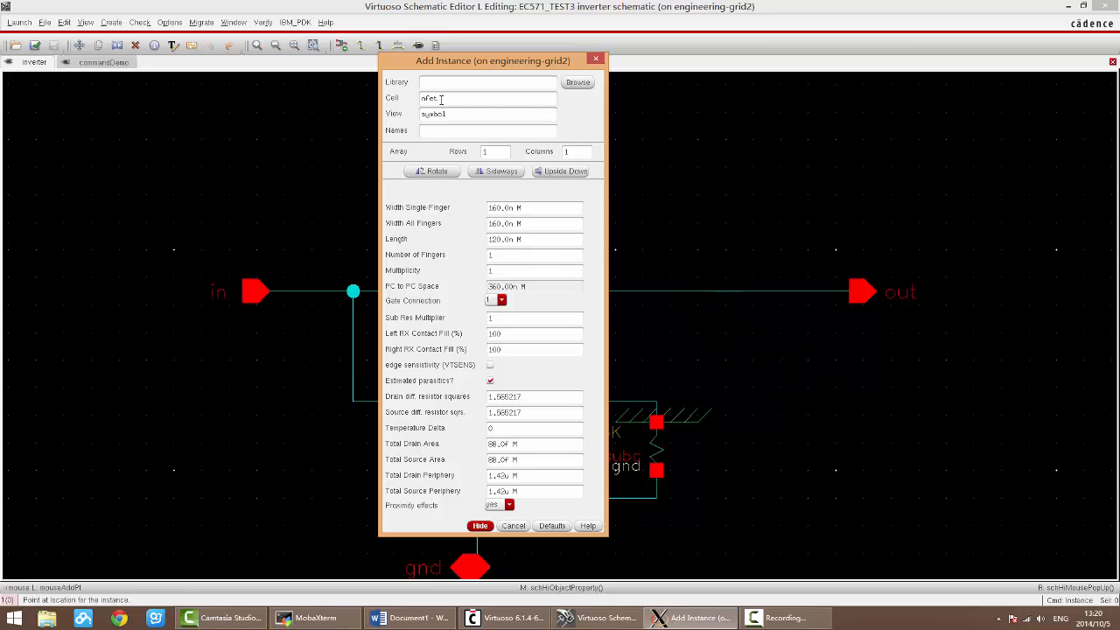
pyautogui.press('Escape')
pyautogui.press('i')
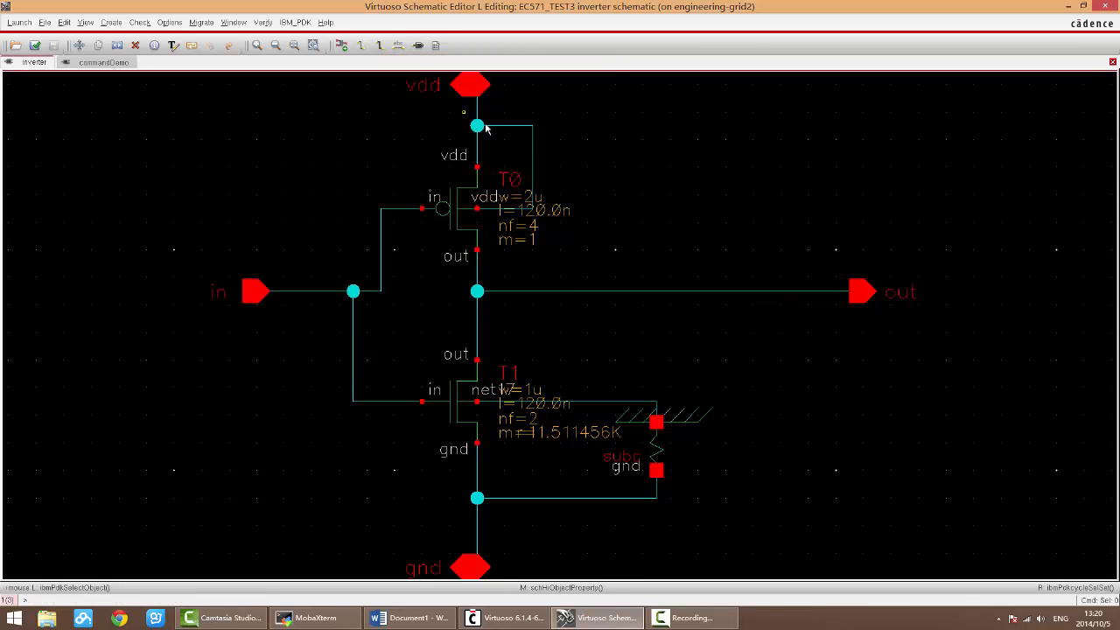
pyautogui.press('i')
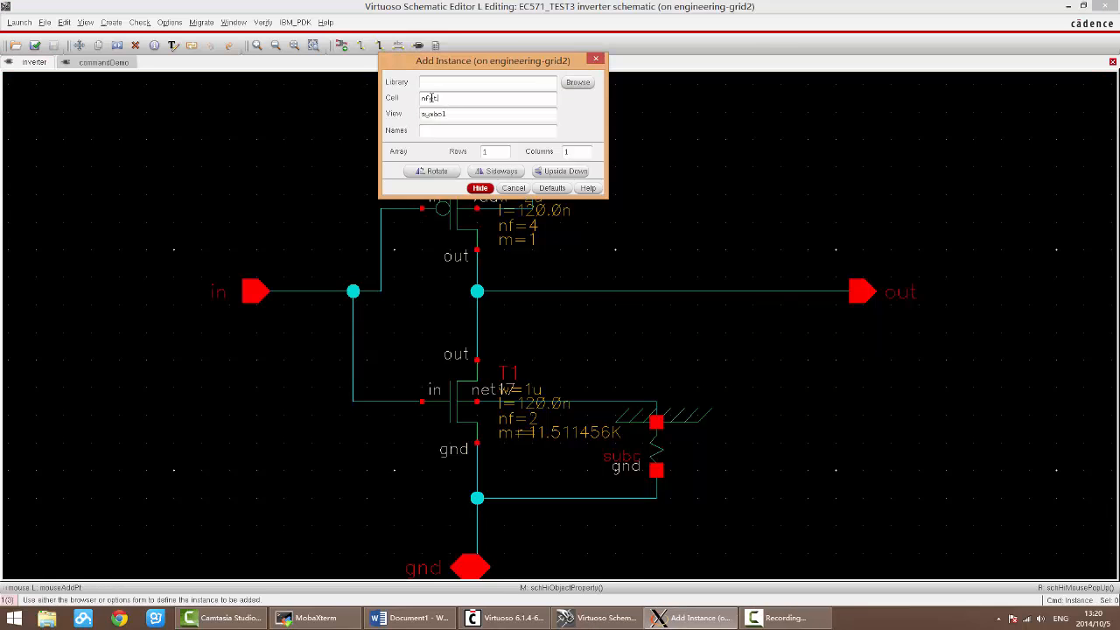
pyautogui.press('Escape')
# Step: Open the Add Instance form with its Library Browser beside it, and choose the bicmos8hp library
pyautogui.press('i')
pyautogui.moveTo(542, 61); pyautogui.dragTo(521, 128)
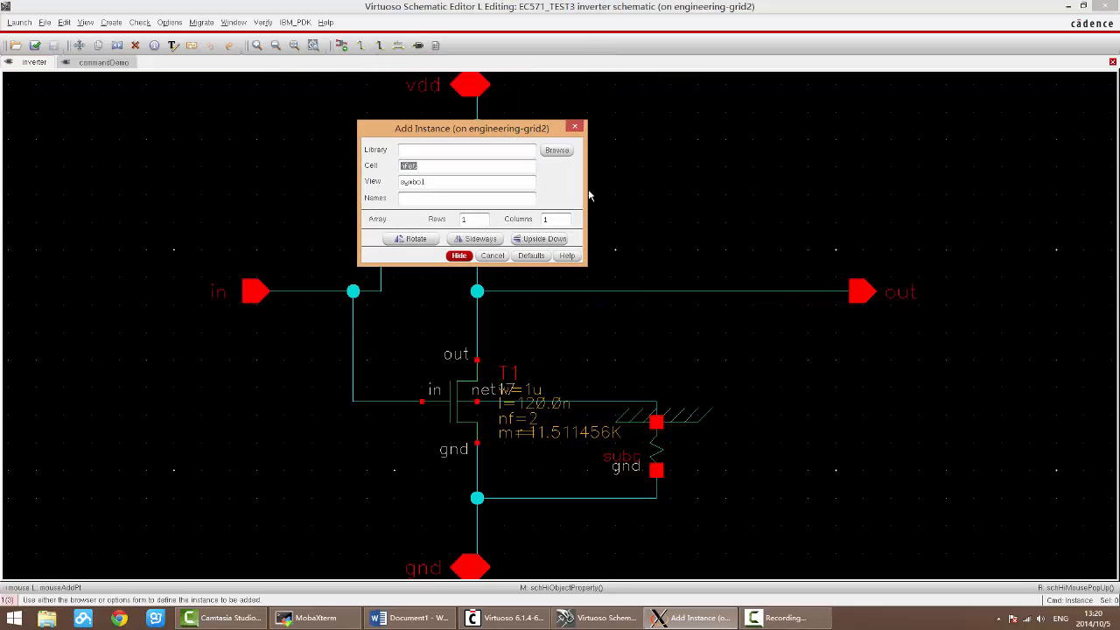
pyautogui.click(416, 151)
pyautogui.click(561, 151)
pyautogui.moveTo(539, 136); pyautogui.dragTo(779, 148)
pyautogui.click(29, 115)
pyautogui.click(40, 135)
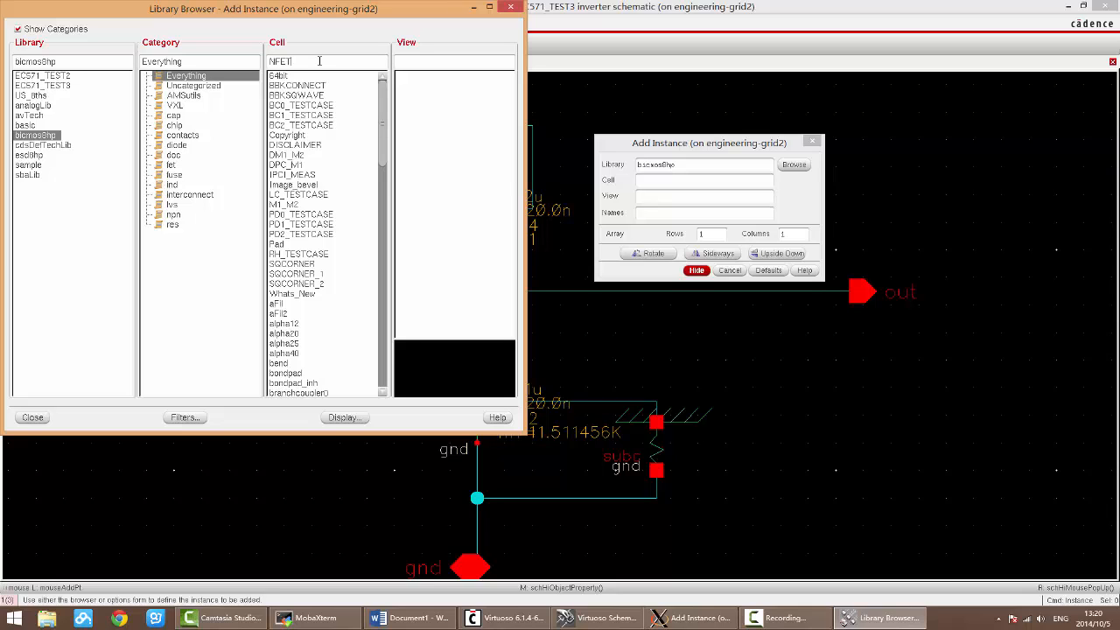
# Step: Choose the nfet cell and its symbol view for the new instance
pyautogui.write('n')
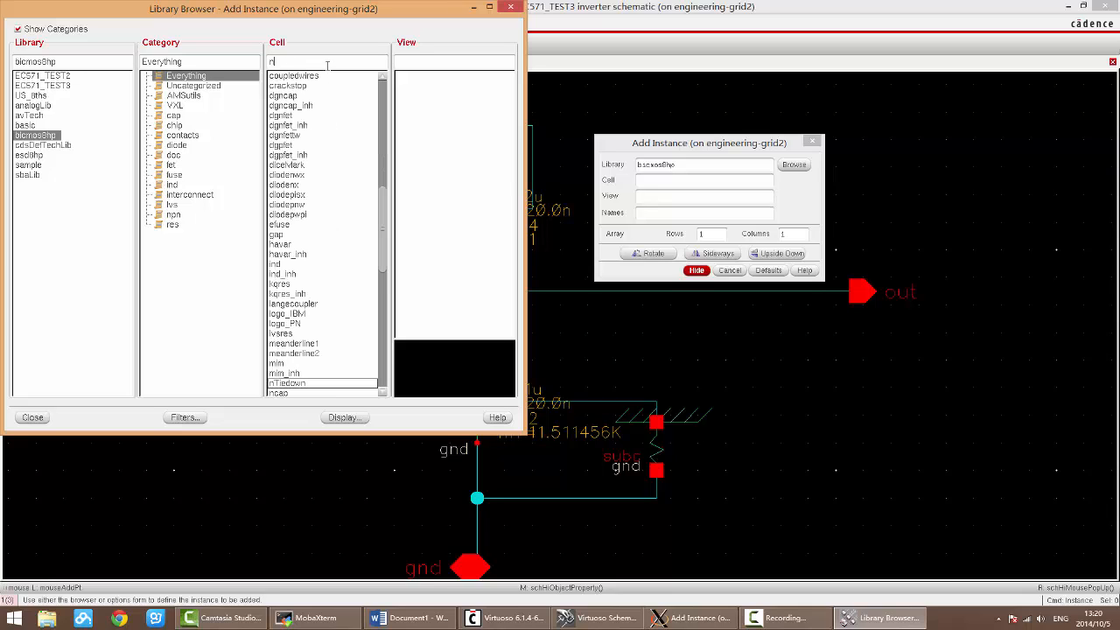
pyautogui.write('fet')
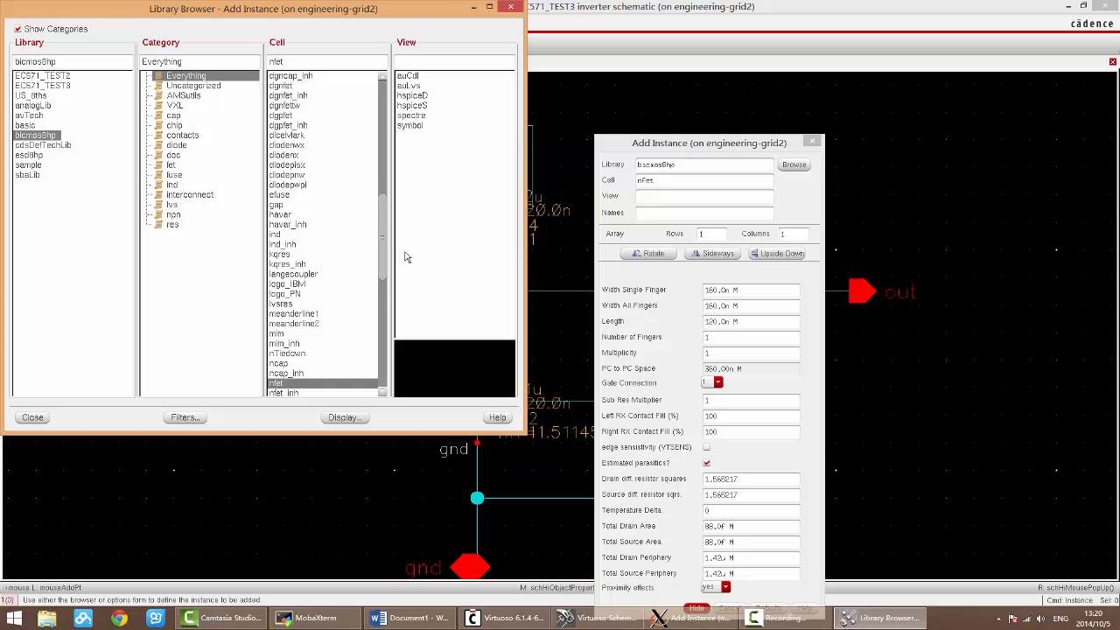
pyautogui.click(414, 127)
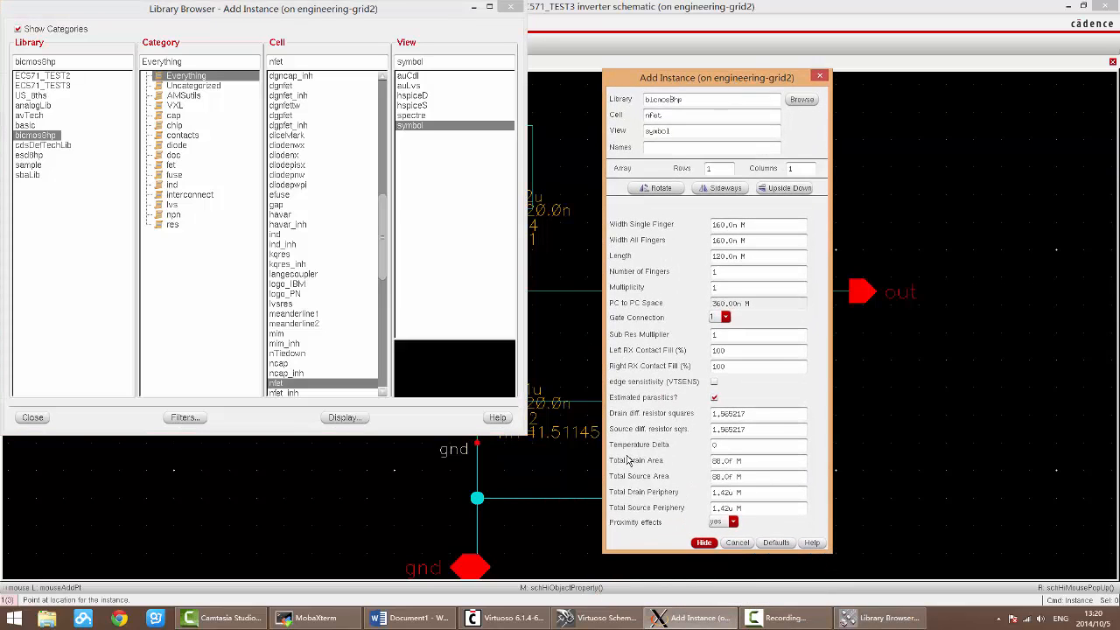
# Step: Choose the pfet cell with its symbol view for the new instance and close the Library Browser
pyautogui.click(267, 61)
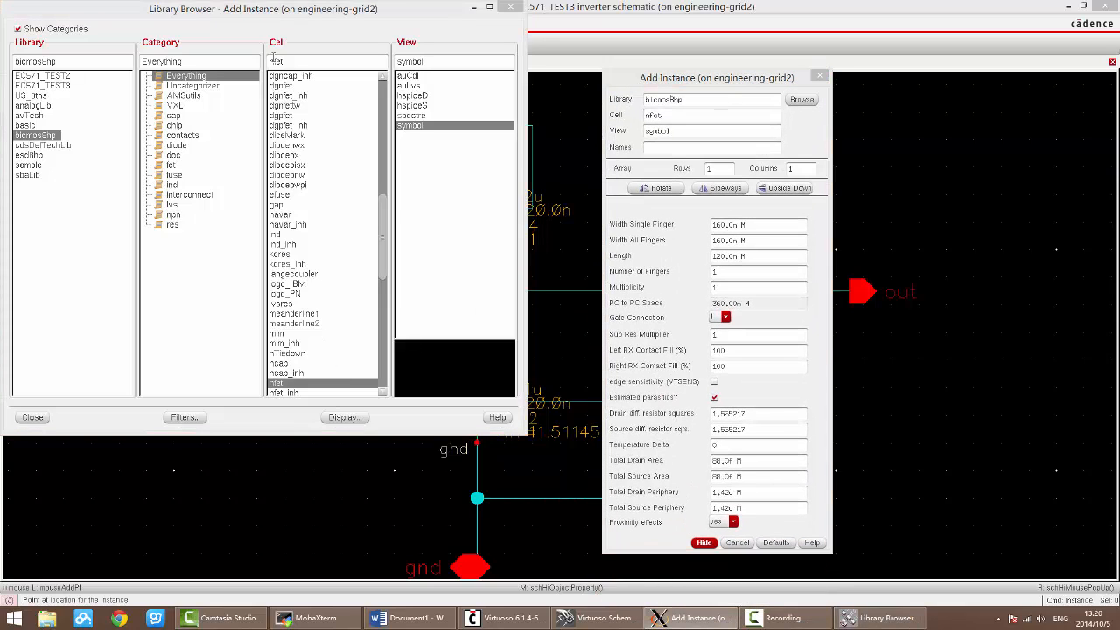
pyautogui.scroll(-6, 332, 115)
pyautogui.click(333, 114)
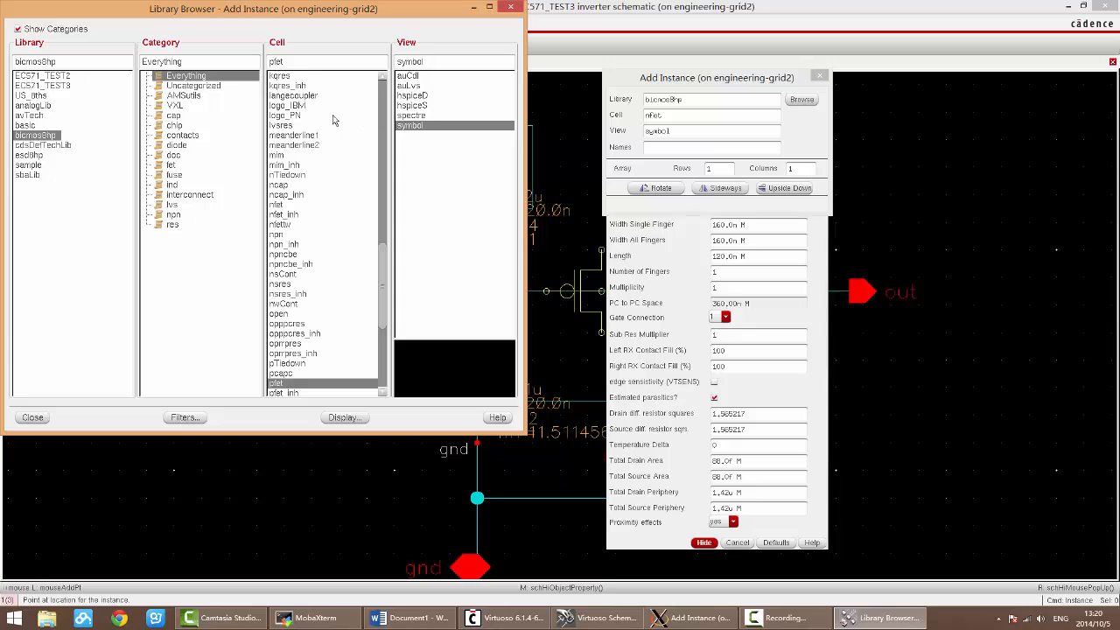
pyautogui.click(539, 303)
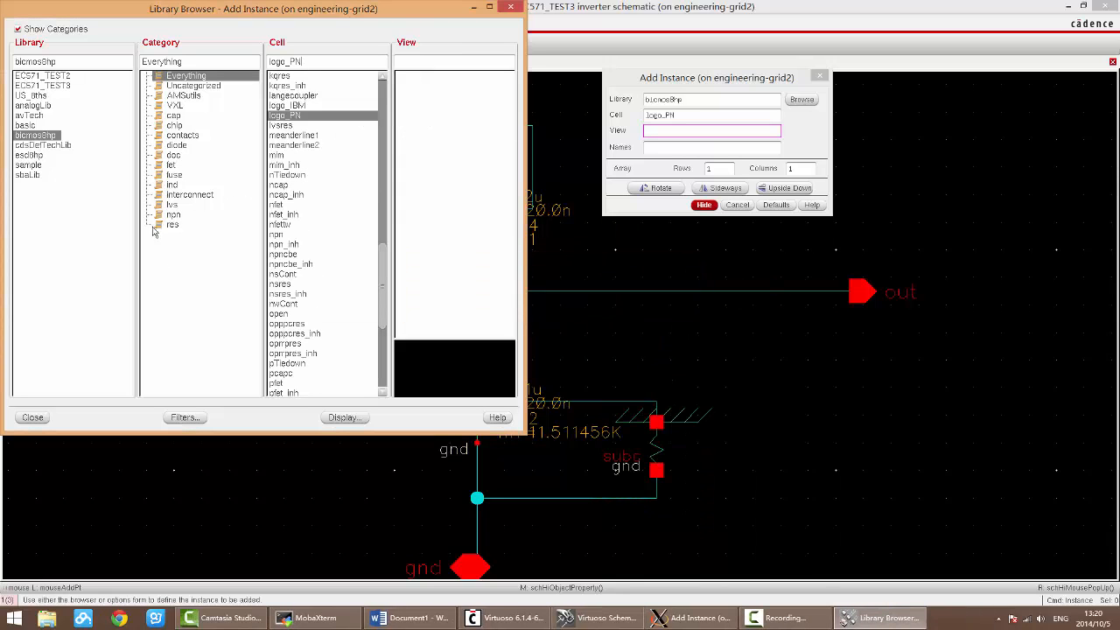
pyautogui.click(276, 383)
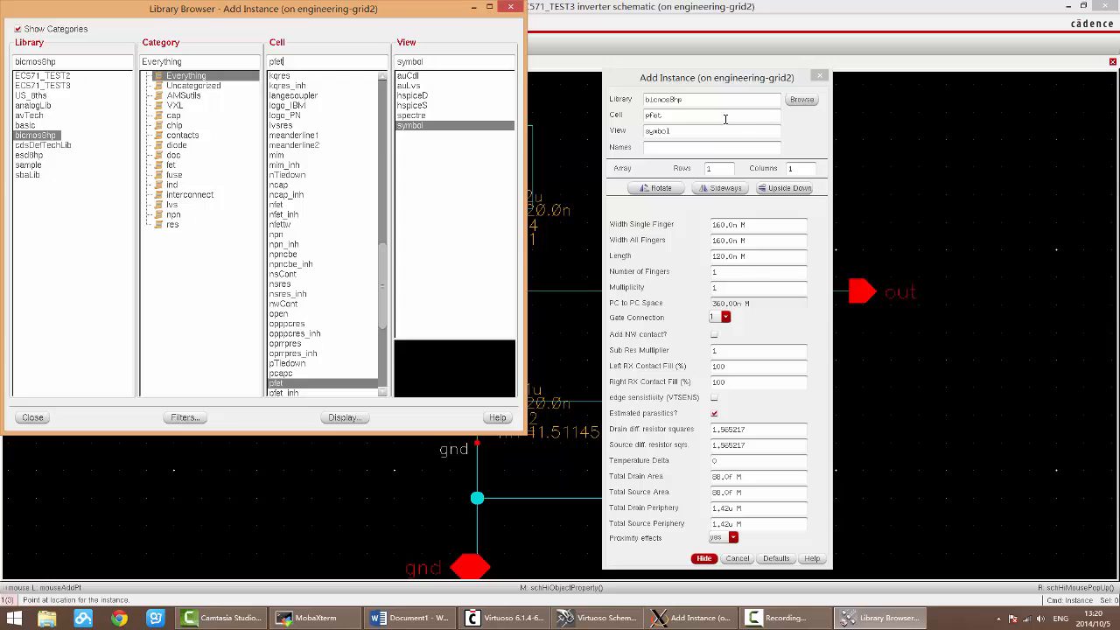
pyautogui.click(511, 7)
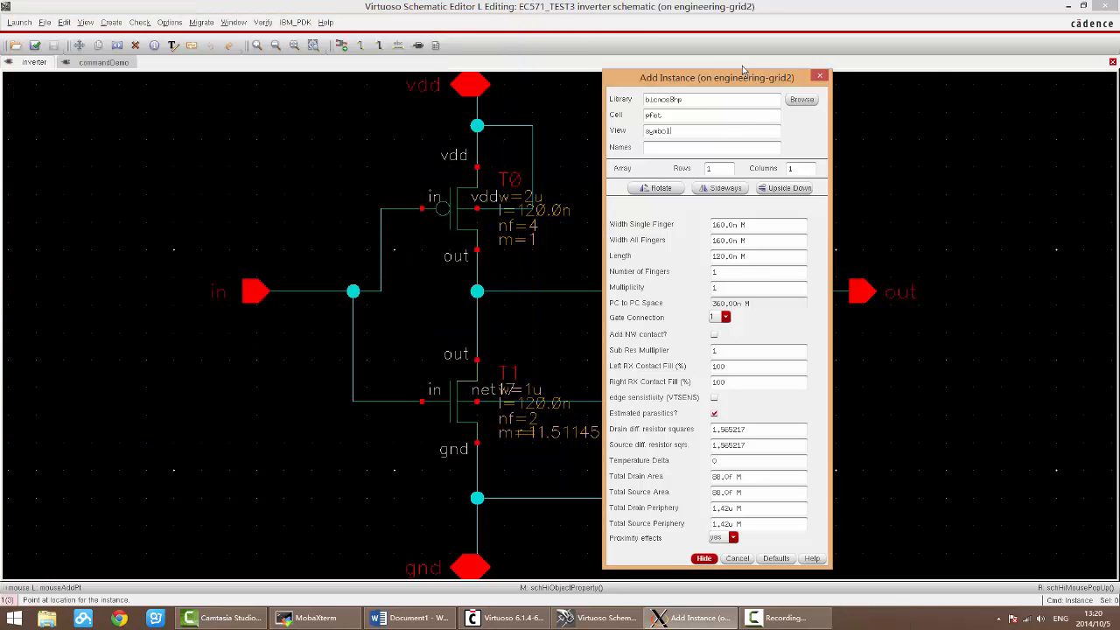
# Step: Cancel and restart the Add Instance command, and set the library to analogLib
pyautogui.moveTo(735, 77); pyautogui.dragTo(486, 85)
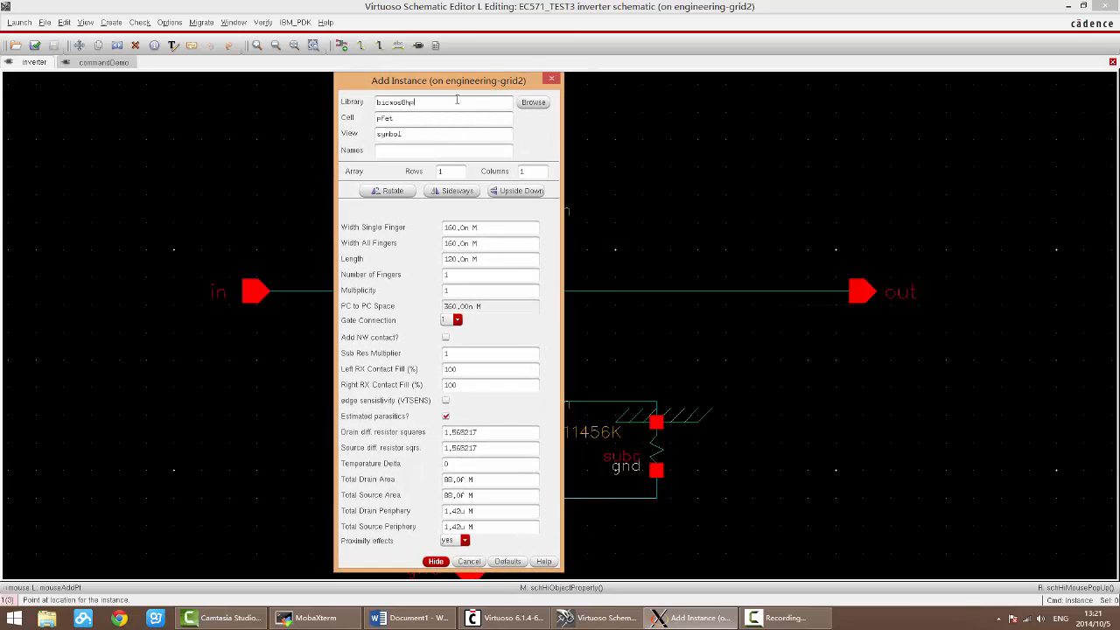
pyautogui.moveTo(456, 98); pyautogui.dragTo(306, 93)
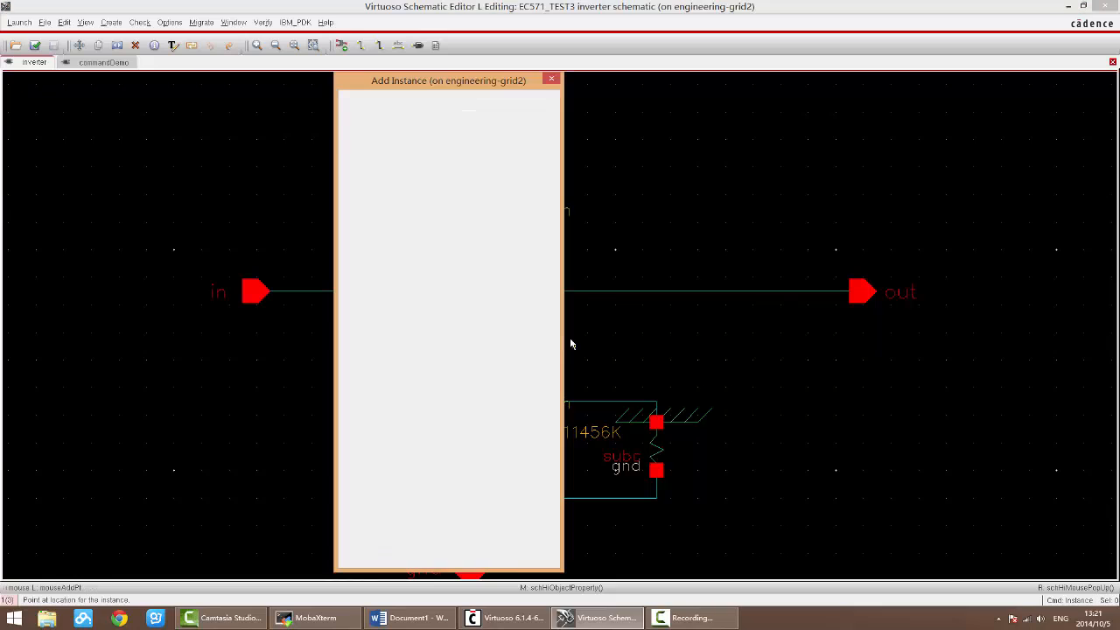
pyautogui.click(430, 102)
pyautogui.press('Escape')
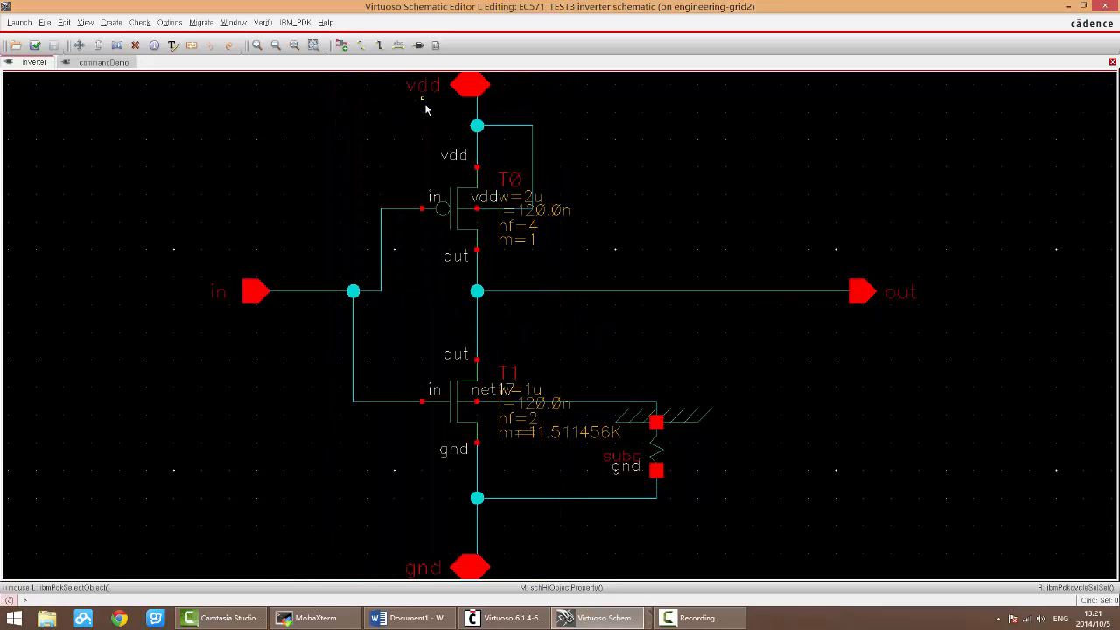
pyautogui.press('i')
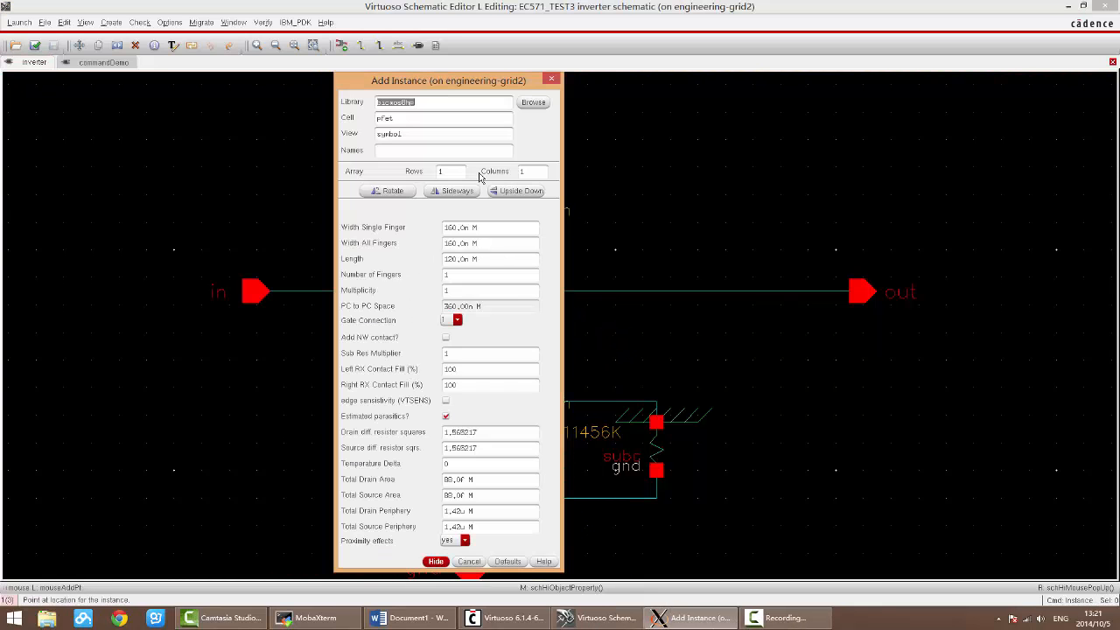
pyautogui.write('analogLib')
pyautogui.press('Tab')
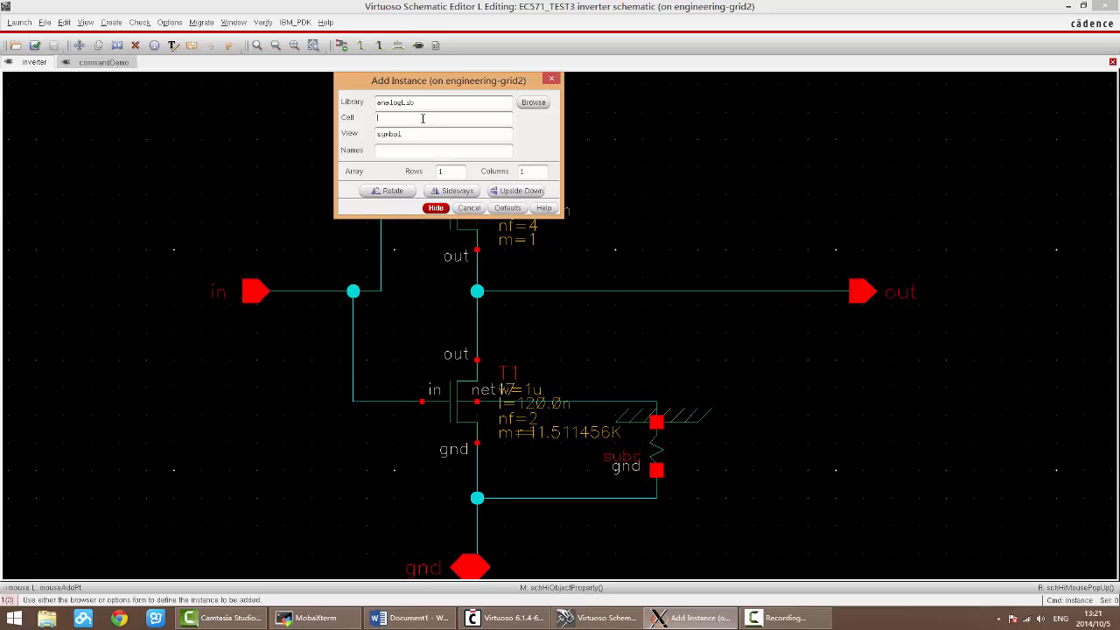
# Step: Try the analogLib cells vdc and vdd, settle on vpulse as the instance cell, and leave the command
pyautogui.write('vdc')
pyautogui.press('Tab')
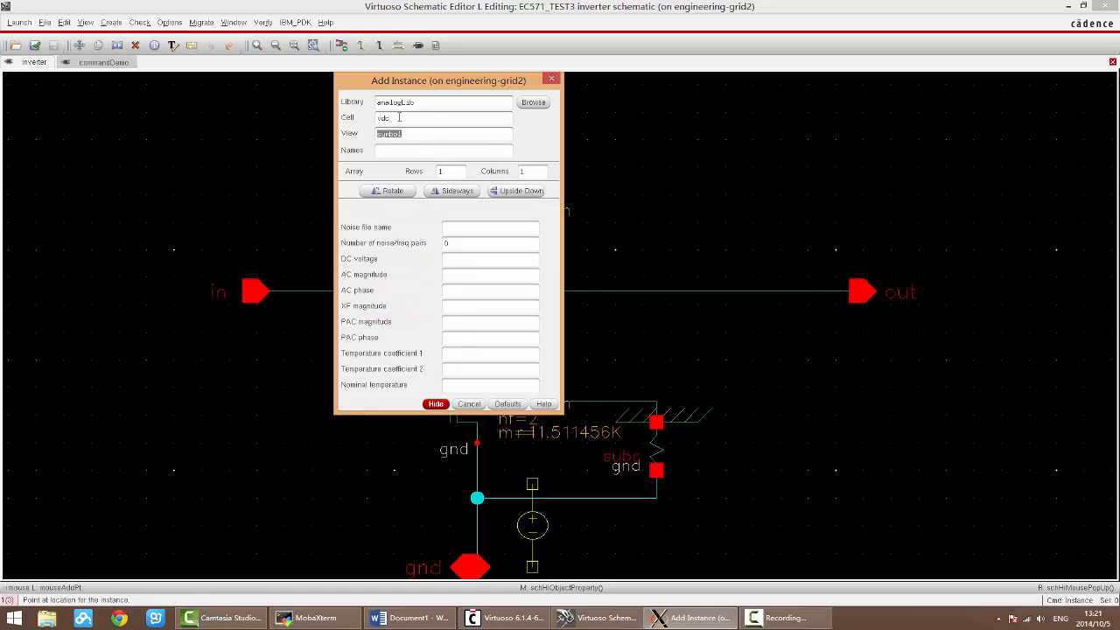
pyautogui.click(400, 117)
pyautogui.press('Tab')
pyautogui.click(419, 120)
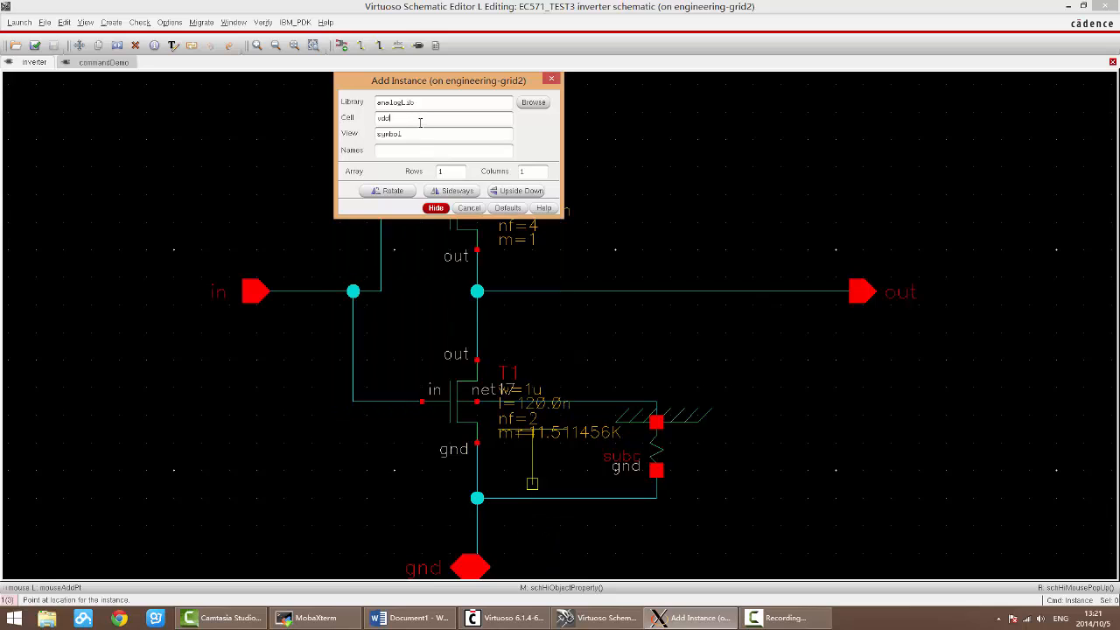
pyautogui.press('Tab')
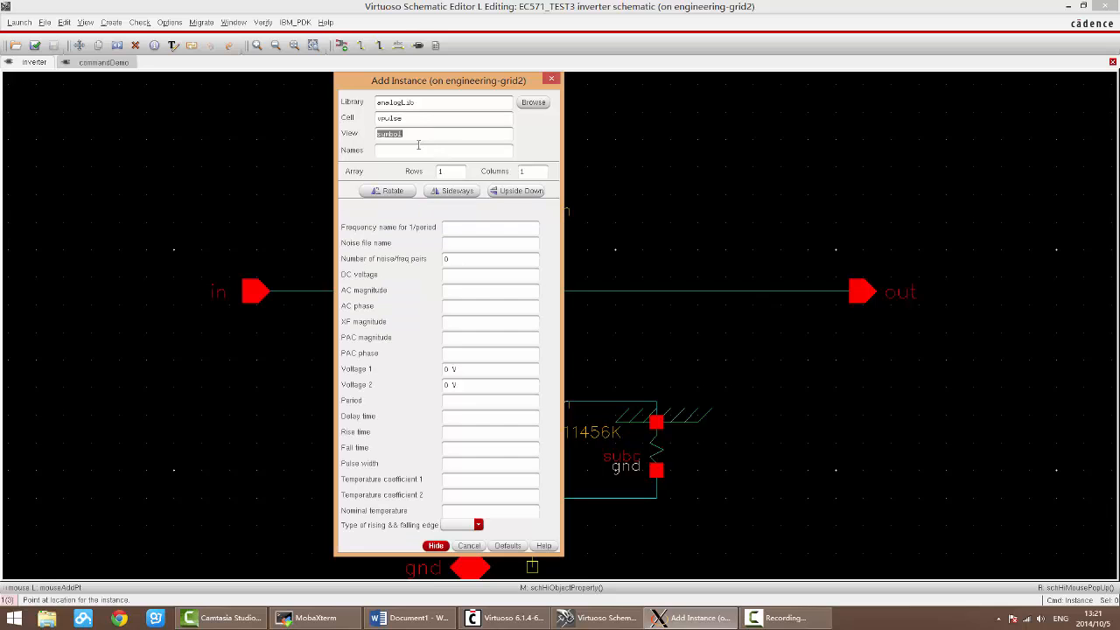
pyautogui.moveTo(408, 120); pyautogui.dragTo(363, 121)
pyautogui.press('Escape')
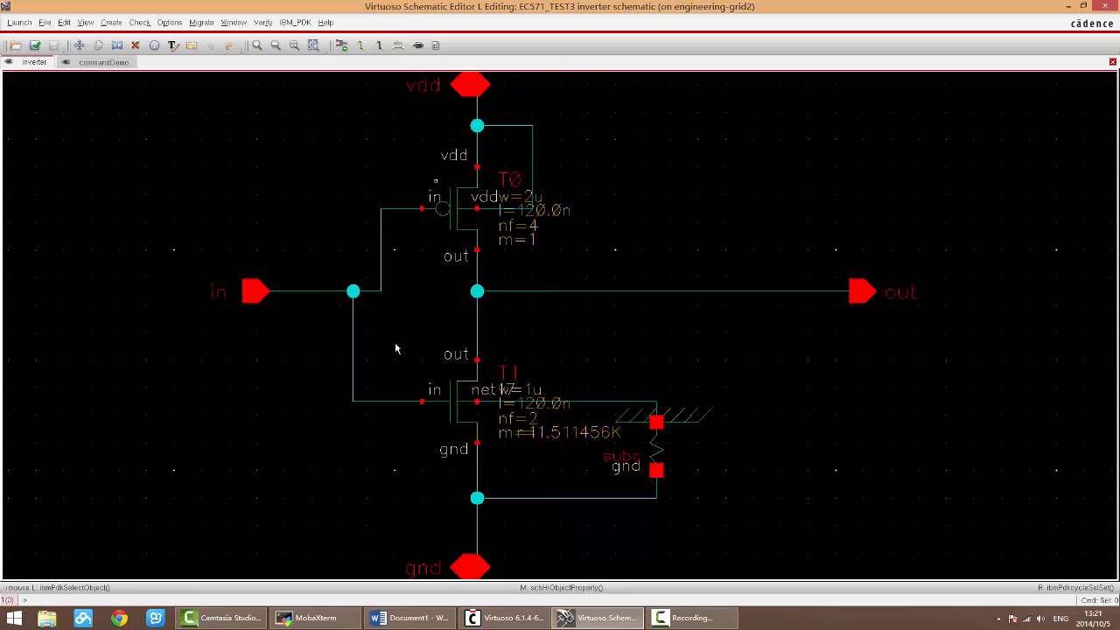
# Step: Look up the vpulse cell of analogLib in the Library Browser and close the browser
pyautogui.press('i')
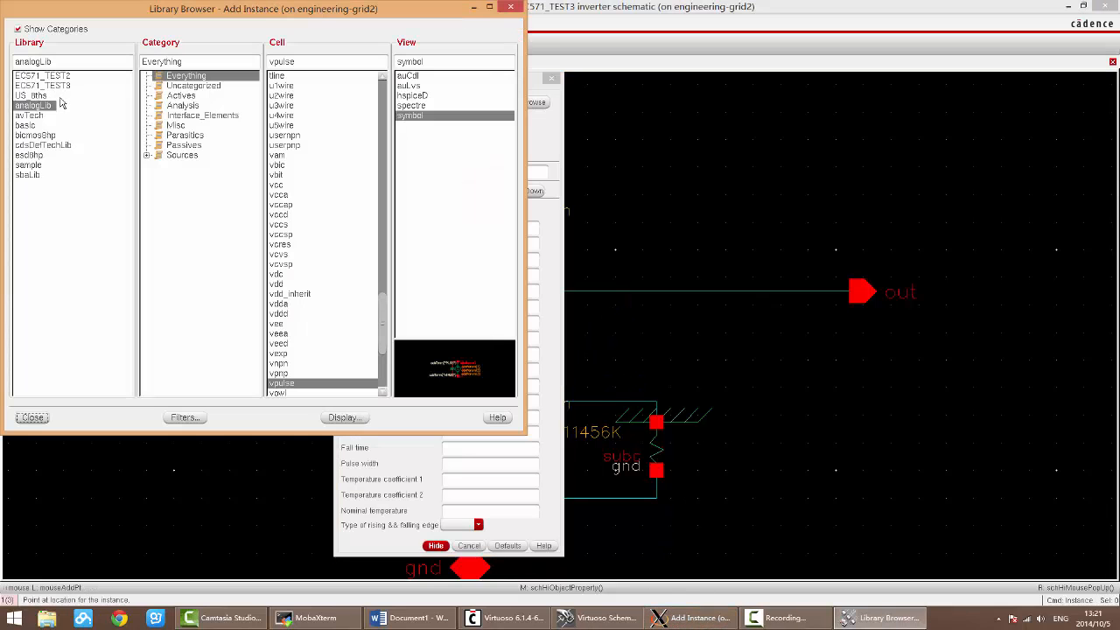
pyautogui.click(312, 61)
pyautogui.click(32, 417)
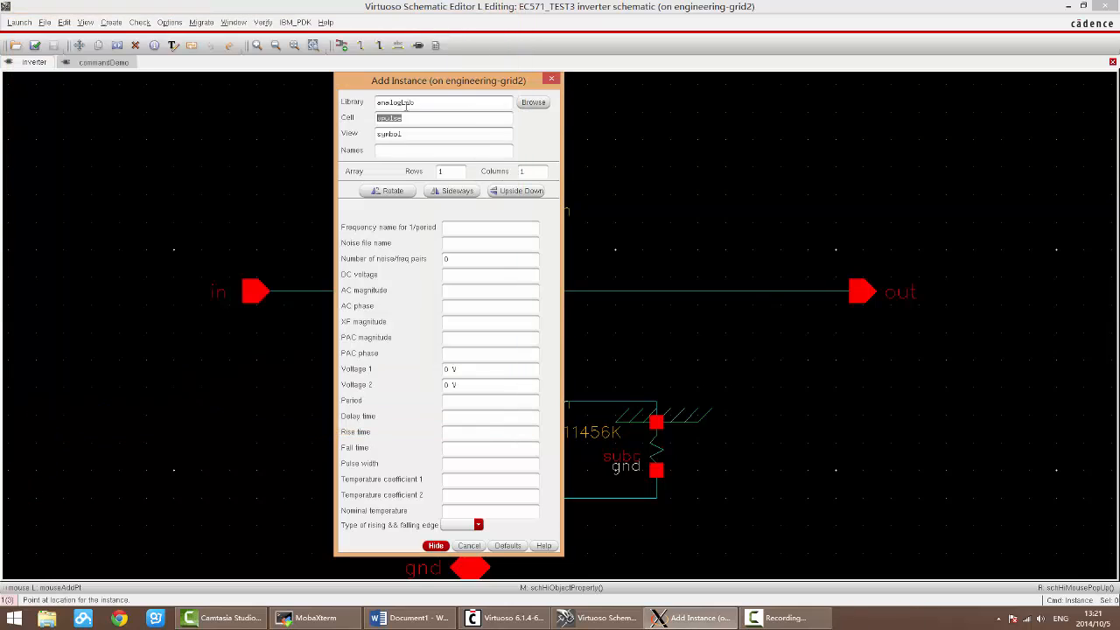
# Step: Restart the Add Instance command and place one vpulse source in the empty area above the out wire
pyautogui.click(551, 80)
pyautogui.press('i')
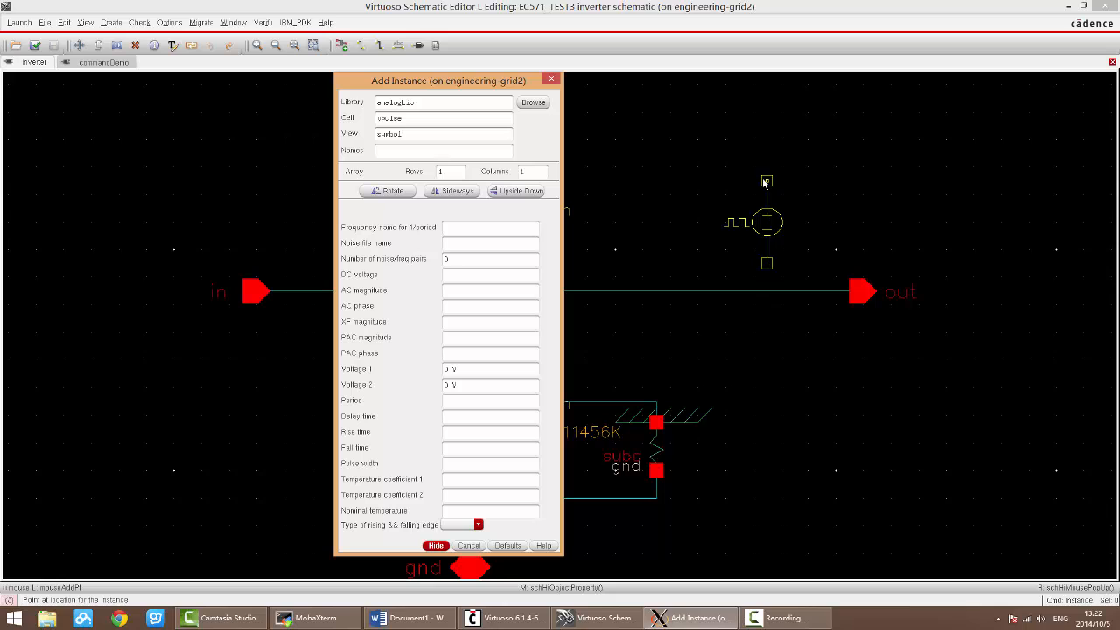
pyautogui.click(766, 181)
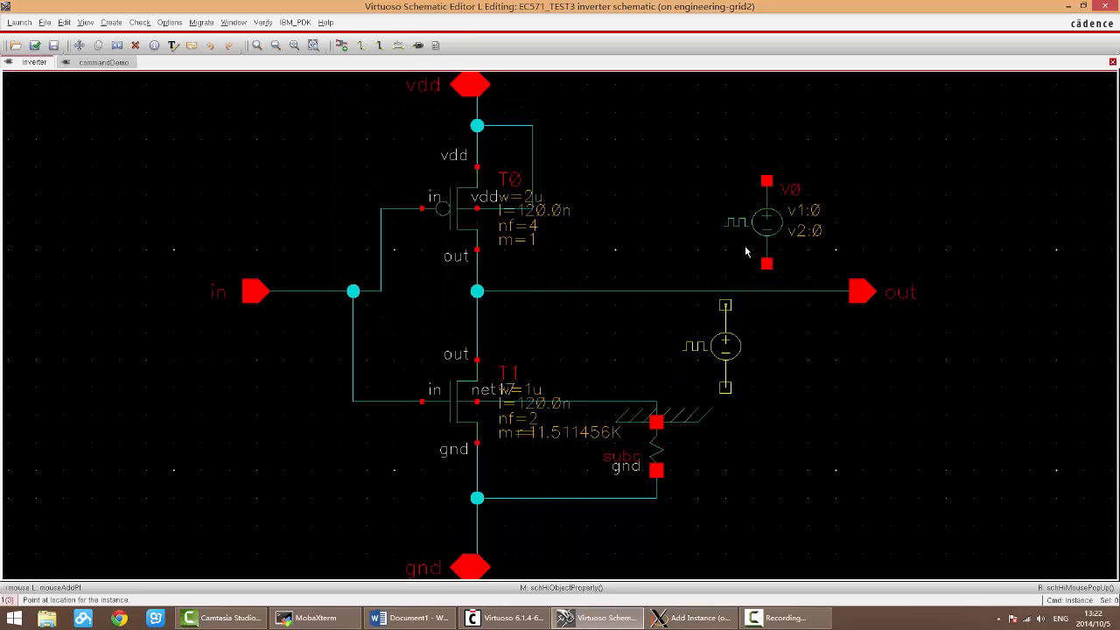
# Step: Place five more vpulse sources around the out pin, end the command, and undo those five placements
pyautogui.click(766, 360)
pyautogui.click(891, 374)
pyautogui.click(1001, 361)
pyautogui.click(1015, 222)
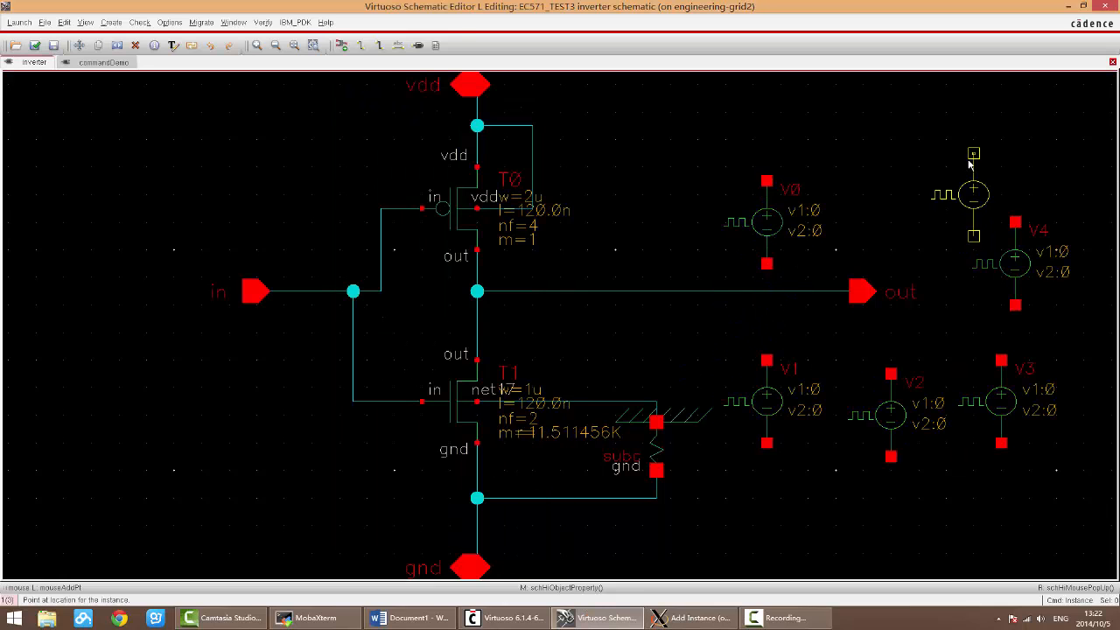
pyautogui.click(974, 154)
pyautogui.press('Escape')
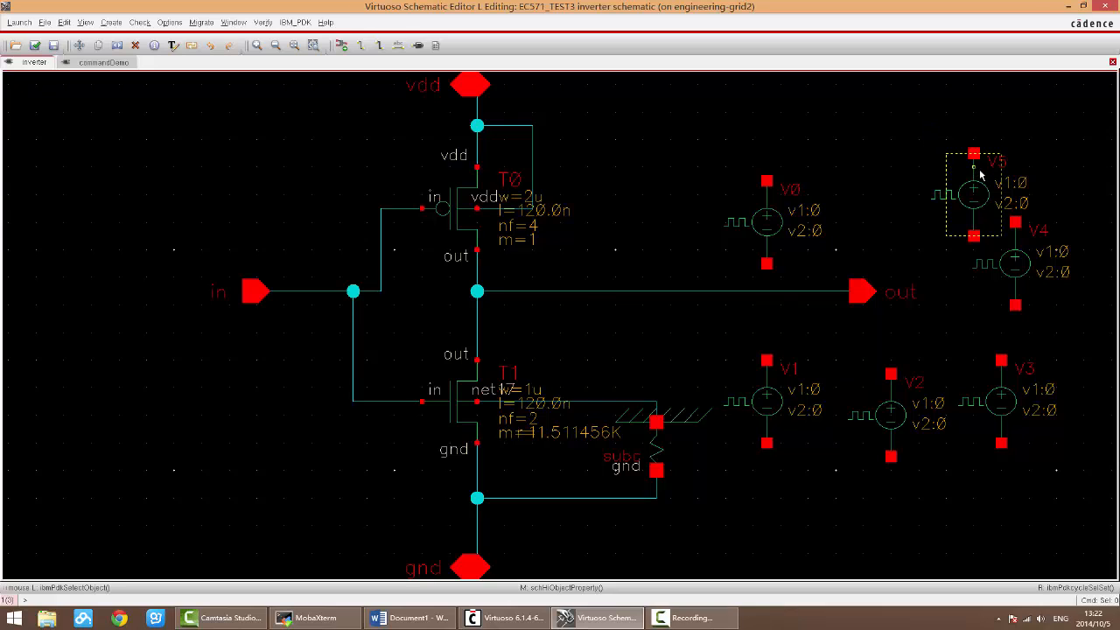
pyautogui.press('u')
pyautogui.press('u')
pyautogui.press('u')
pyautogui.press('u')
pyautogui.press('u')
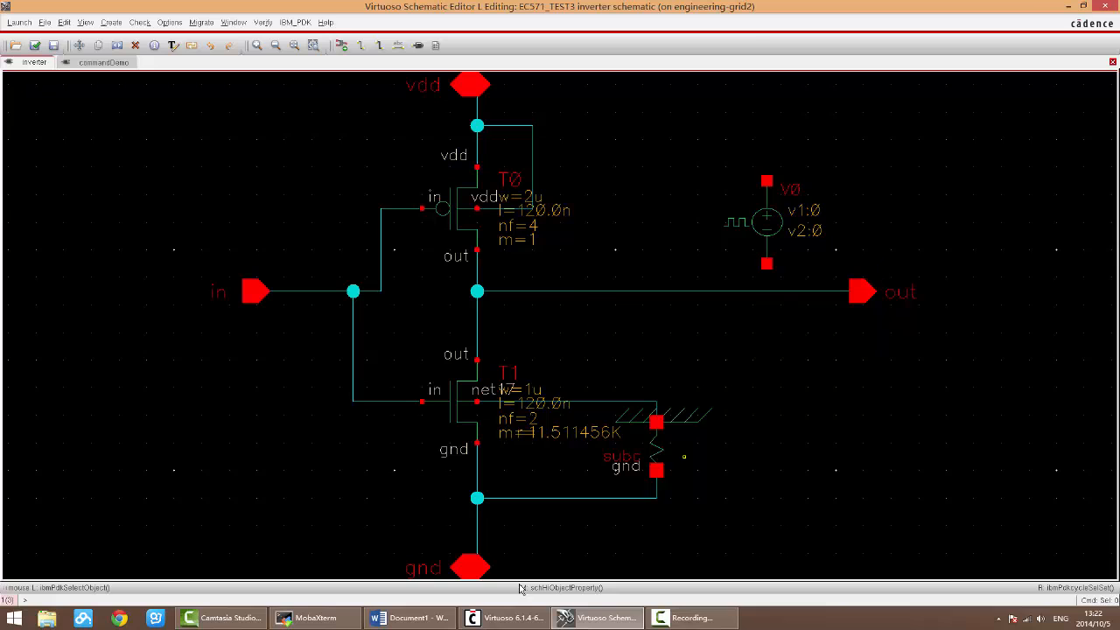
# Step: Review the Edit properties entry in the Word shortcut notes and return to the Virtuoso schematic
pyautogui.click(406, 617)
pyautogui.scroll(-1, 591, 362)
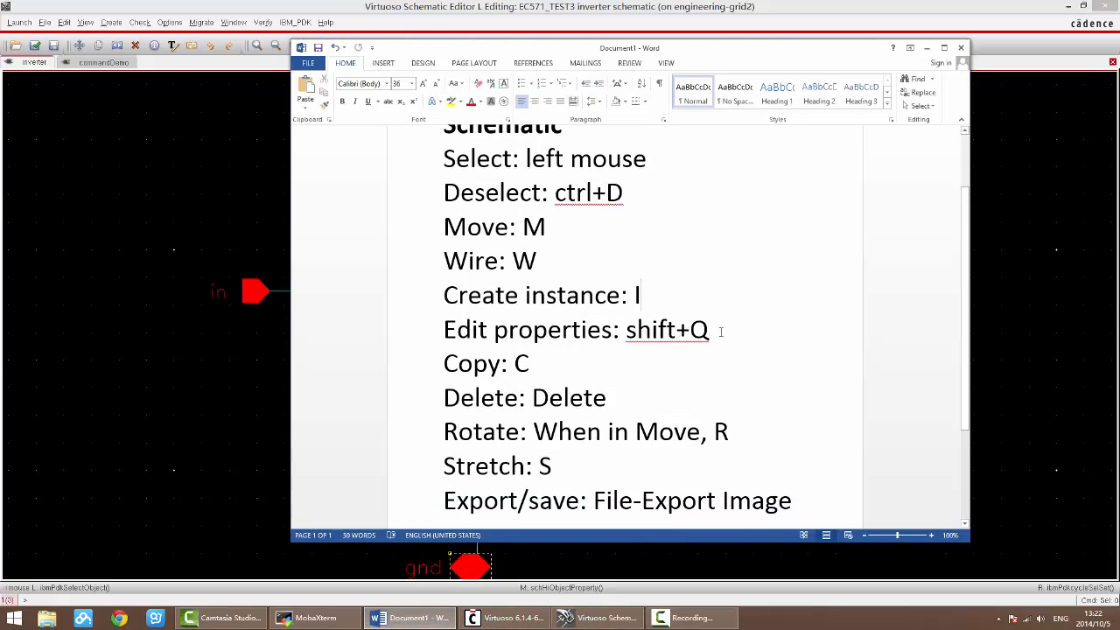
pyautogui.click(417, 325)
pyautogui.click(607, 397)
pyautogui.click(407, 617)
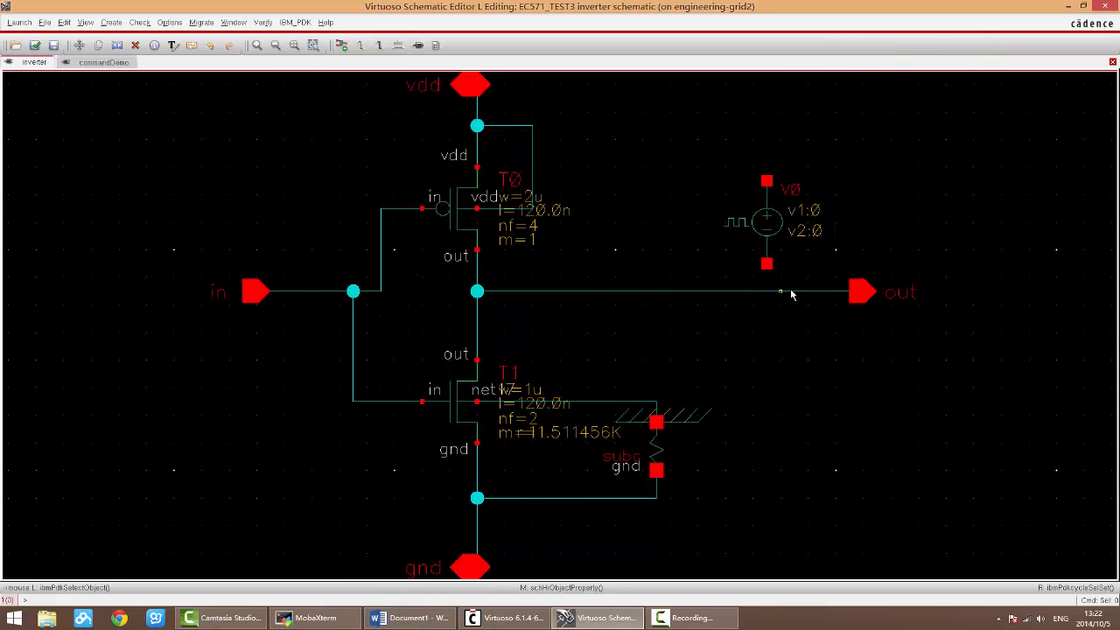
# Step: Select the vpulse source and deselect it, two times over
pyautogui.click(772, 226)
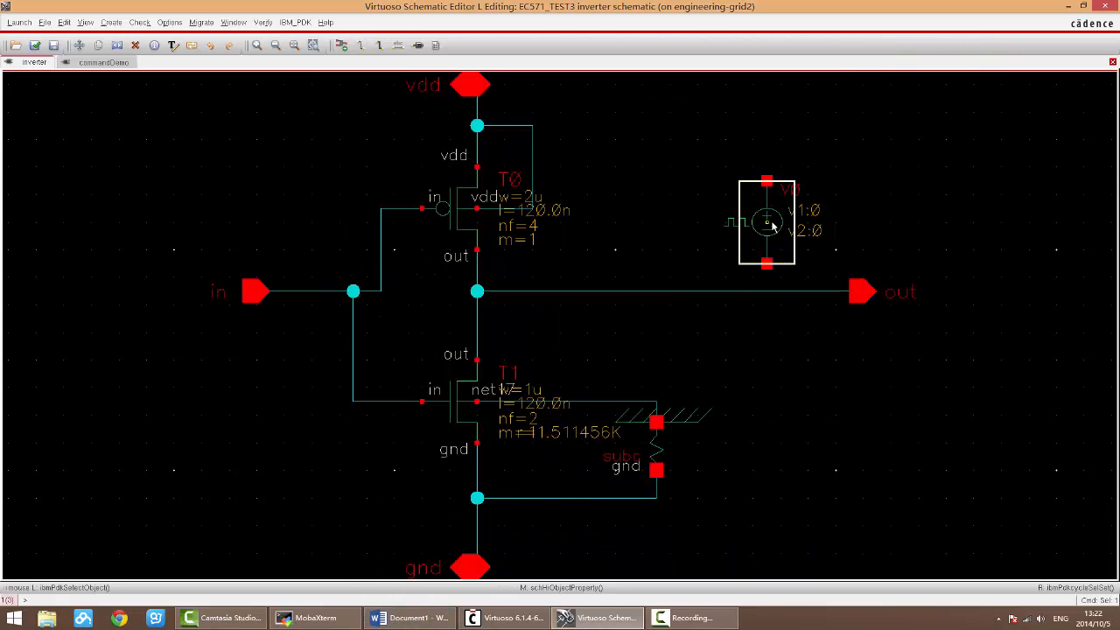
pyautogui.hotkey('ctrl', 'd')
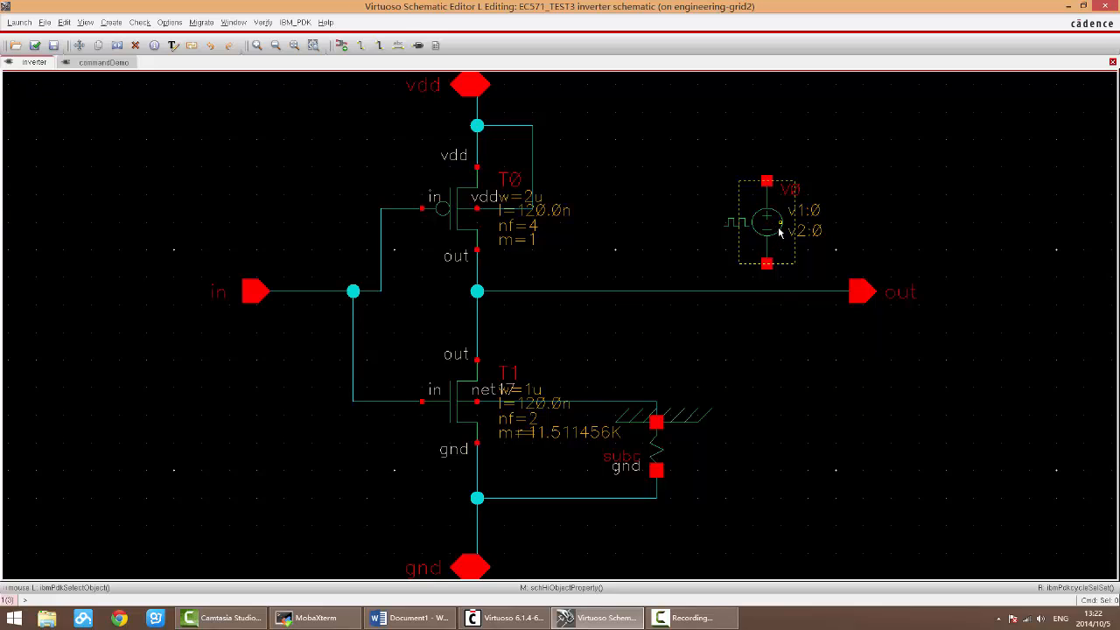
pyautogui.click(777, 226)
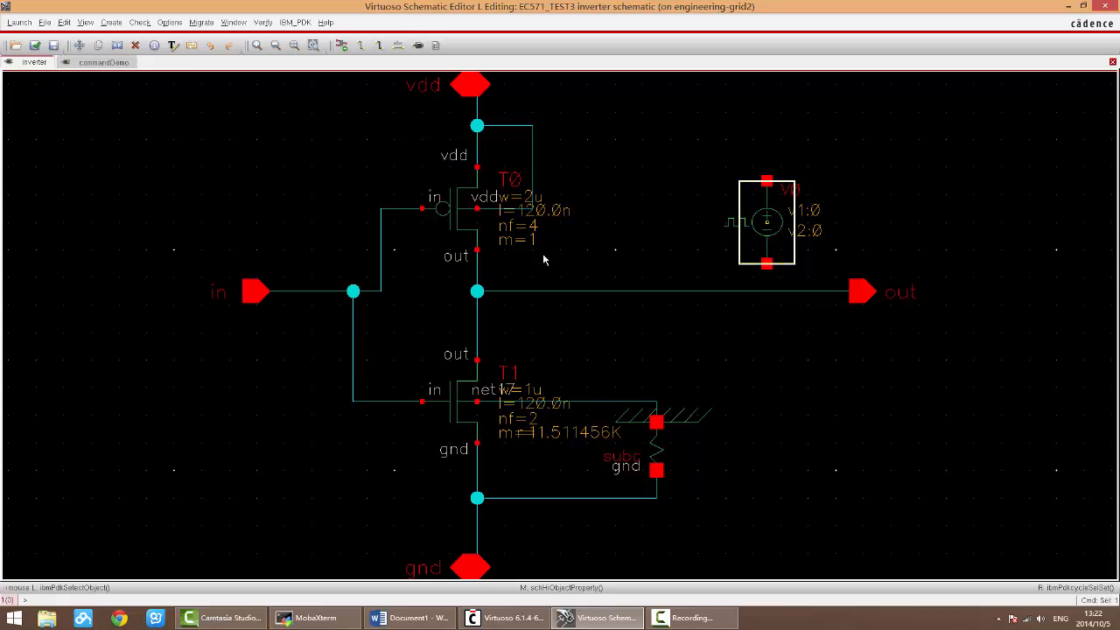
pyautogui.click(585, 242)
# Step: Select transistors T0 and T1 and the vpulse source, and open their properties form beside the circuit
pyautogui.click(454, 203)
pyautogui.keyDown('shift'); pyautogui.click(465, 427); pyautogui.keyUp('shift')
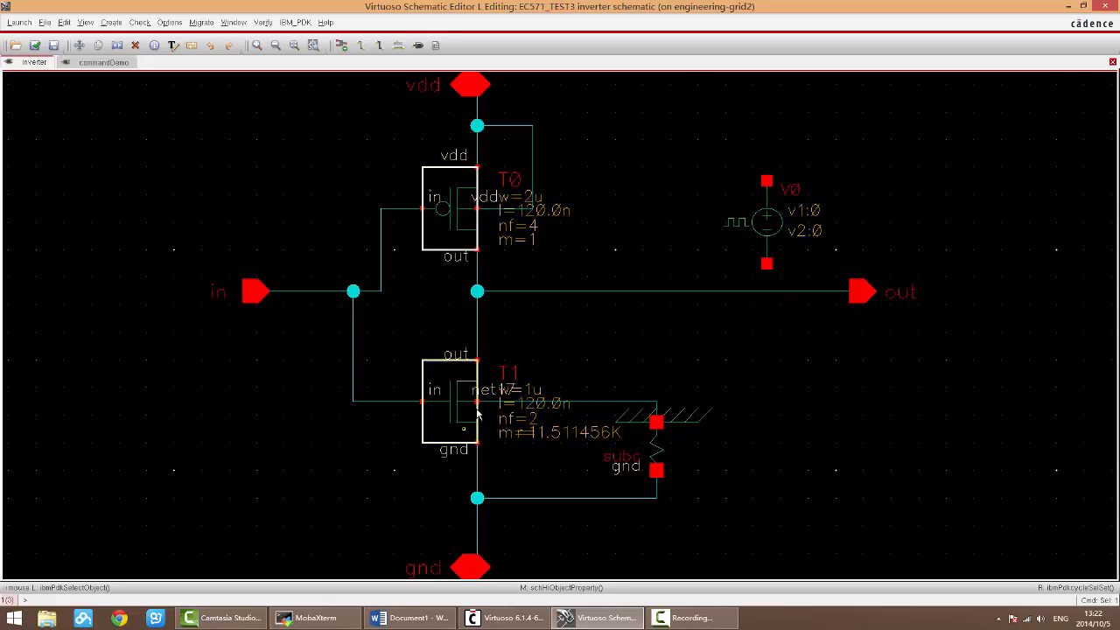
pyautogui.keyDown('shift'); pyautogui.click(790, 243); pyautogui.keyUp('shift')
pyautogui.press('q')
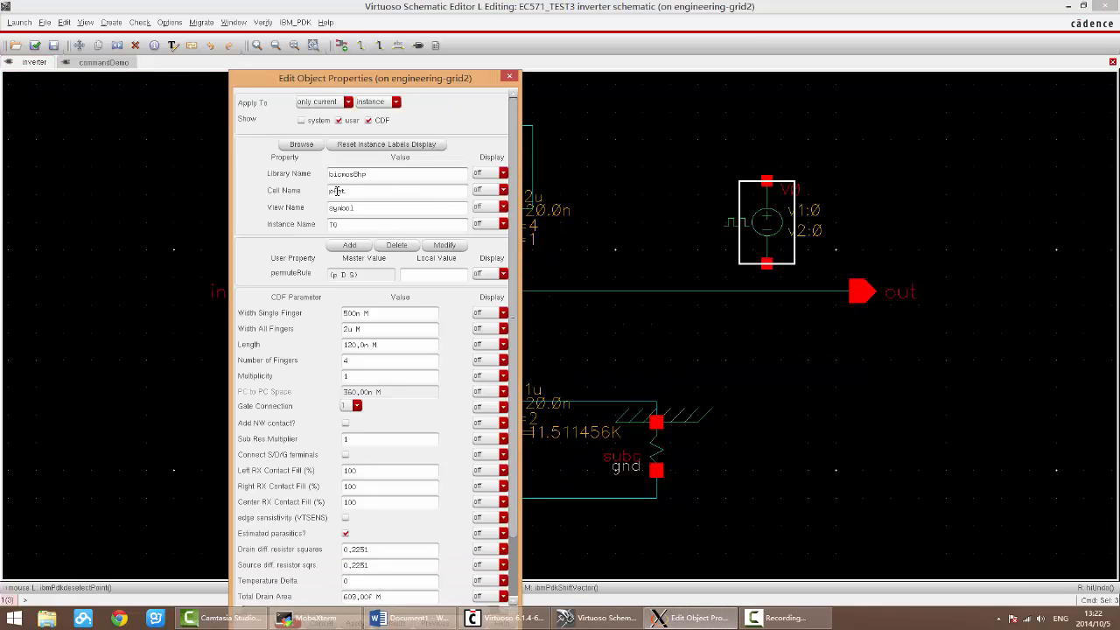
pyautogui.moveTo(342, 191); pyautogui.dragTo(325, 190)
pyautogui.click(415, 196)
pyautogui.moveTo(420, 83); pyautogui.dragTo(229, 30)
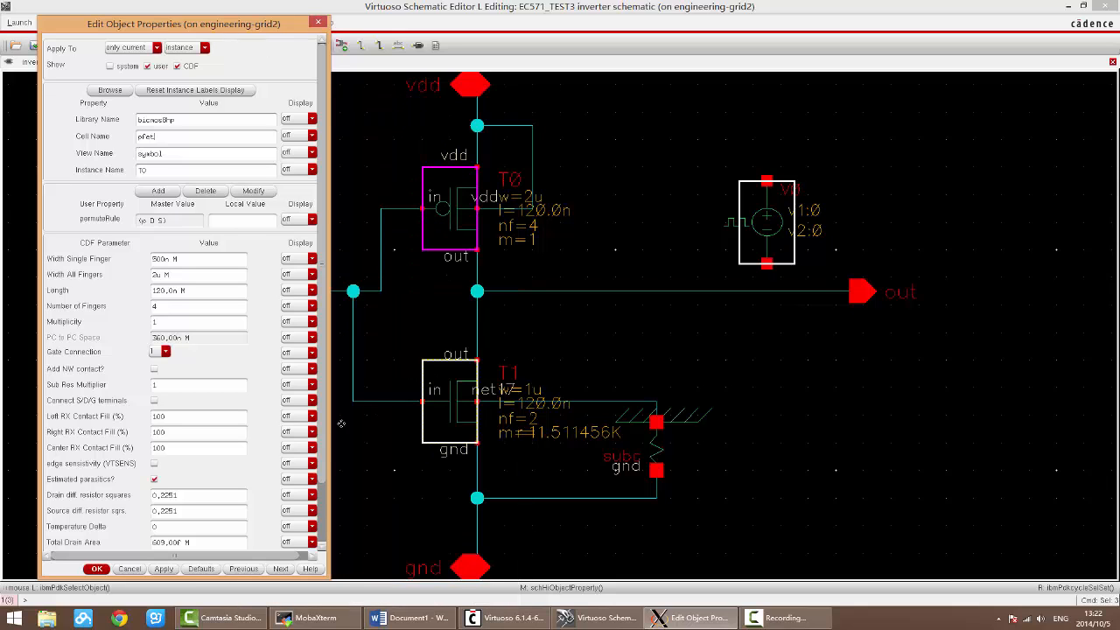
# Step: Examine the properties of the pfet, the nfet and the vpulse source in turn, and cancel the form
pyautogui.scroll(-3, 324, 464)
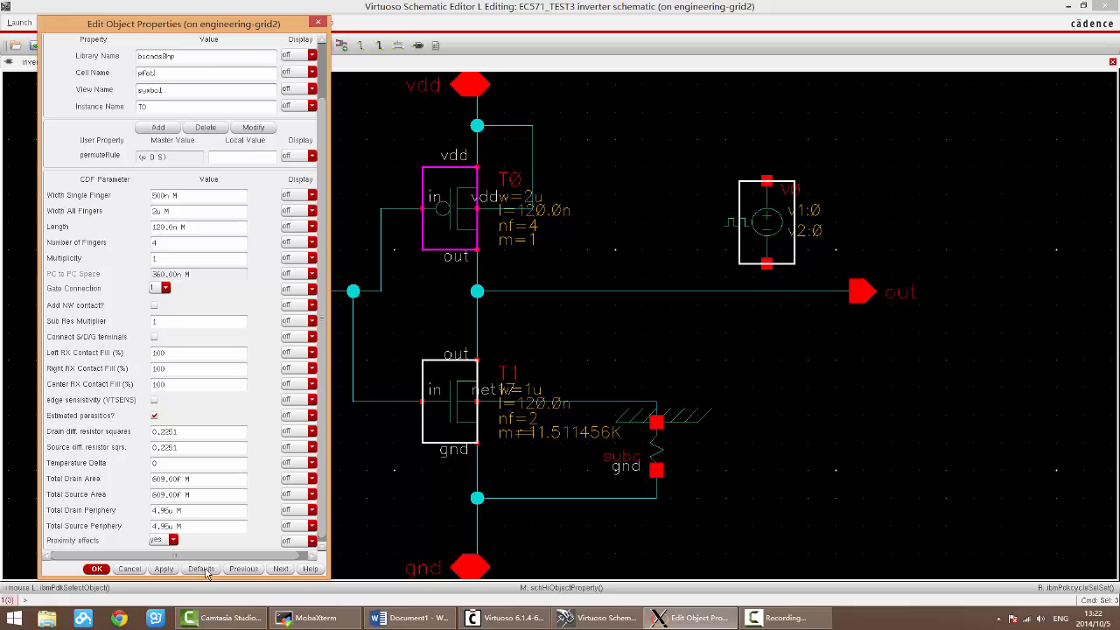
pyautogui.click(280, 570)
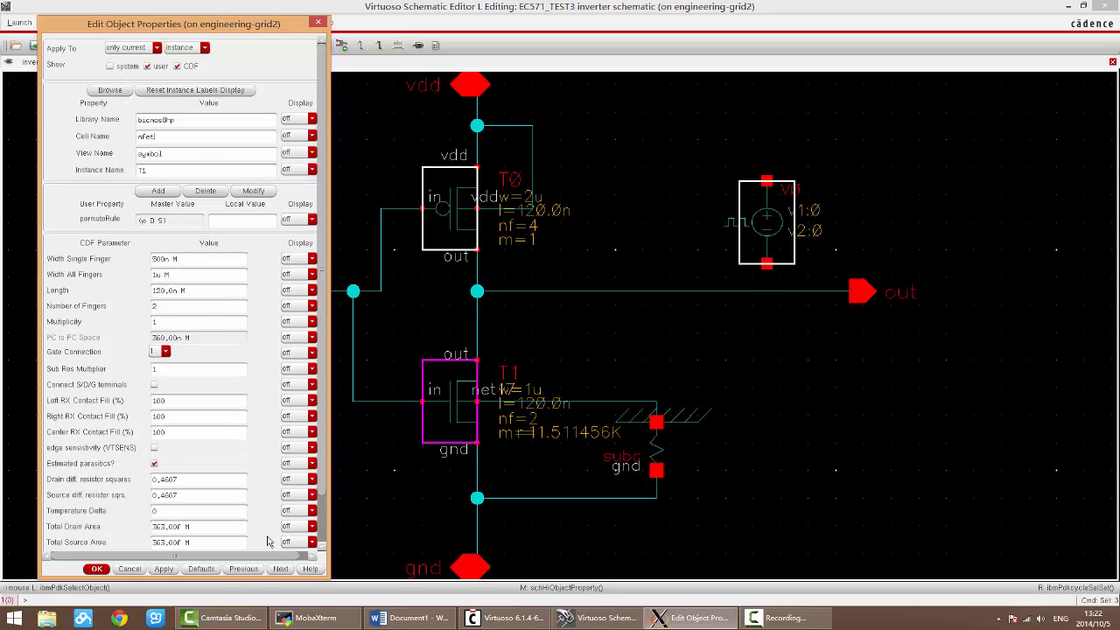
pyautogui.click(280, 569)
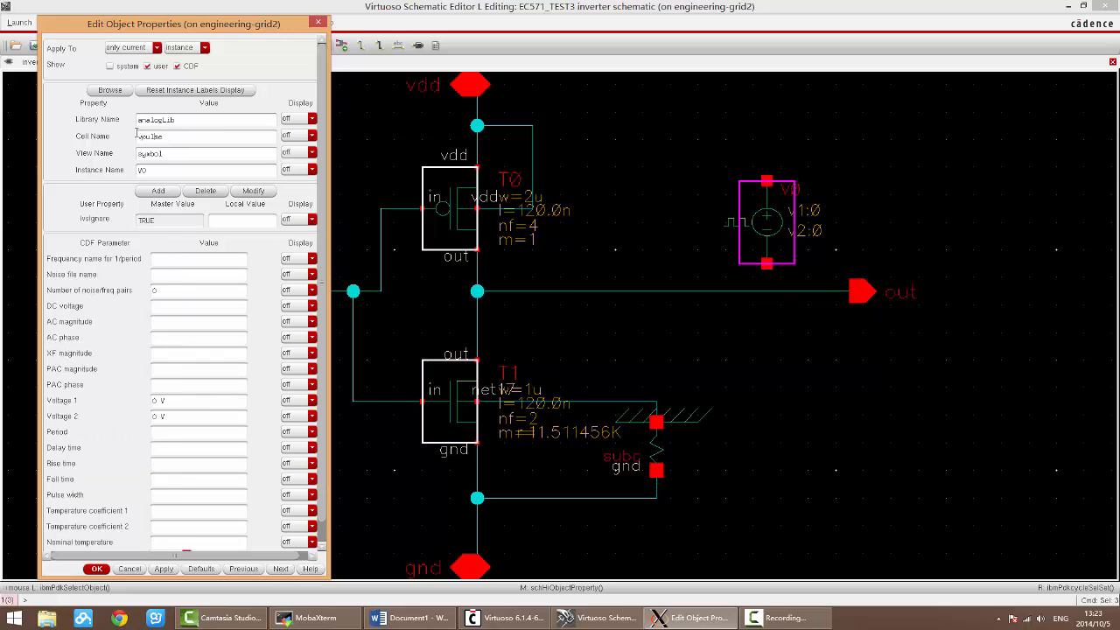
pyautogui.click(129, 569)
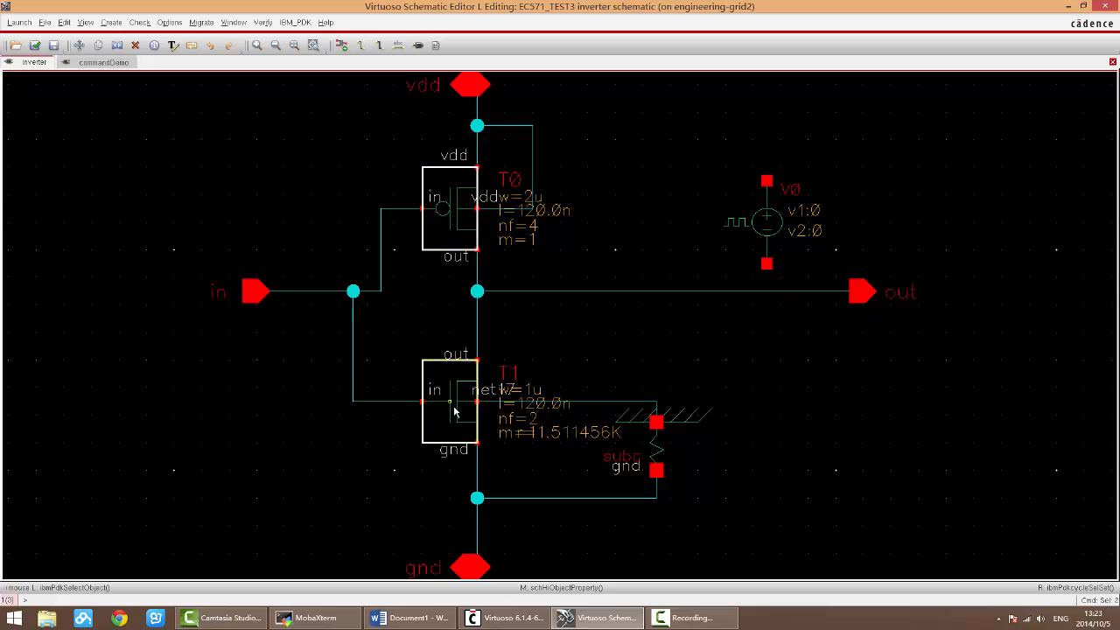
pyautogui.click(770, 231)
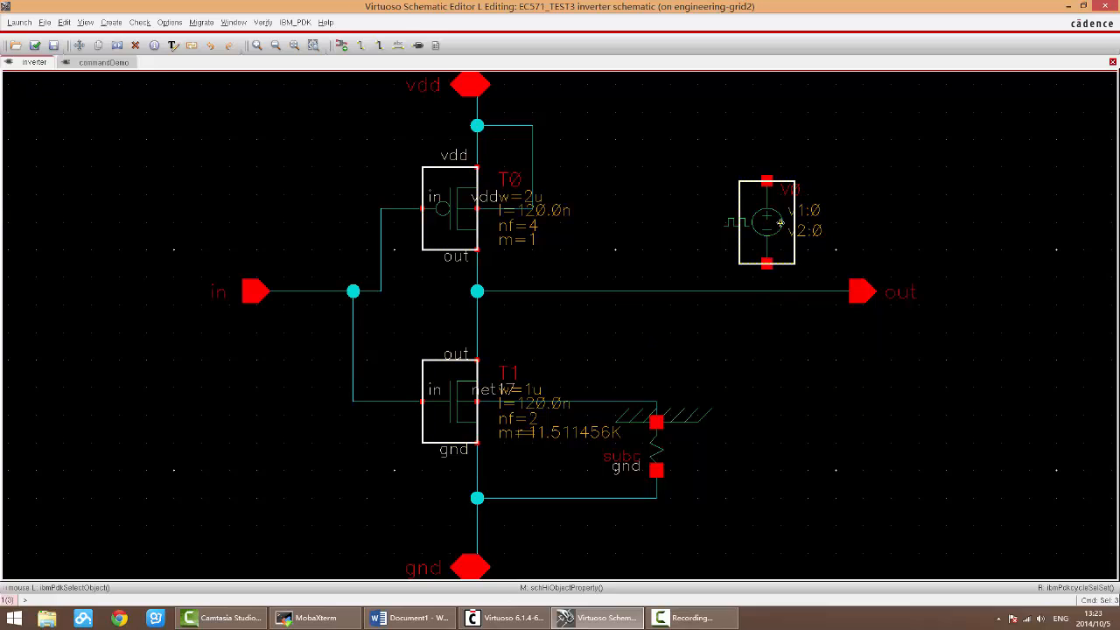
pyautogui.press('q')
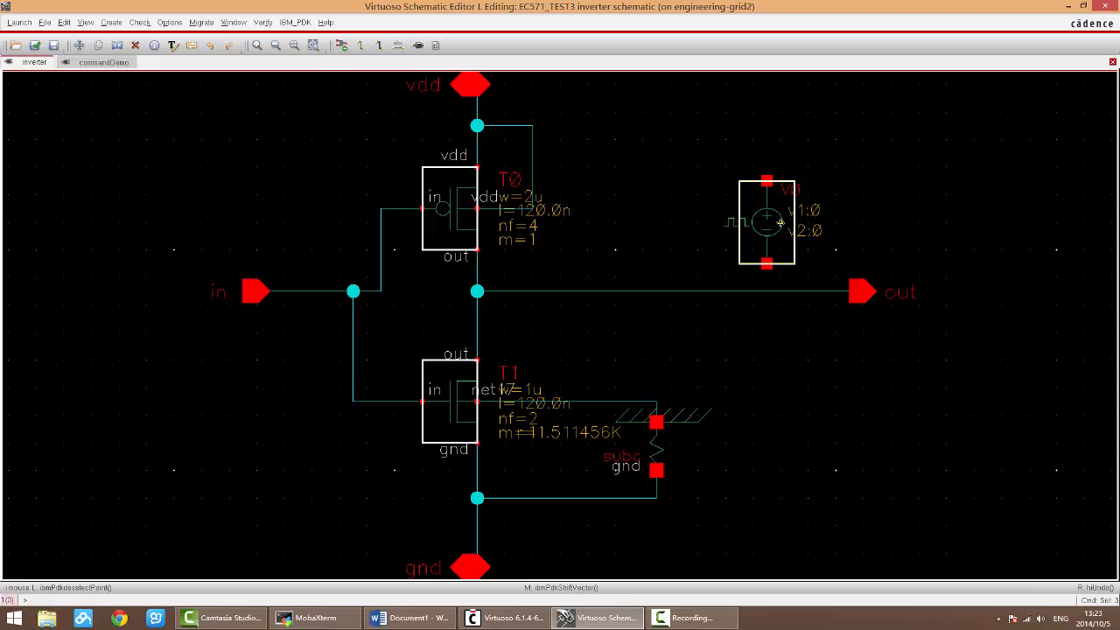
pyautogui.click(163, 135)
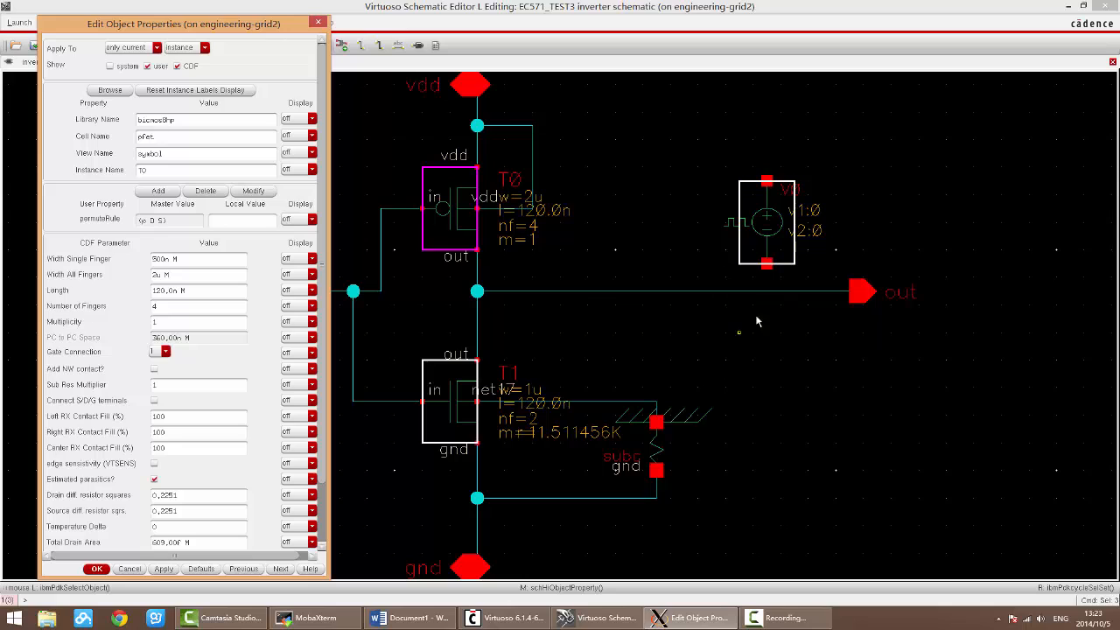
pyautogui.click(132, 569)
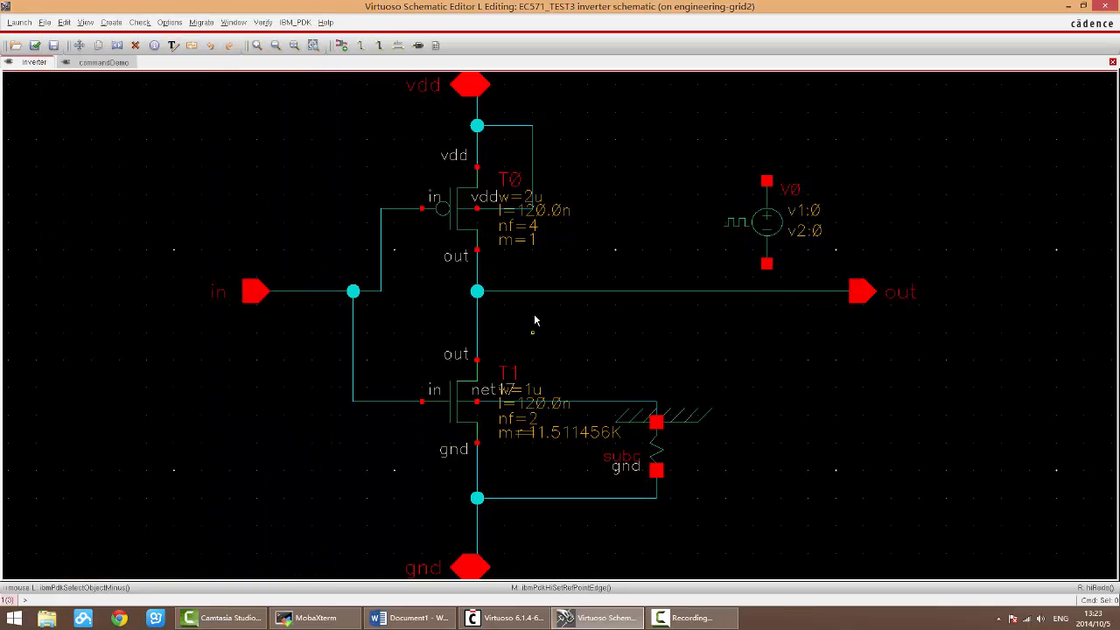
# Step: Set the vpulse source's Voltage 1 to 1.5 V, Voltage 2 to 0 V, Period to 2n s and Pulse width to 1n s
pyautogui.click(774, 227)
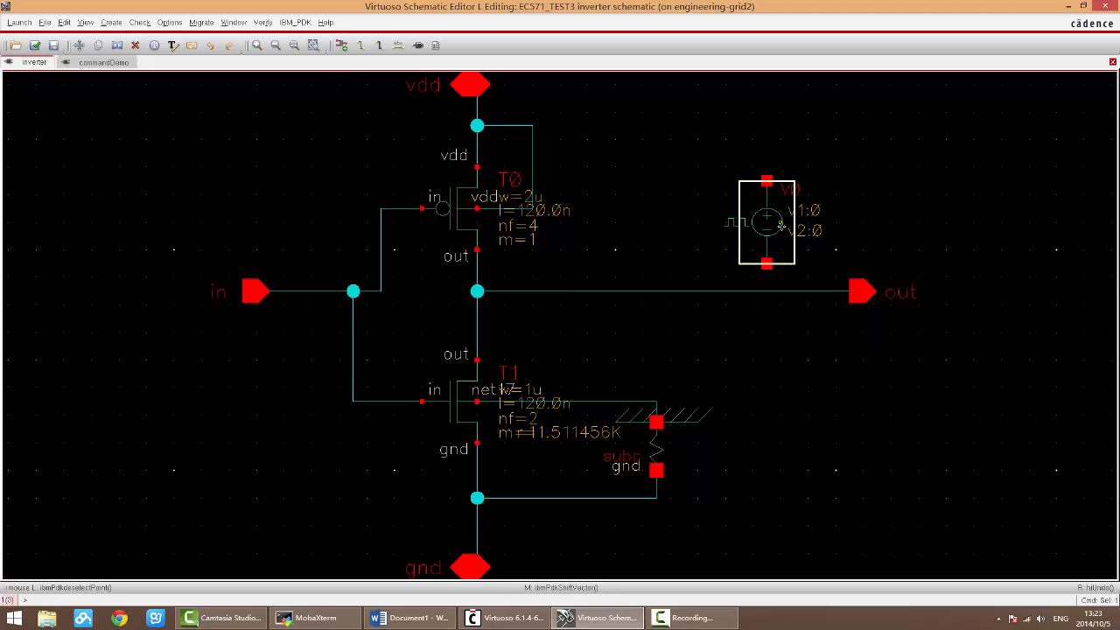
pyautogui.press('q')
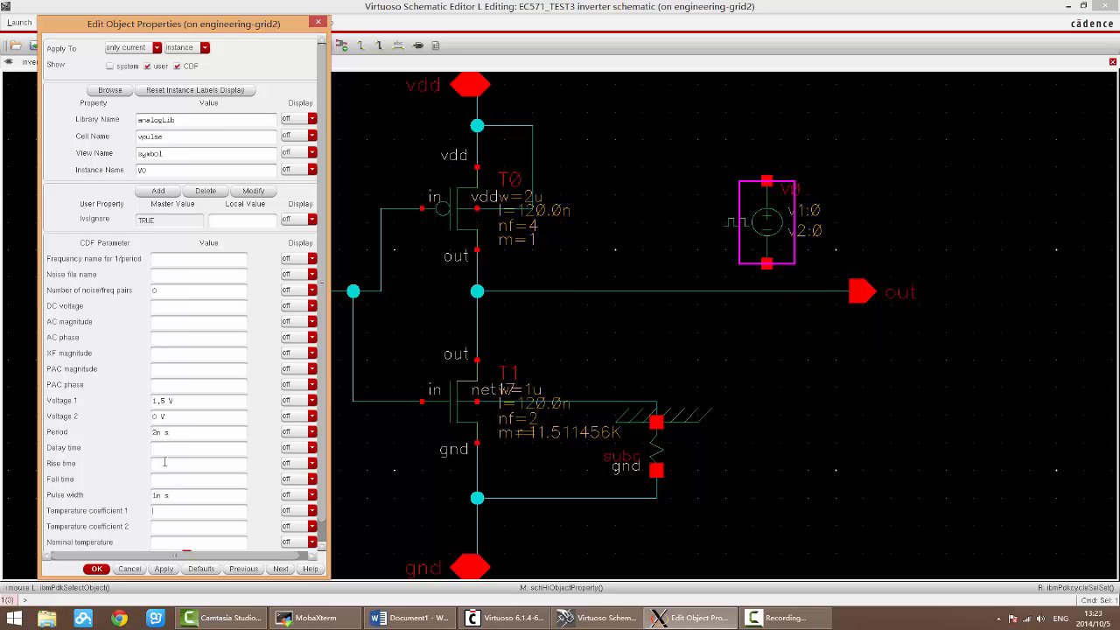
pyautogui.click(96, 569)
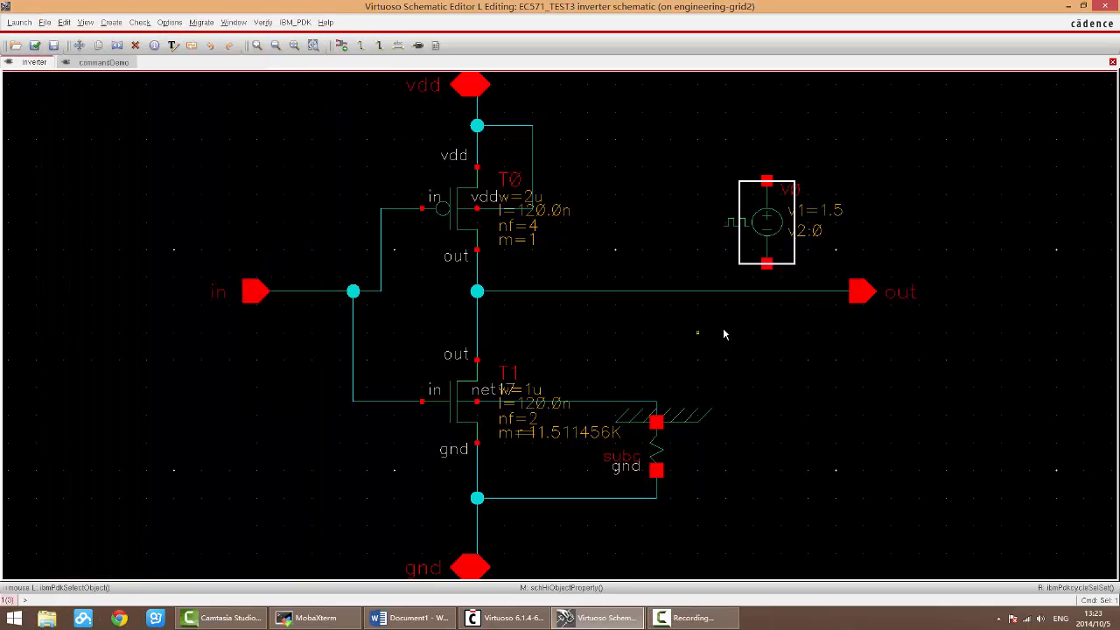
# Step: Set the vpulse source's display options to both for Voltage 1, name for Voltage 2 and value for Period
pyautogui.middleClick(774, 232)
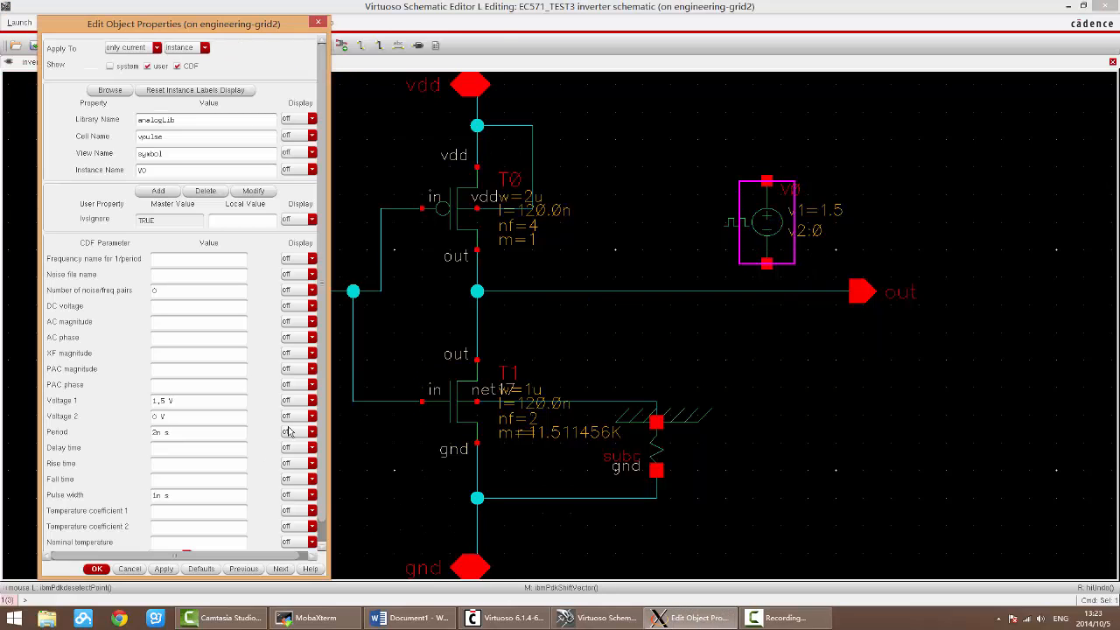
pyautogui.click(301, 401)
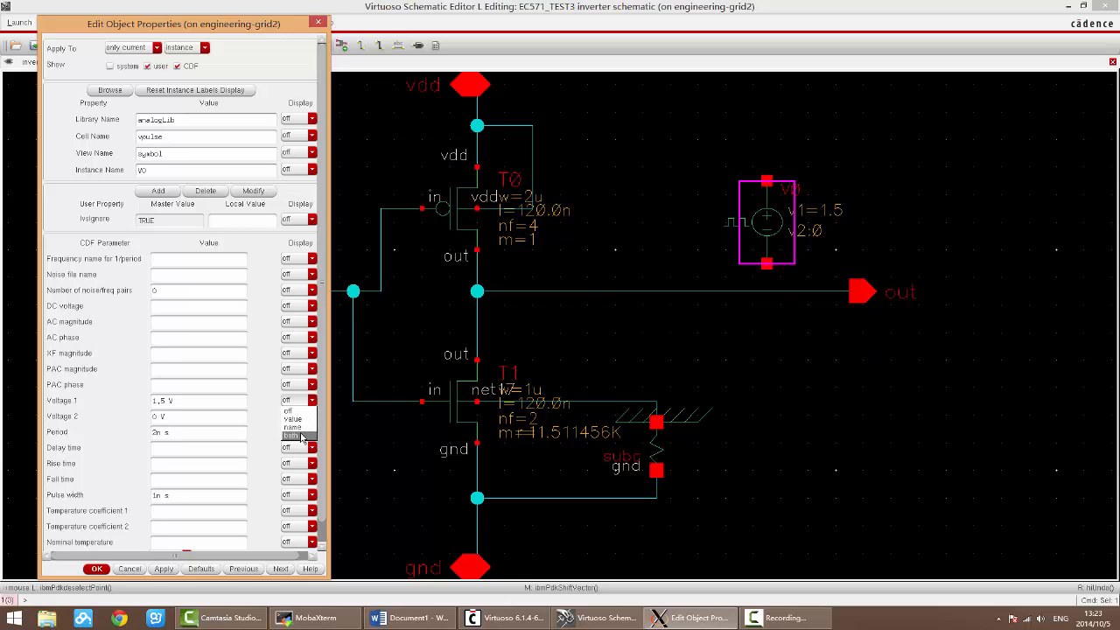
pyautogui.click(294, 434)
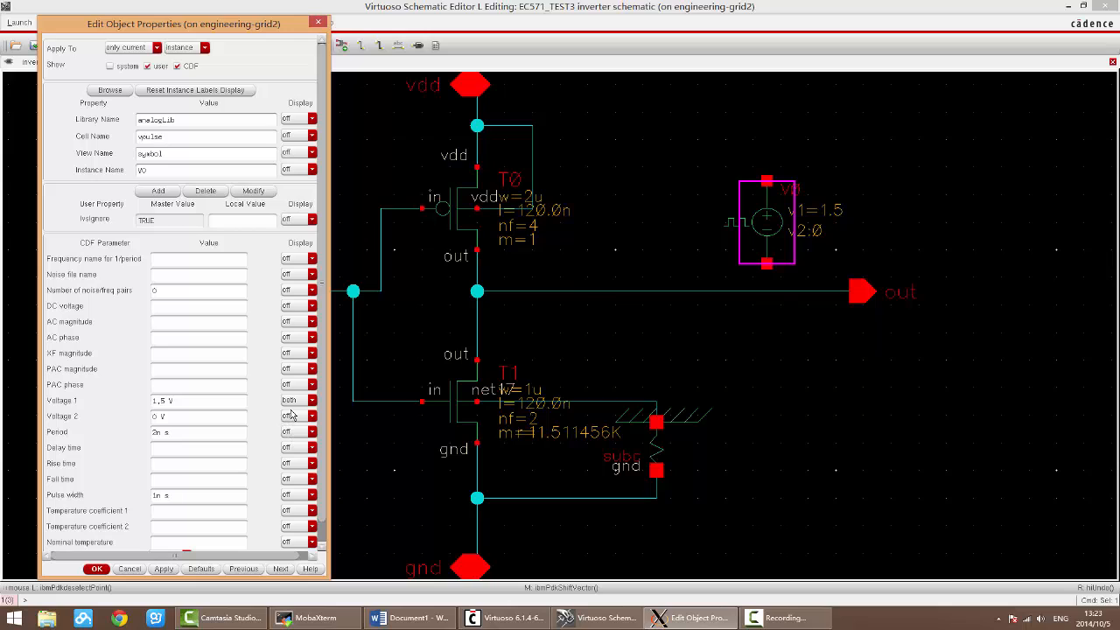
pyautogui.click(294, 419)
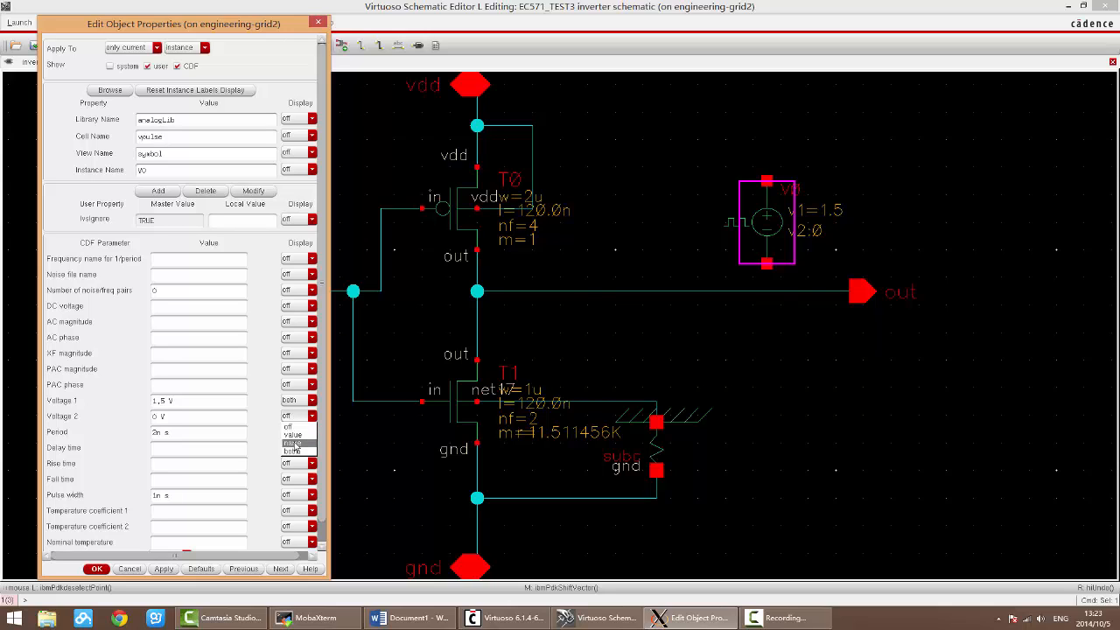
pyautogui.click(296, 435)
pyautogui.click(296, 432)
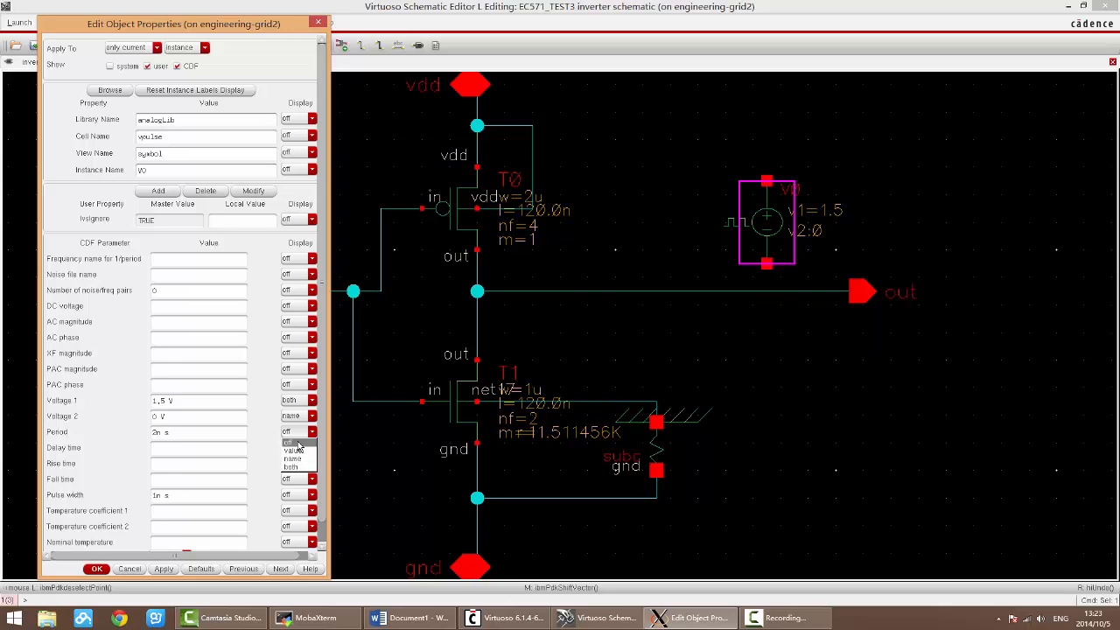
pyautogui.click(296, 452)
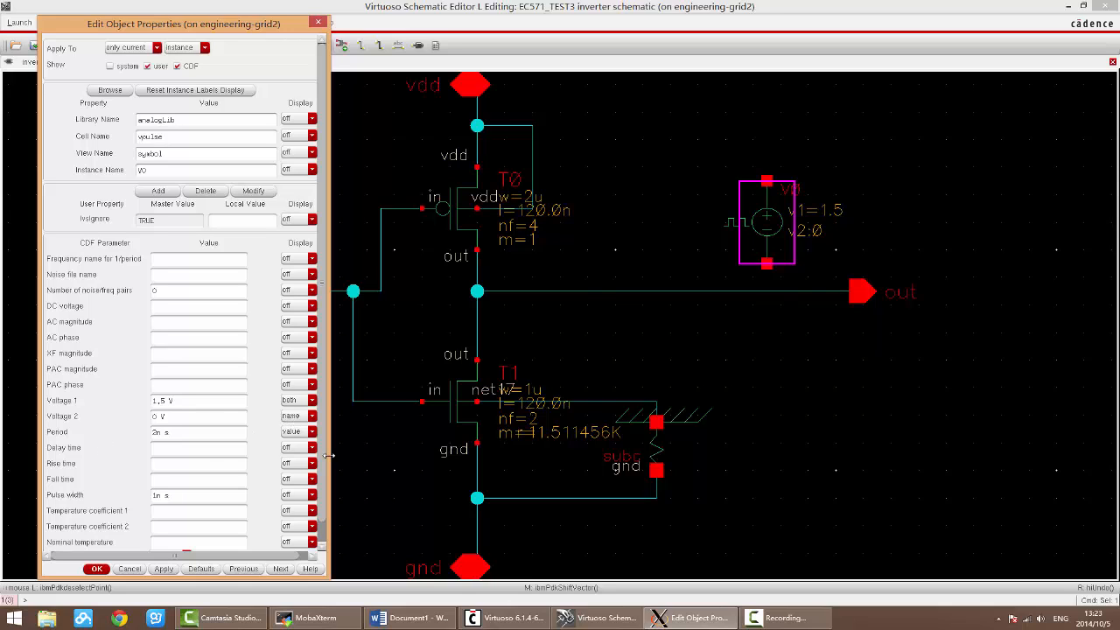
pyautogui.click(97, 569)
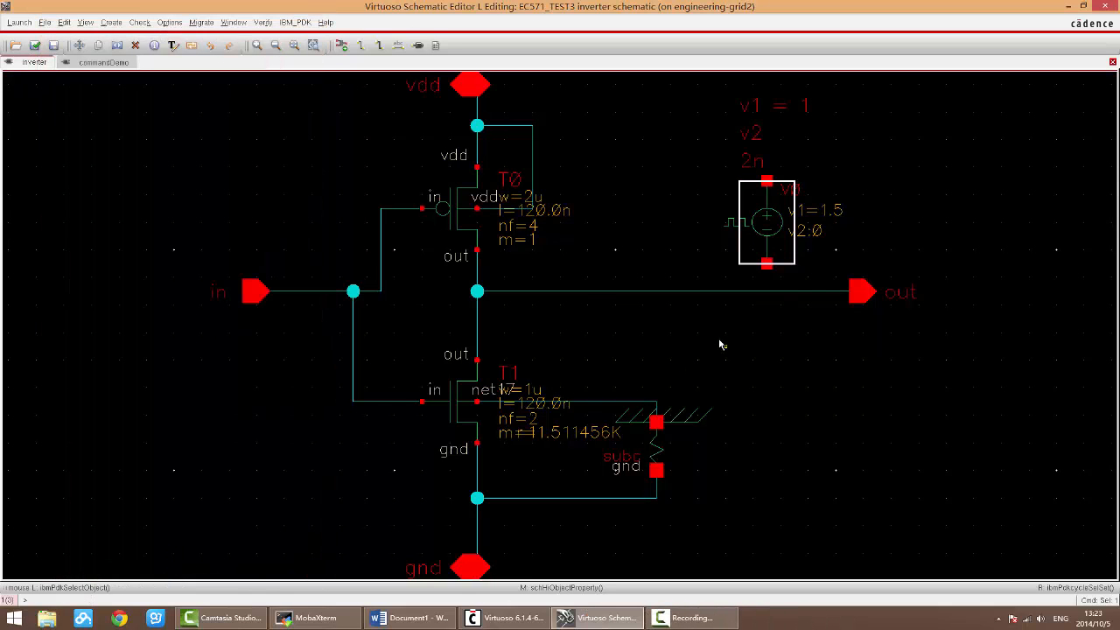
# Step: Change the vpulse source's Voltage 2 and Period display options to both, so each label gives name and value
pyautogui.press('f')
pyautogui.press('f')
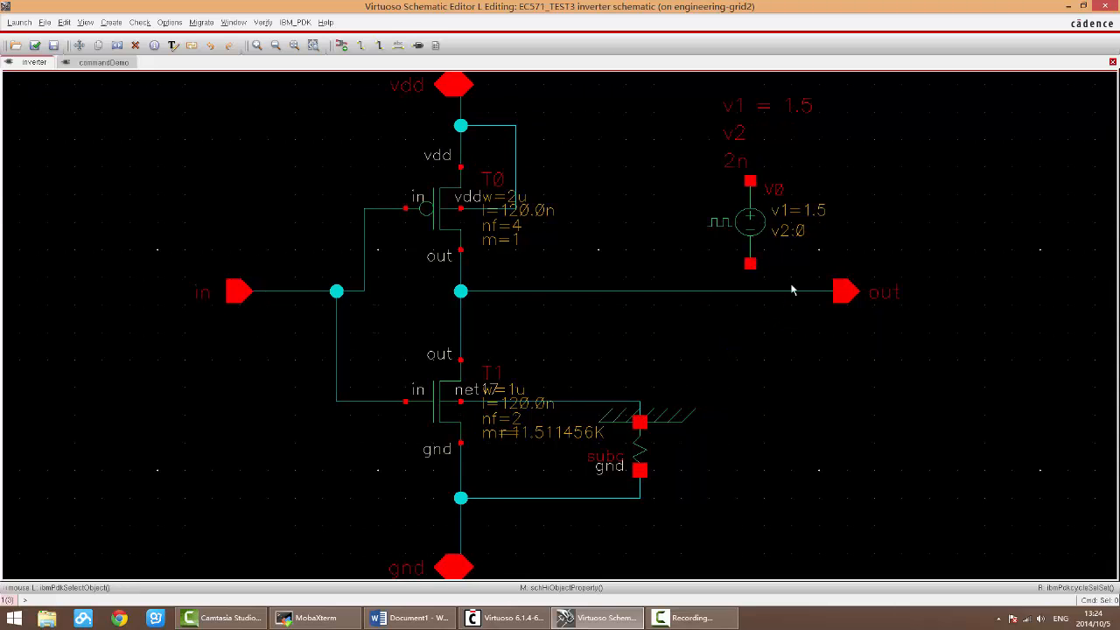
pyautogui.moveTo(692, 82); pyautogui.dragTo(890, 294, button='right')
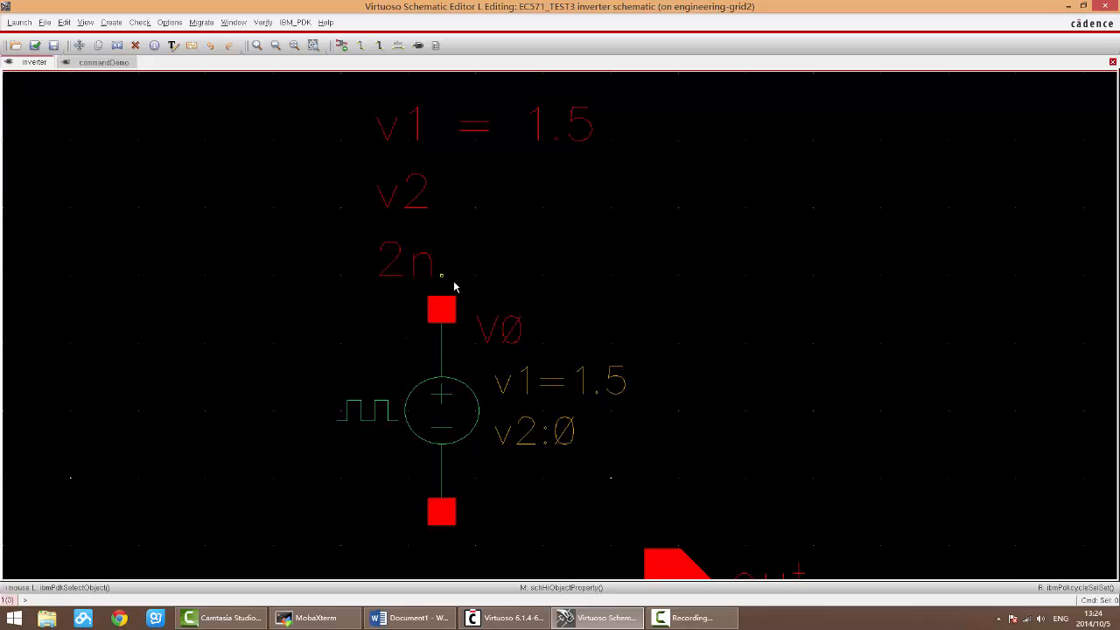
pyautogui.press('f')
pyautogui.click(749, 221)
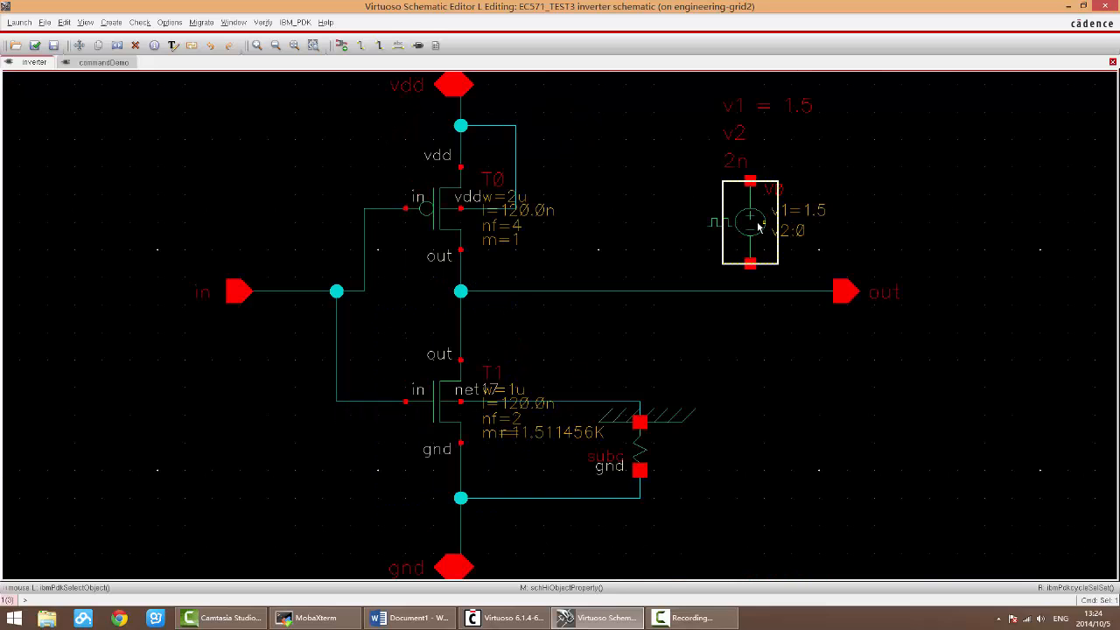
pyautogui.press('q')
pyautogui.click(299, 416)
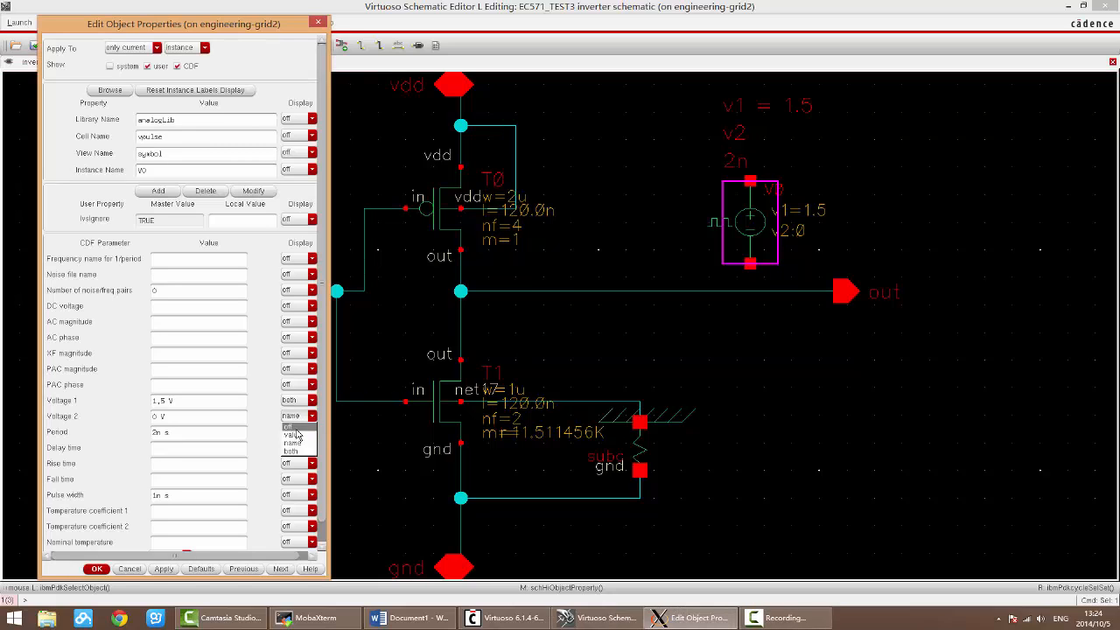
pyautogui.click(296, 427)
pyautogui.click(299, 416)
pyautogui.click(292, 450)
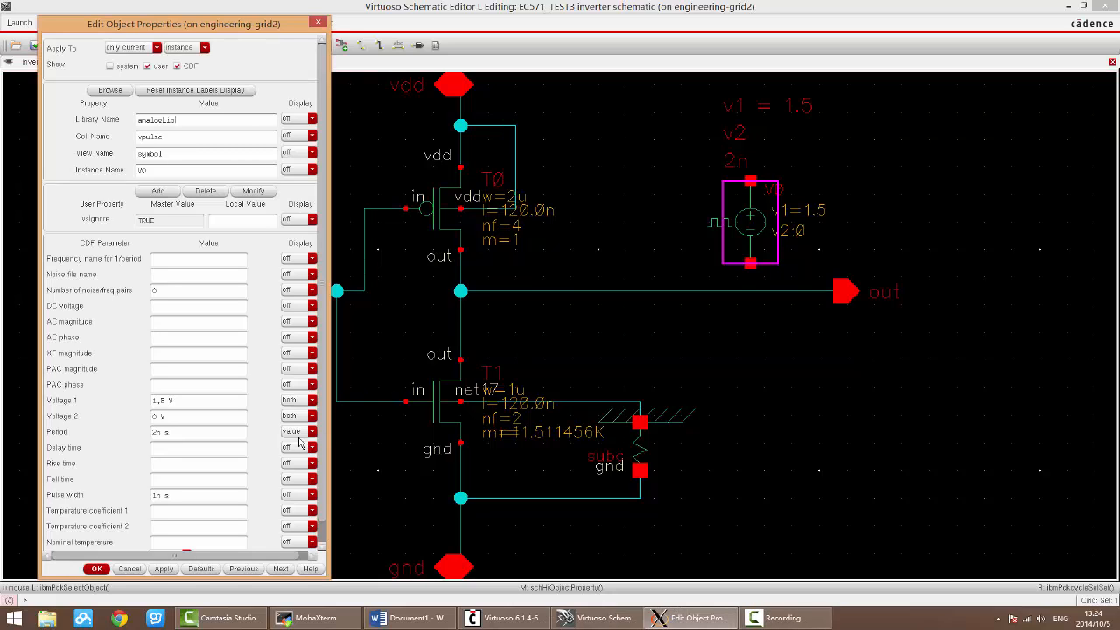
pyautogui.click(299, 431)
pyautogui.click(291, 458)
pyautogui.click(96, 569)
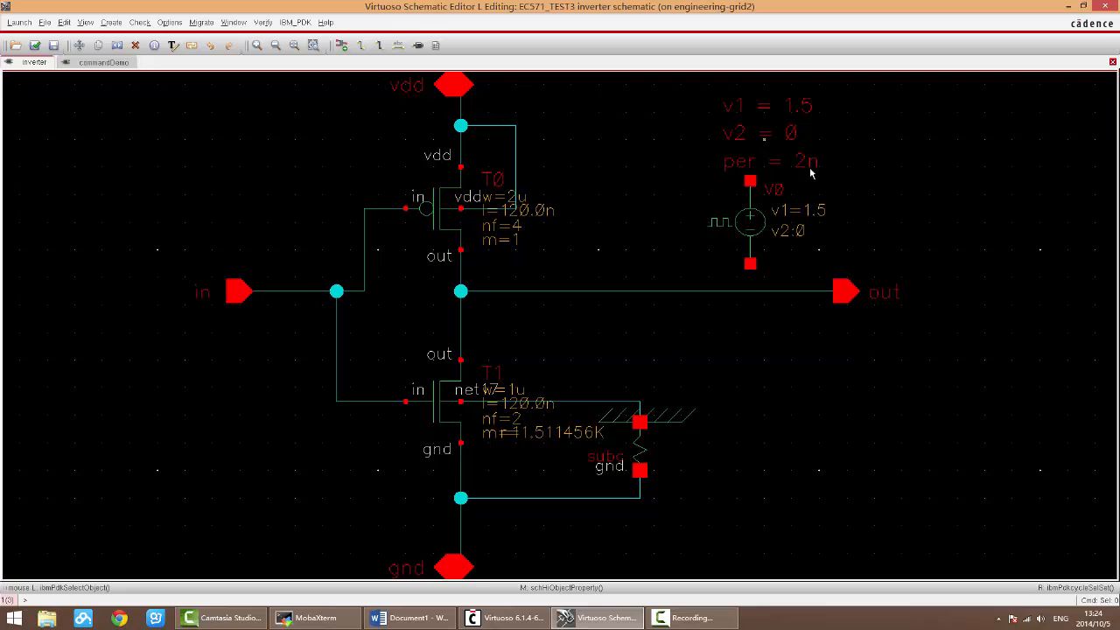
# Step: Move the vpulse source with its labels into the empty area far below and to the right of the inverter
pyautogui.keyDown('ctrl'); pyautogui.scroll(2, 863, 149); pyautogui.keyUp('ctrl')
pyautogui.keyDown('ctrl'); pyautogui.scroll(1, 841, 263); pyautogui.keyUp('ctrl')
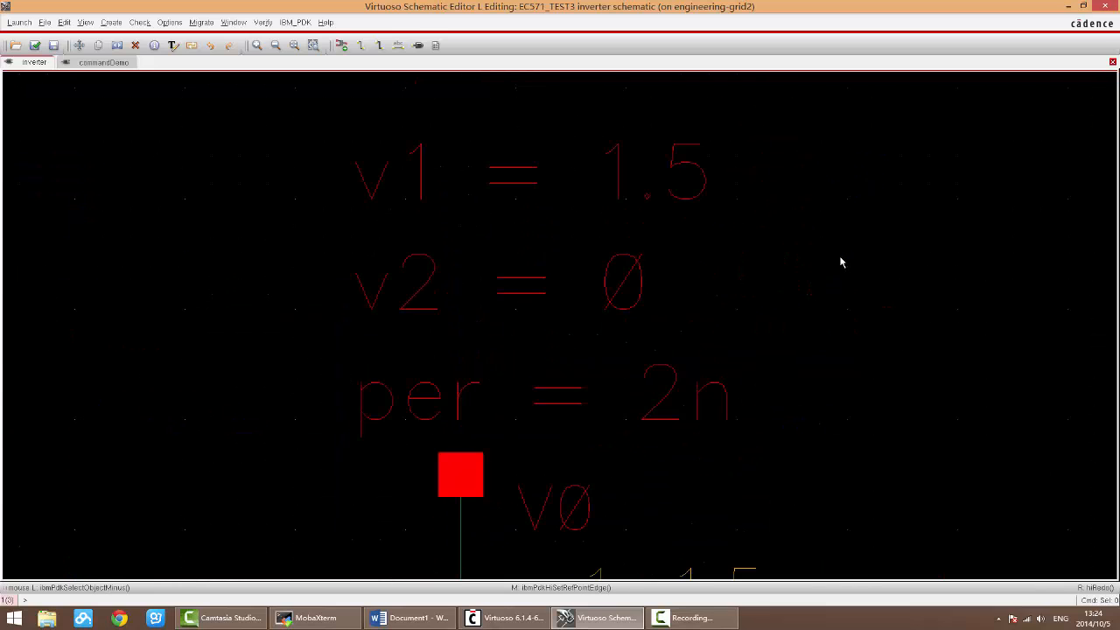
pyautogui.keyDown('ctrl'); pyautogui.scroll(-1, 841, 262); pyautogui.keyUp('ctrl')
pyautogui.press('f')
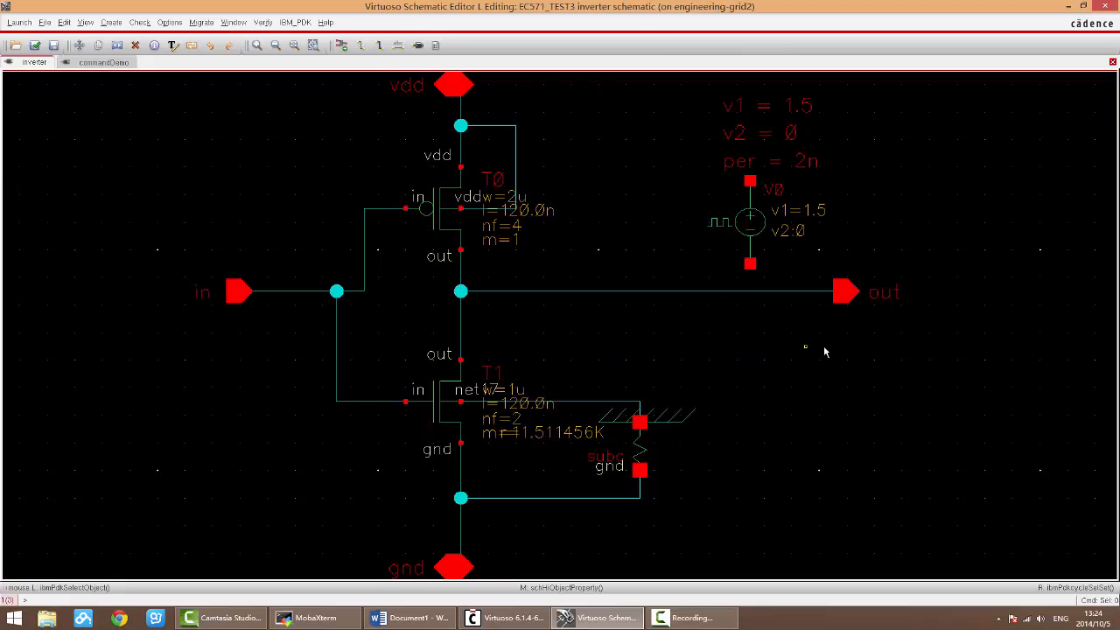
pyautogui.hotkey('shift', 'z')
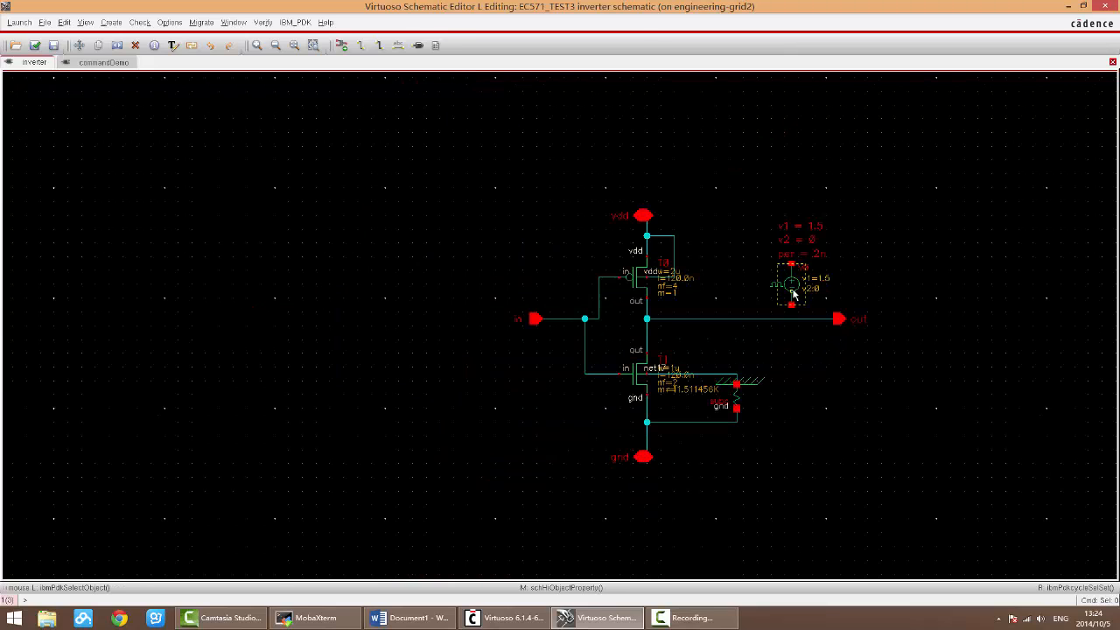
pyautogui.press('m')
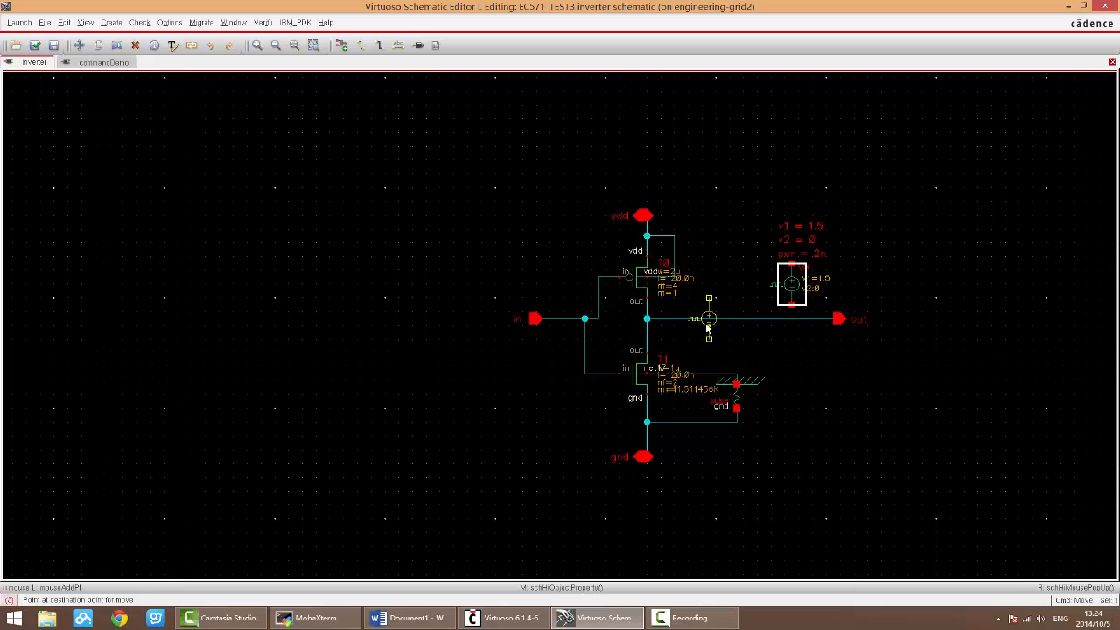
pyautogui.hotkey('shift', 'z')
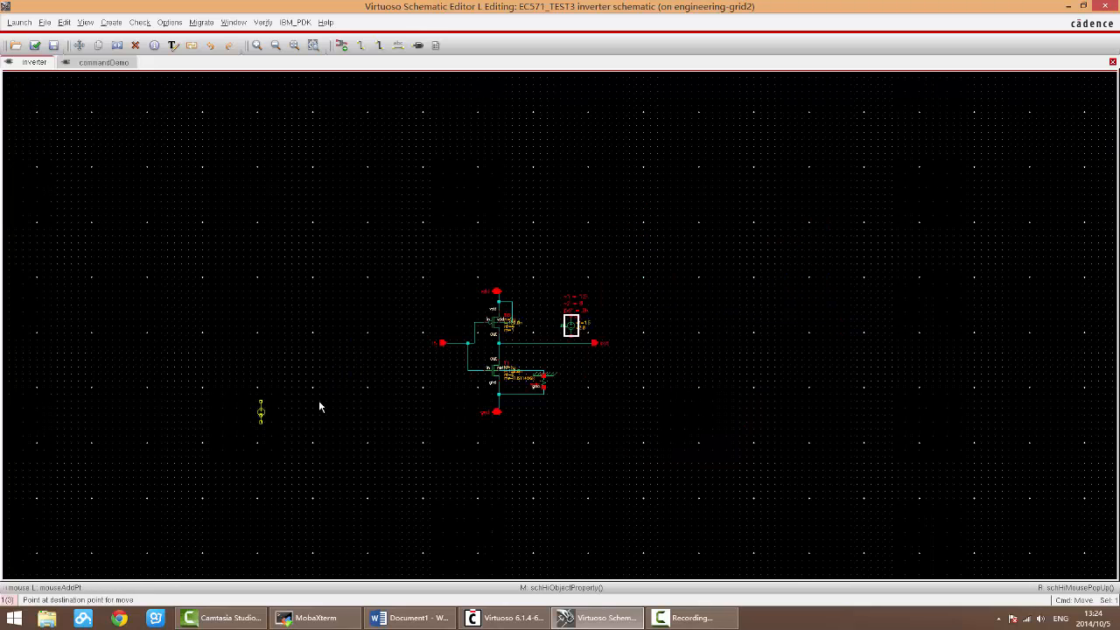
pyautogui.click(981, 516)
pyautogui.press('Escape')
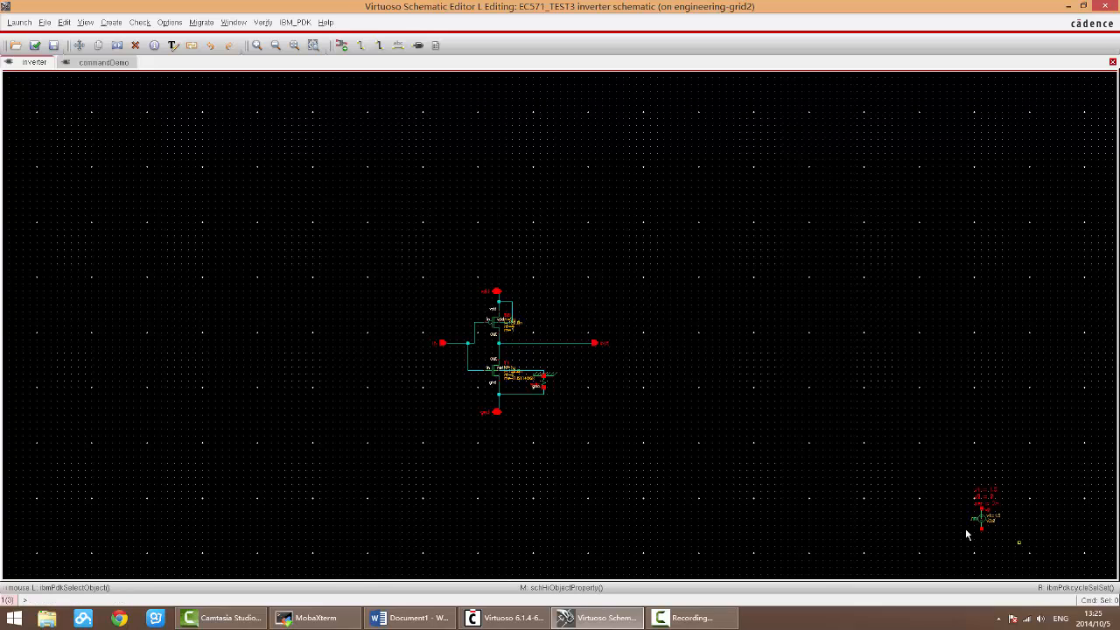
# Step: Switch to the Word shortcut notes and review the Copy and Delete entries
pyautogui.keyDown('ctrl'); pyautogui.scroll(2, 466, 369); pyautogui.keyUp('ctrl')
pyautogui.scroll(2, 477, 376)
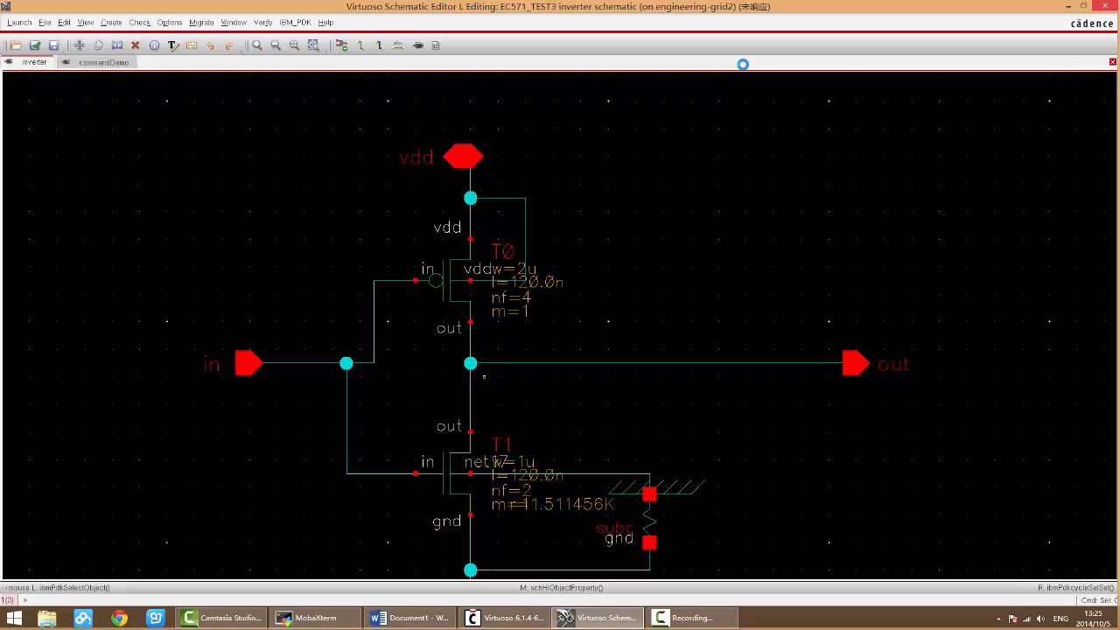
pyautogui.click(407, 618)
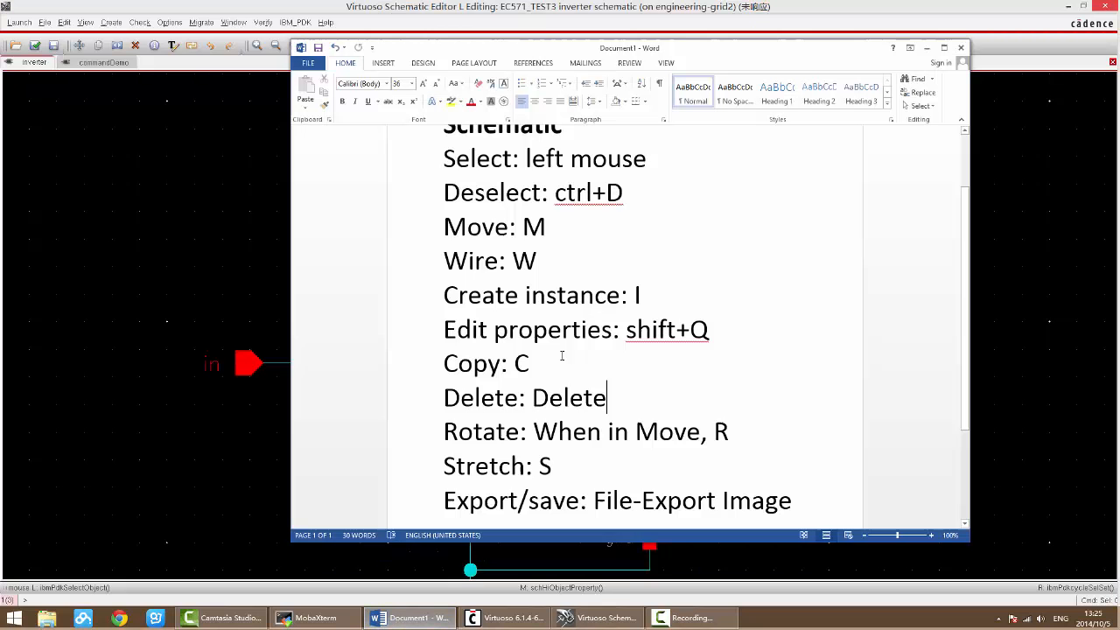
pyautogui.scroll(-1, 582, 352)
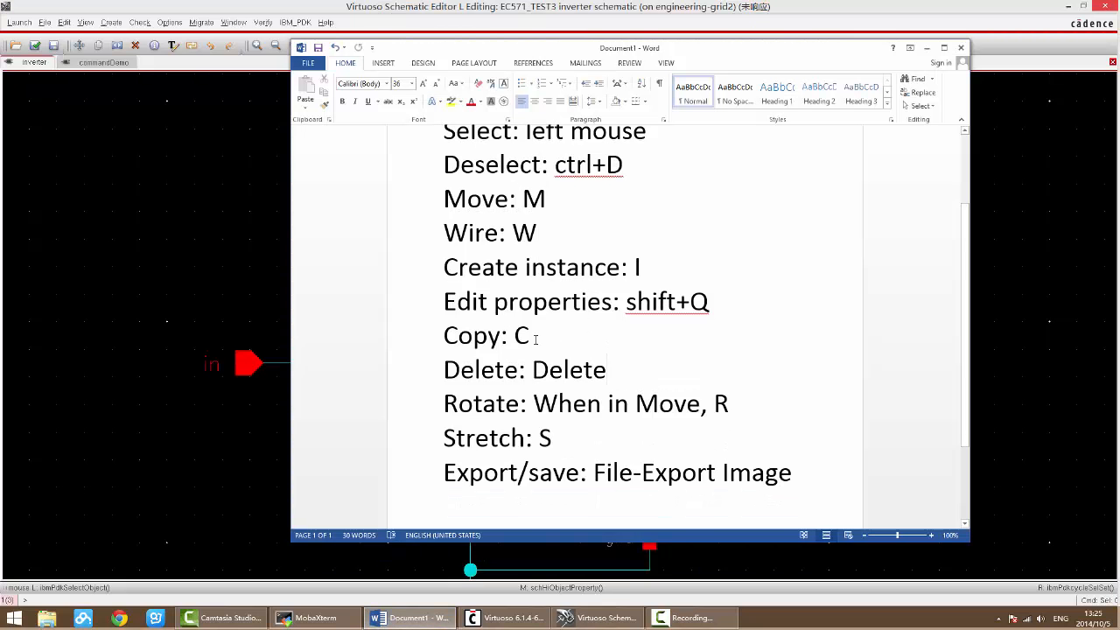
pyautogui.moveTo(536, 340); pyautogui.dragTo(445, 338)
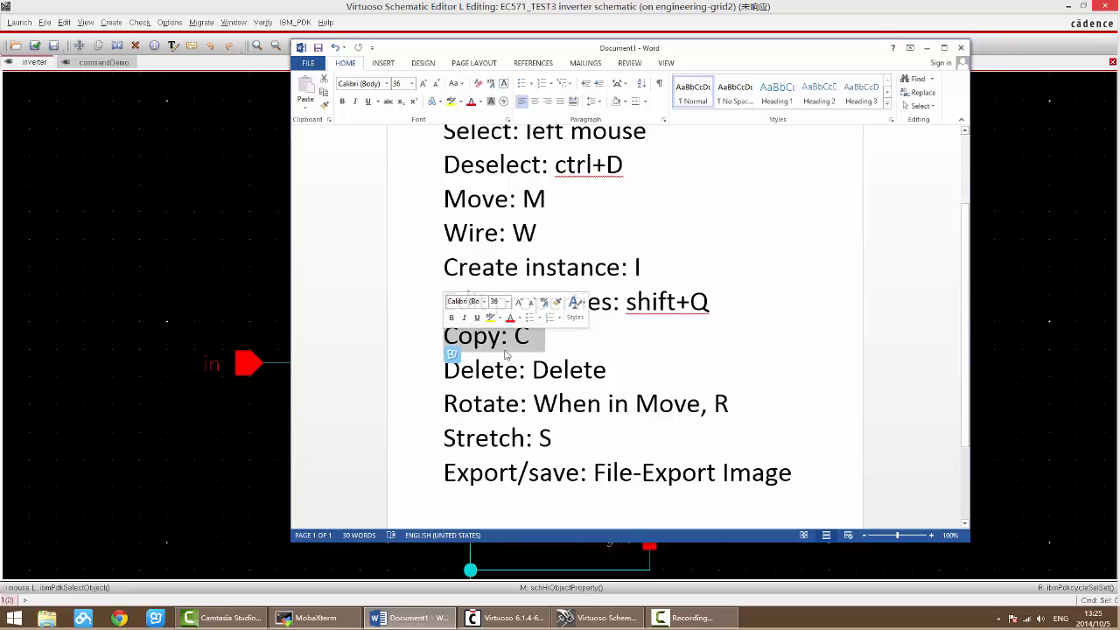
pyautogui.click(562, 372)
pyautogui.click(420, 370)
# Step: Review the Rotate and Stretch entries in the Word shortcut notes
pyautogui.click(458, 403)
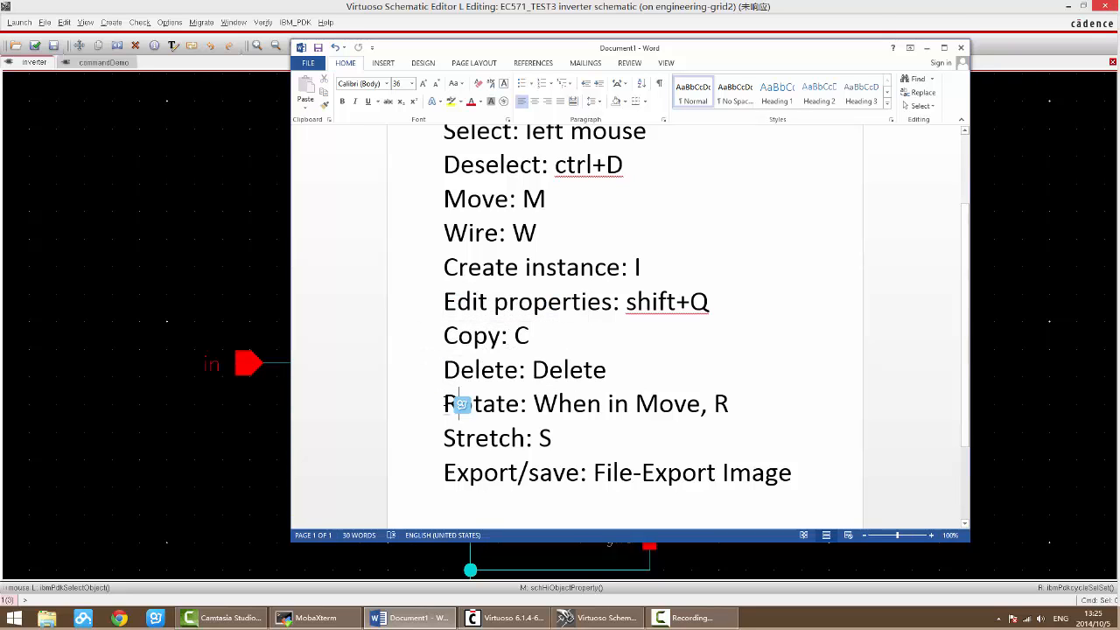
pyautogui.click(745, 404)
pyautogui.moveTo(662, 419)
pyautogui.moveTo(636, 404); pyautogui.dragTo(686, 407)
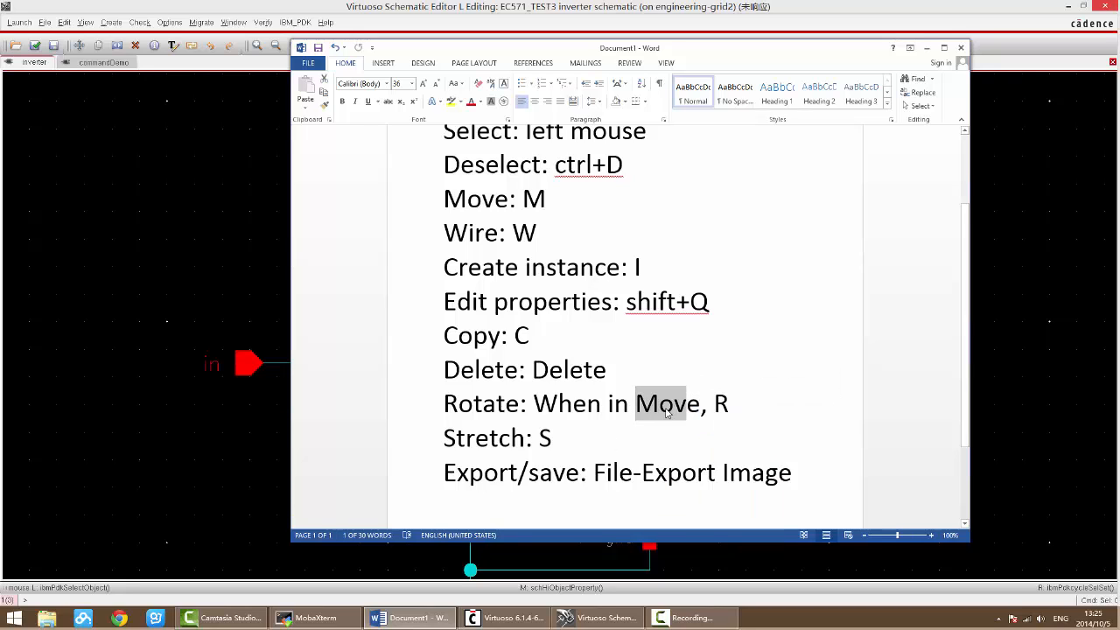
pyautogui.click(661, 408)
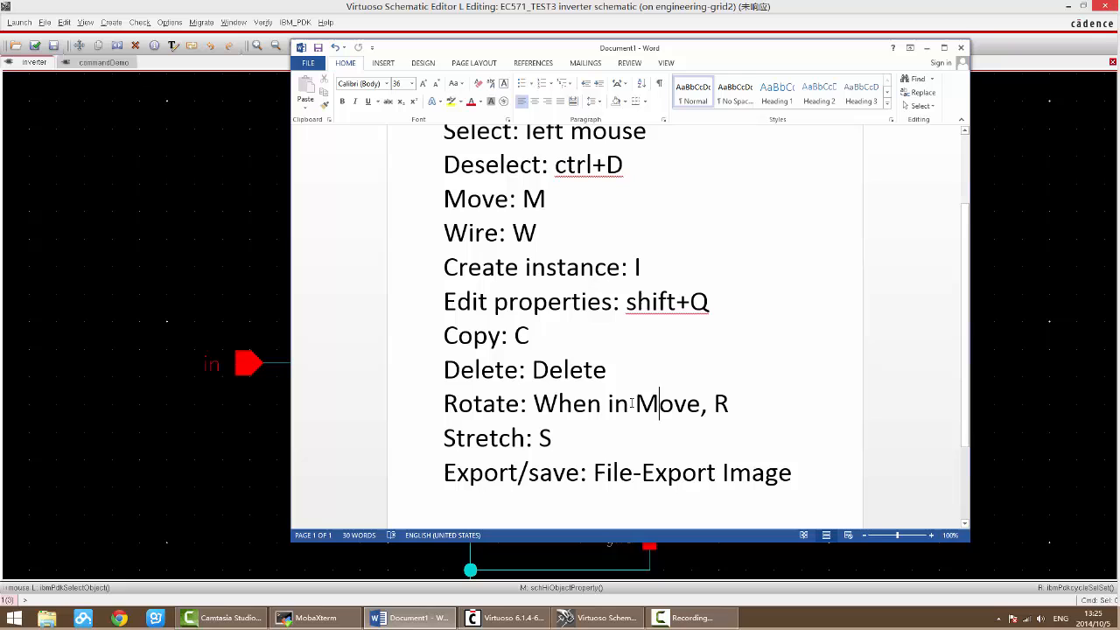
pyautogui.moveTo(552, 442); pyautogui.dragTo(444, 442)
pyautogui.click(541, 442)
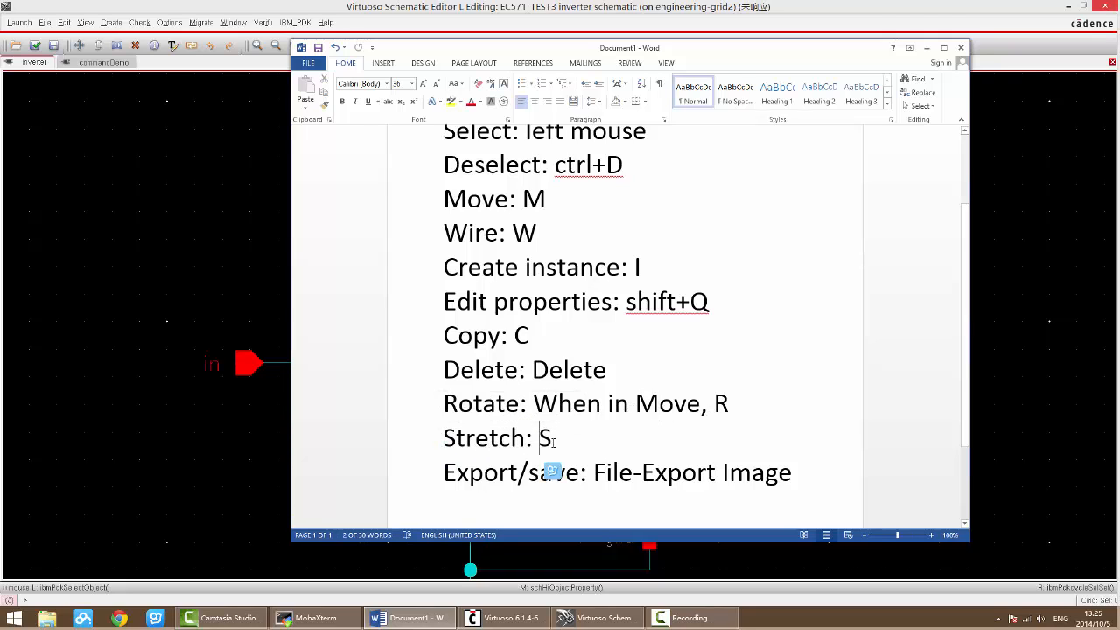
pyautogui.moveTo(562, 442); pyautogui.dragTo(443, 438)
pyautogui.click(577, 452)
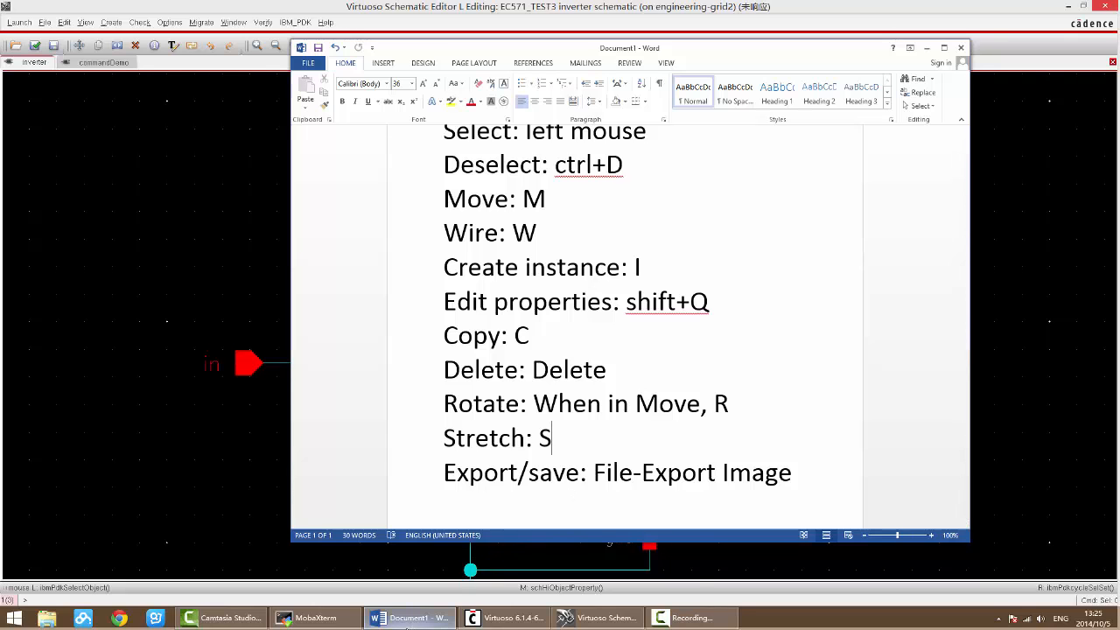
# Step: Force-close the frozen schematic editor, ending the XWin.exe program
pyautogui.click(412, 618)
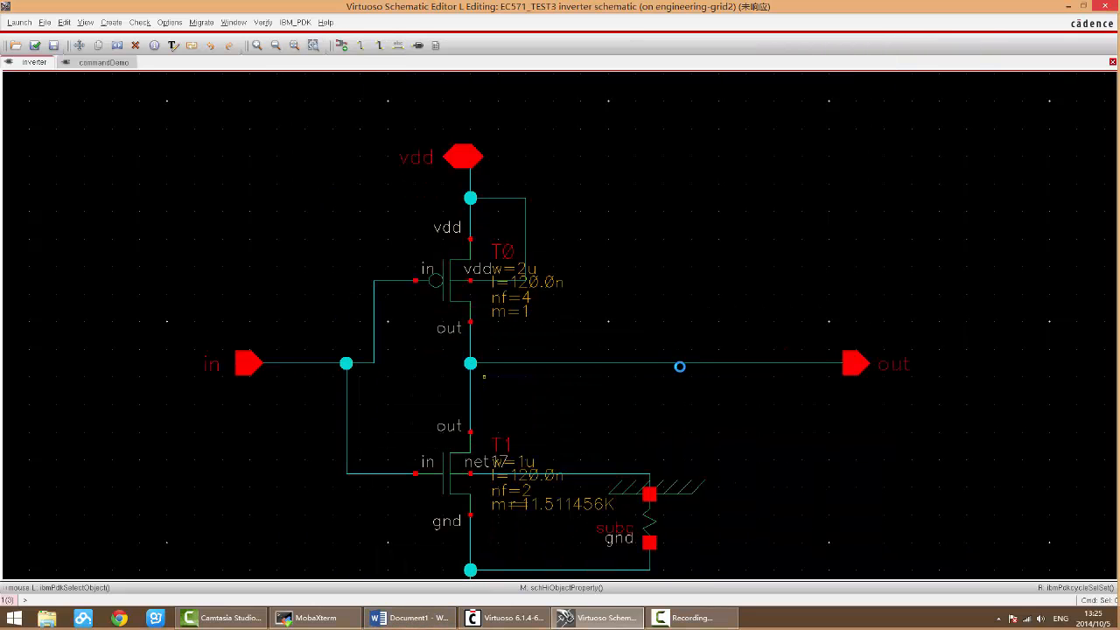
pyautogui.click(1068, 7)
pyautogui.click(588, 615)
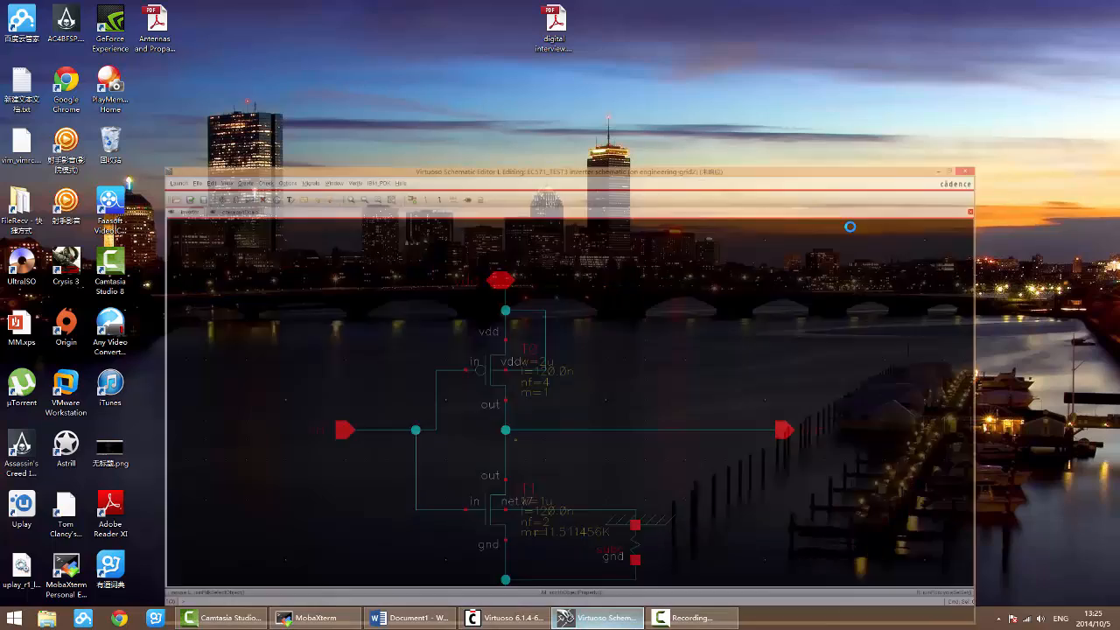
pyautogui.click(1109, 8)
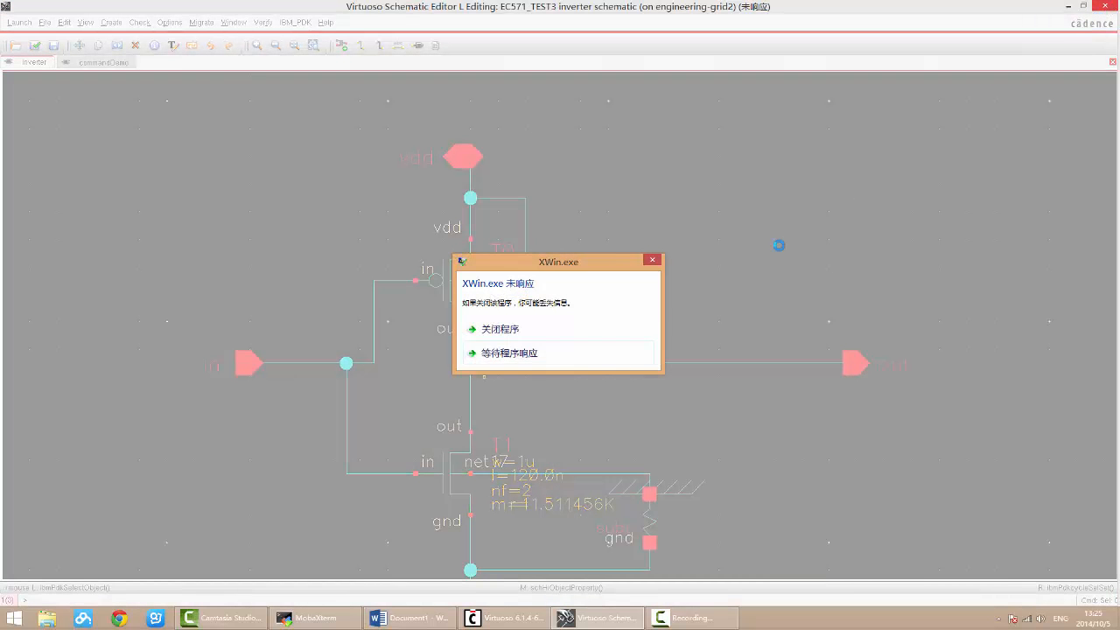
pyautogui.click(523, 327)
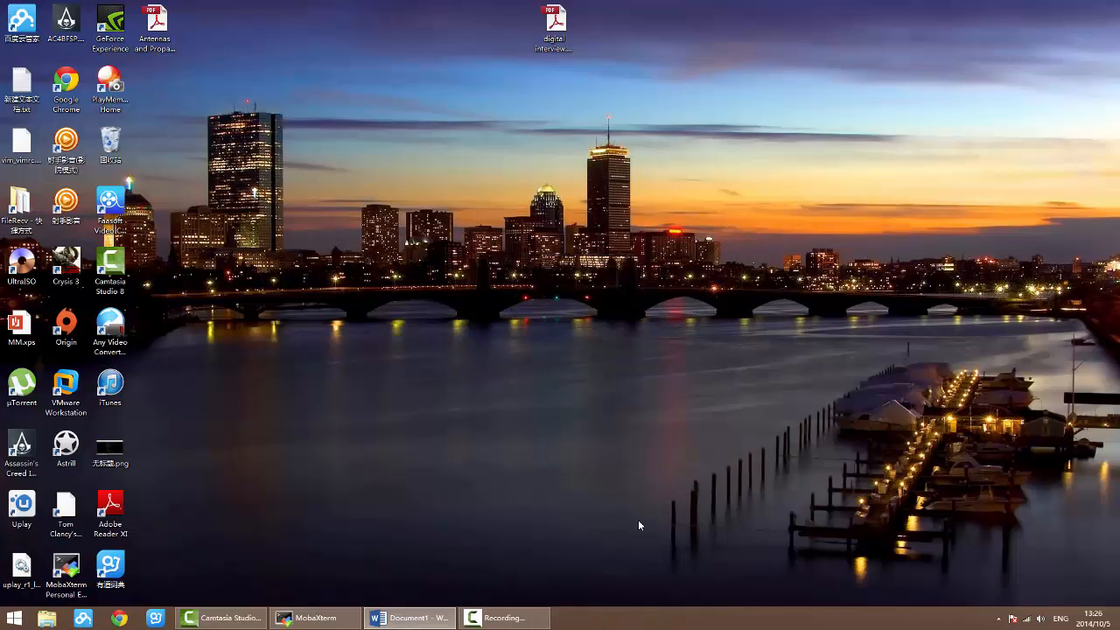
# Step: Close the old MobaXterm session and relaunch MobaXterm with a fresh local terminal
pyautogui.click(317, 618)
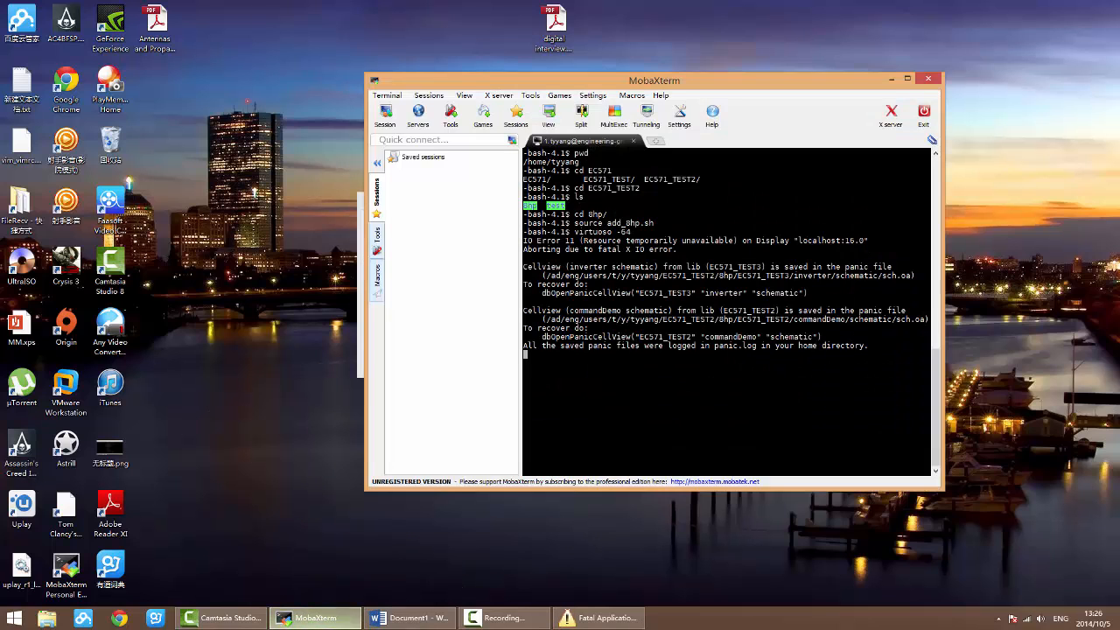
pyautogui.click(314, 617)
pyautogui.click(426, 354)
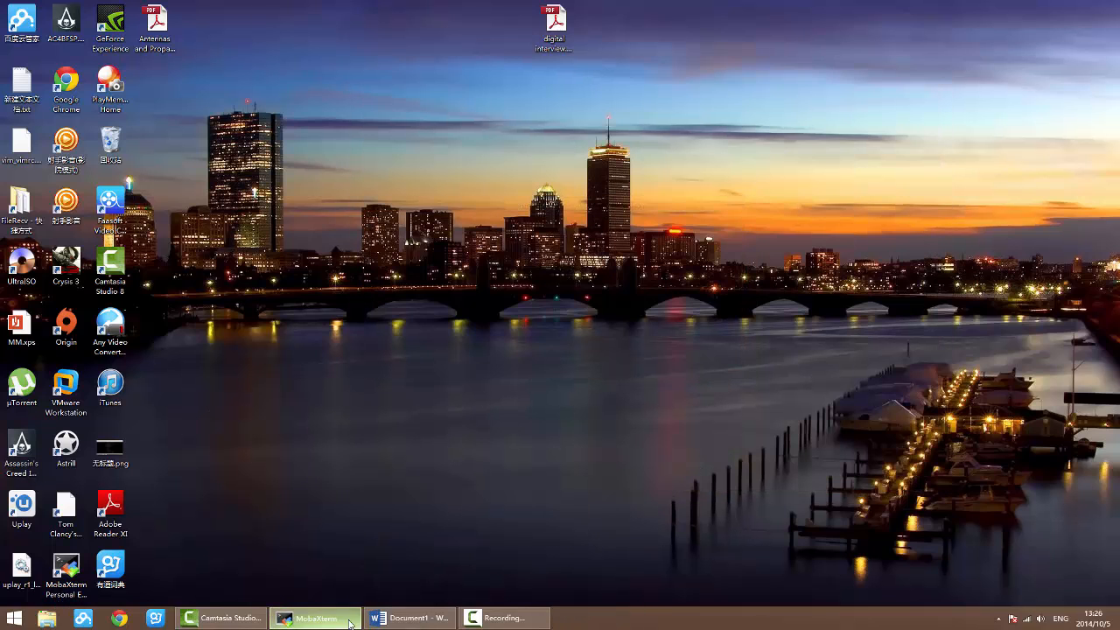
pyautogui.click(315, 618)
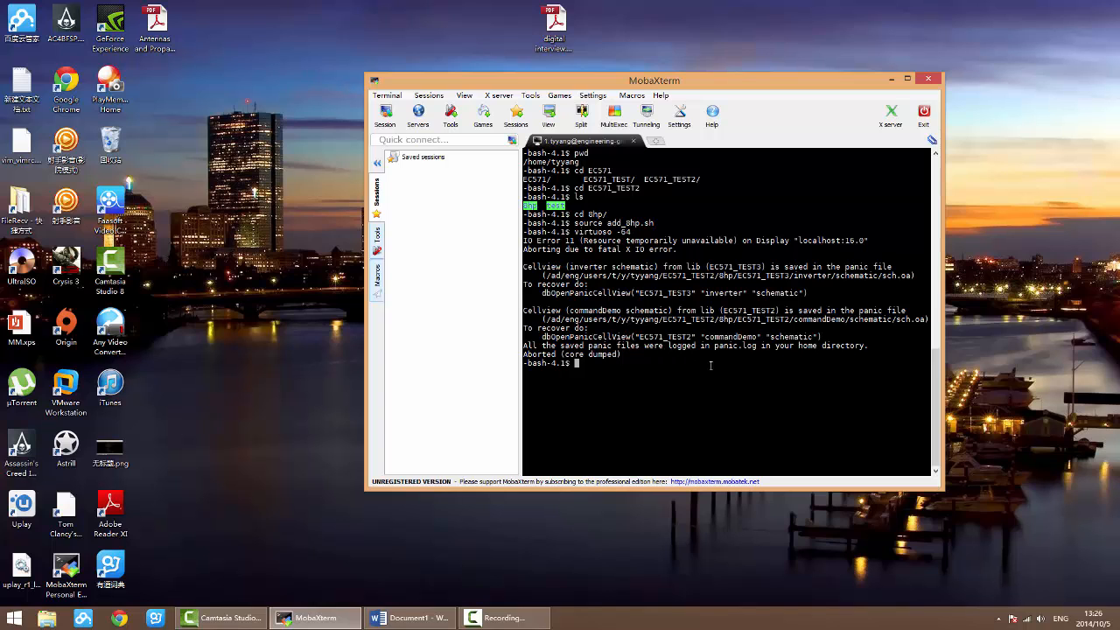
pyautogui.click(933, 79)
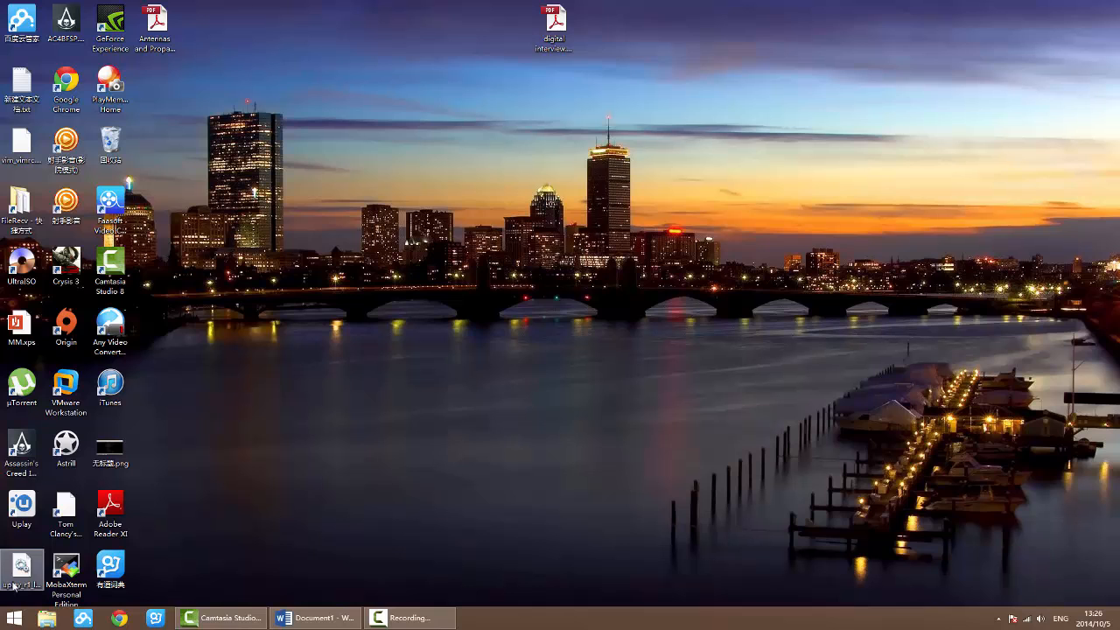
pyautogui.doubleClick(67, 588)
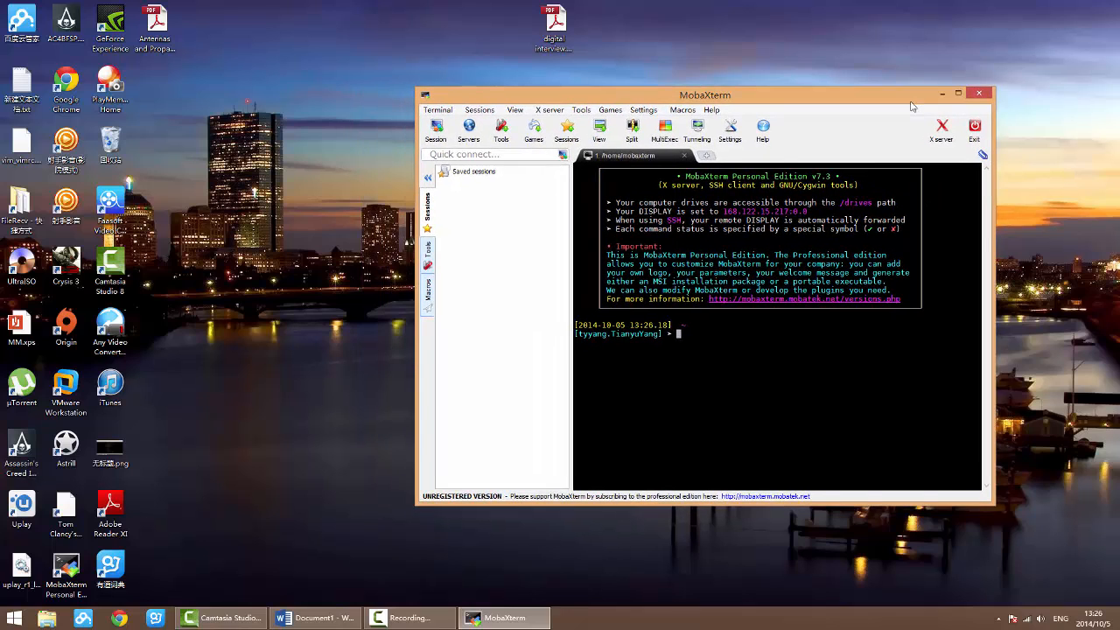
pyautogui.moveTo(909, 106); pyautogui.dragTo(907, 109)
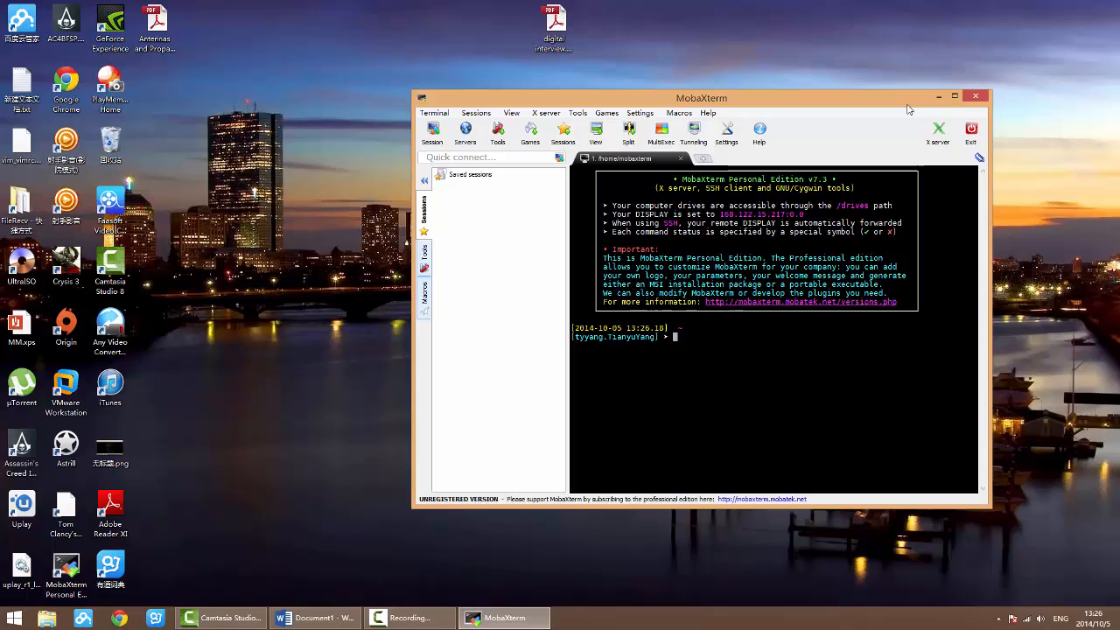
pyautogui.moveTo(907, 109)
pyautogui.mouseDown()
pyautogui.moveTo(895, 114)
pyautogui.moveTo(907, 107)
pyautogui.mouseUp()
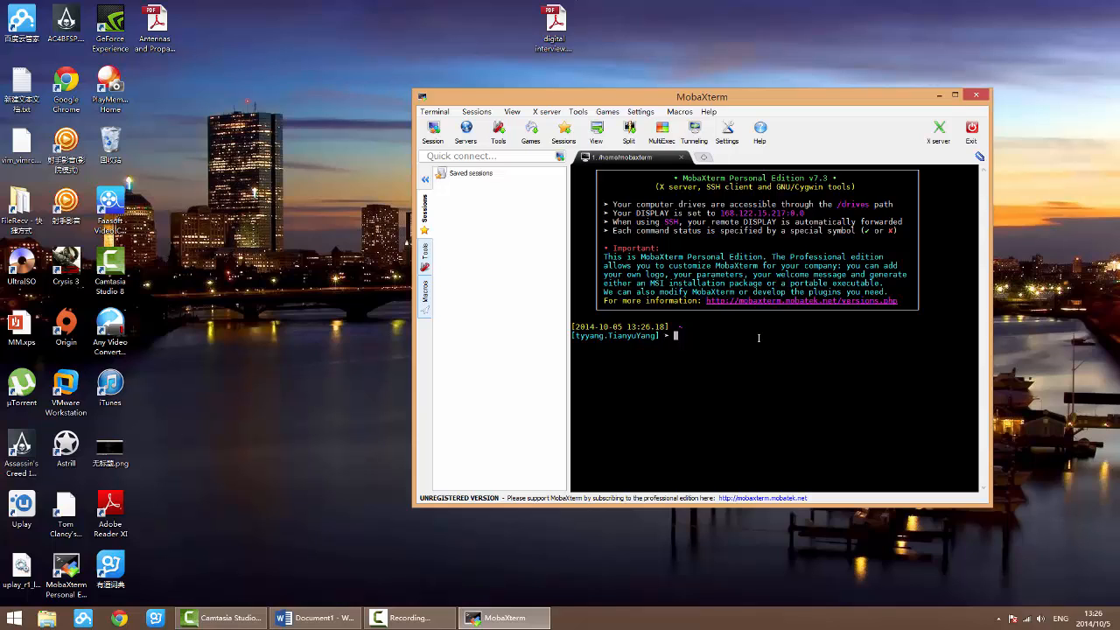
# Step: Connect to engineering-grid.bu.edu over SSH with the -X and -C options, using the account's username
pyautogui.press('Return')
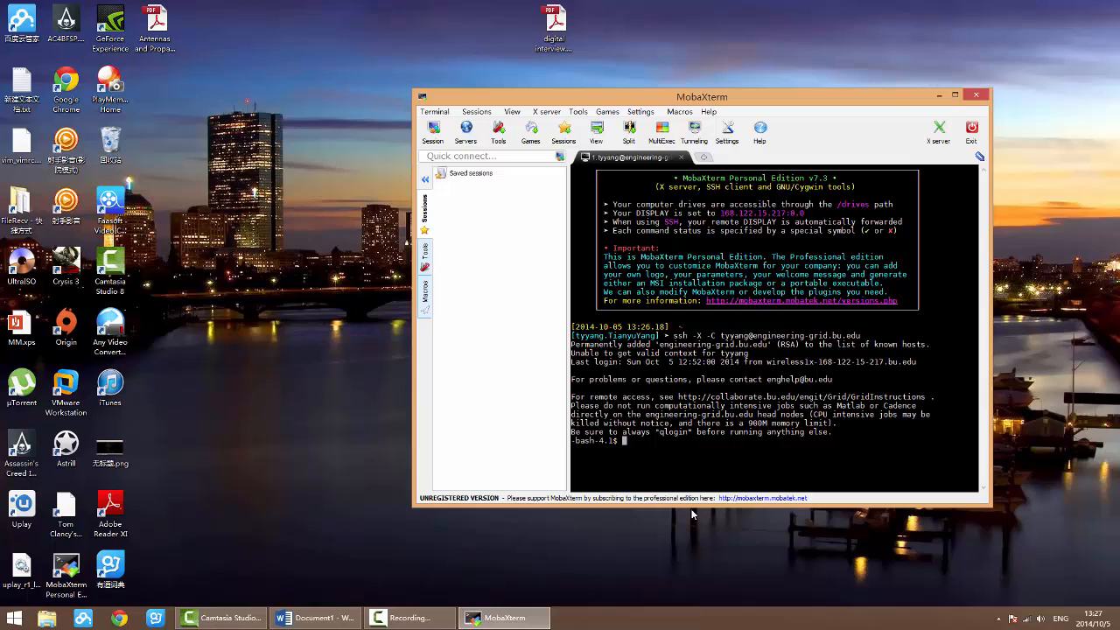
# Step: Print the current working directory with pwd, and change into the EC571_TEST2 directory
pyautogui.moveTo(705, 432)
pyautogui.write('pwd')
pyautogui.press('Return')
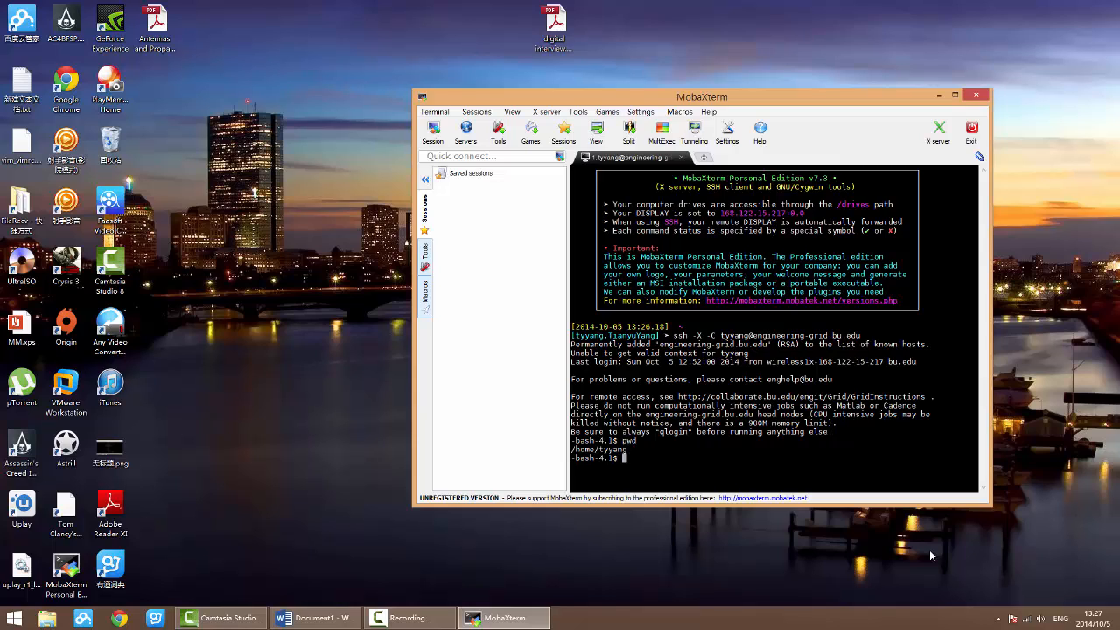
pyautogui.write('cd ~/')
pyautogui.press('BackSpace')
pyautogui.press('BackSpace')
pyautogui.press('BackSpace')
pyautogui.write('EC571')
pyautogui.press('Tab')
pyautogui.press('Tab')
pyautogui.write('_T')
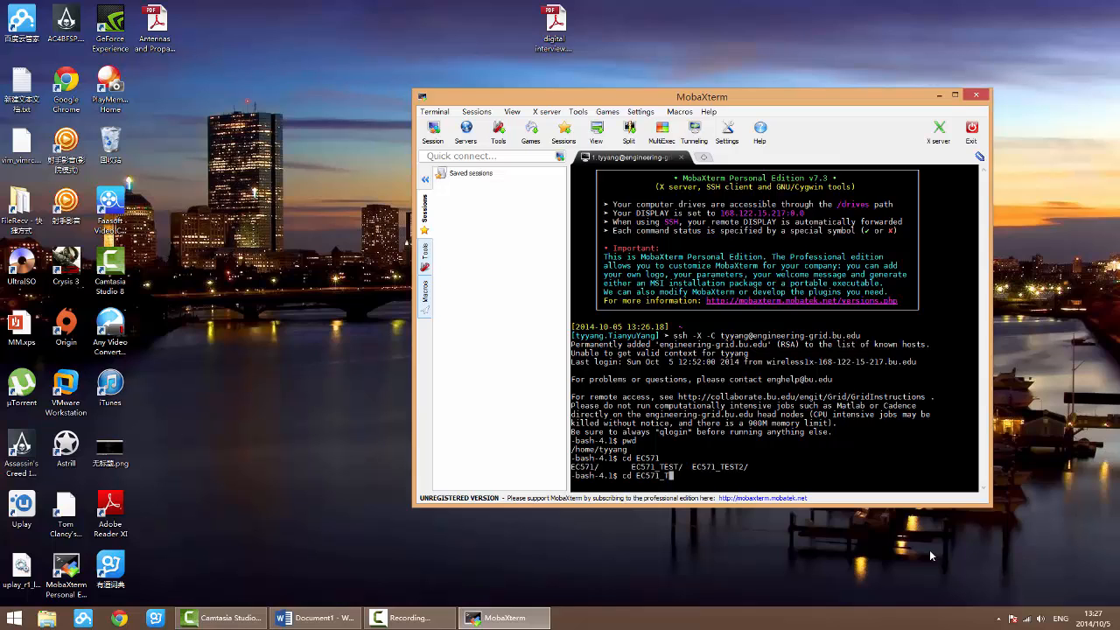
pyautogui.press('Tab')
pyautogui.write('2')
pyautogui.press('Return')
# Step: Change into the 8hp subdirectory of EC571_TEST2
pyautogui.write('CD 8hp/')
pyautogui.press('Return')
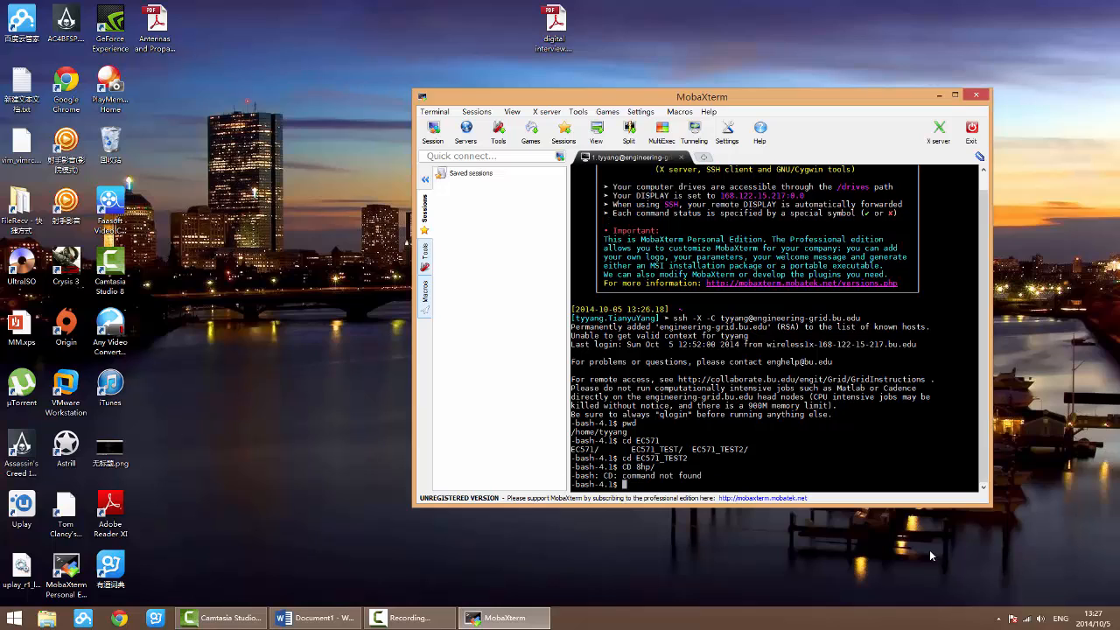
pyautogui.write('cd 8hp/')
pyautogui.press('Return')
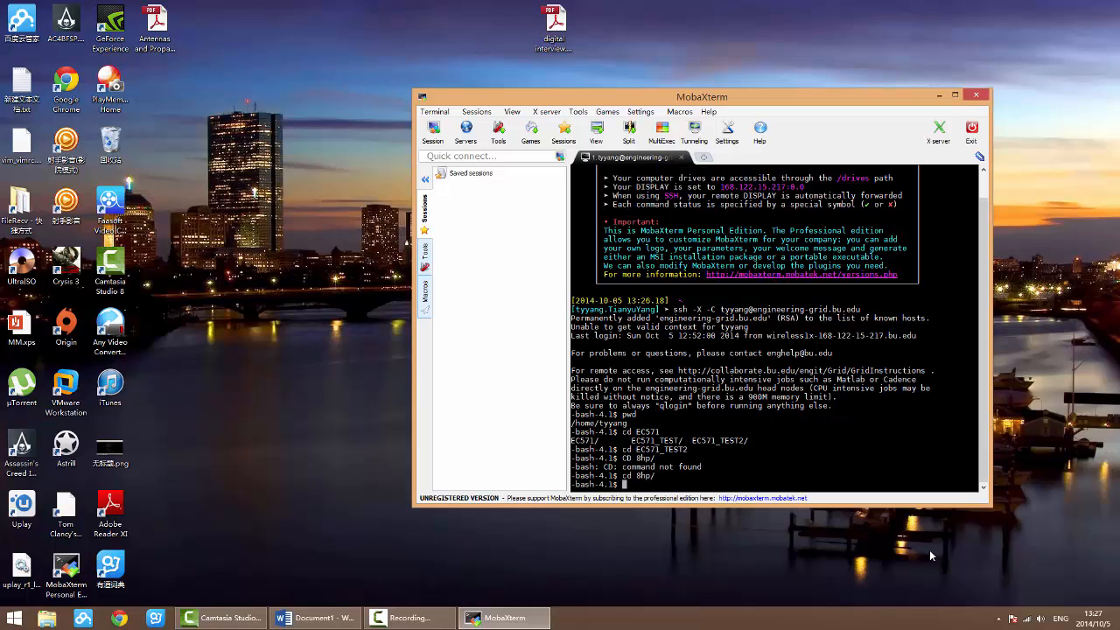
# Step: Source the add_8hp.sh setup script and start Virtuoso with the -64 option
pyautogui.write('source add_8hp.sh')
pyautogui.press('Return')
pyautogui.write('virtuoso ')
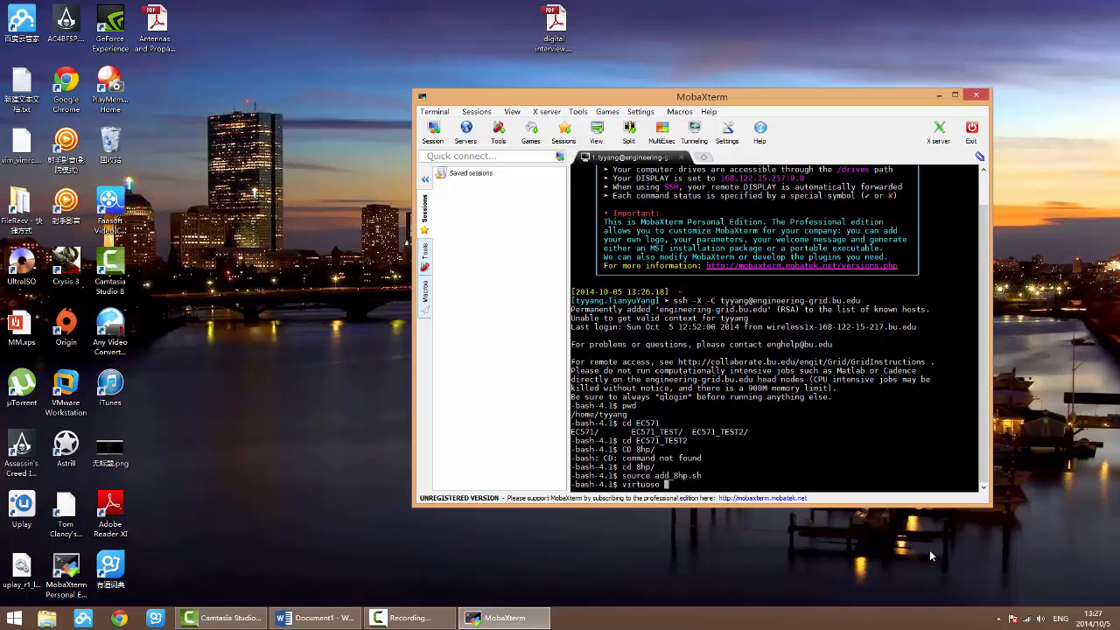
pyautogui.write('-64')
pyautogui.press('Return')
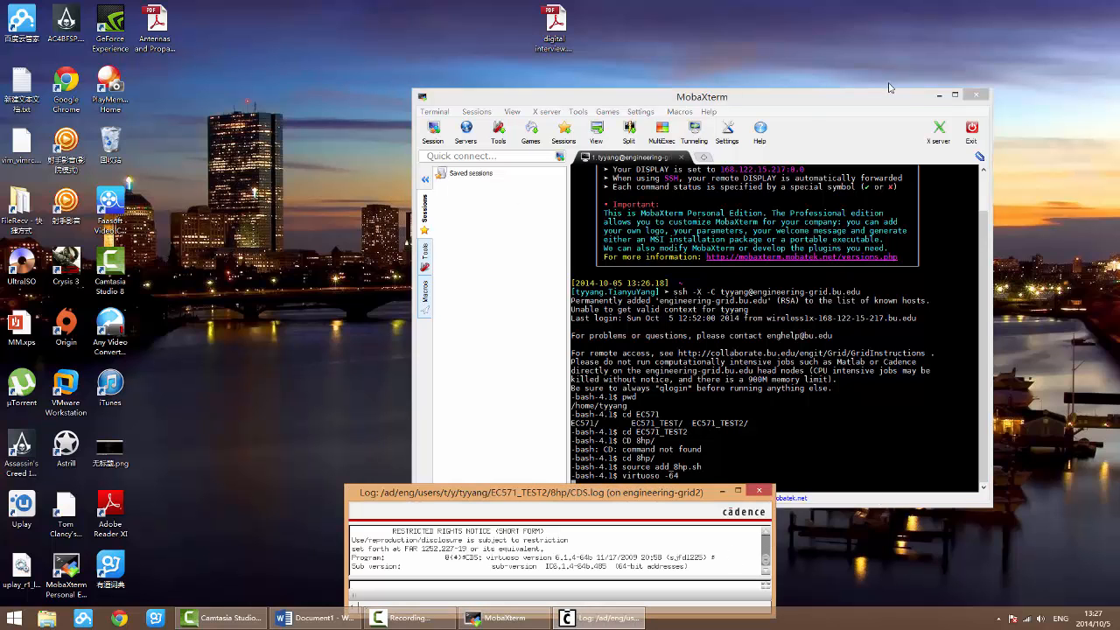
# Step: Minimize the terminal window, dismiss the What's New overview, and open the Library Manager from the Virtuoso log window
pyautogui.click(938, 95)
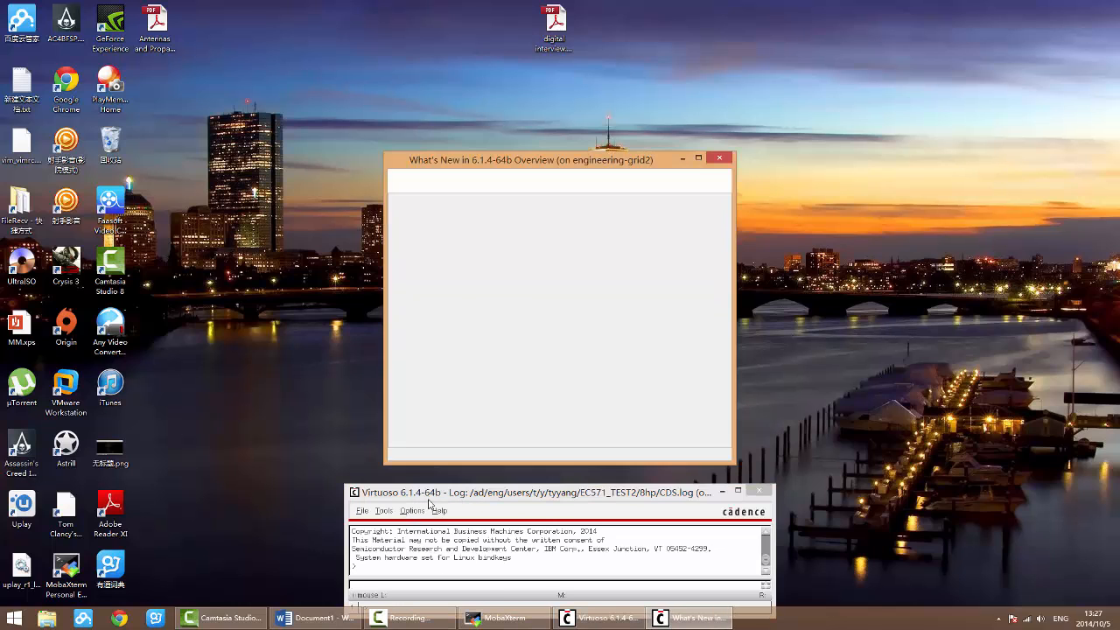
pyautogui.click(719, 157)
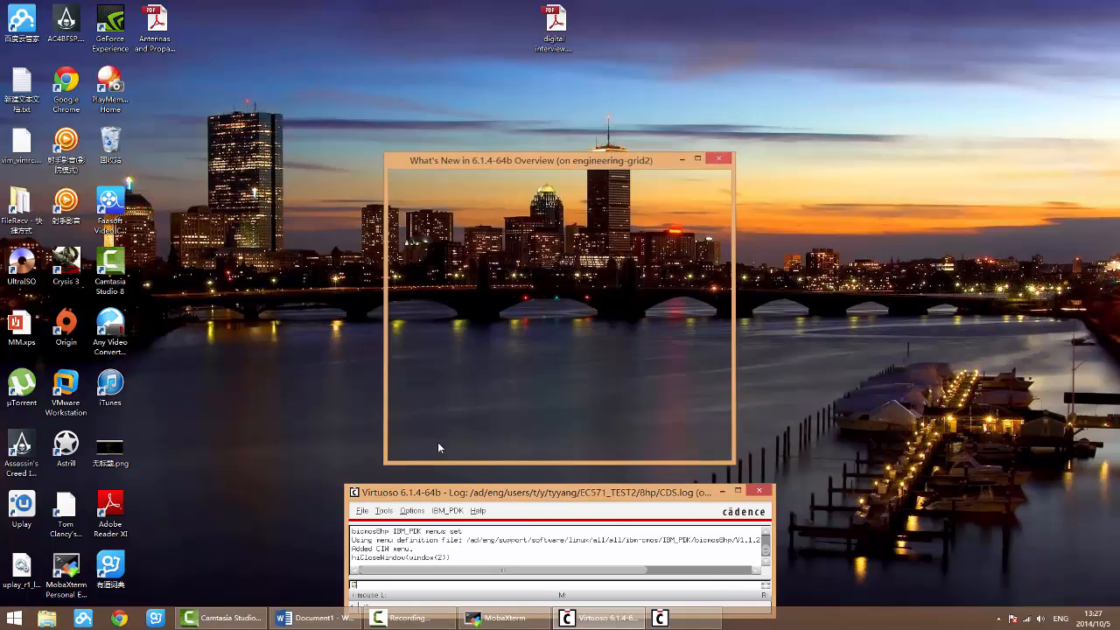
pyautogui.click(402, 496)
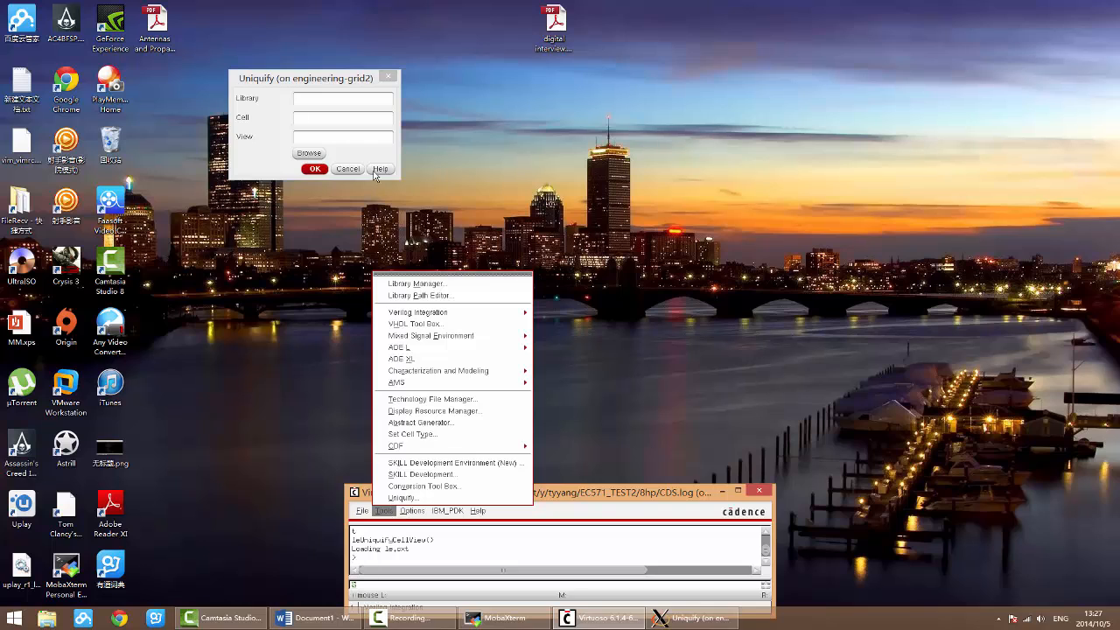
pyautogui.click(347, 168)
pyautogui.click(384, 511)
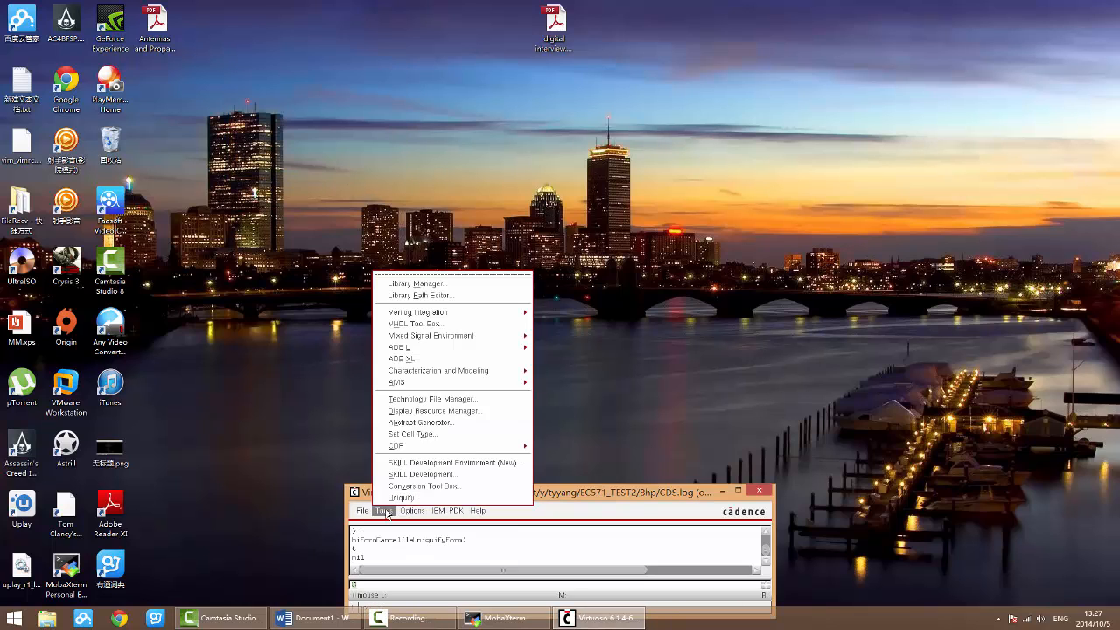
pyautogui.click(455, 285)
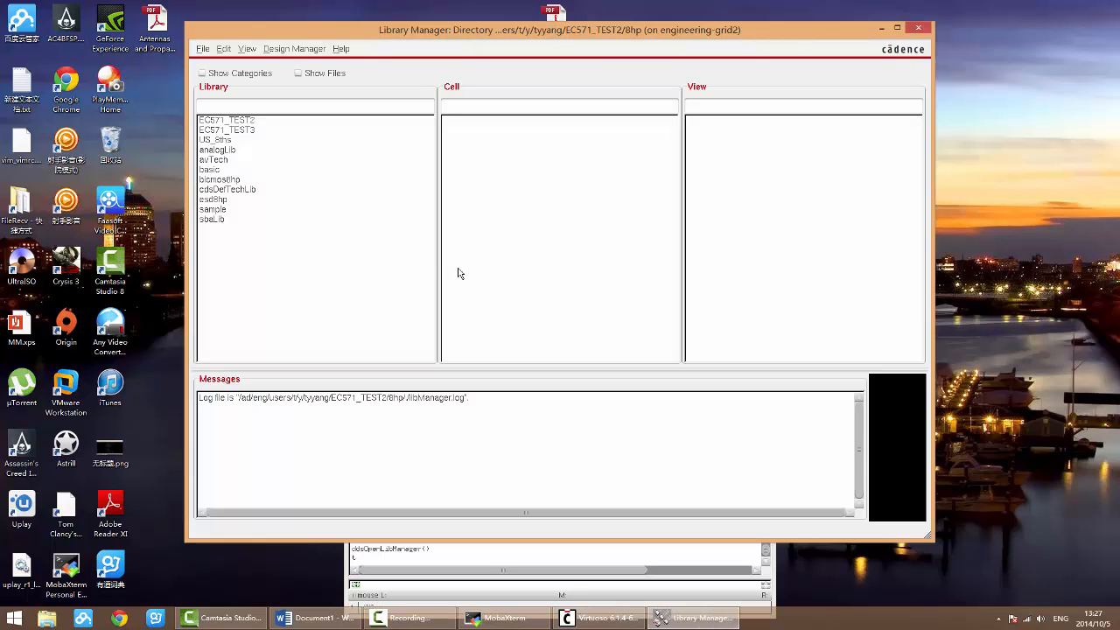
pyautogui.click(250, 121)
pyautogui.click(473, 122)
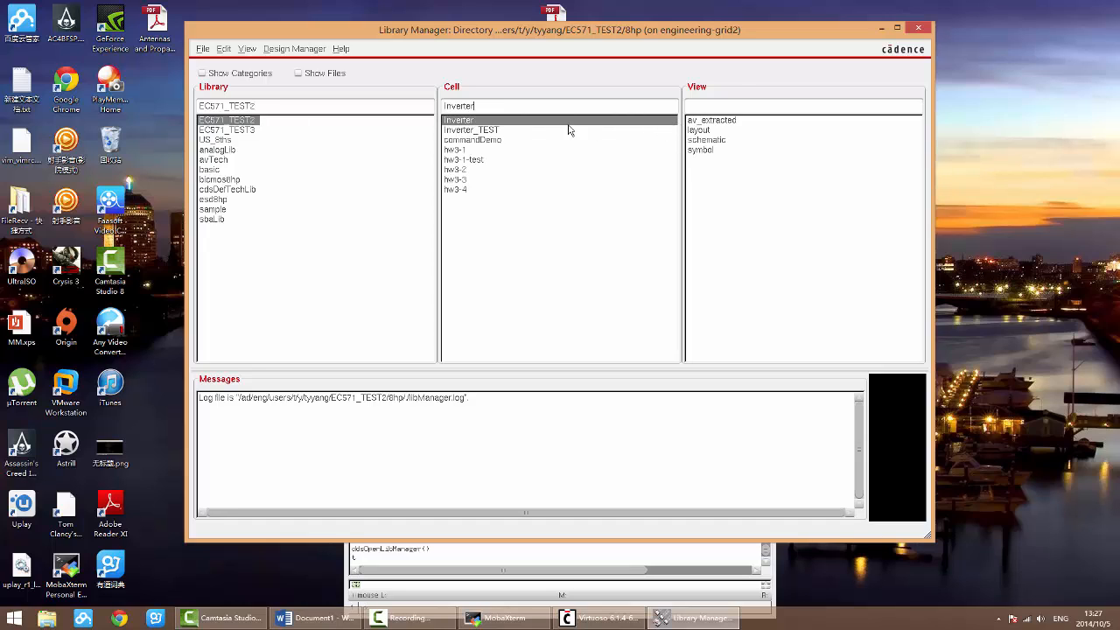
pyautogui.click(700, 140)
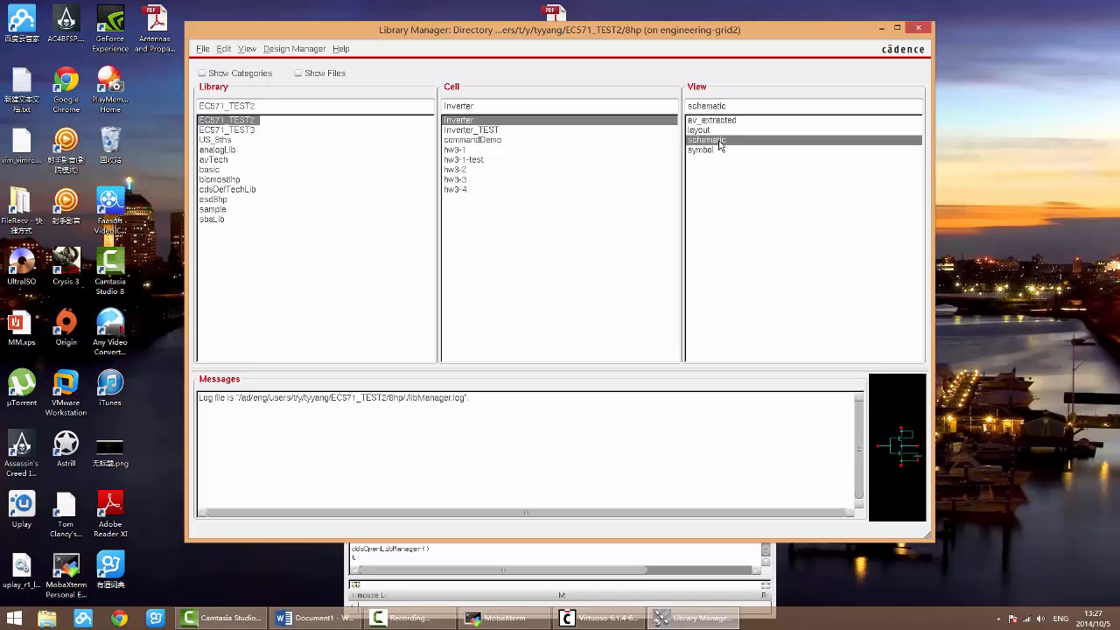
pyautogui.click(916, 27)
pyautogui.click(383, 510)
pyautogui.click(429, 285)
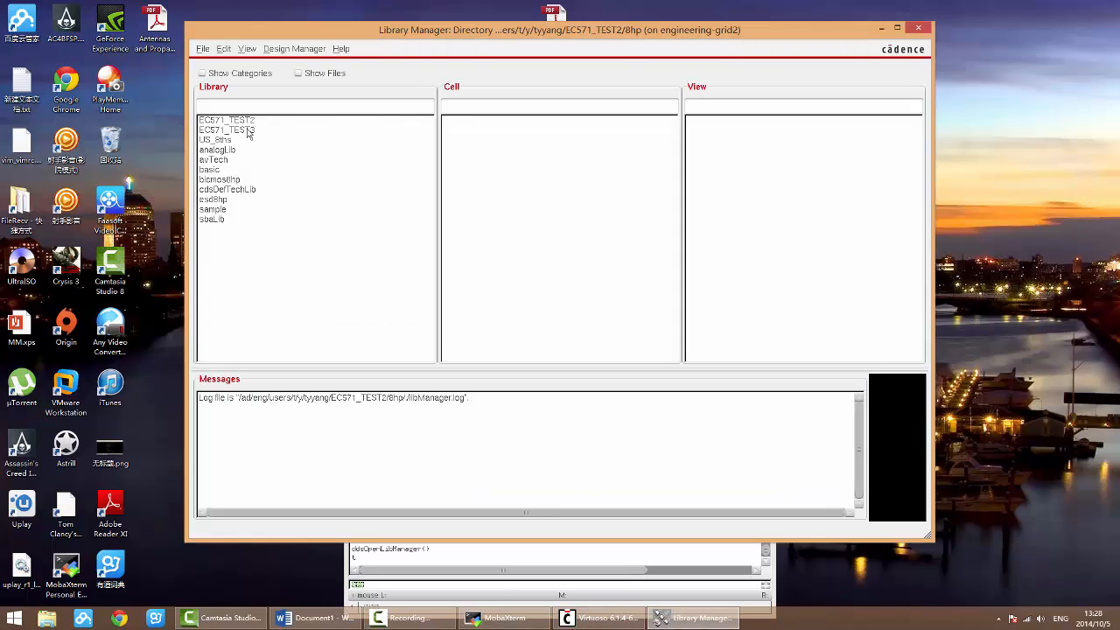
# Step: Open the inverter cell's schematic view from library EC571_TEST3 in a maximized window, always accepting the alternative license
pyautogui.click(249, 130)
pyautogui.click(457, 119)
pyautogui.doubleClick(702, 122)
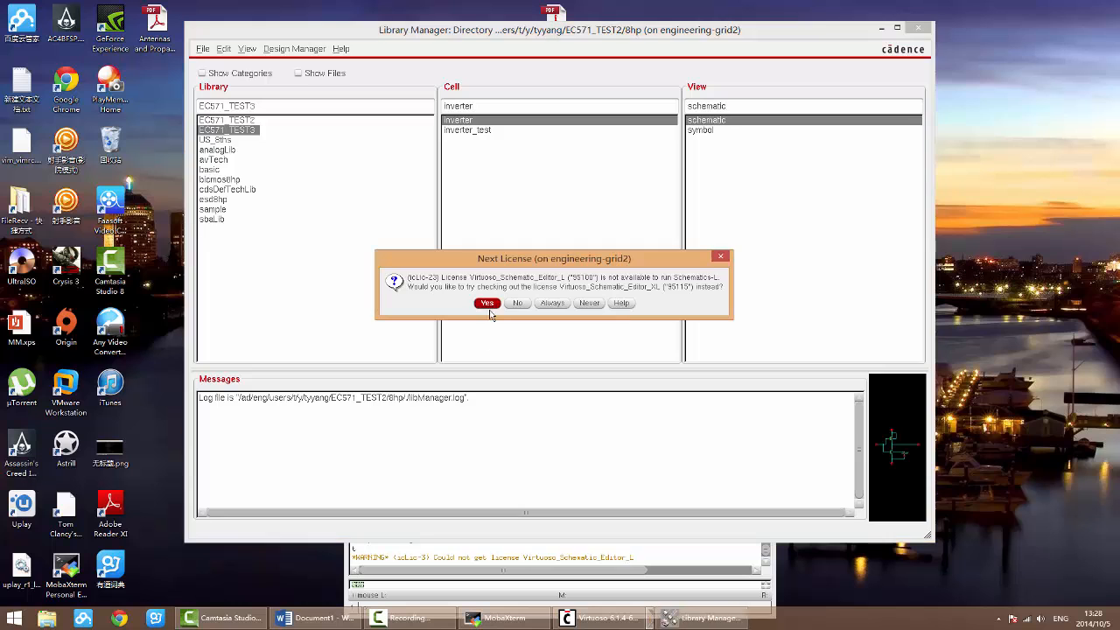
pyautogui.click(552, 302)
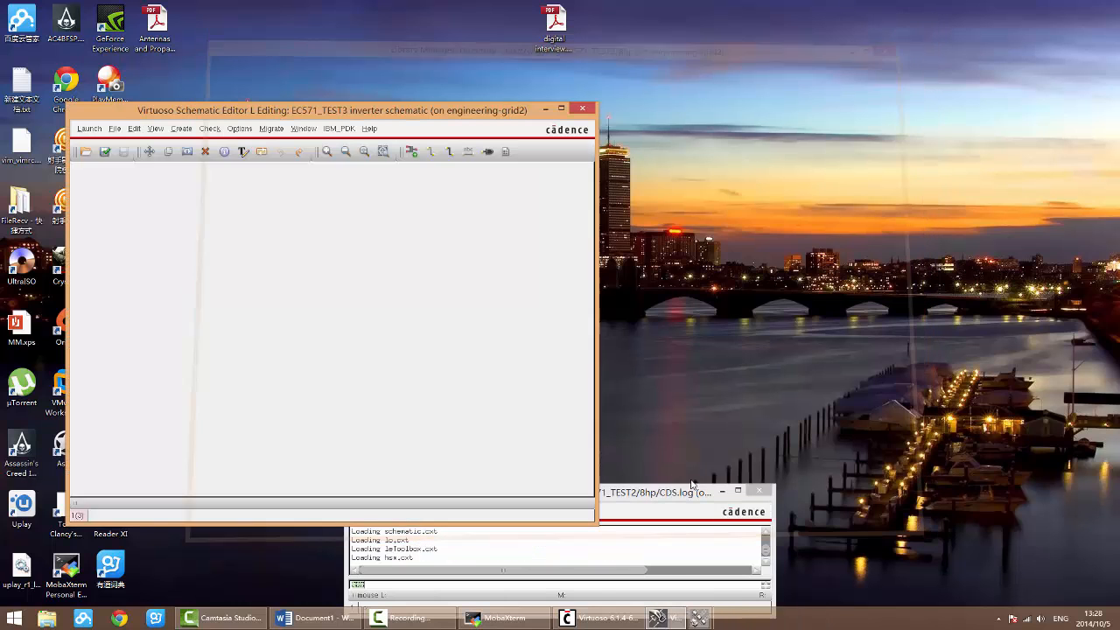
pyautogui.doubleClick(511, 112)
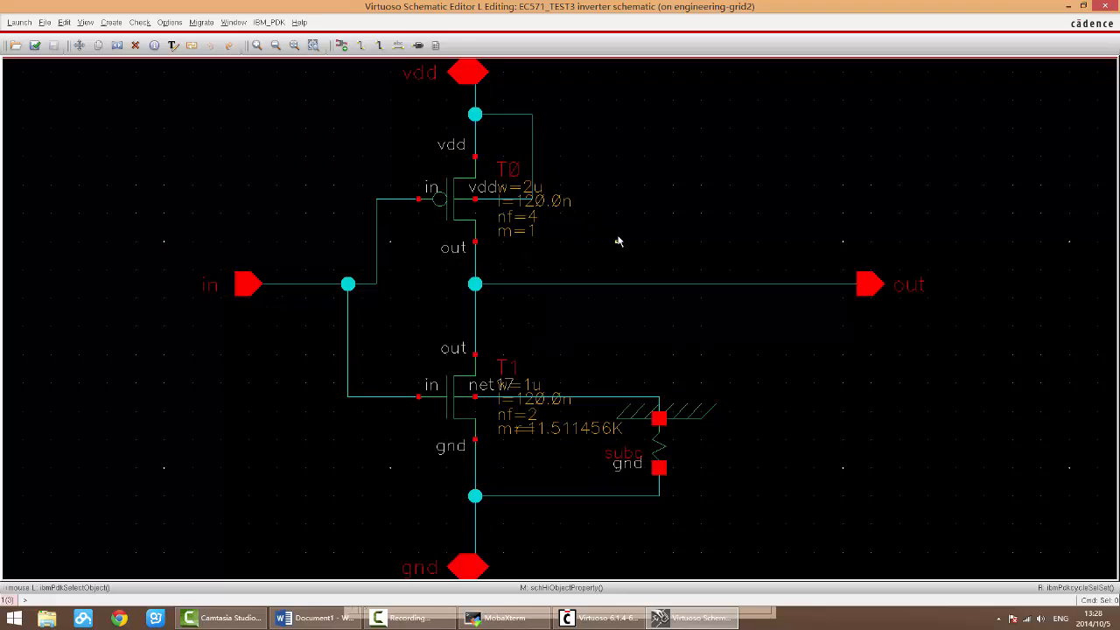
# Step: Place a vdc symbol from analogLib above the out wire, and move it into the empty area far below and right of the inverter
pyautogui.press('i')
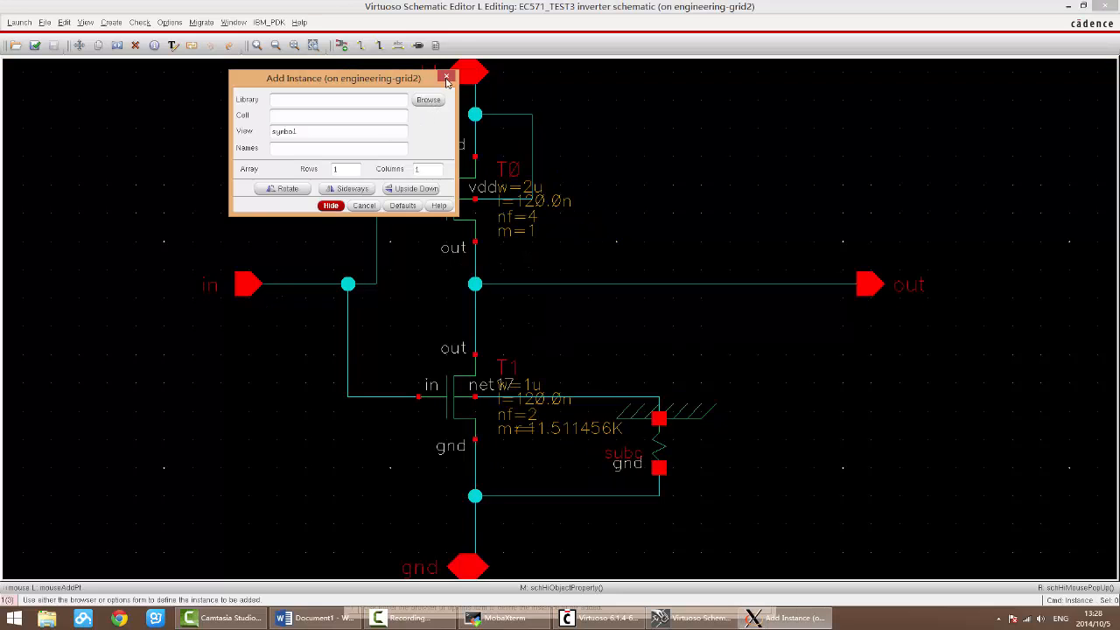
pyautogui.click(428, 100)
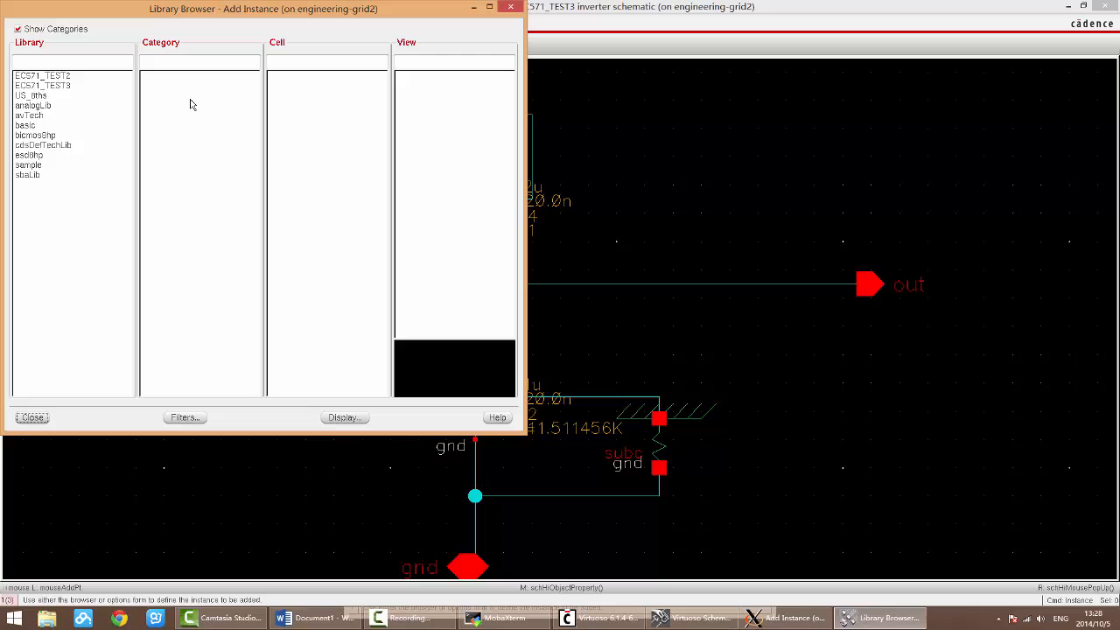
pyautogui.click(42, 107)
pyautogui.click(287, 58)
pyautogui.write('vdc')
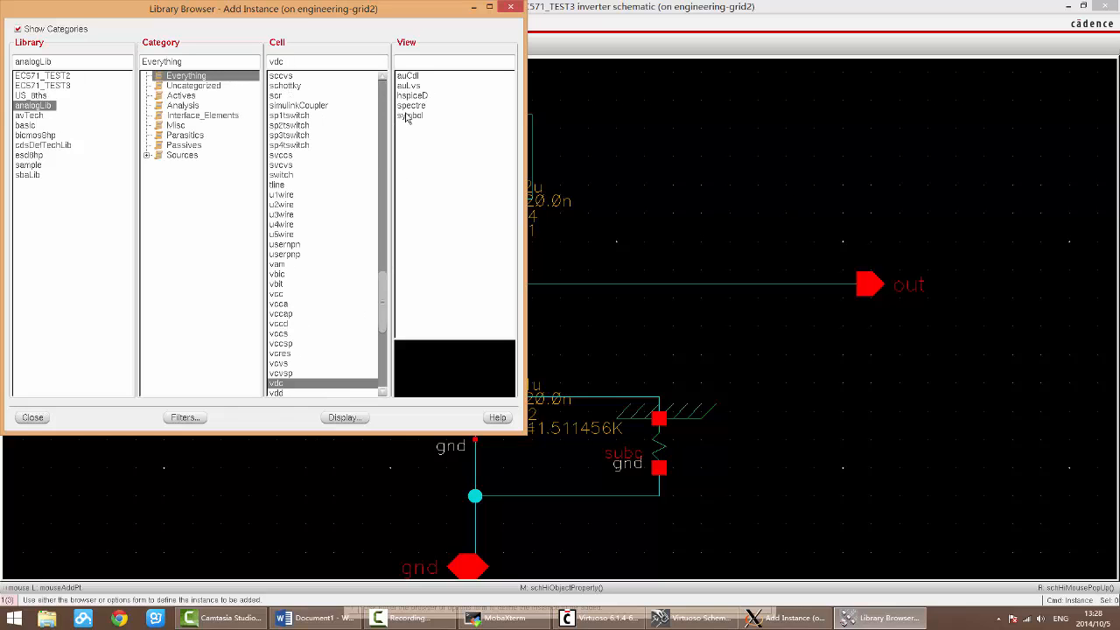
pyautogui.click(410, 116)
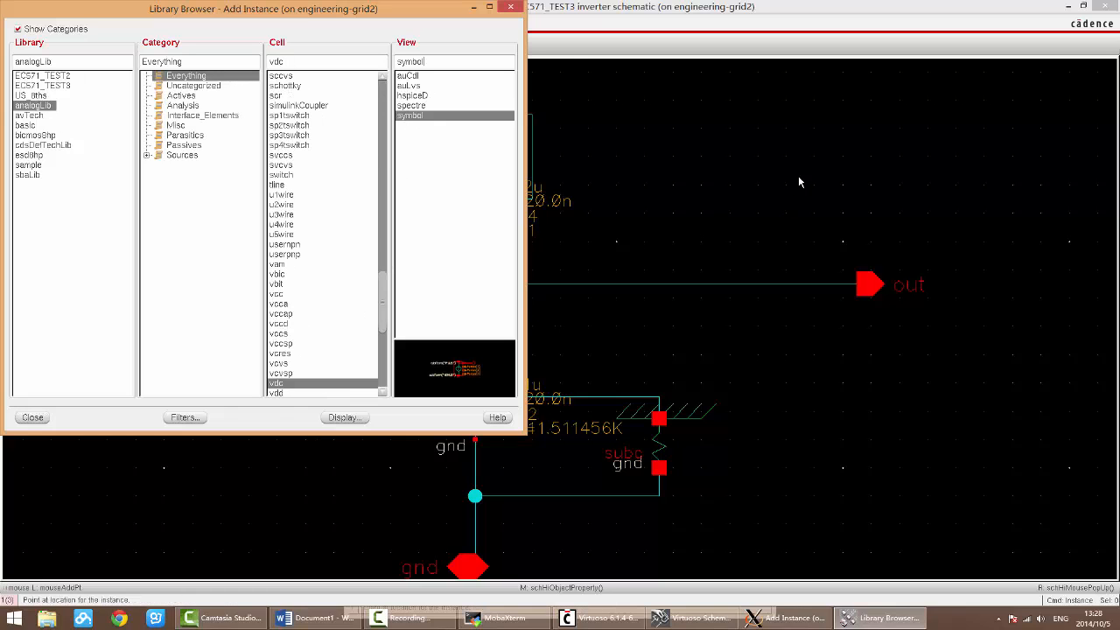
pyautogui.click(799, 215)
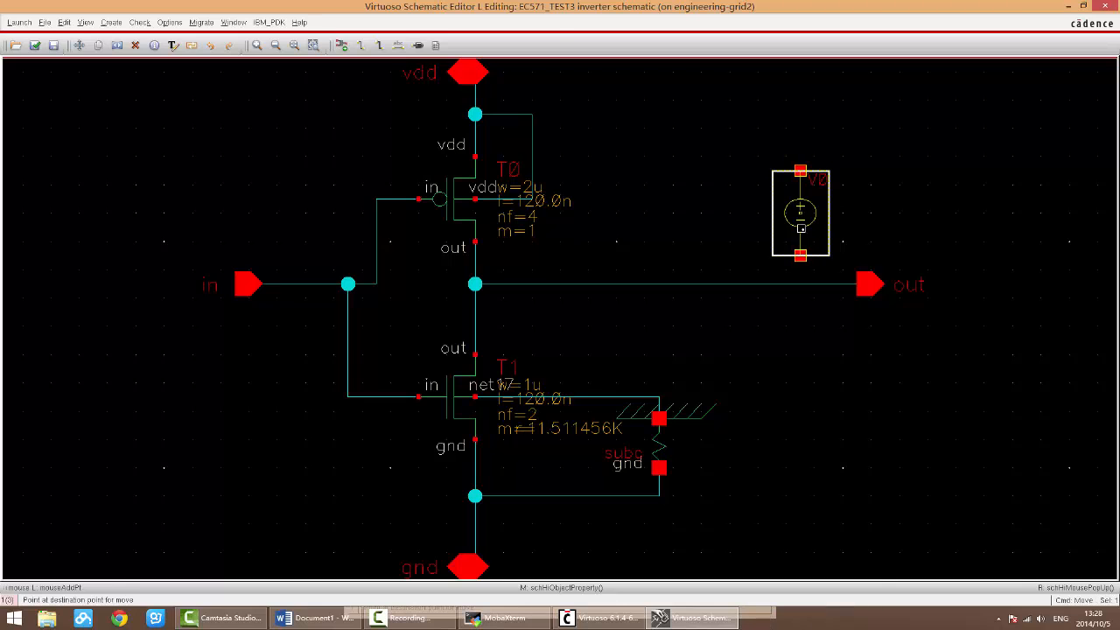
pyautogui.keyDown('ctrl'); pyautogui.scroll(-3, 799, 219); pyautogui.keyUp('ctrl')
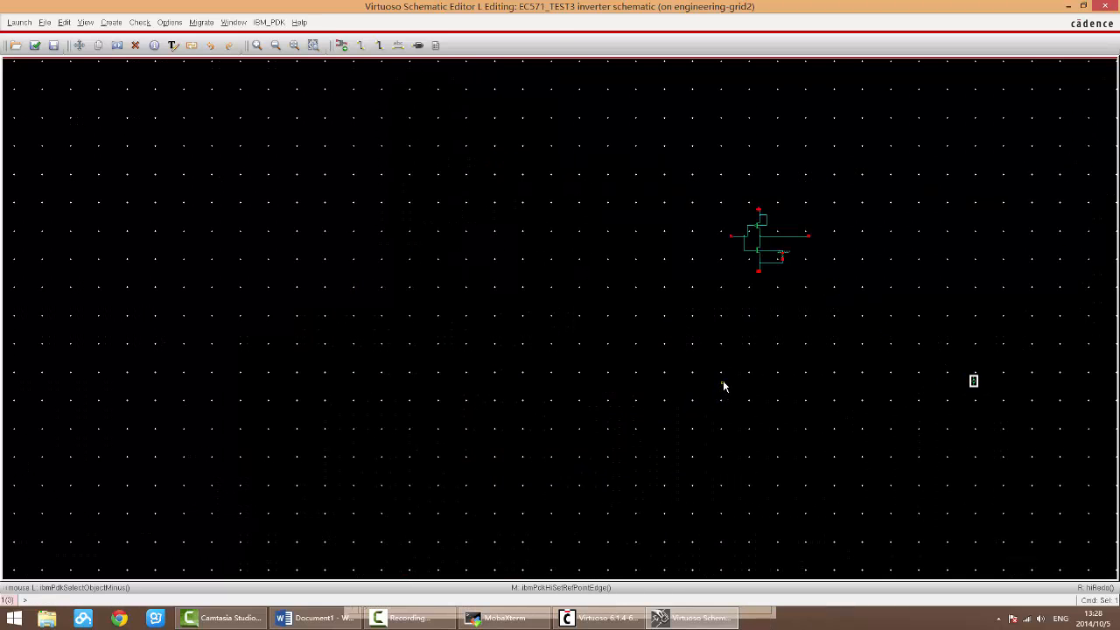
# Step: Delete the vdc symbol far from the inverter and fit the remaining schematic in the window
pyautogui.click(750, 352)
pyautogui.press('f')
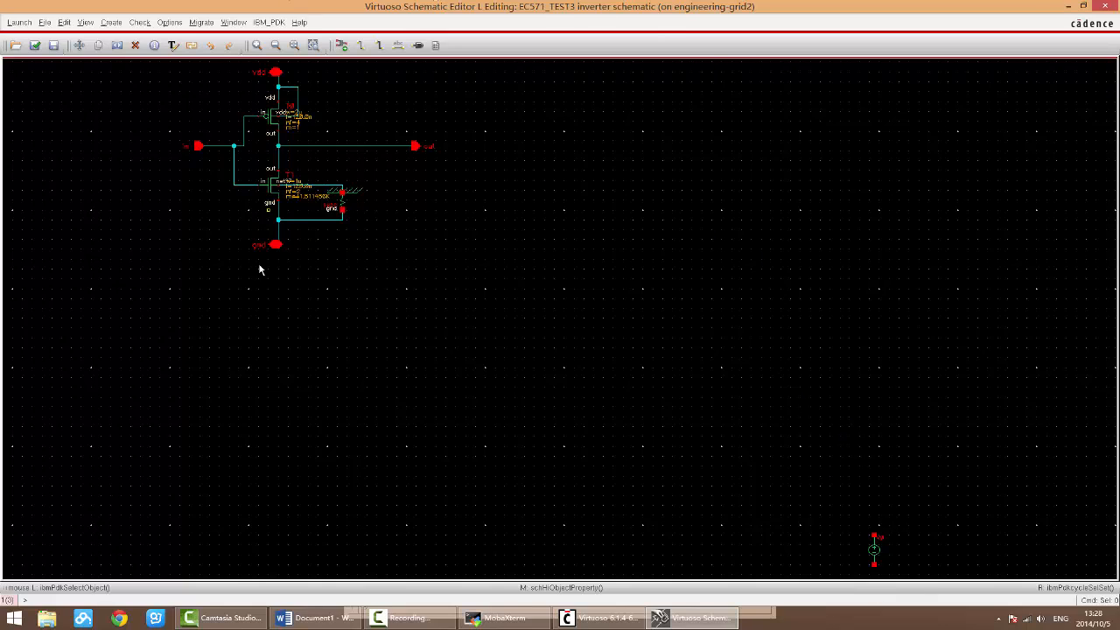
pyautogui.moveTo(822, 487); pyautogui.dragTo(926, 578)
pyautogui.press('Delete')
pyautogui.press('f')
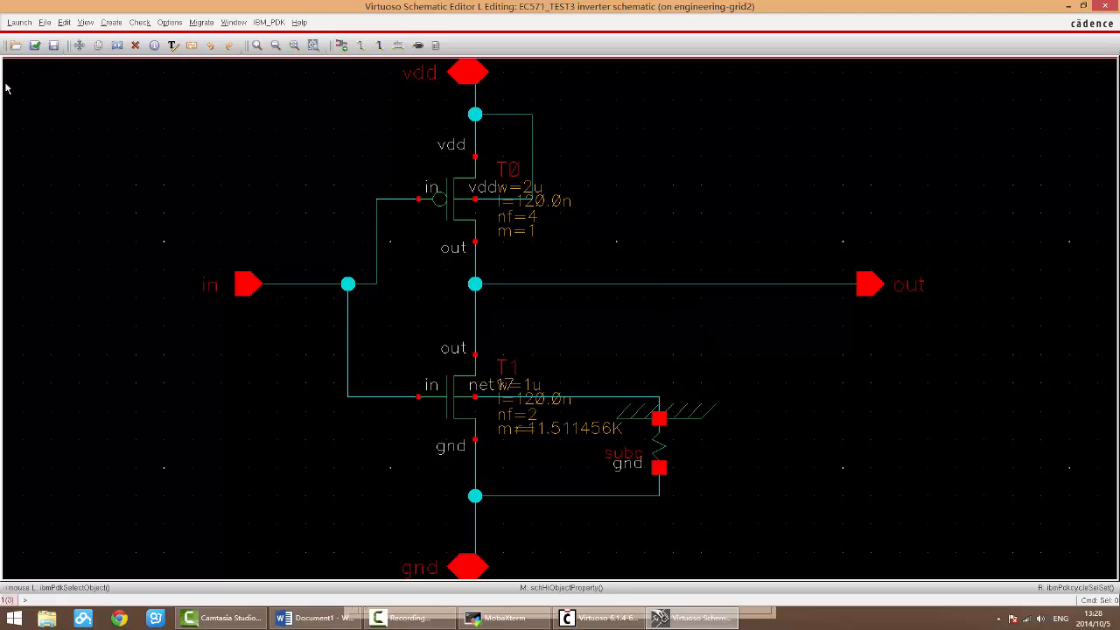
# Step: Switch to the Word notes to examine the shortcuts for Copy, Move, Wire, Delete and Stretch, and return to the schematic
pyautogui.click(324, 619)
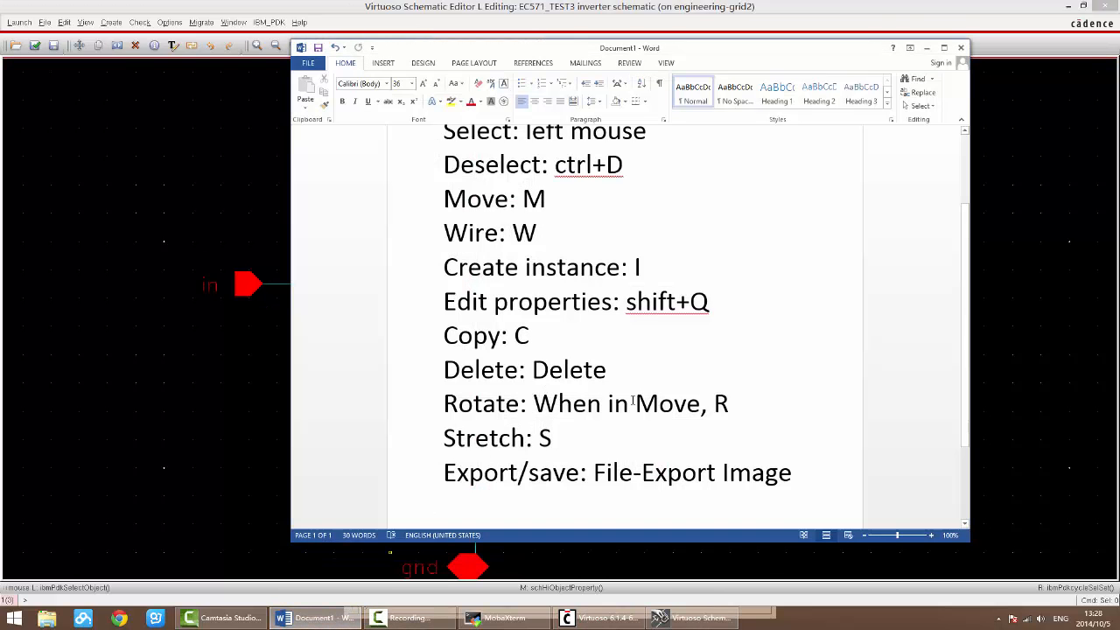
pyautogui.moveTo(551, 335); pyautogui.dragTo(444, 335)
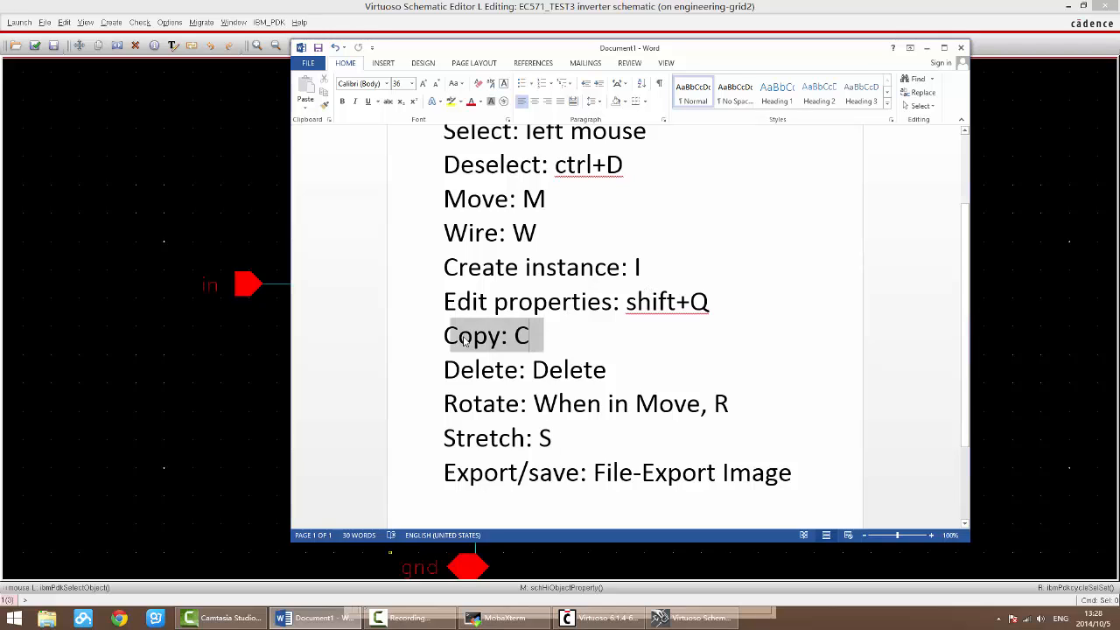
pyautogui.click(782, 370)
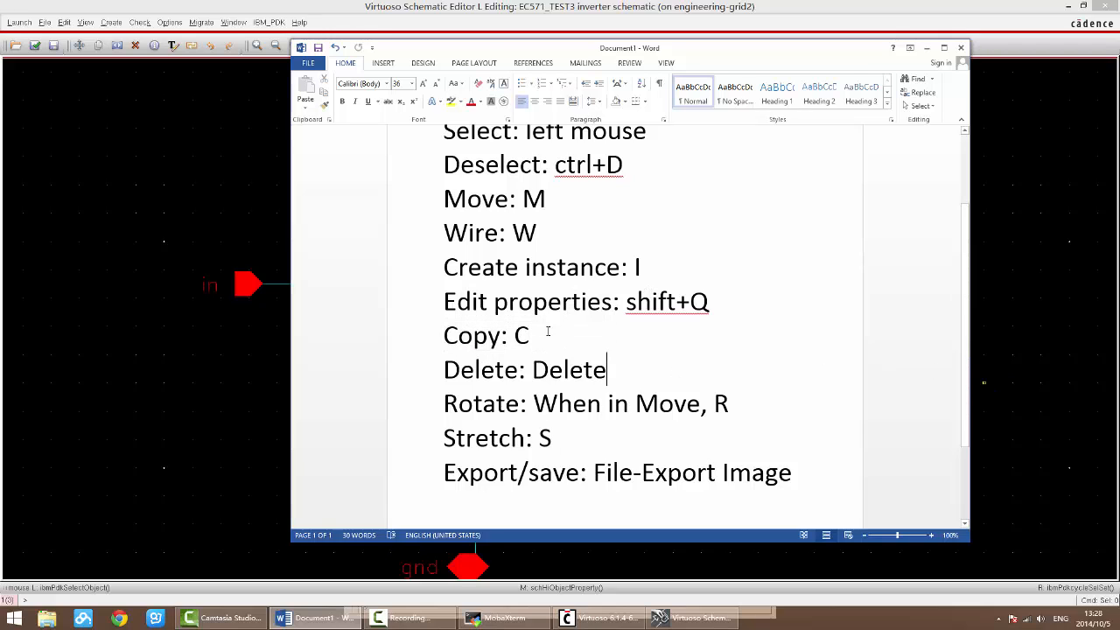
pyautogui.doubleClick(544, 199)
pyautogui.click(538, 232)
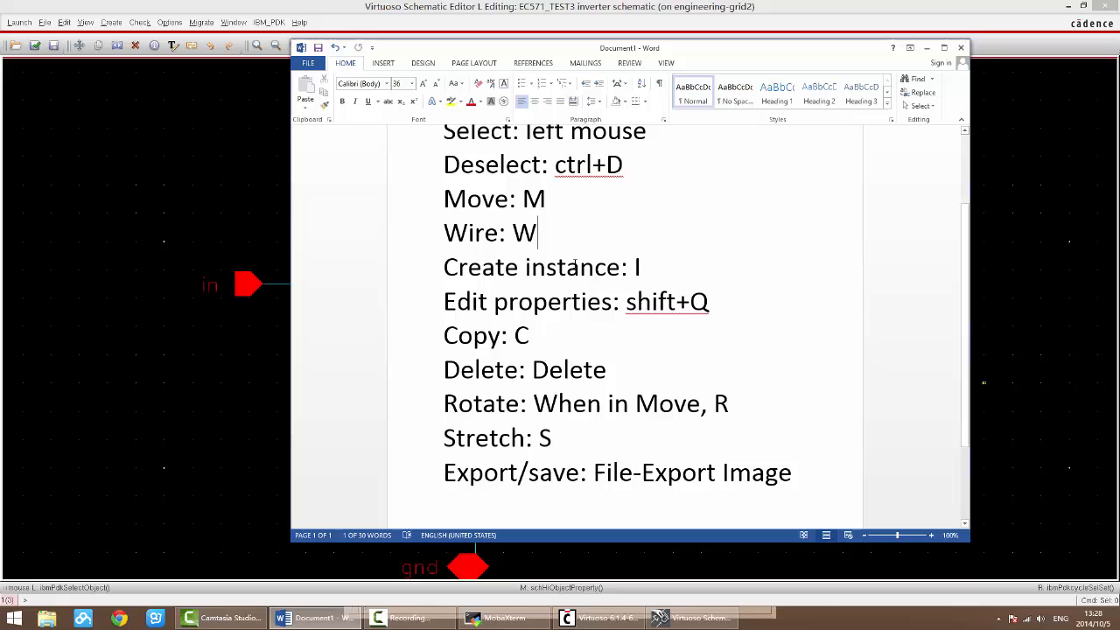
pyautogui.click(534, 335)
pyautogui.click(557, 437)
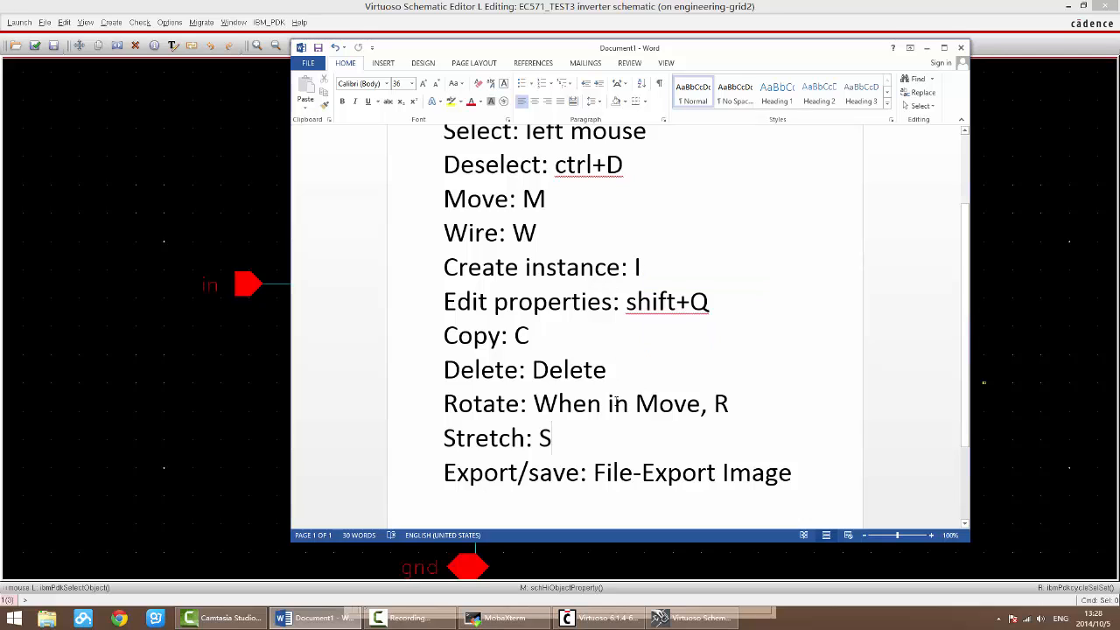
pyautogui.doubleClick(534, 198)
pyautogui.doubleClick(524, 233)
pyautogui.doubleClick(522, 335)
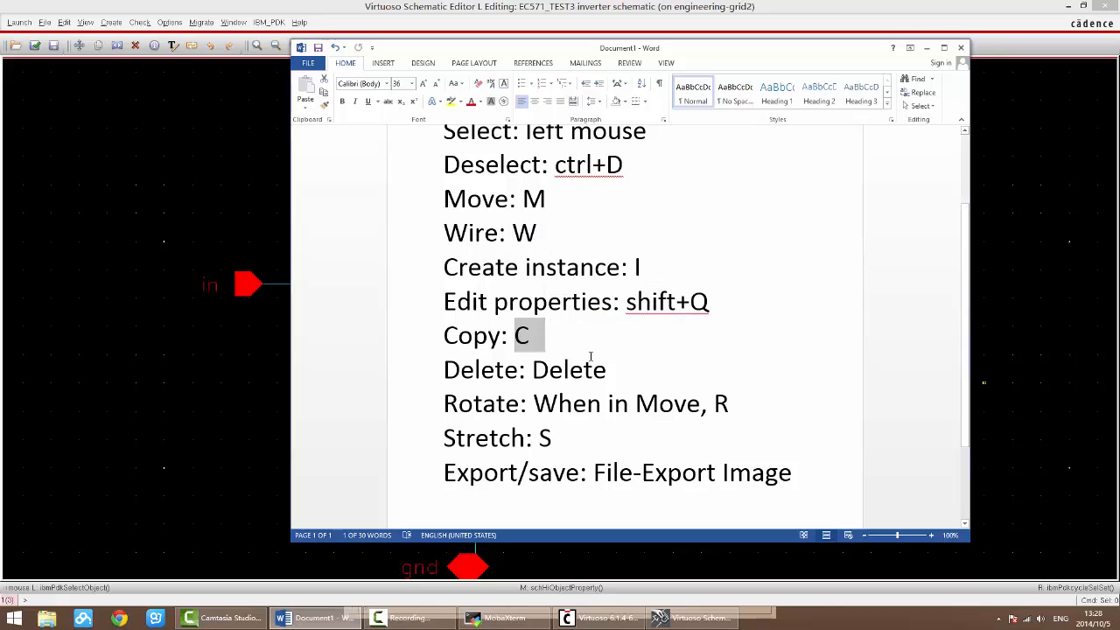
pyautogui.click(593, 369)
pyautogui.click(1065, 405)
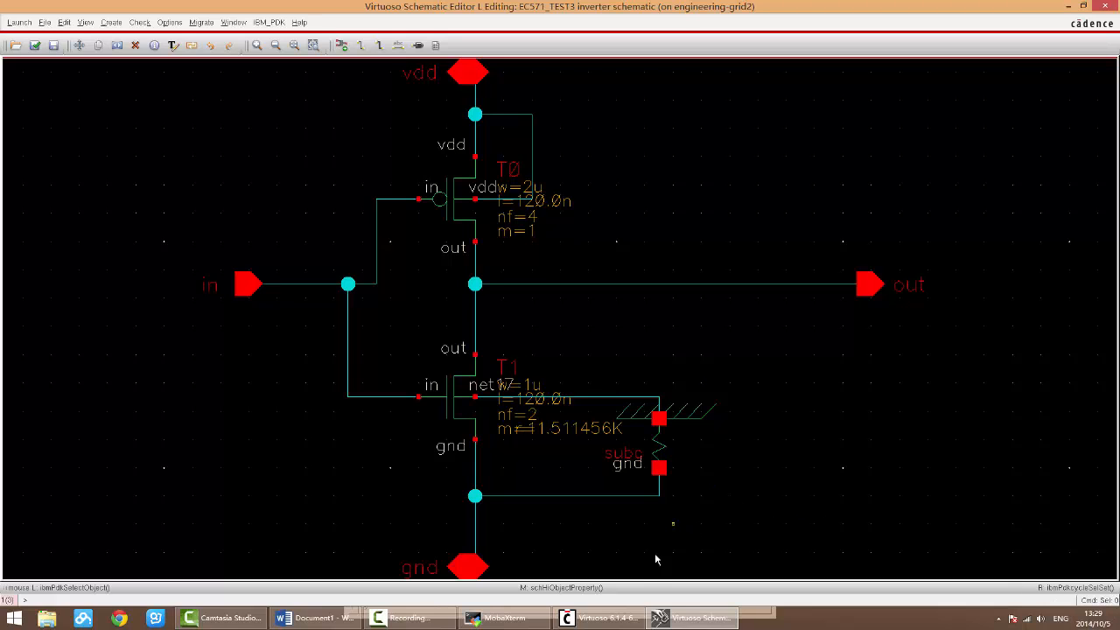
pyautogui.click(315, 617)
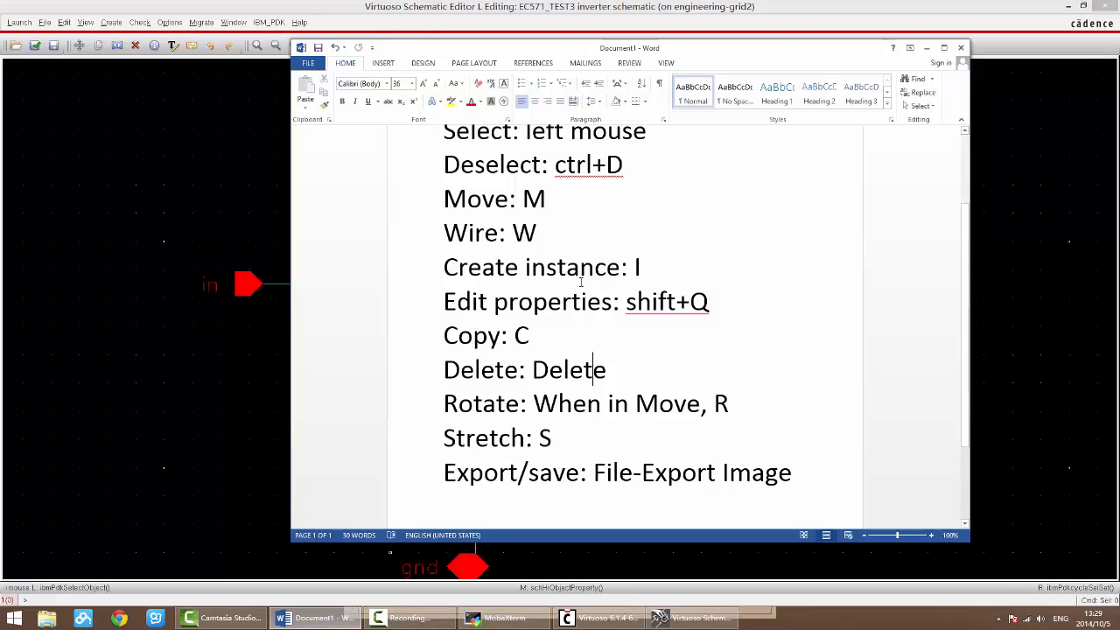
pyautogui.click(998, 362)
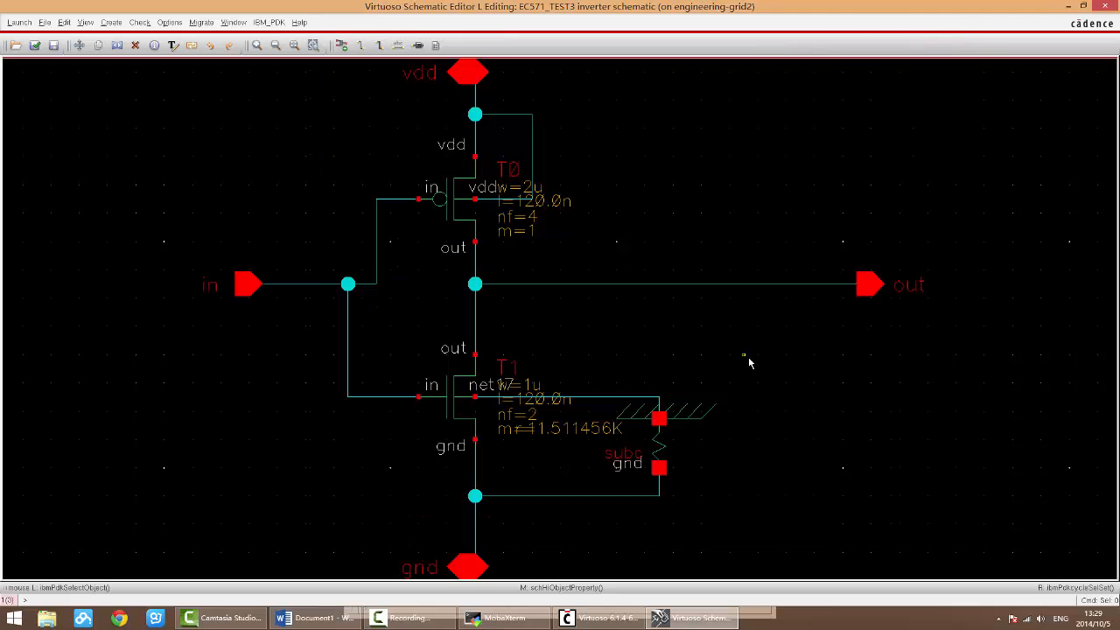
# Step: Copy the subc symbol into the empty area right of the original, and move the copy up beside transistor T0
pyautogui.press('c')
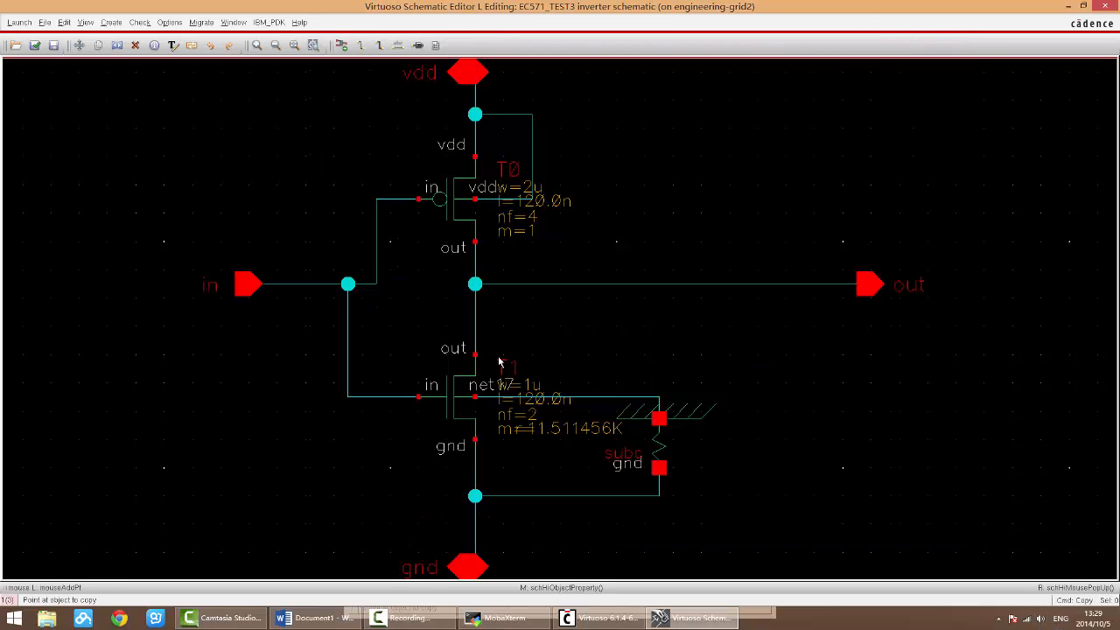
pyautogui.click(665, 444)
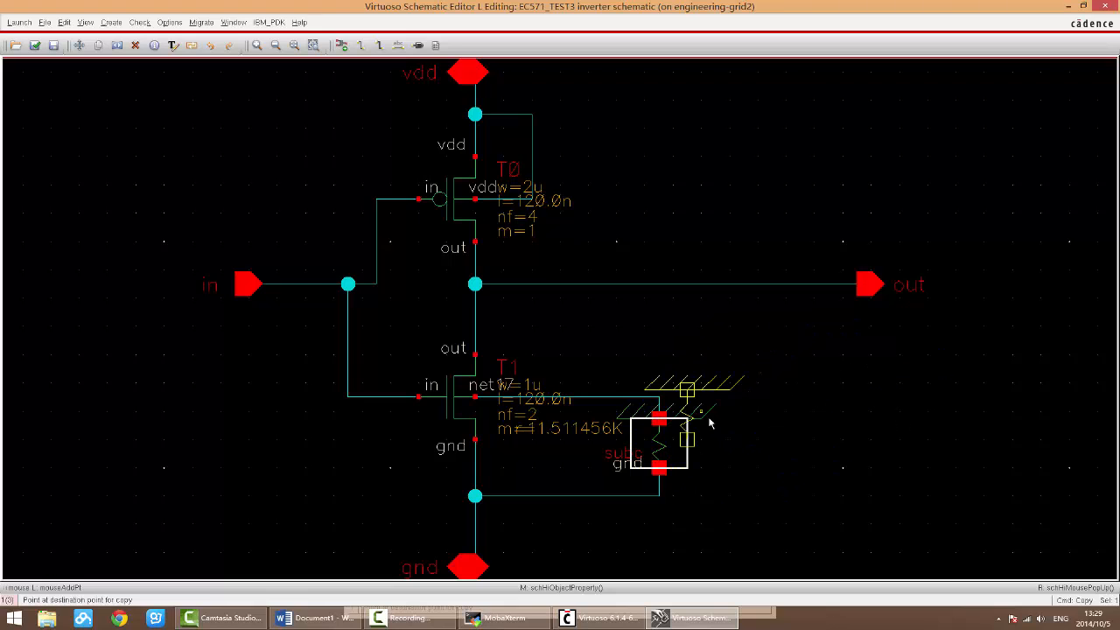
pyautogui.click(875, 450)
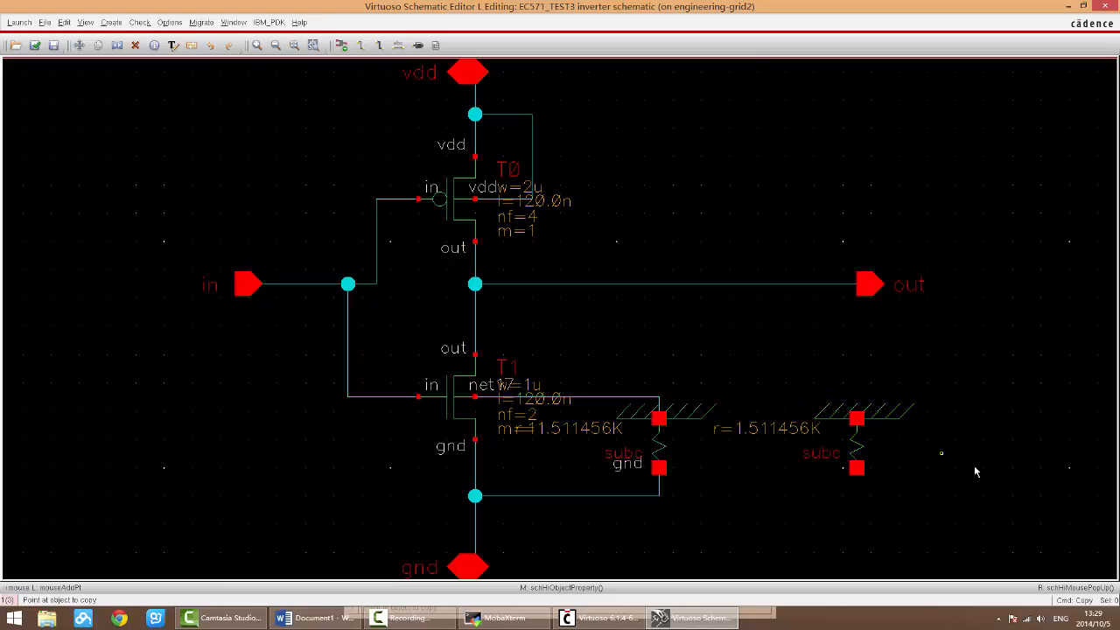
pyautogui.click(859, 450)
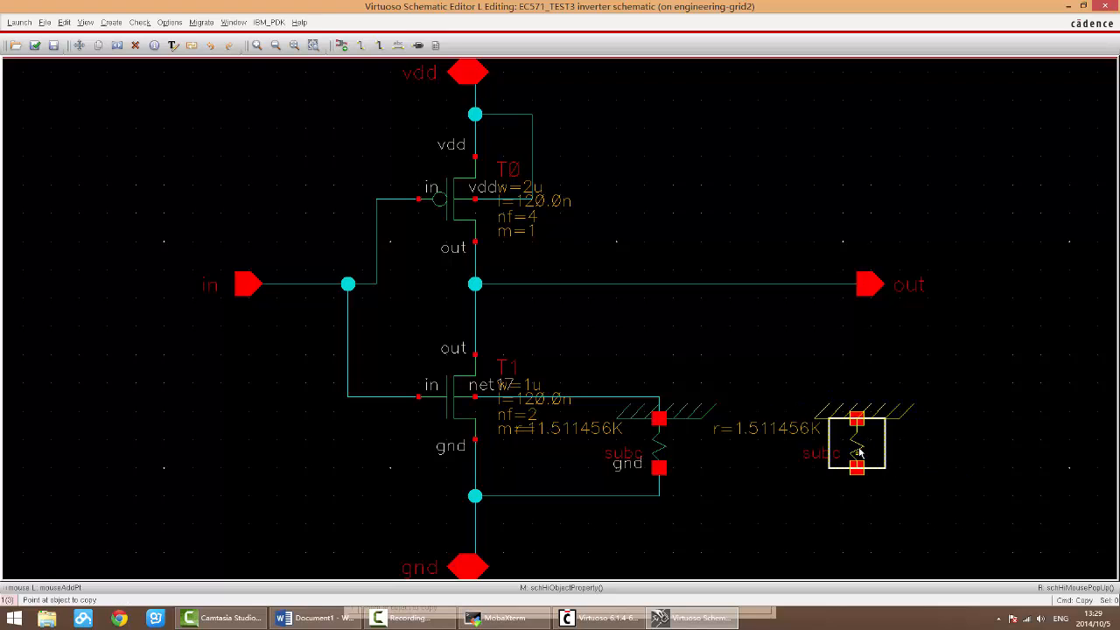
pyautogui.press('Escape')
pyautogui.press('Escape')
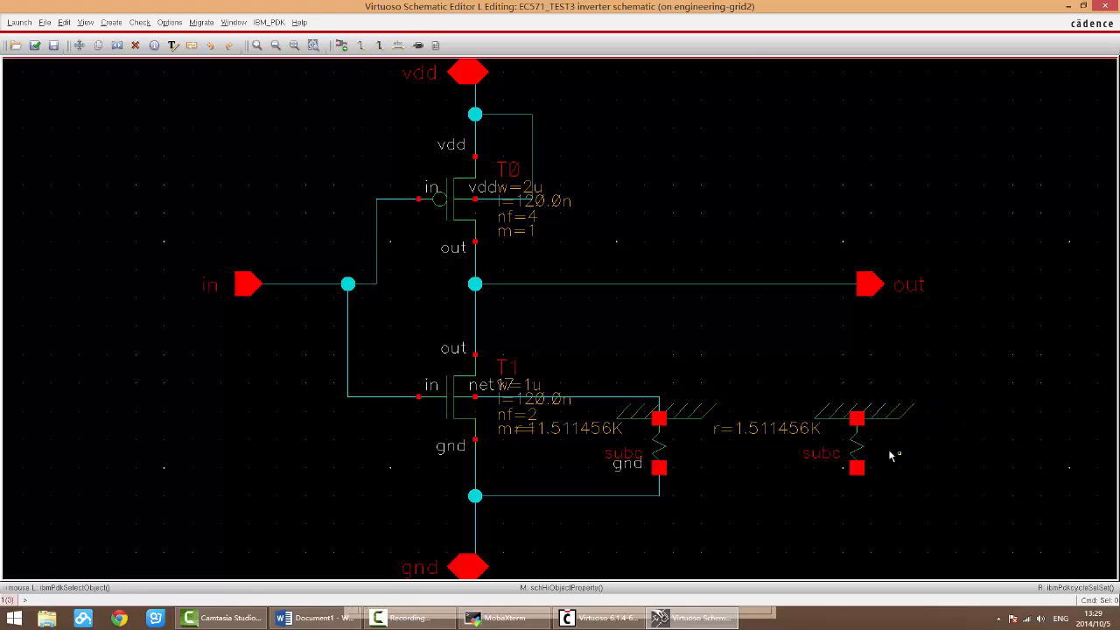
pyautogui.moveTo(870, 442); pyautogui.dragTo(658, 159)
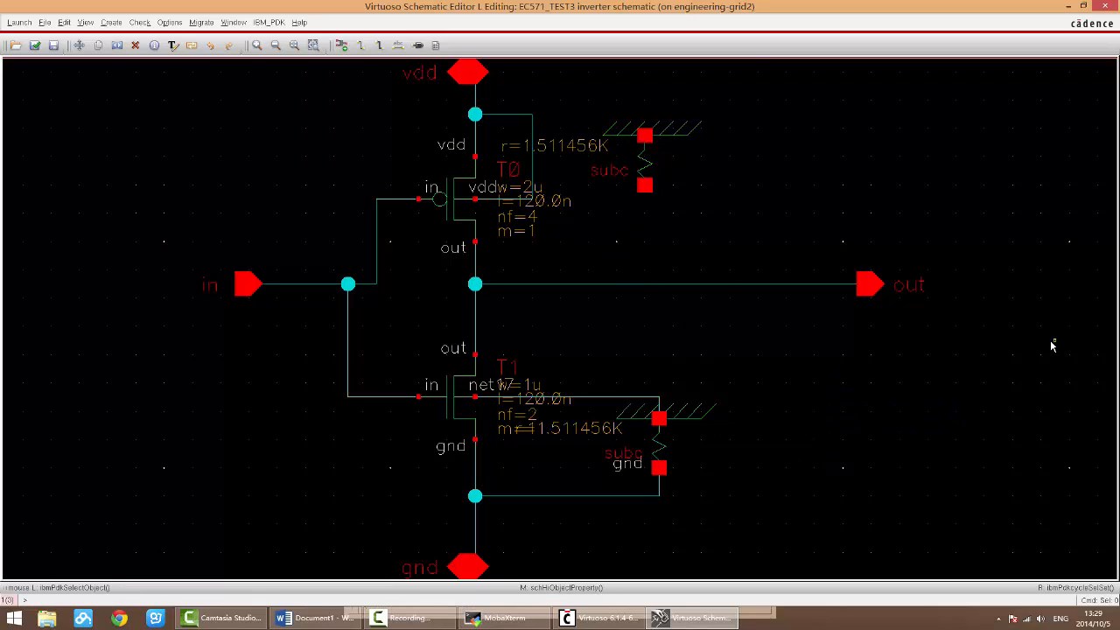
# Step: Make three more subc copies: one right of the copy beside T0, and two below the out wire right of the original
pyautogui.press('c')
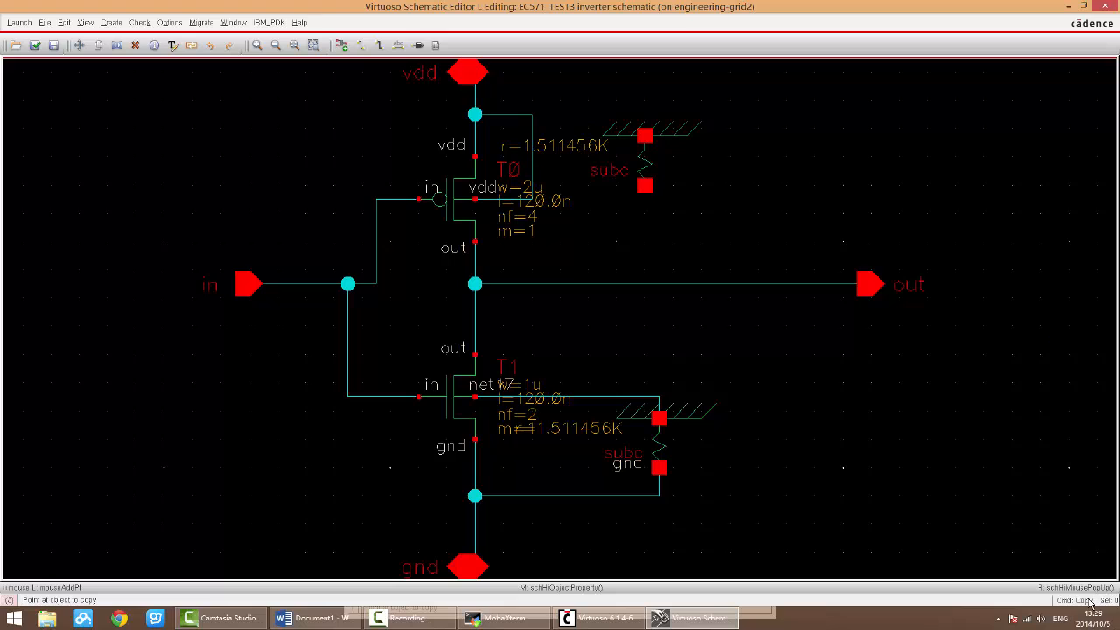
pyautogui.click(643, 159)
pyautogui.click(813, 201)
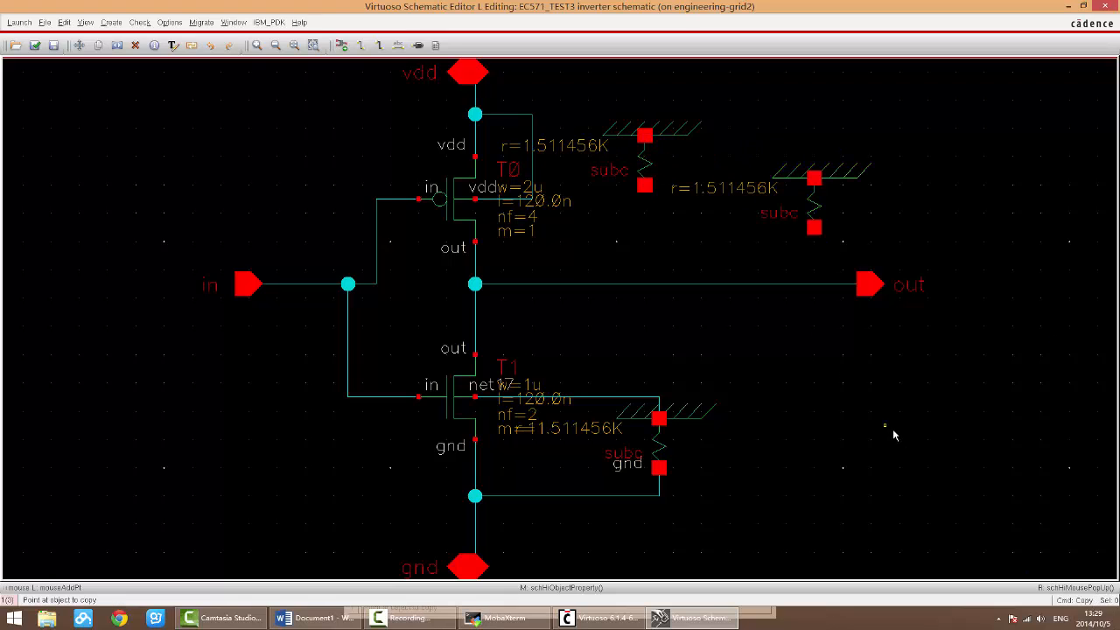
pyautogui.click(810, 220)
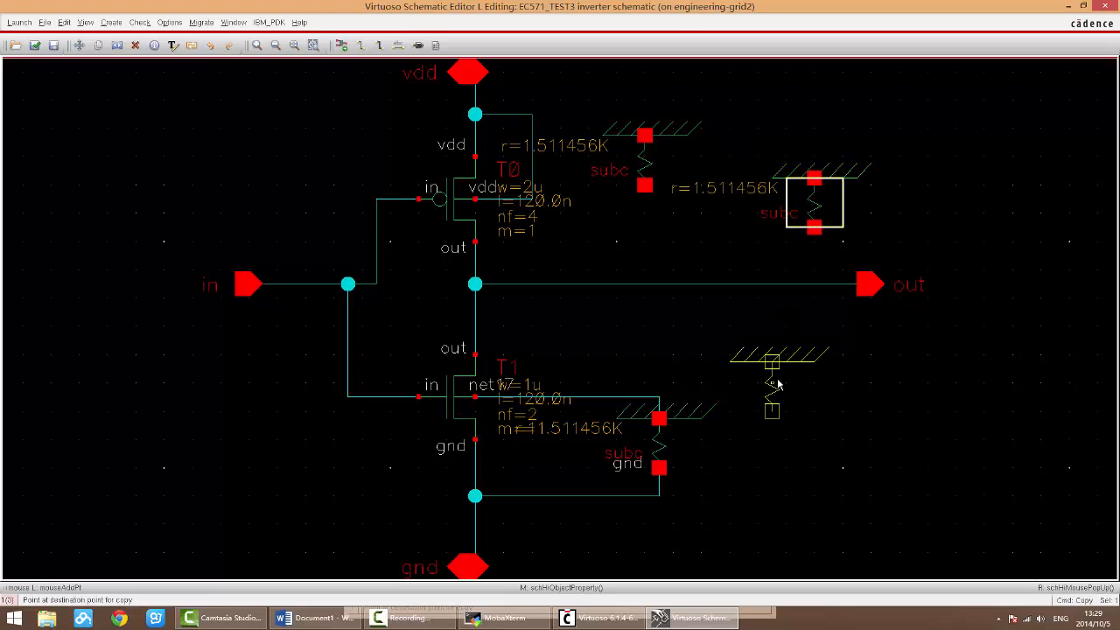
pyautogui.click(770, 403)
pyautogui.press('Escape')
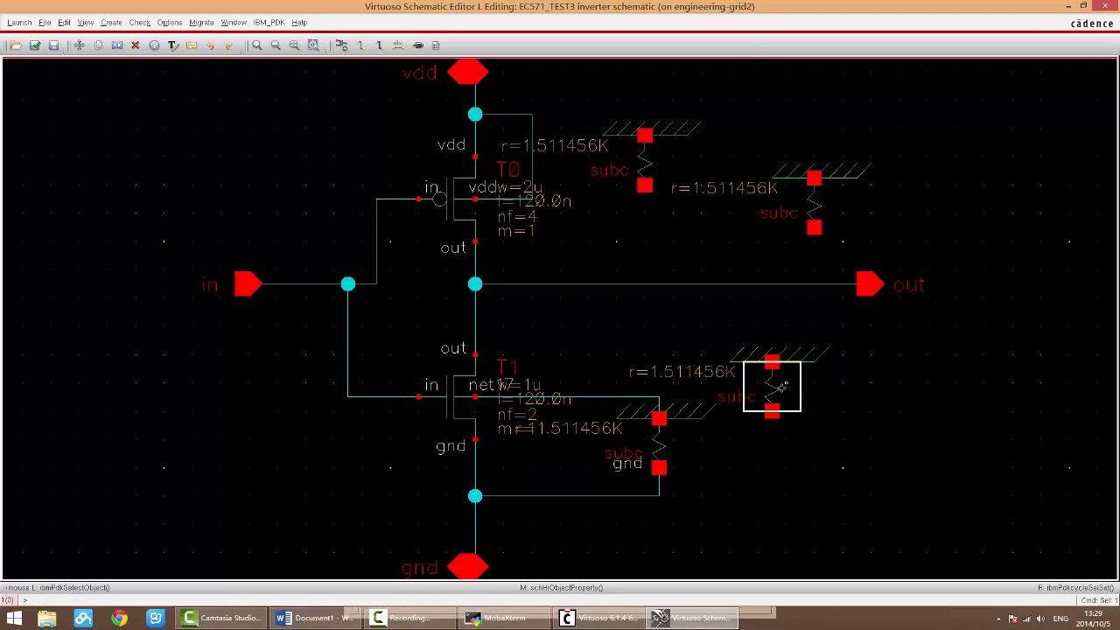
pyautogui.click(782, 384)
pyautogui.press('c')
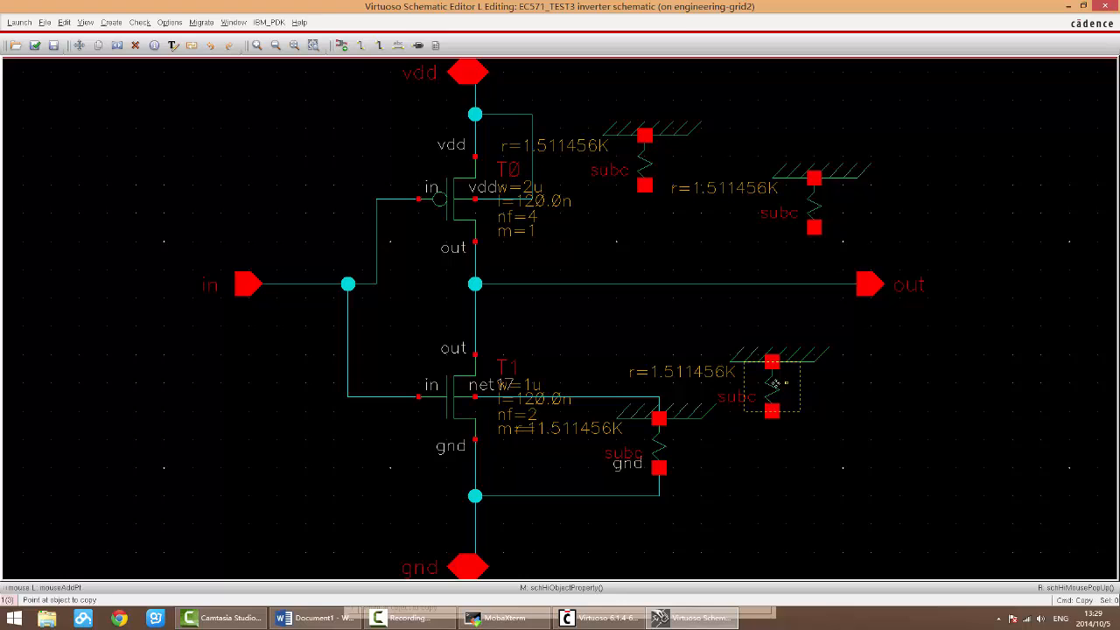
pyautogui.click(774, 383)
pyautogui.click(942, 409)
pyautogui.press('Escape')
# Step: Delete the two subc copies below the out wire and the two above it
pyautogui.moveTo(1026, 496); pyautogui.dragTo(745, 343)
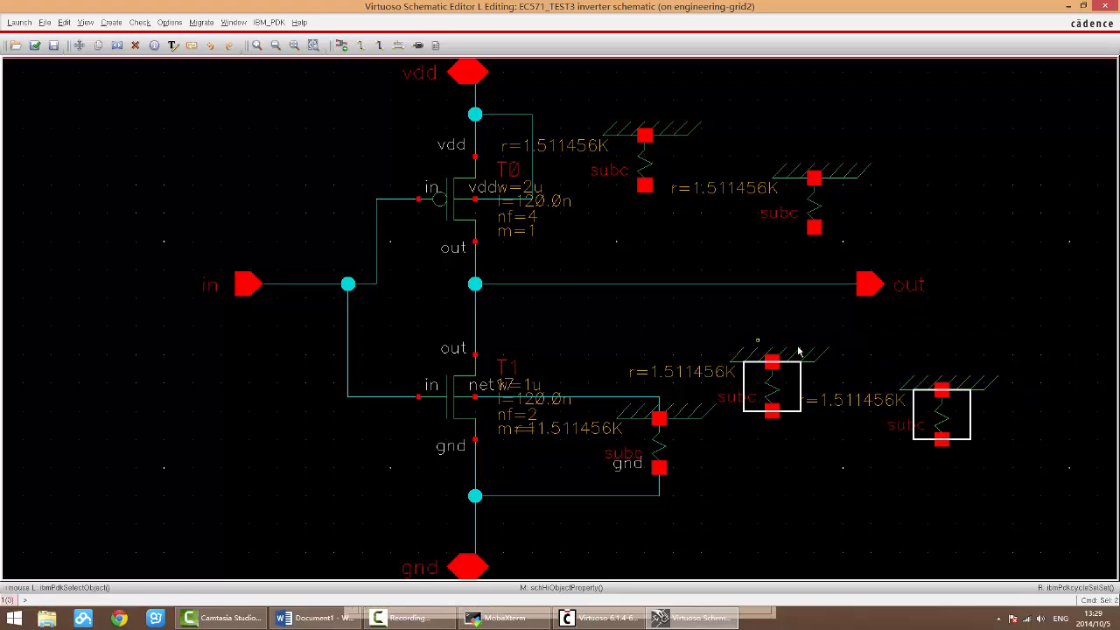
pyautogui.press('Delete')
pyautogui.moveTo(914, 227); pyautogui.dragTo(593, 109)
pyautogui.press('Delete')
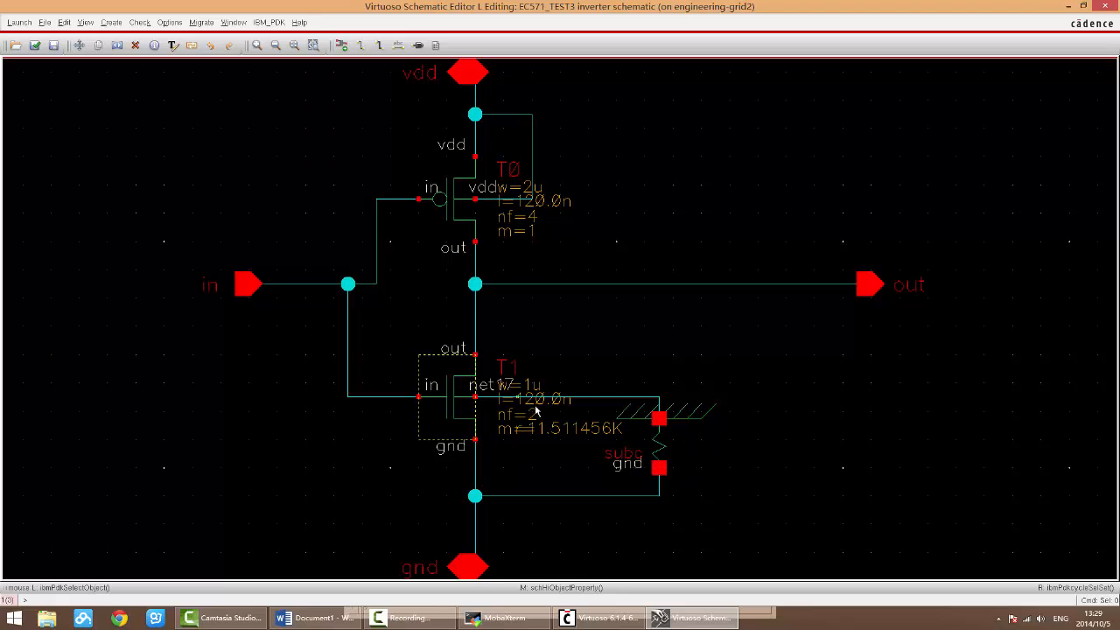
# Step: Try several area selections around transistor T1 and the subc symbol, varying which connecting wires are enclosed and clearing each selection
pyautogui.scroll(1, 536, 411)
pyautogui.scroll(-2, 510, 394)
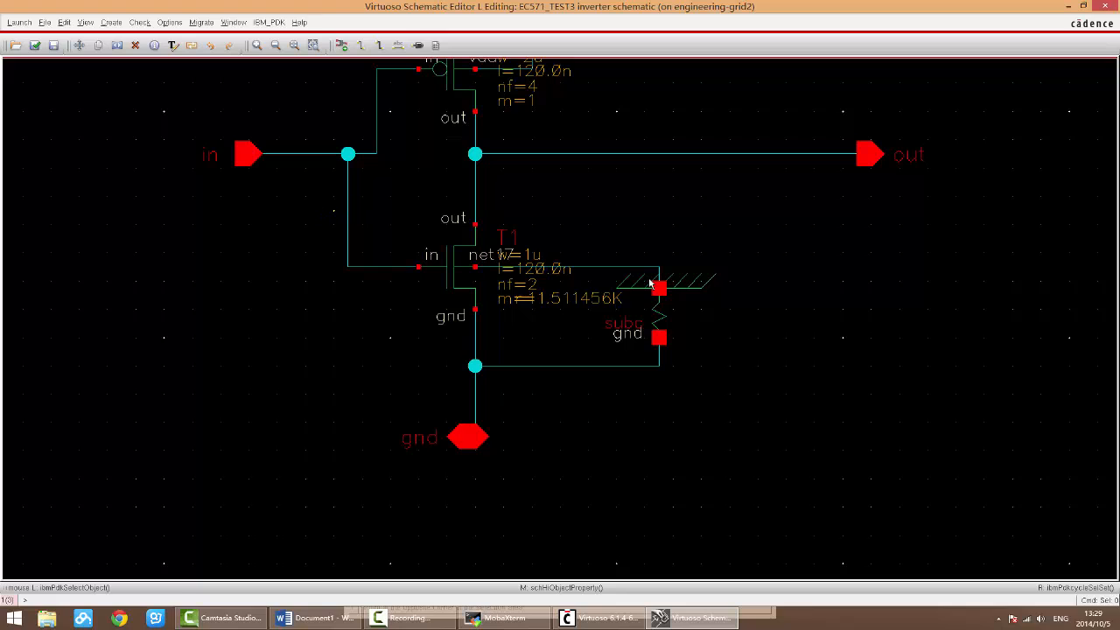
pyautogui.moveTo(332, 211); pyautogui.dragTo(731, 381)
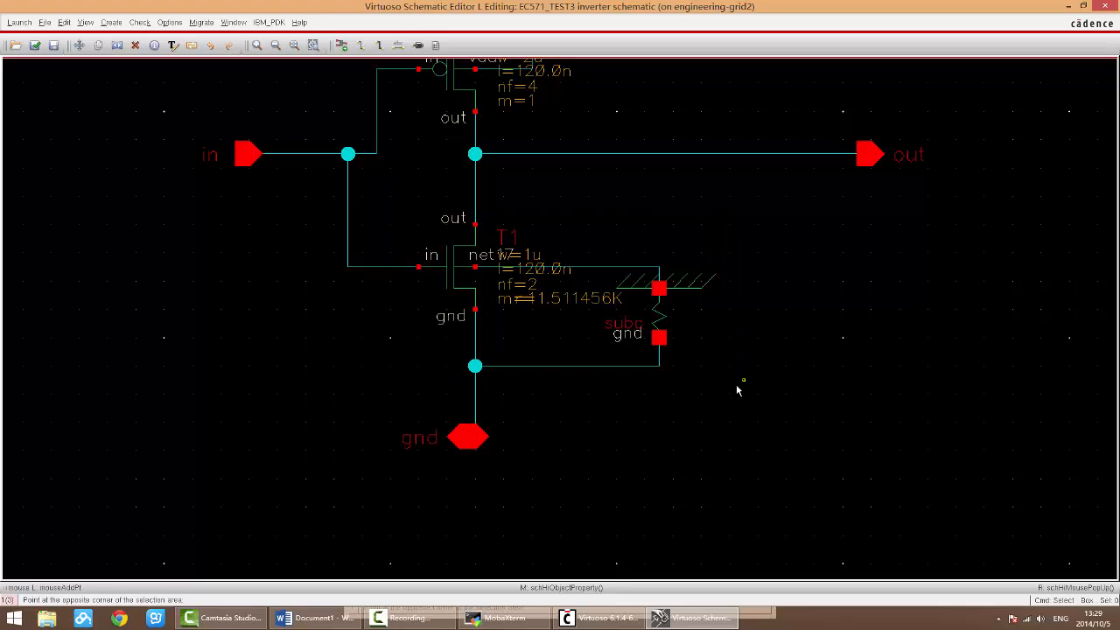
pyautogui.click(692, 393)
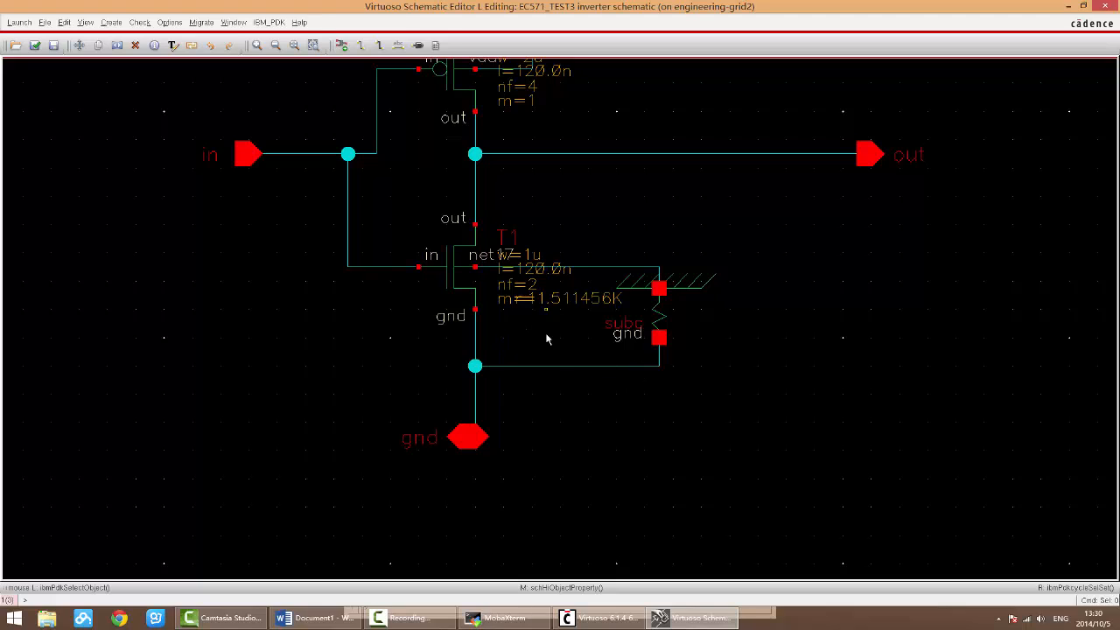
pyautogui.moveTo(363, 196); pyautogui.dragTo(732, 425)
pyautogui.click(334, 165)
pyautogui.moveTo(368, 183); pyautogui.dragTo(695, 357)
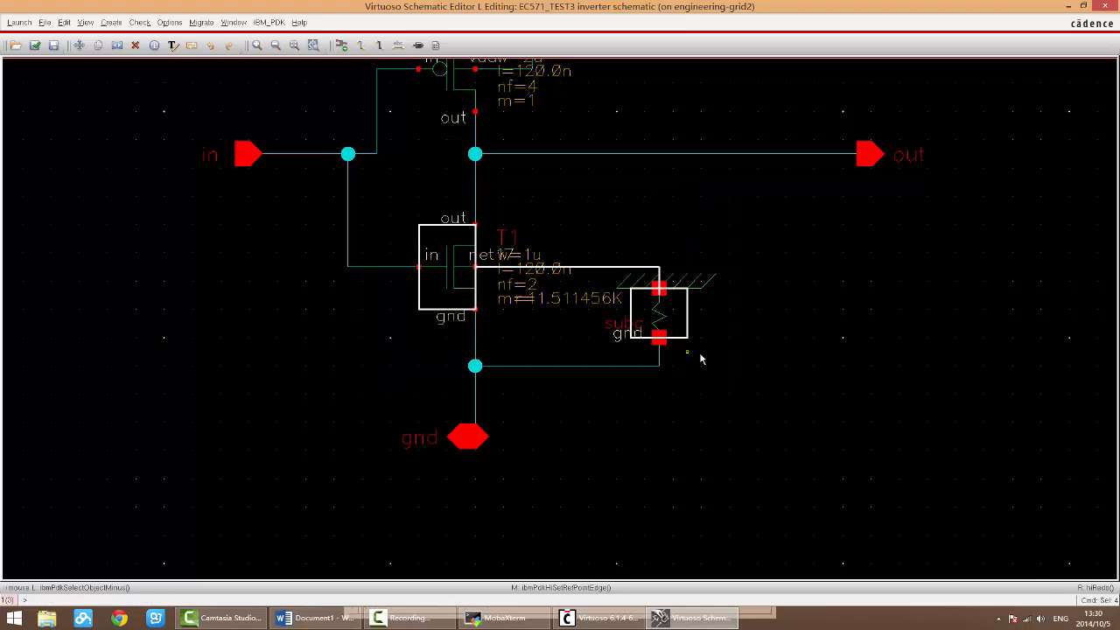
pyautogui.click(388, 211)
pyautogui.moveTo(388, 211); pyautogui.dragTo(688, 369)
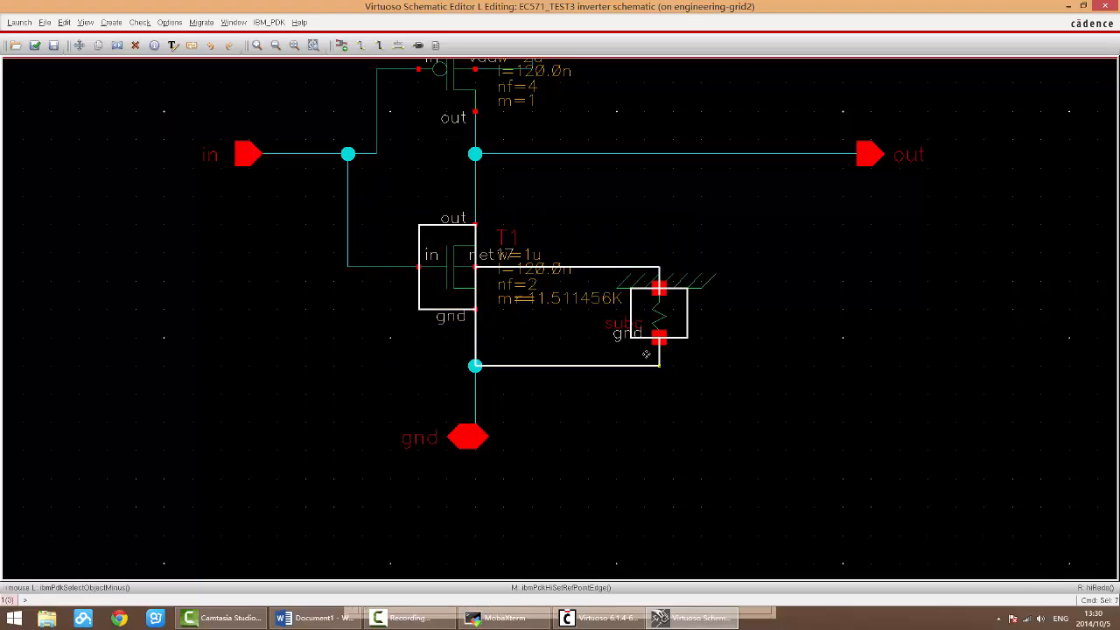
pyautogui.click(387, 219)
# Step: Copy transistor T1, the subc symbol and their connecting wires into the empty area on the right, and undo the copy
pyautogui.moveTo(390, 224); pyautogui.dragTo(726, 368)
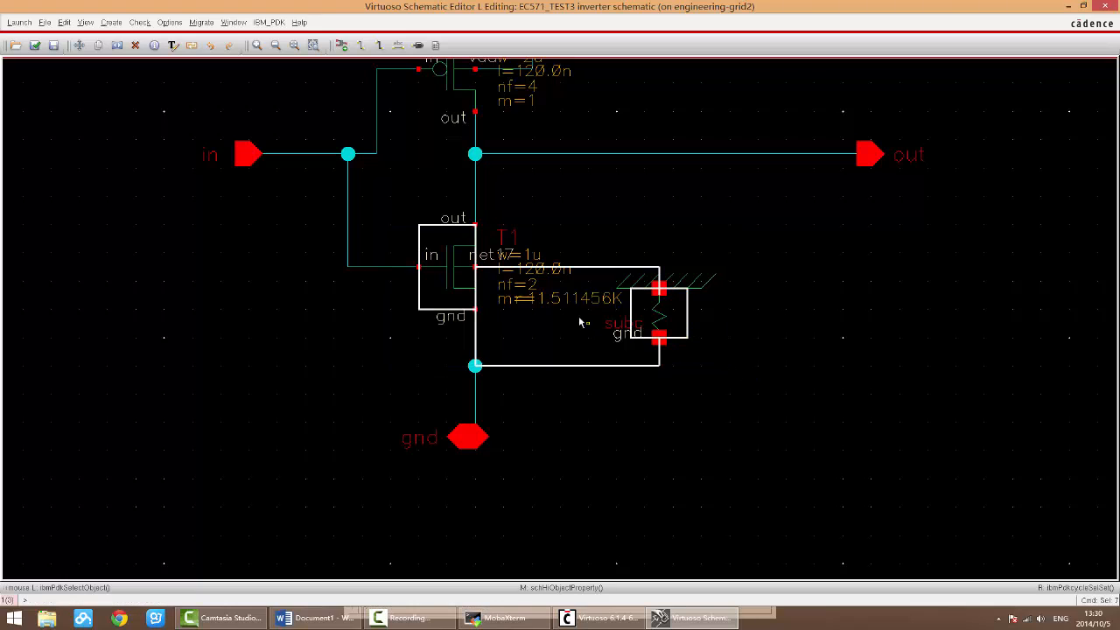
pyautogui.press('c')
pyautogui.click(461, 277)
pyautogui.click(829, 305)
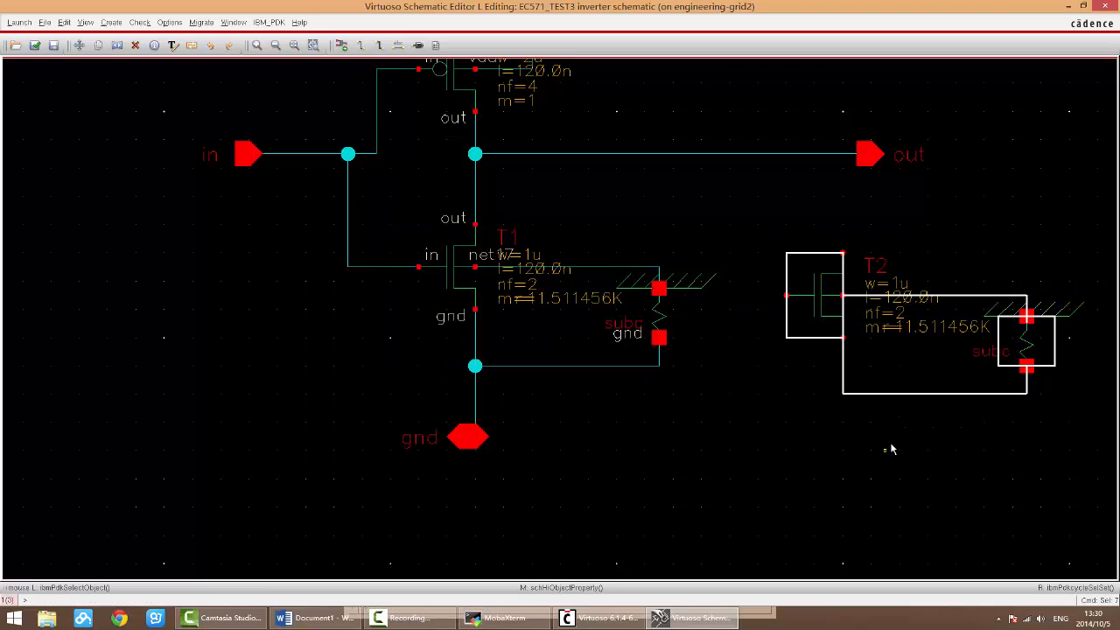
pyautogui.press('u')
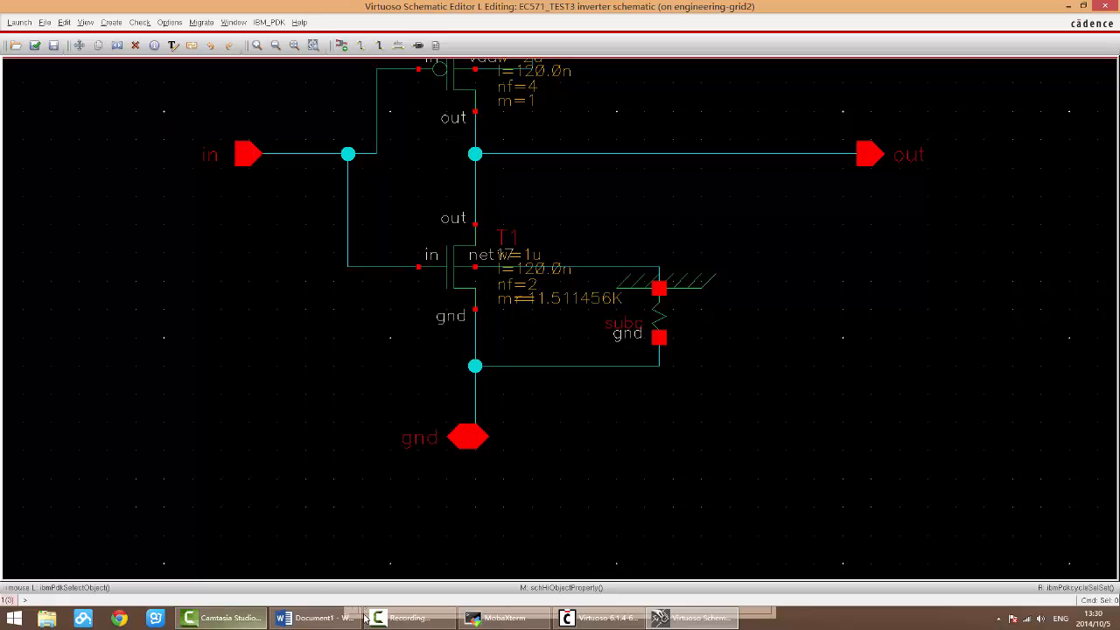
# Step: Check the Delete entry in the Word notes, and delete transistor T1 from the inverter schematic
pyautogui.click(313, 618)
pyautogui.moveTo(619, 371); pyautogui.dragTo(463, 369)
pyautogui.click(556, 331)
pyautogui.click(1093, 318)
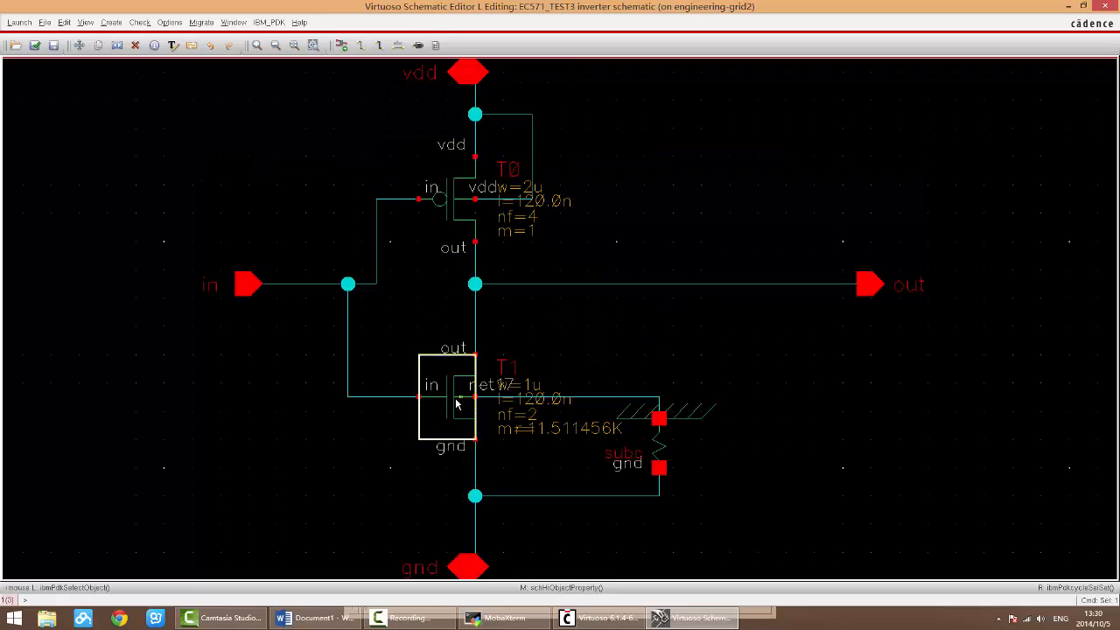
pyautogui.press('Delete')
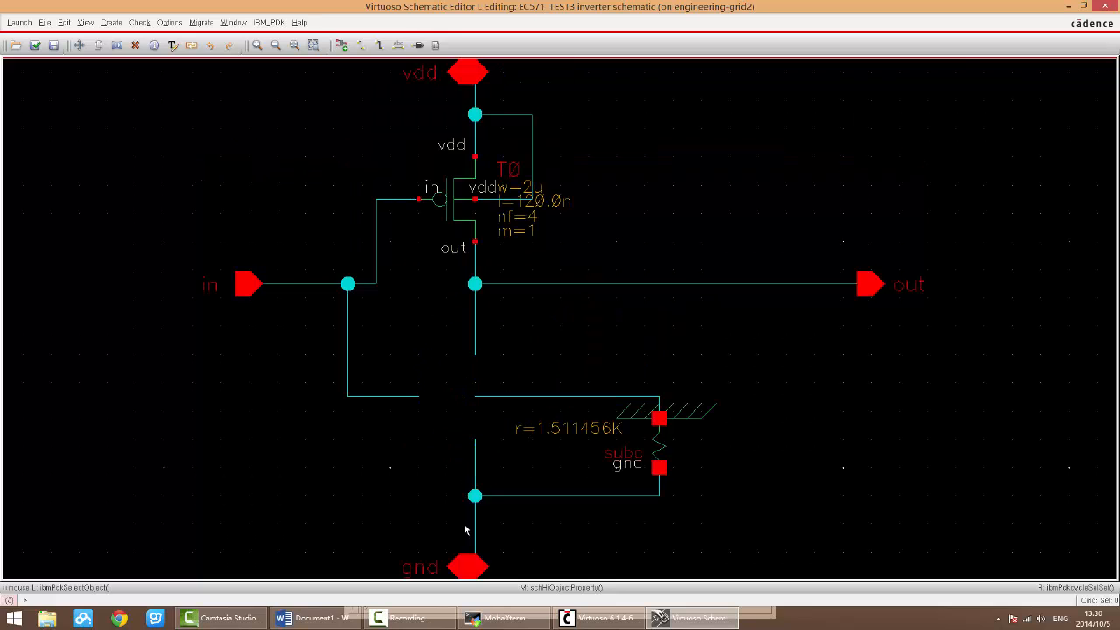
# Step: Switch to the Word notes and add the line "Undo: U" below the Delete entry
pyautogui.click(315, 618)
pyautogui.click(638, 368)
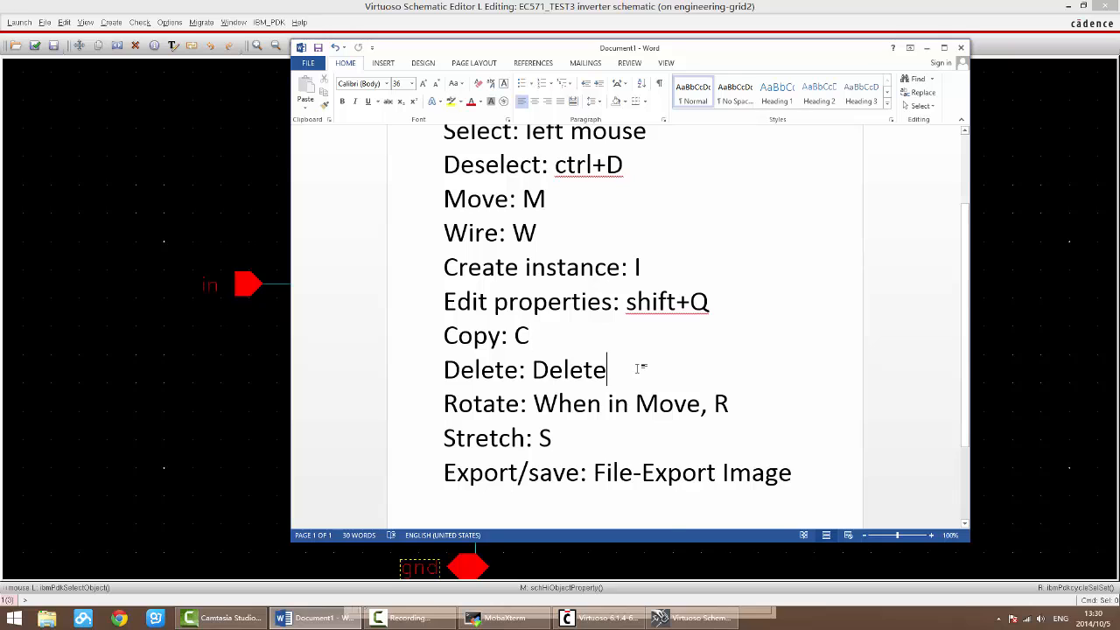
pyautogui.press('Return')
pyautogui.write('Und')
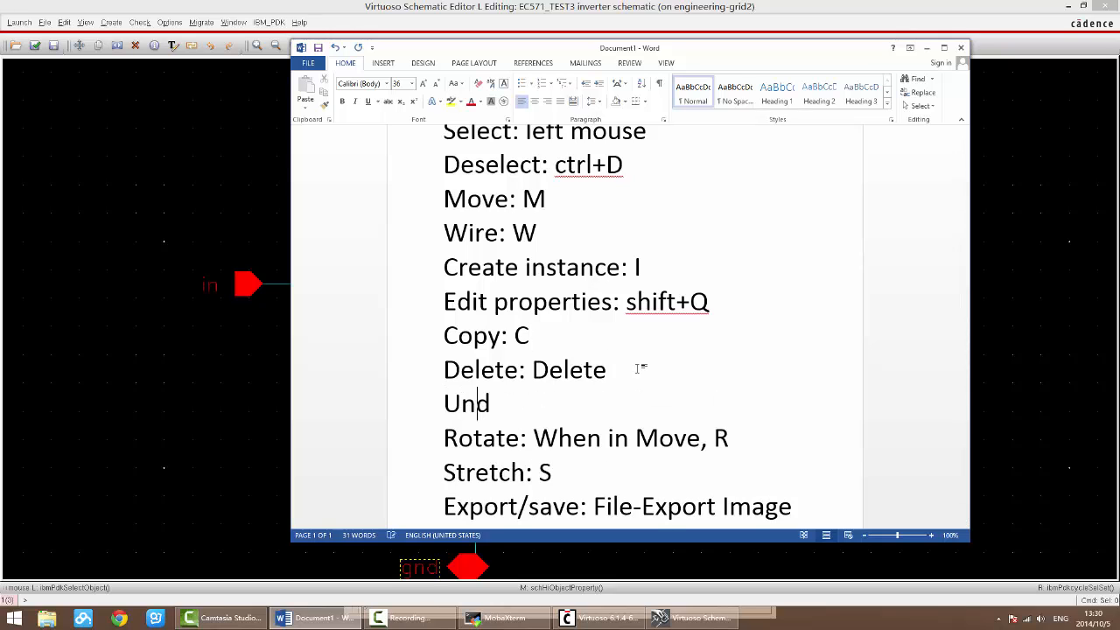
pyautogui.write('o: U')
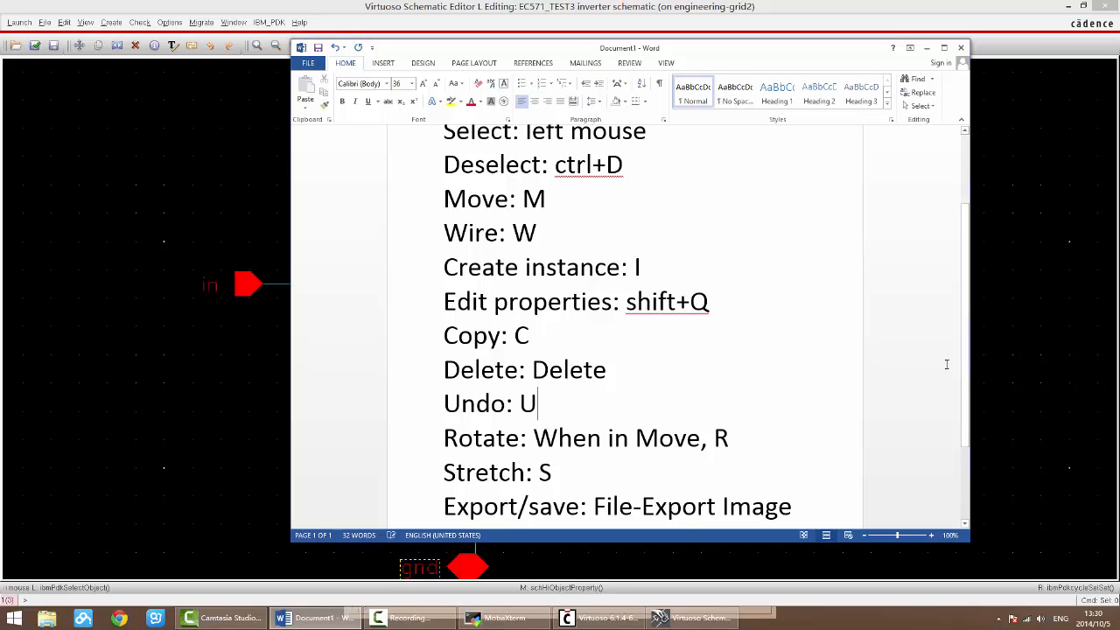
# Step: Return to the inverter schematic and undo the deletion of transistor T1
pyautogui.click(1027, 367)
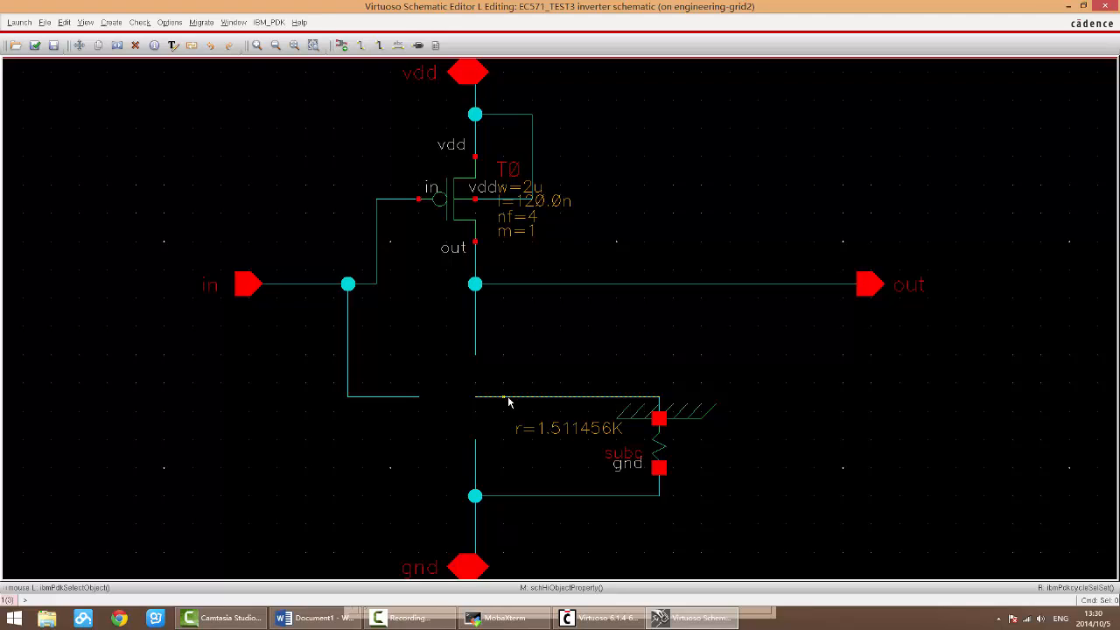
pyautogui.press('u')
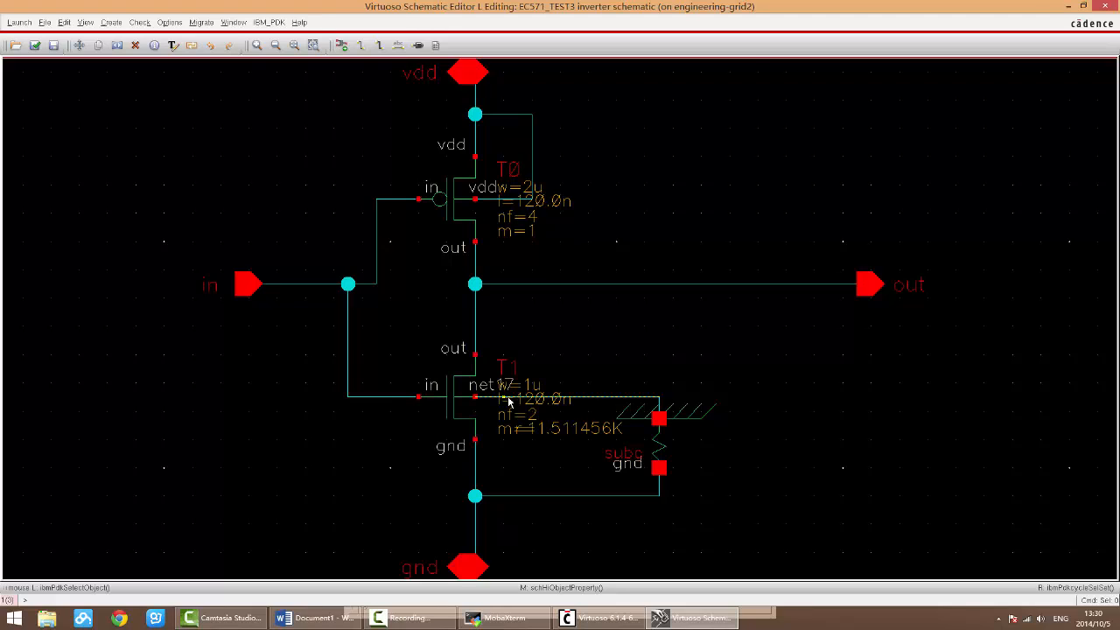
# Step: Delete transistor T1, the out pin, the subc symbol, transistor T0 and the in pin one after another
pyautogui.click(466, 395)
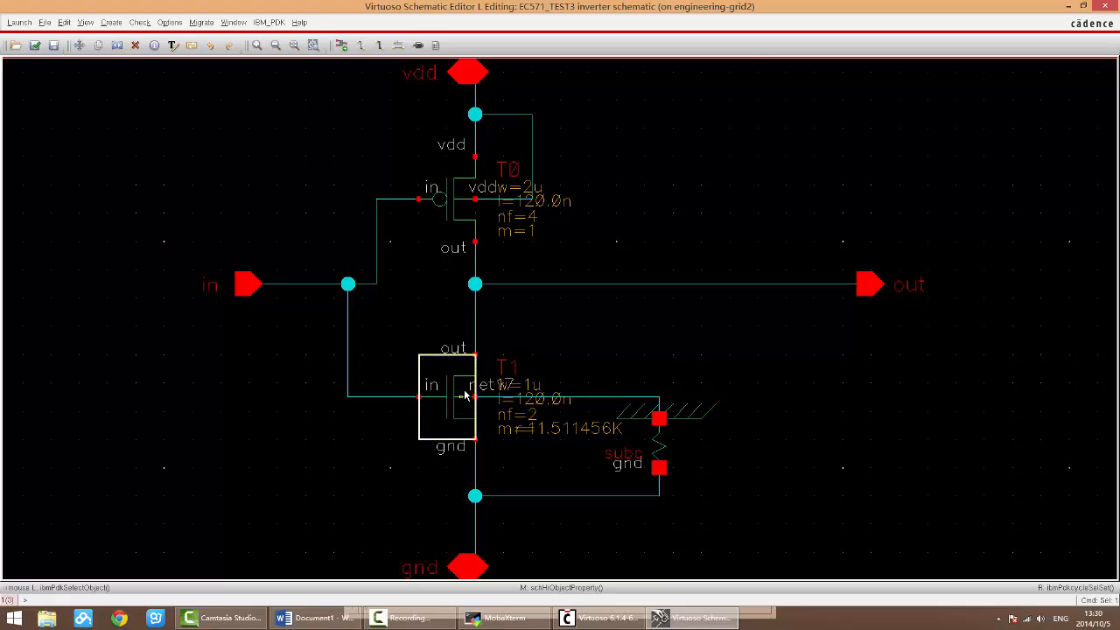
pyautogui.press('Delete')
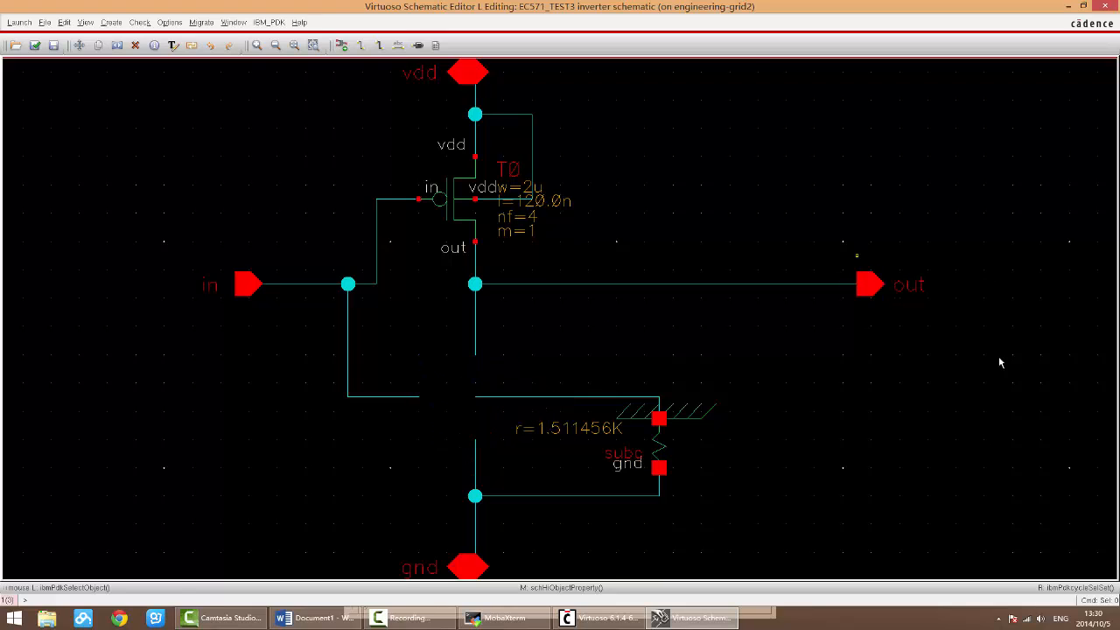
pyautogui.moveTo(857, 256); pyautogui.dragTo(1002, 362)
pyautogui.press('Delete')
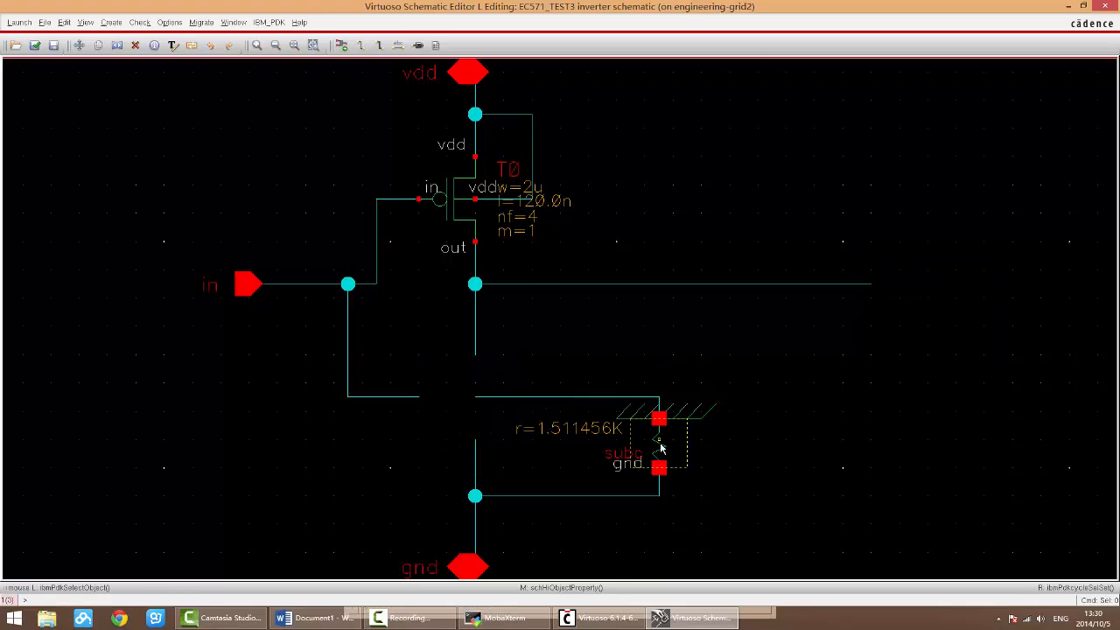
pyautogui.click(661, 449)
pyautogui.press('Delete')
pyautogui.click(459, 197)
pyautogui.press('Delete')
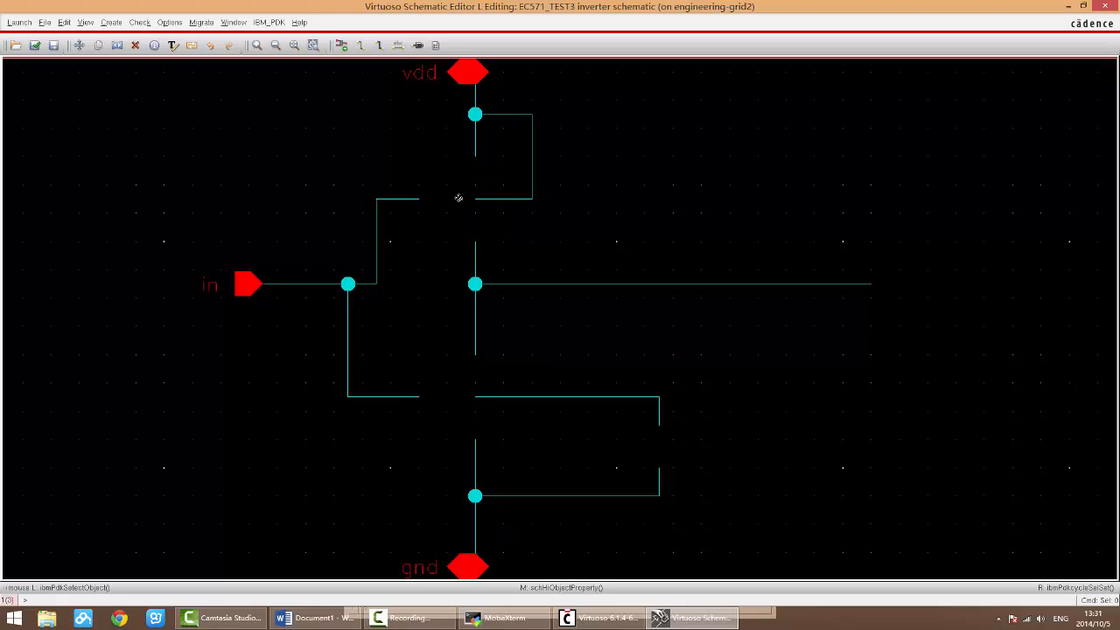
pyautogui.moveTo(121, 197); pyautogui.dragTo(362, 358)
pyautogui.press('Delete')
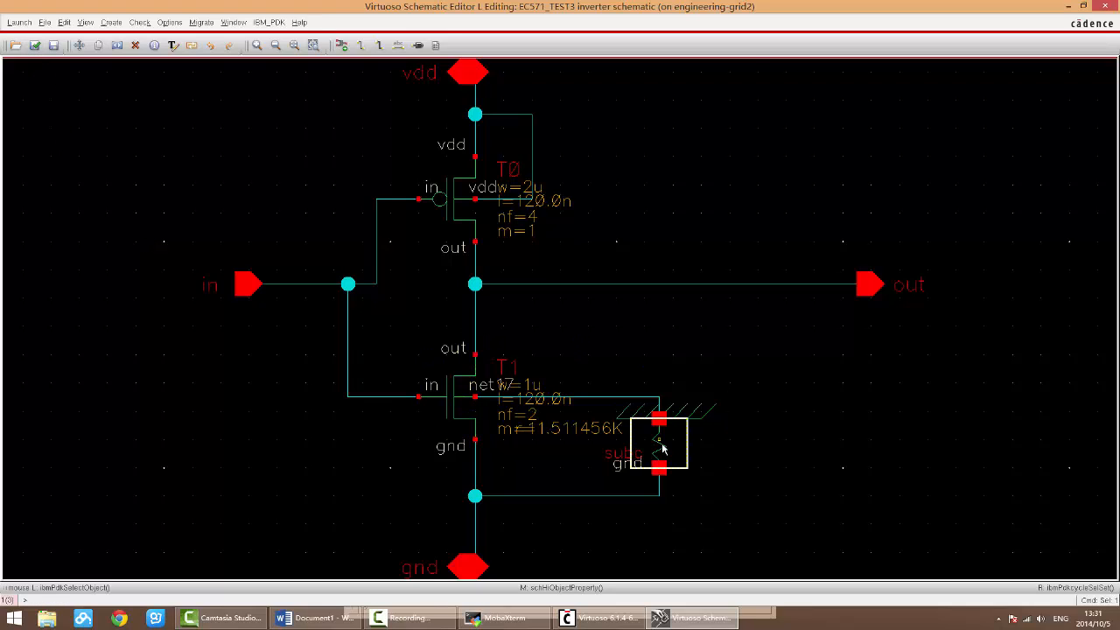
# Step: Delete the subc symbol, check and save the schematic twice, and dismiss the check report each time
pyautogui.press('Delete')
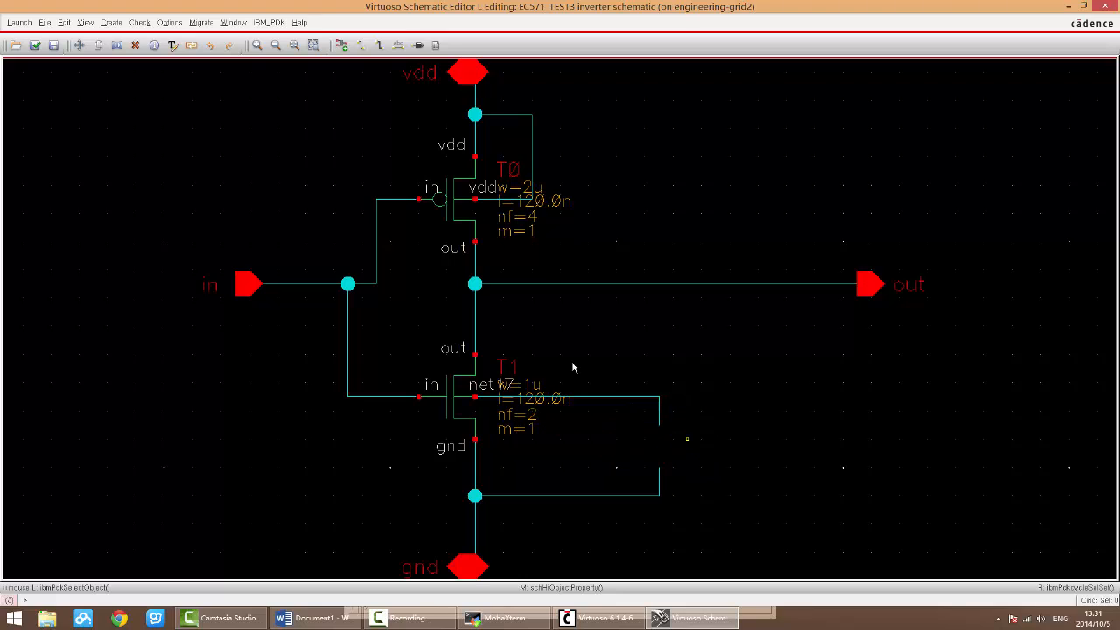
pyautogui.click(34, 44)
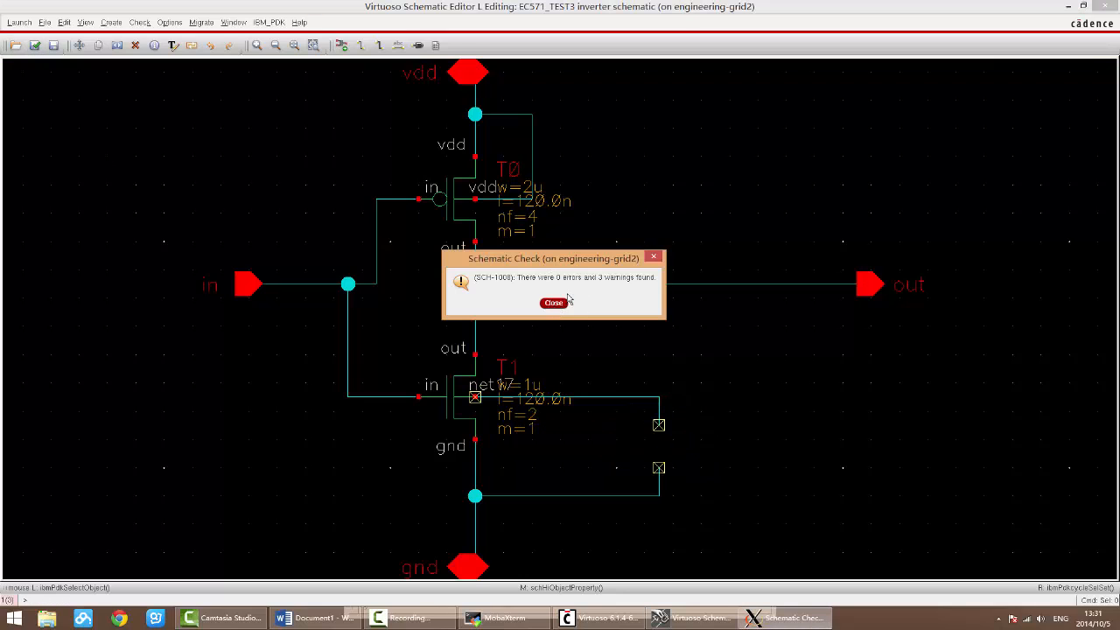
pyautogui.click(560, 306)
pyautogui.click(34, 45)
pyautogui.click(554, 303)
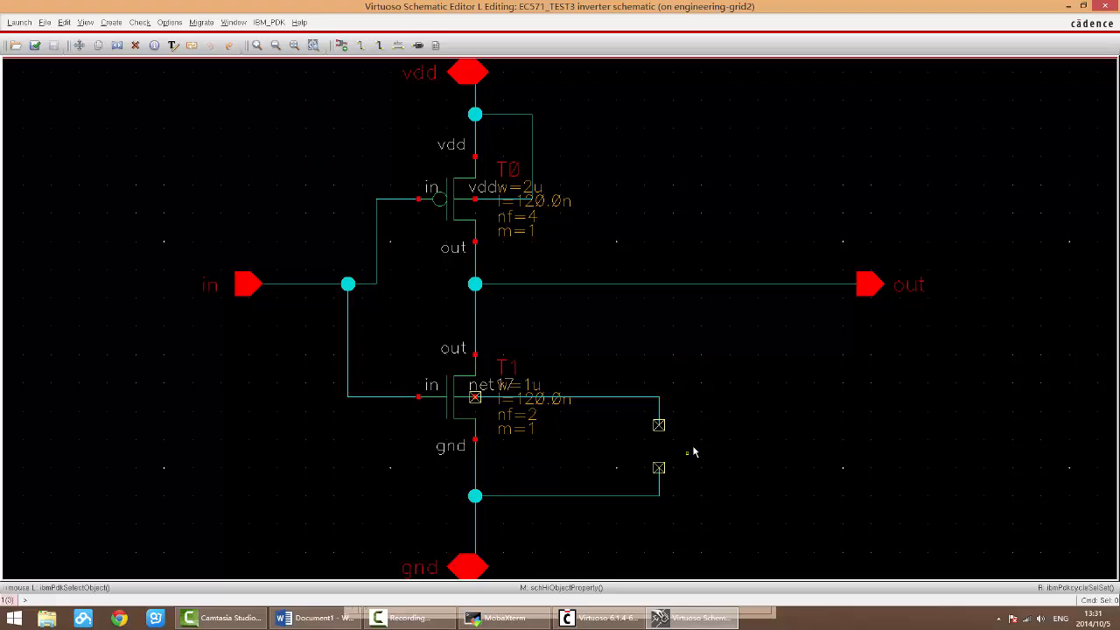
pyautogui.press('i')
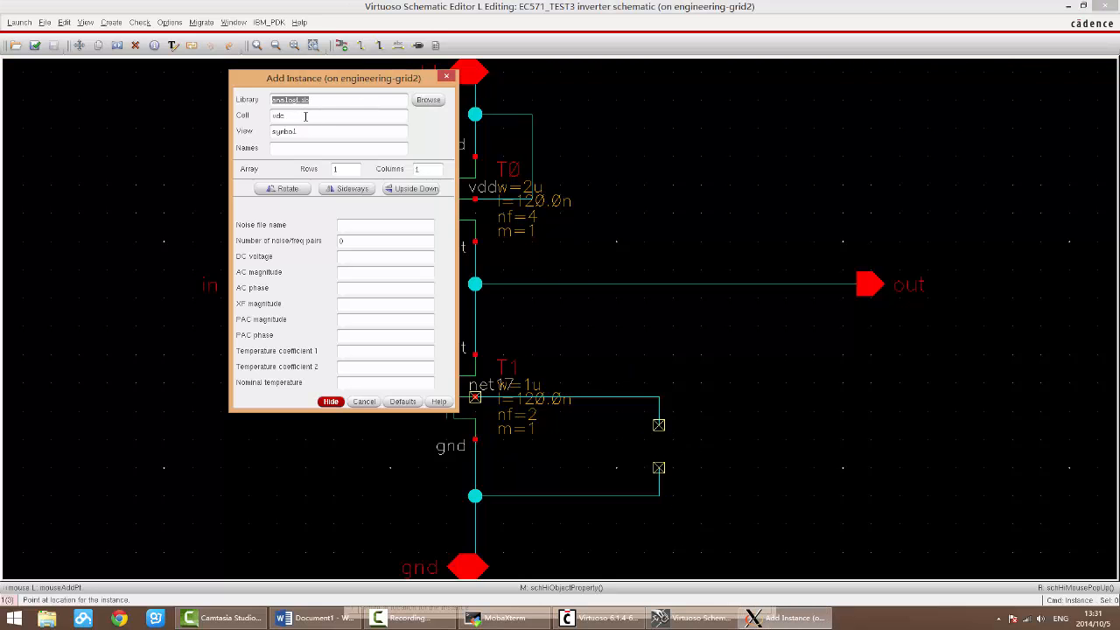
pyautogui.moveTo(305, 116); pyautogui.dragTo(242, 117)
pyautogui.press('Escape')
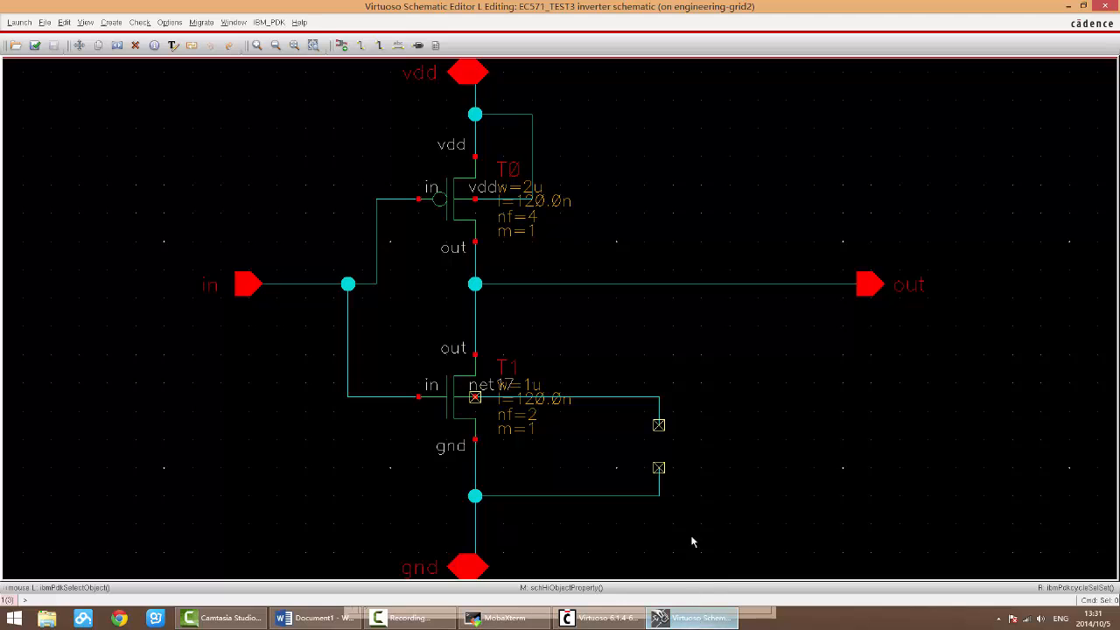
# Step: Place a subc instance from the bicmos8hp library in the empty area beside the open wire ends
pyautogui.press('i')
pyautogui.click(425, 102)
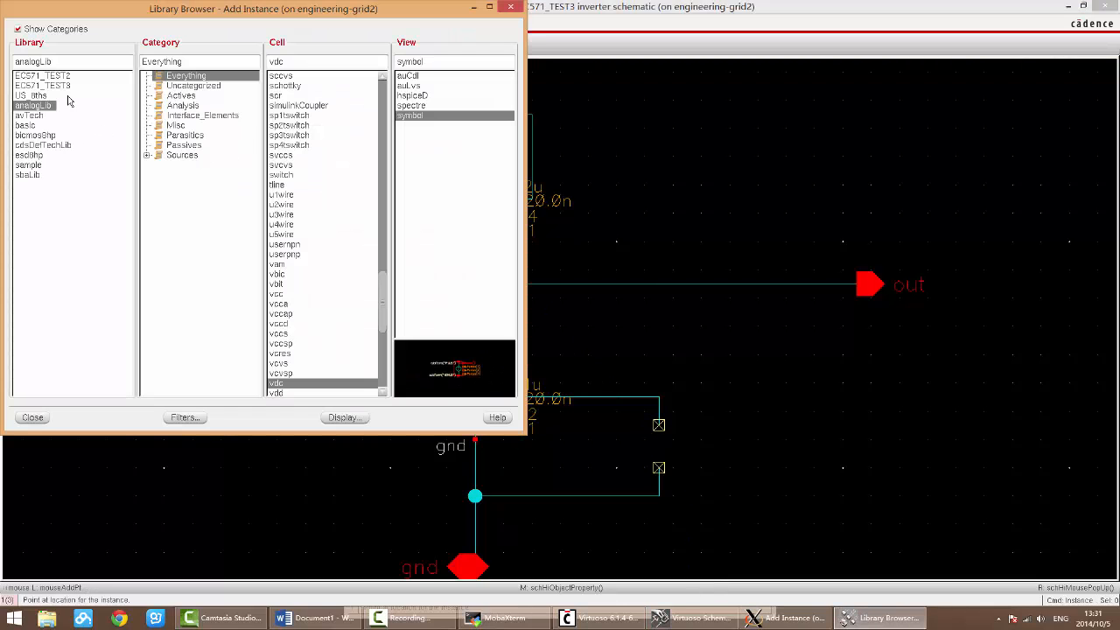
pyautogui.click(35, 135)
pyautogui.click(297, 61)
pyautogui.write('su')
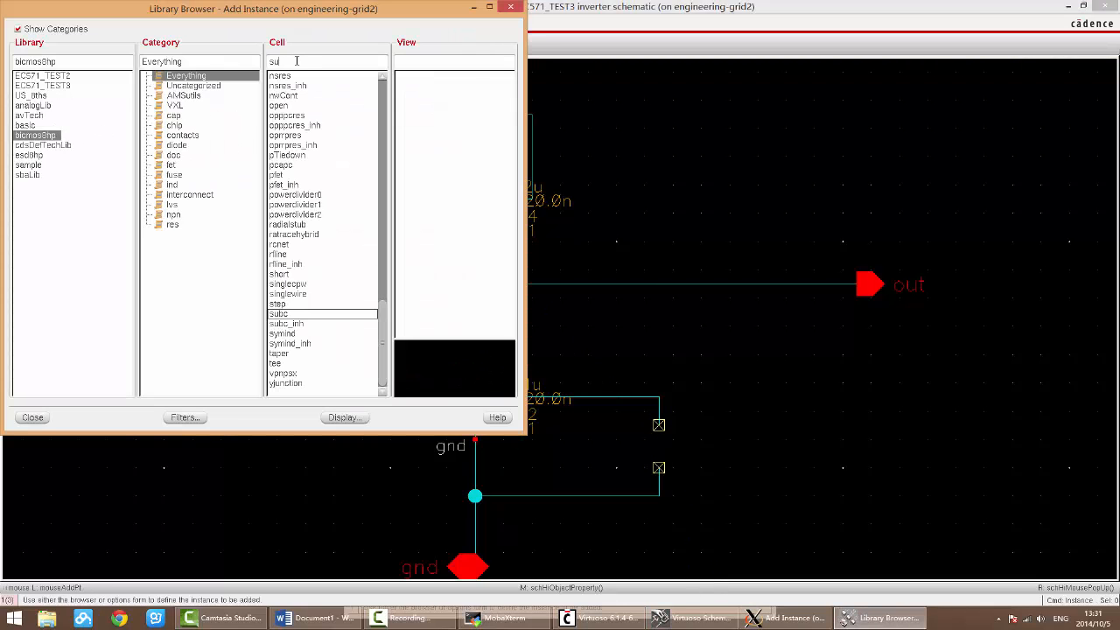
pyautogui.write('bc')
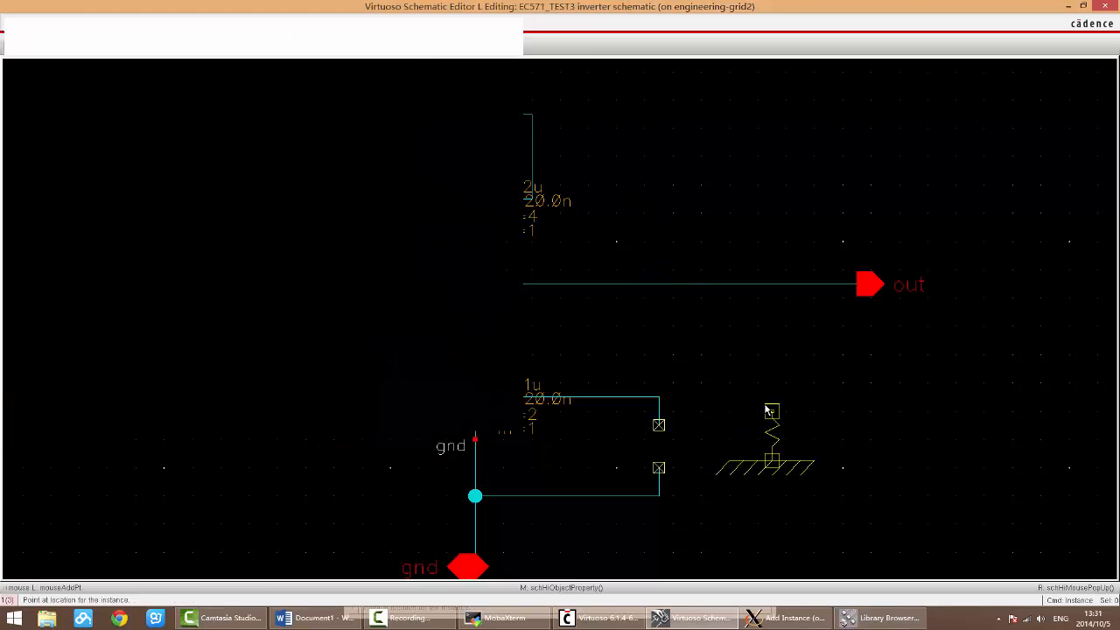
pyautogui.click(766, 411)
# Step: Switch to the Word notes and examine the Rotate entry and its explanation
pyautogui.click(315, 617)
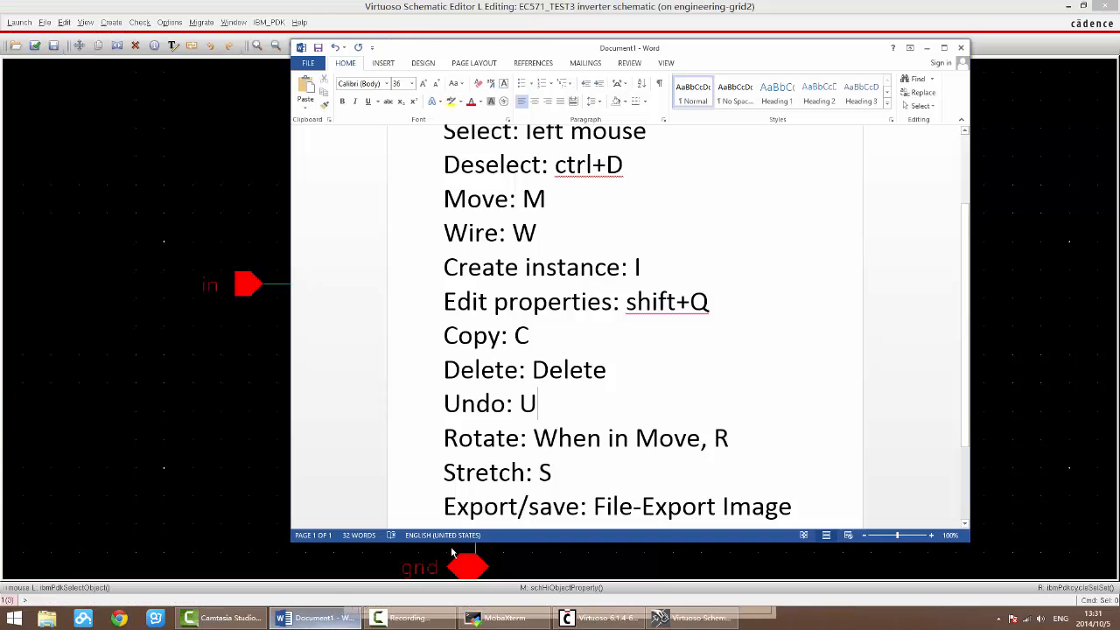
pyautogui.moveTo(733, 435); pyautogui.dragTo(354, 446)
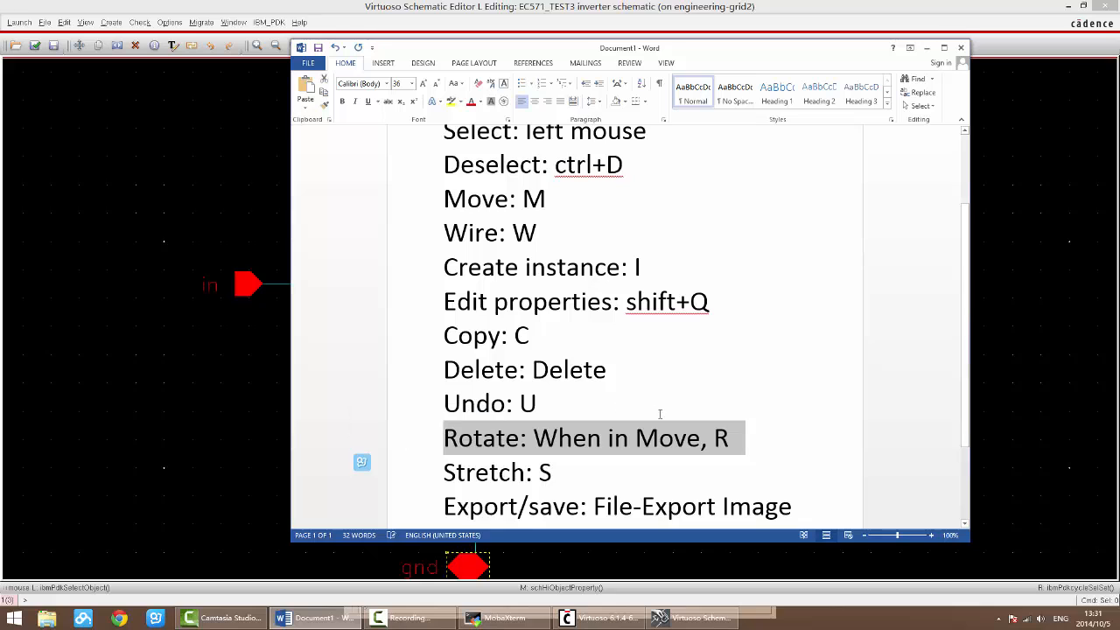
pyautogui.click(746, 446)
pyautogui.click(537, 439)
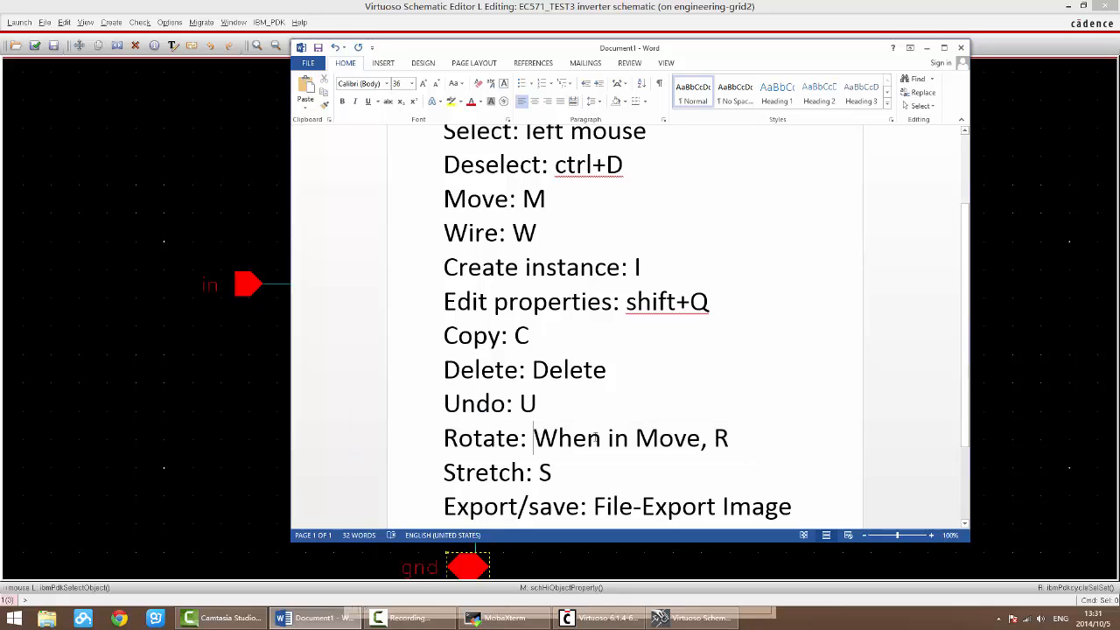
pyautogui.moveTo(534, 437); pyautogui.dragTo(716, 441)
pyautogui.click(740, 442)
pyautogui.click(750, 442)
pyautogui.click(769, 447)
# Step: Back in the schematic, move the subc symbol, rotating it repeatedly until it is upside down, and place it next to the open wire ends
pyautogui.hotkey('alt', 'Tab')
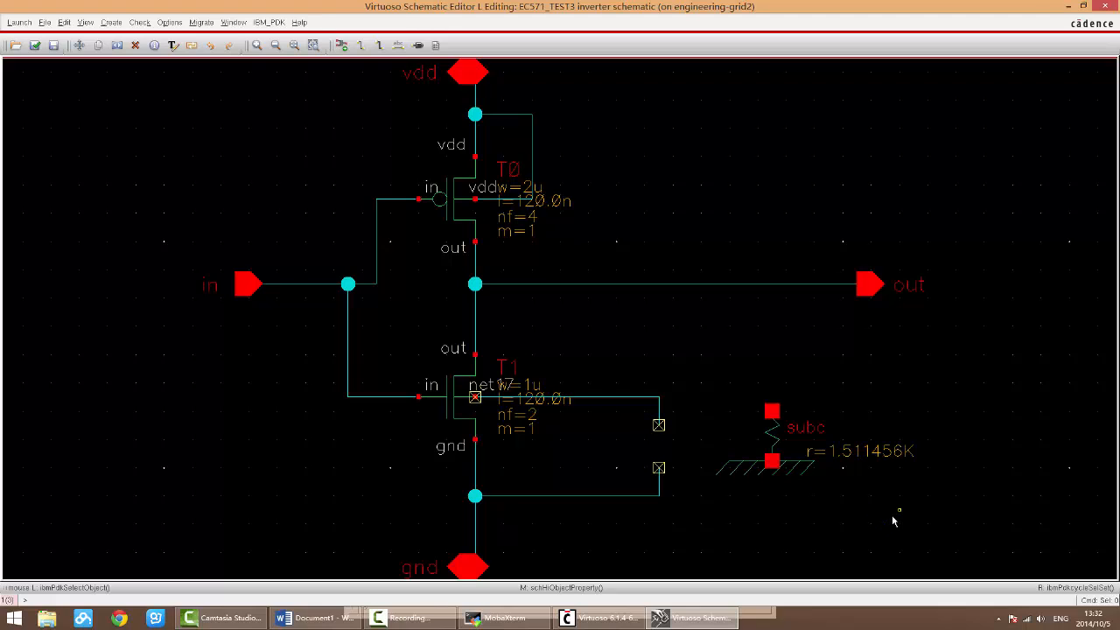
pyautogui.press('m')
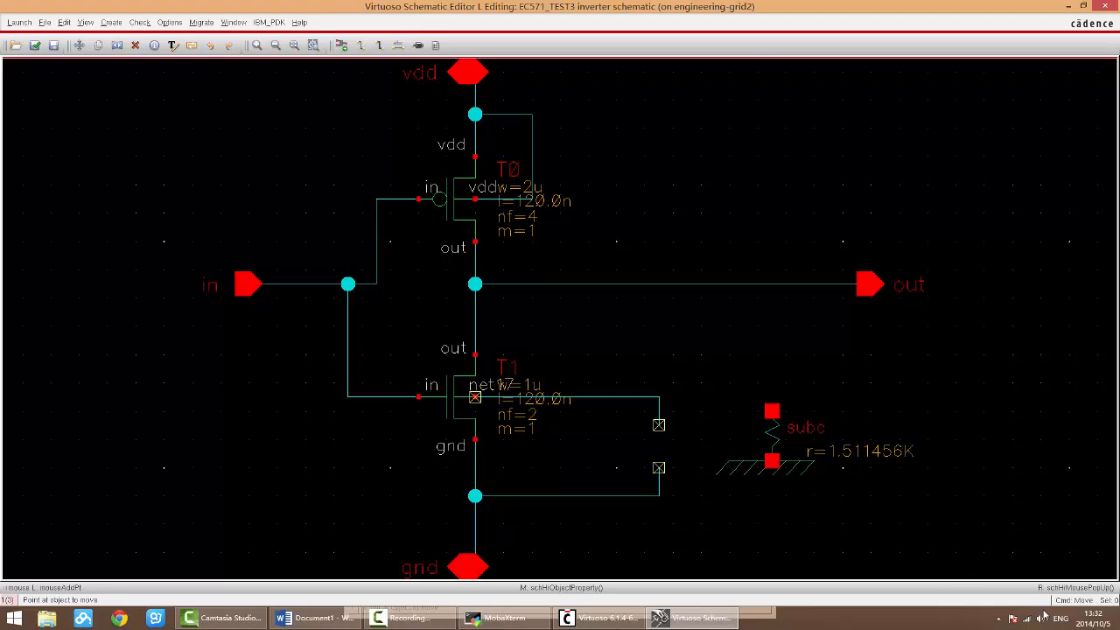
pyautogui.click(773, 436)
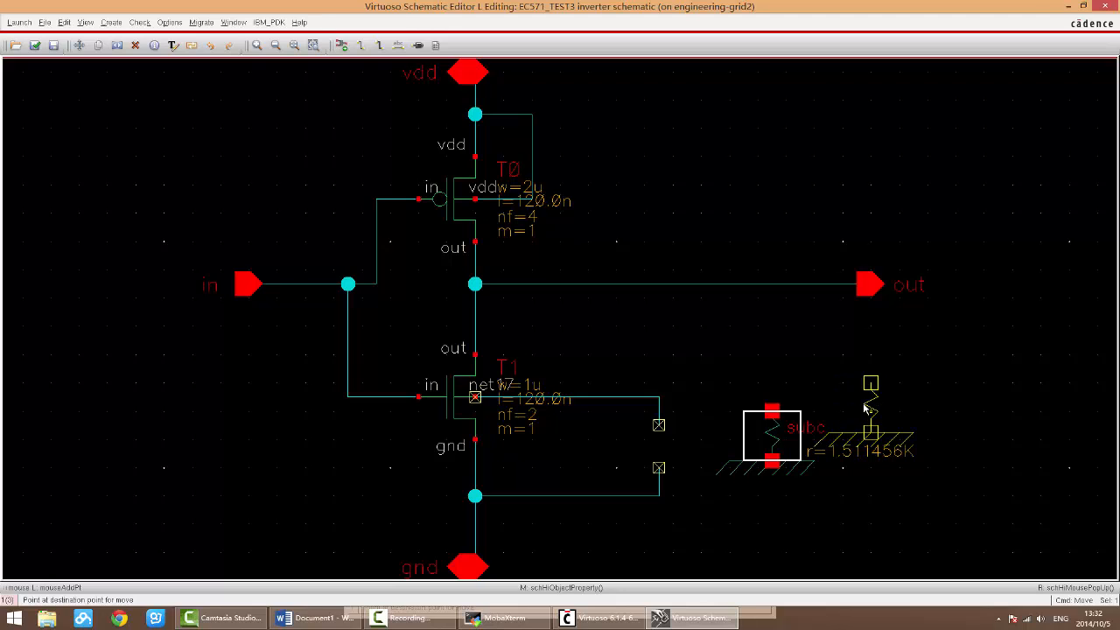
pyautogui.rightClick(864, 407)
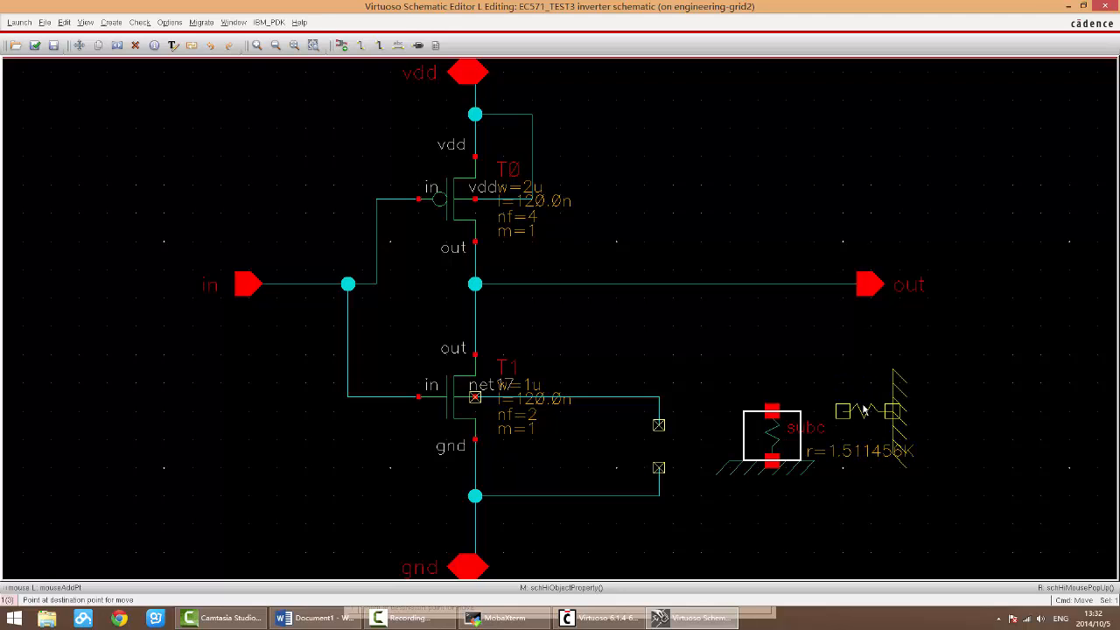
pyautogui.rightClick(863, 409)
pyautogui.rightClick(863, 408)
pyautogui.rightClick(864, 408)
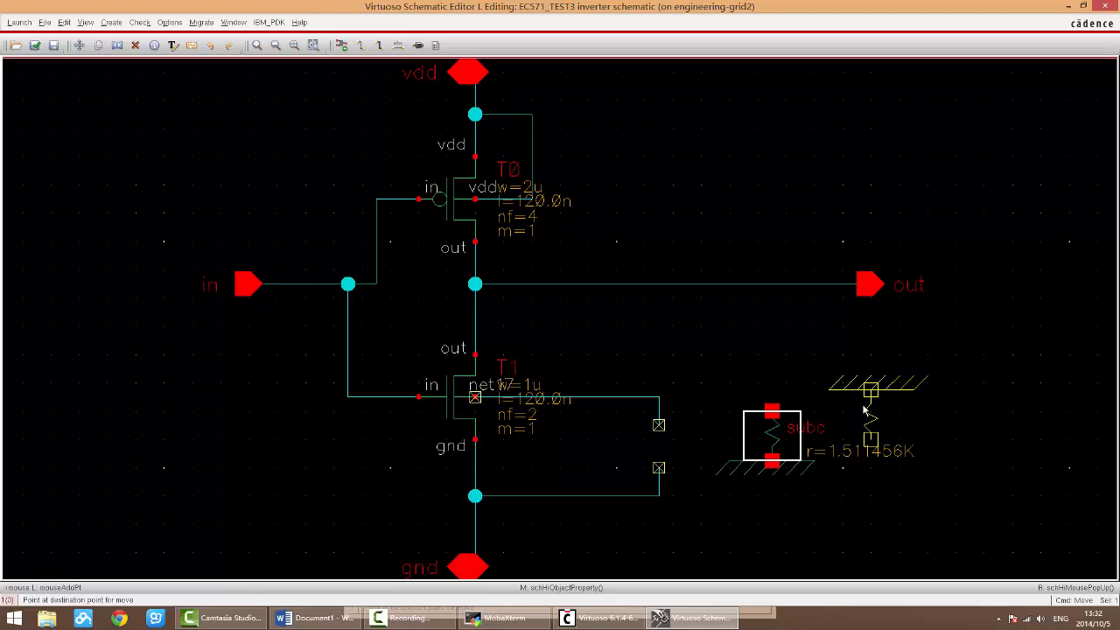
pyautogui.rightClick(642, 370)
pyautogui.rightClick(641, 370)
pyautogui.rightClick(686, 370)
pyautogui.rightClick(706, 363)
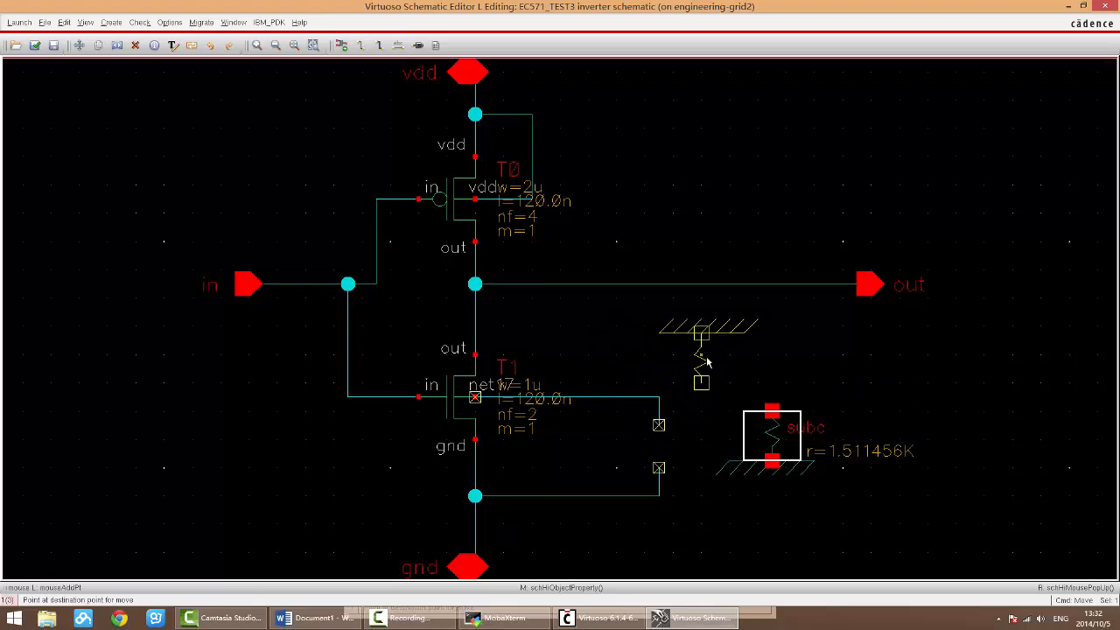
pyautogui.click(968, 373)
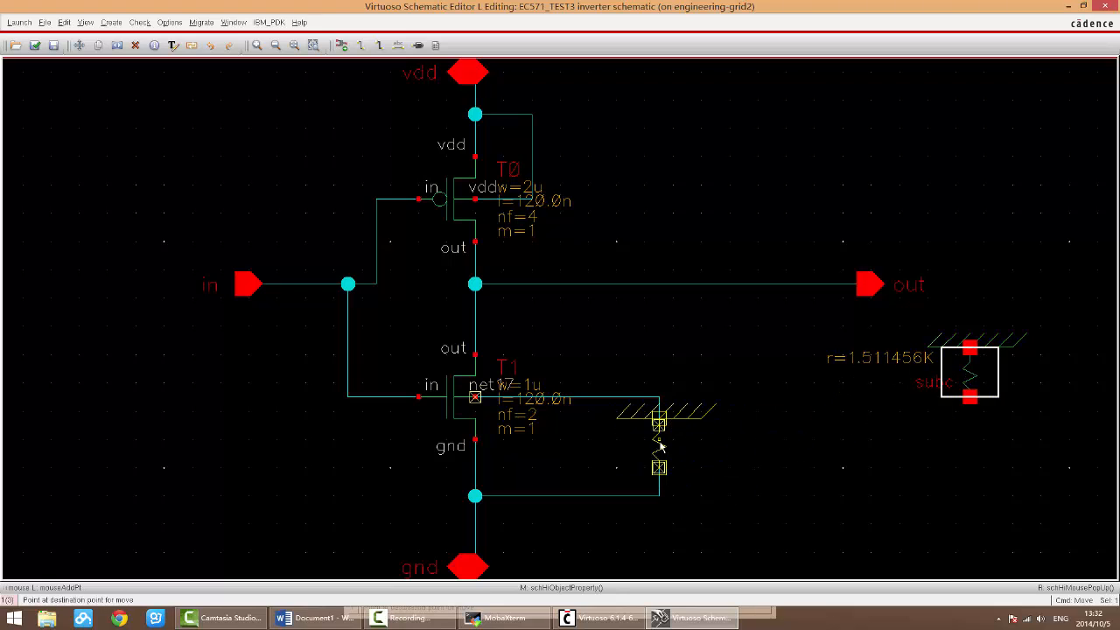
pyautogui.click(712, 449)
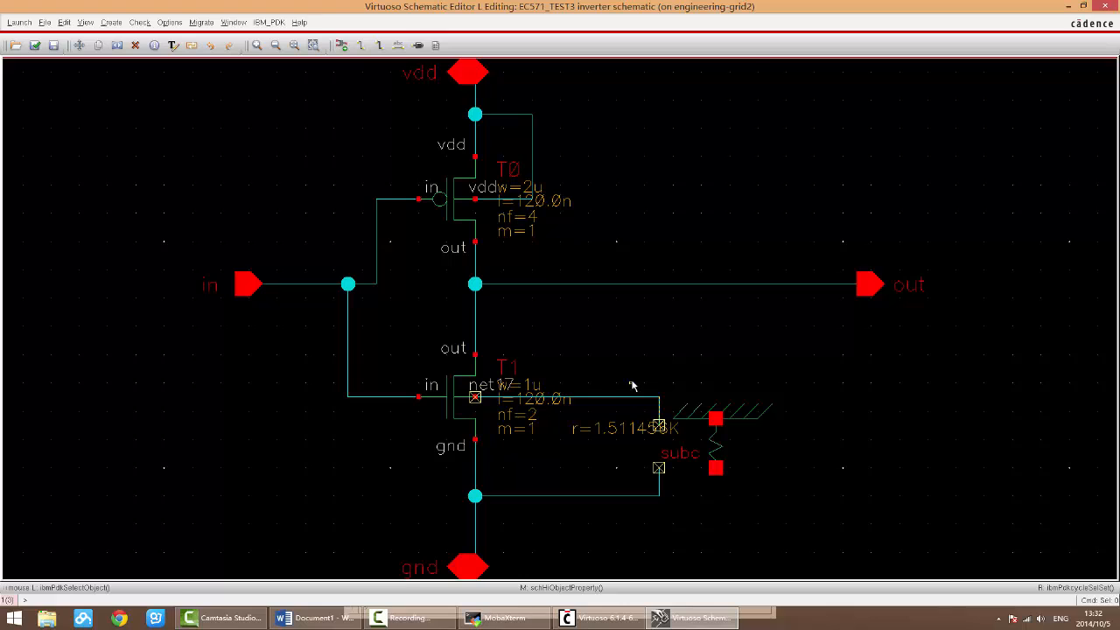
# Step: Delete the loose wire stubs at the gap and move the subc symbol into the gap
pyautogui.press('Delete')
pyautogui.moveTo(640, 451); pyautogui.dragTo(674, 518)
pyautogui.press('Delete')
pyautogui.click(710, 445)
pyautogui.moveTo(709, 445); pyautogui.dragTo(659, 444)
# Step: Wire the subc symbol's lower terminal to the horizontal gnd wire, and check and save the schematic
pyautogui.press('w')
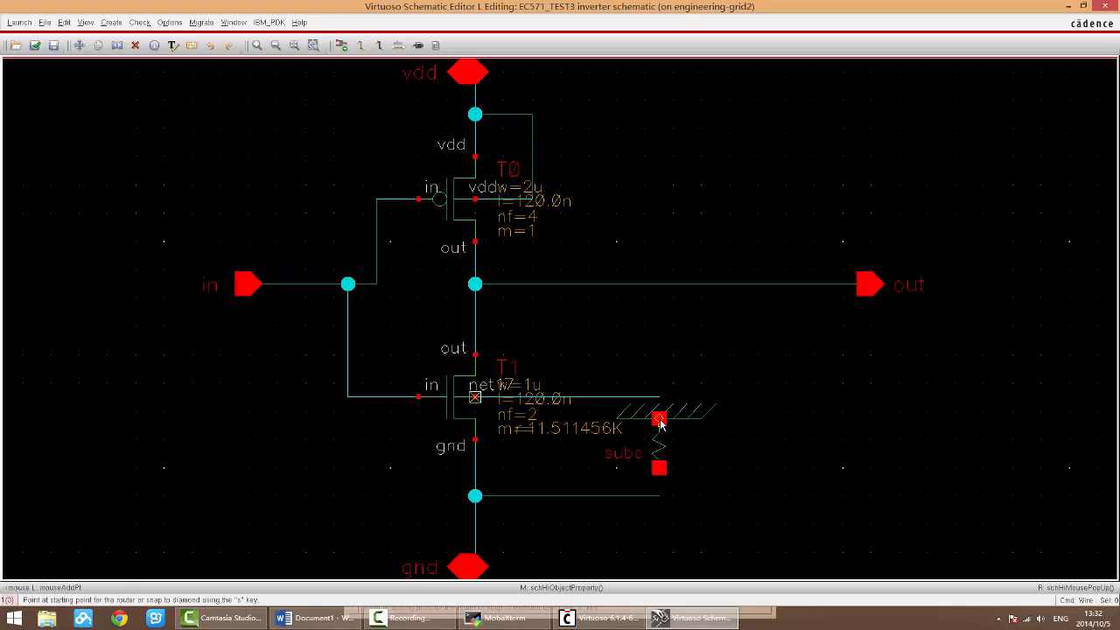
pyautogui.click(658, 469)
pyautogui.click(659, 497)
pyautogui.press('Escape')
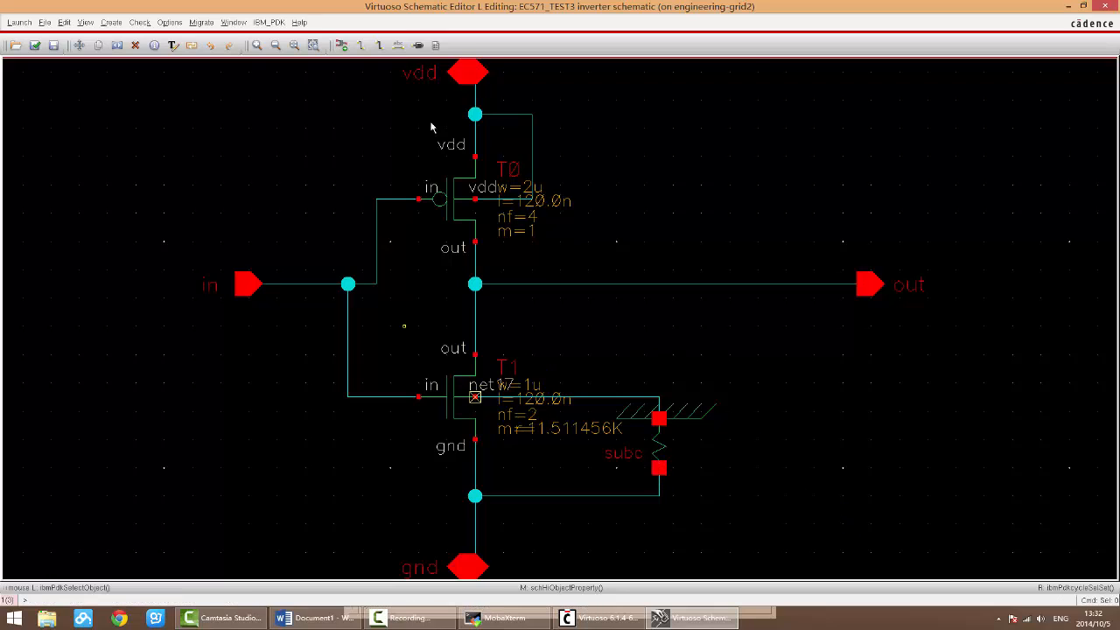
pyautogui.click(35, 45)
# Step: Switch to the Word notes and examine the Stretch entry
pyautogui.click(315, 618)
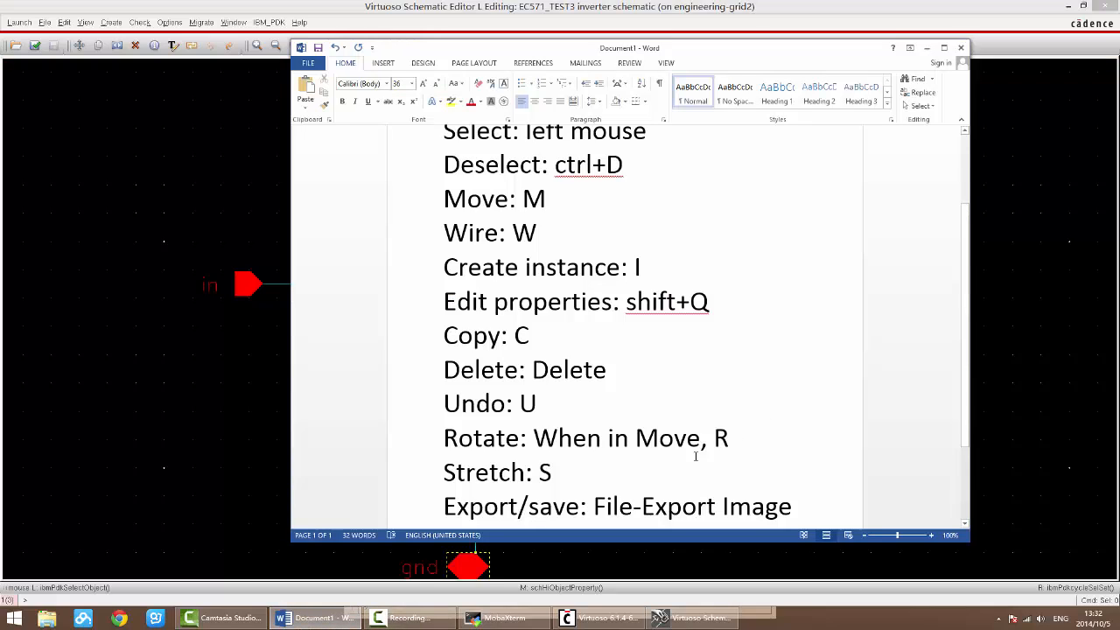
pyautogui.click(562, 476)
pyautogui.click(407, 472)
pyautogui.click(566, 474)
pyautogui.moveTo(566, 470); pyautogui.dragTo(410, 473)
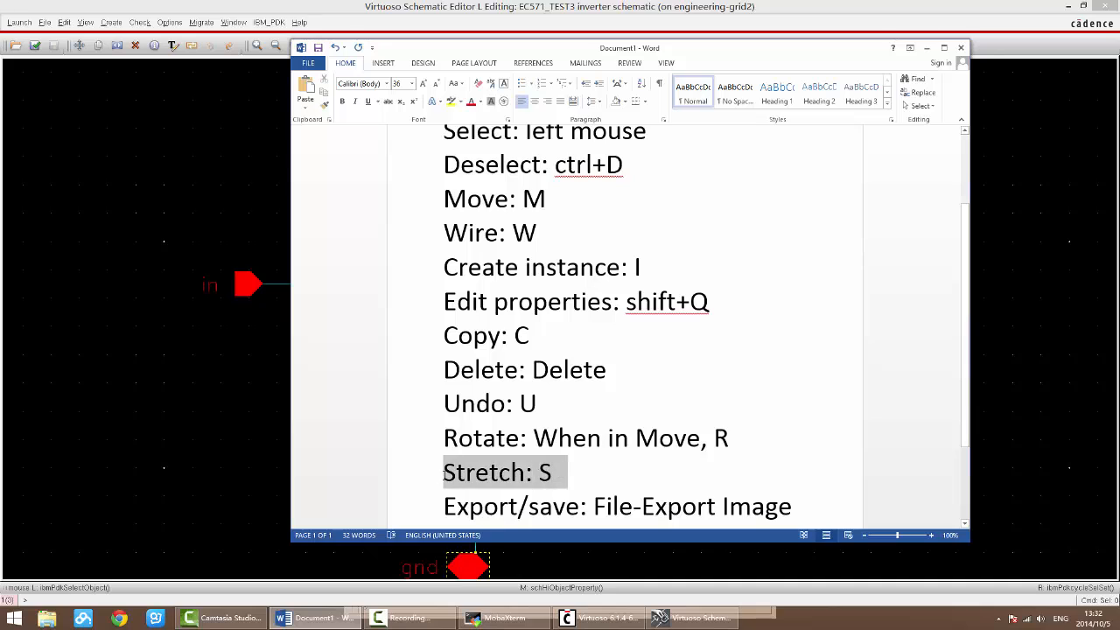
pyautogui.click(614, 488)
# Step: Back in the schematic, move transistor T1 without its wires to the empty area below the out pin, and undo the move
pyautogui.click(1078, 381)
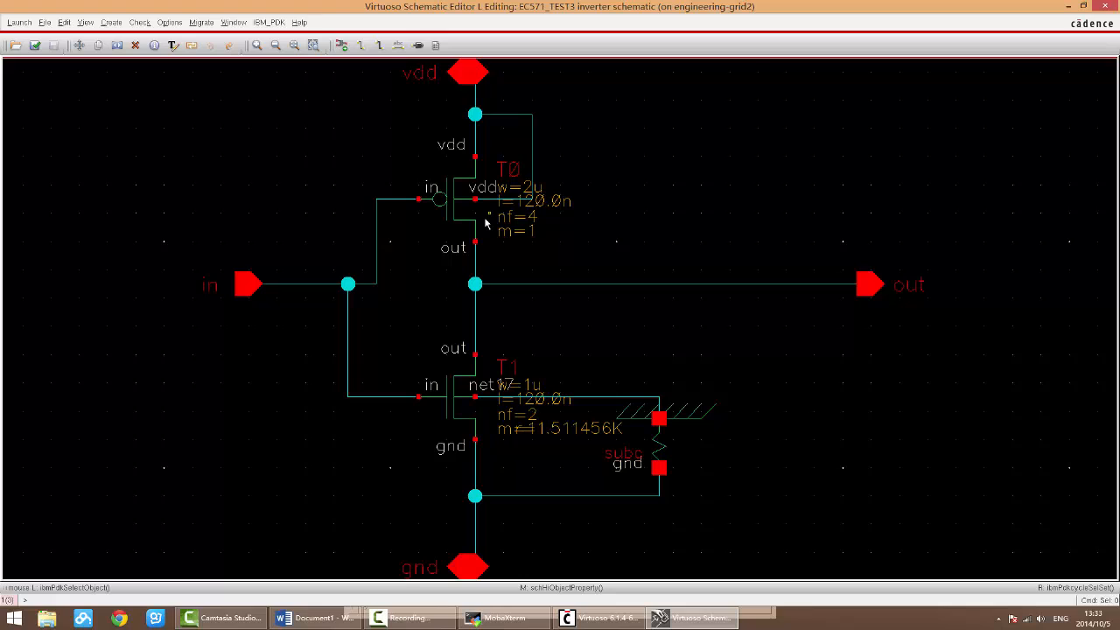
pyautogui.click(451, 411)
pyautogui.press('m')
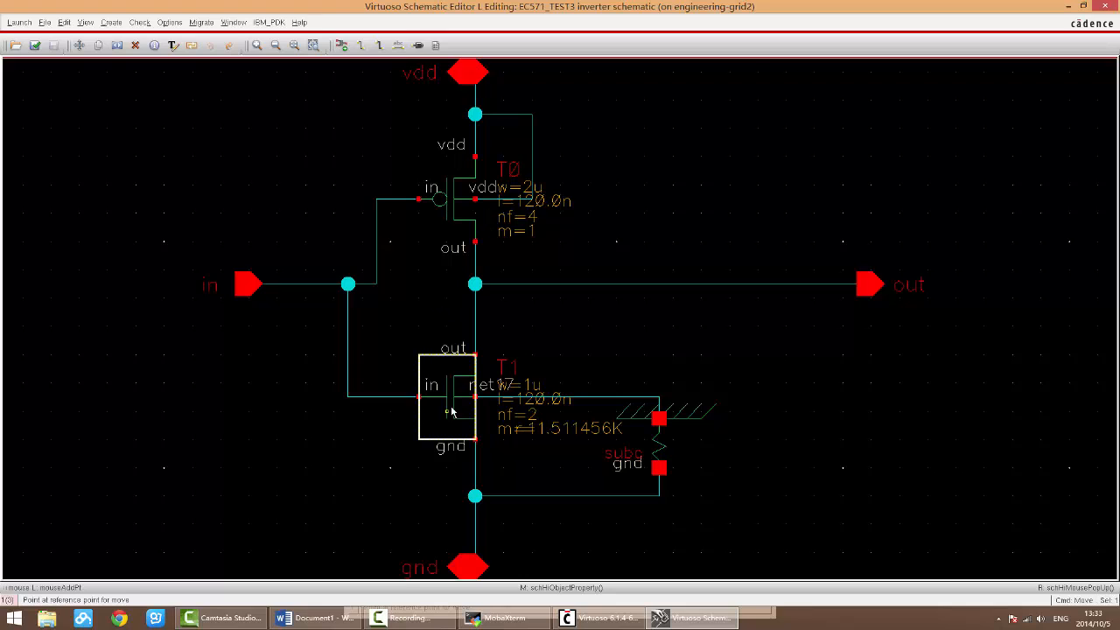
pyautogui.click(838, 459)
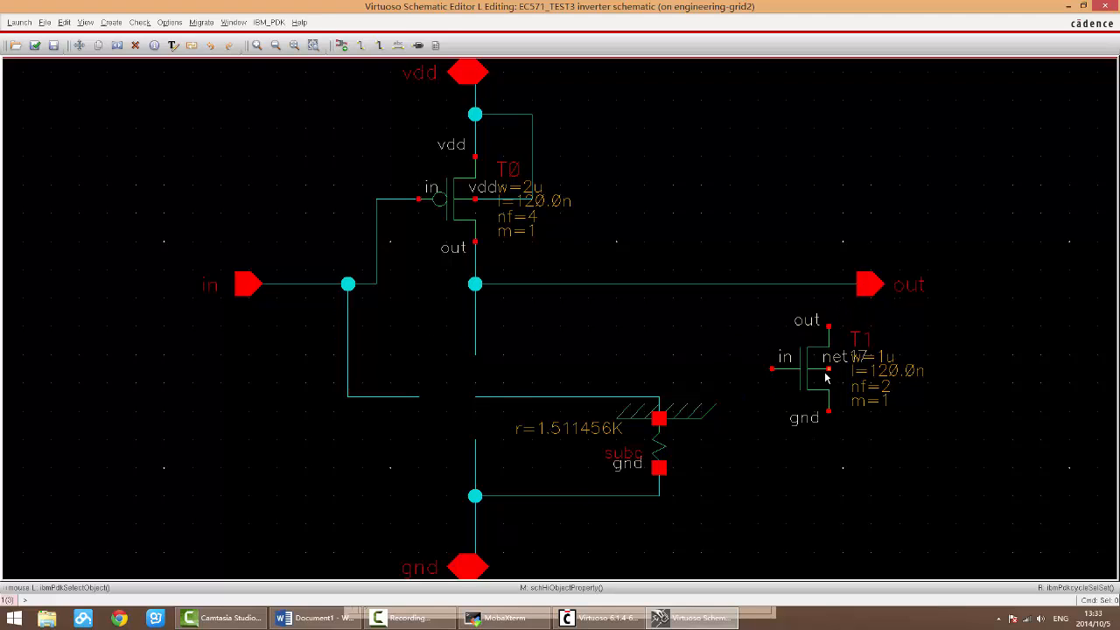
pyautogui.press('u')
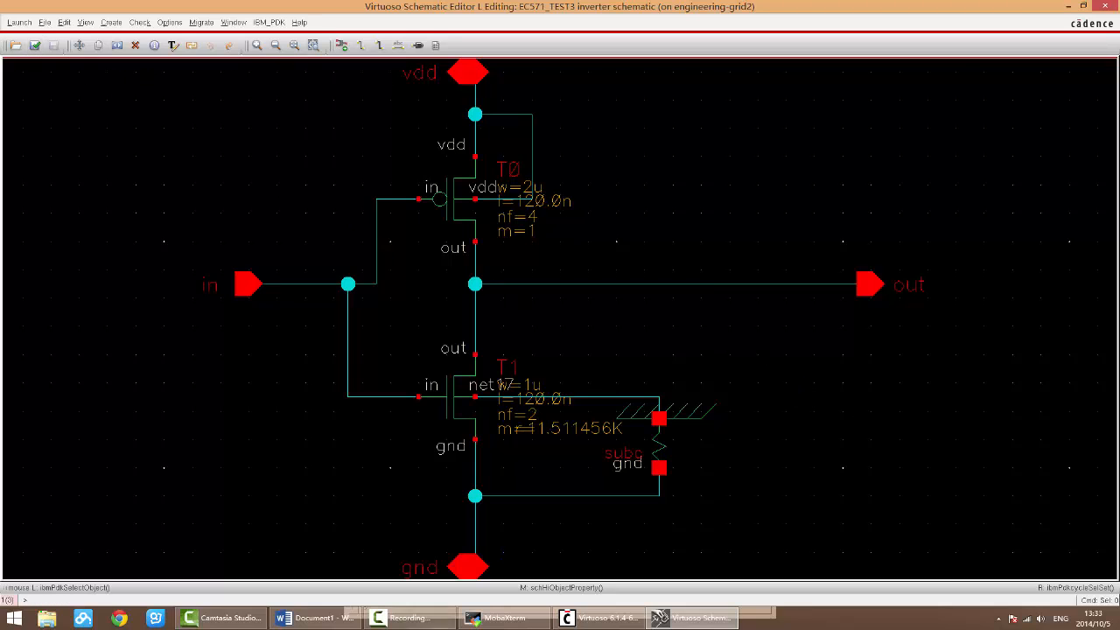
# Step: Switch to the Word notes and examine the Stretch, Wire and Move shortcut entries
pyautogui.click(315, 617)
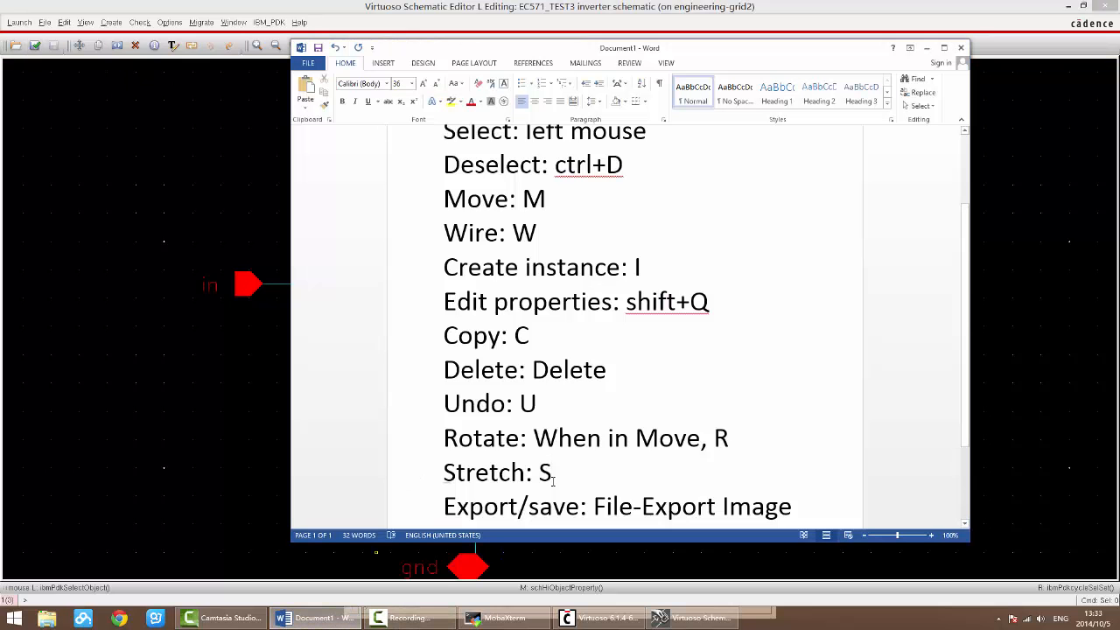
pyautogui.moveTo(551, 473); pyautogui.dragTo(539, 473)
pyautogui.click(558, 476)
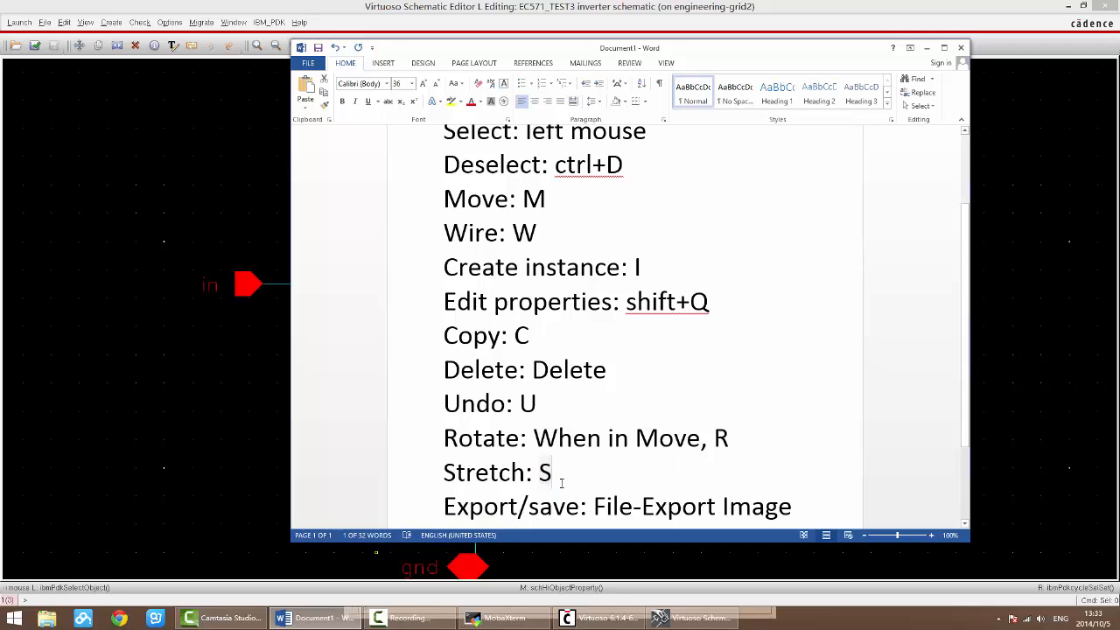
pyautogui.click(530, 340)
pyautogui.moveTo(539, 233); pyautogui.dragTo(513, 233)
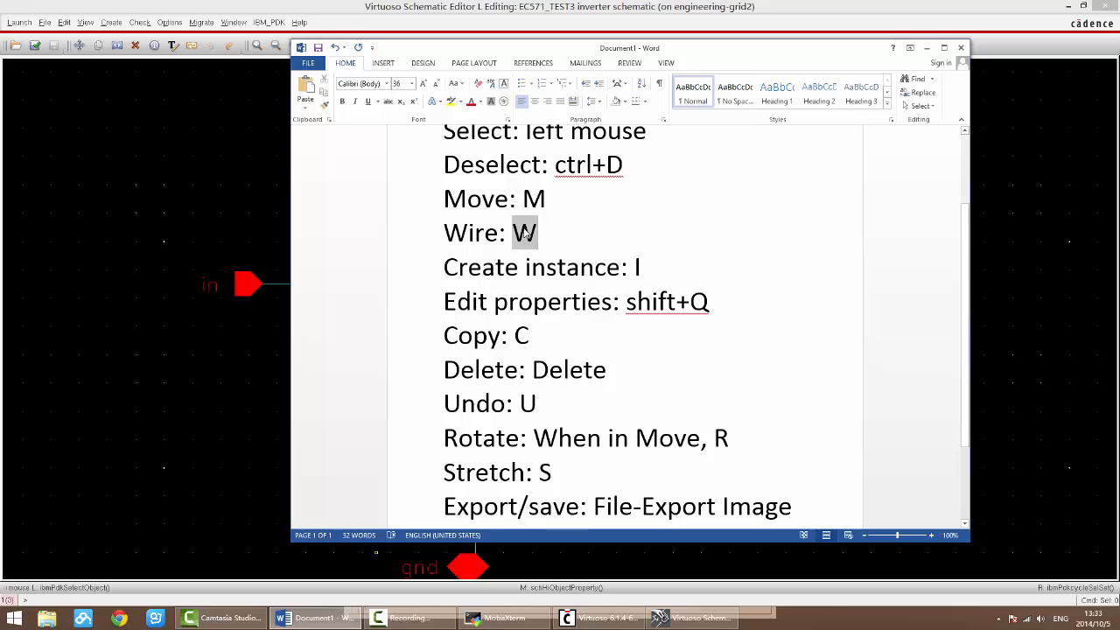
pyautogui.click(494, 198)
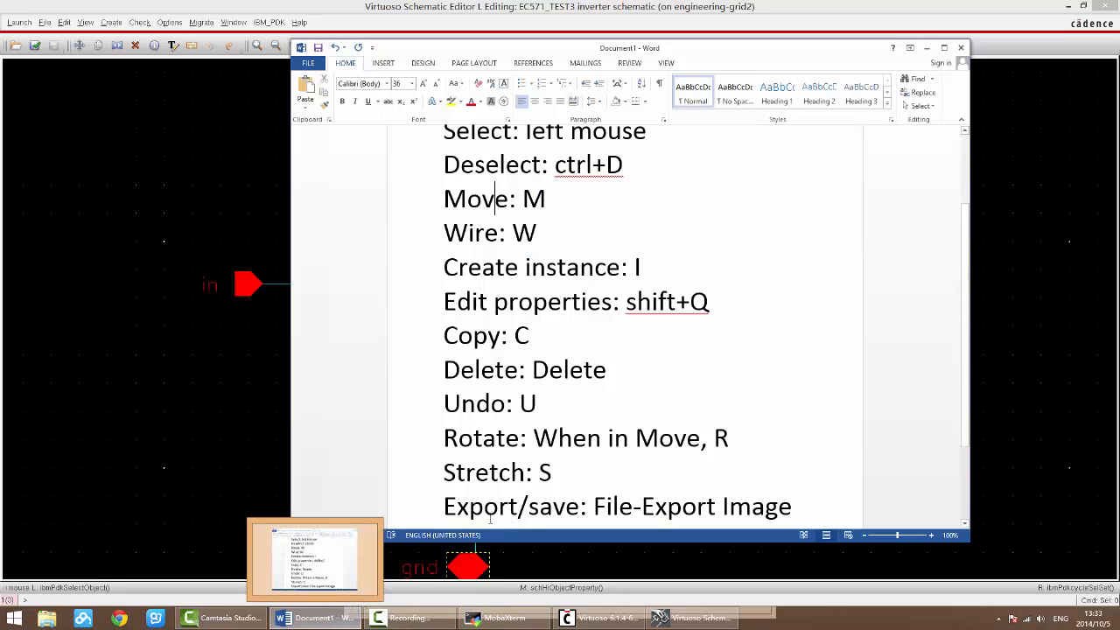
# Step: Return to the schematic and pick up transistor T1 with the Stretch command, keeping its wires attached
pyautogui.click(341, 618)
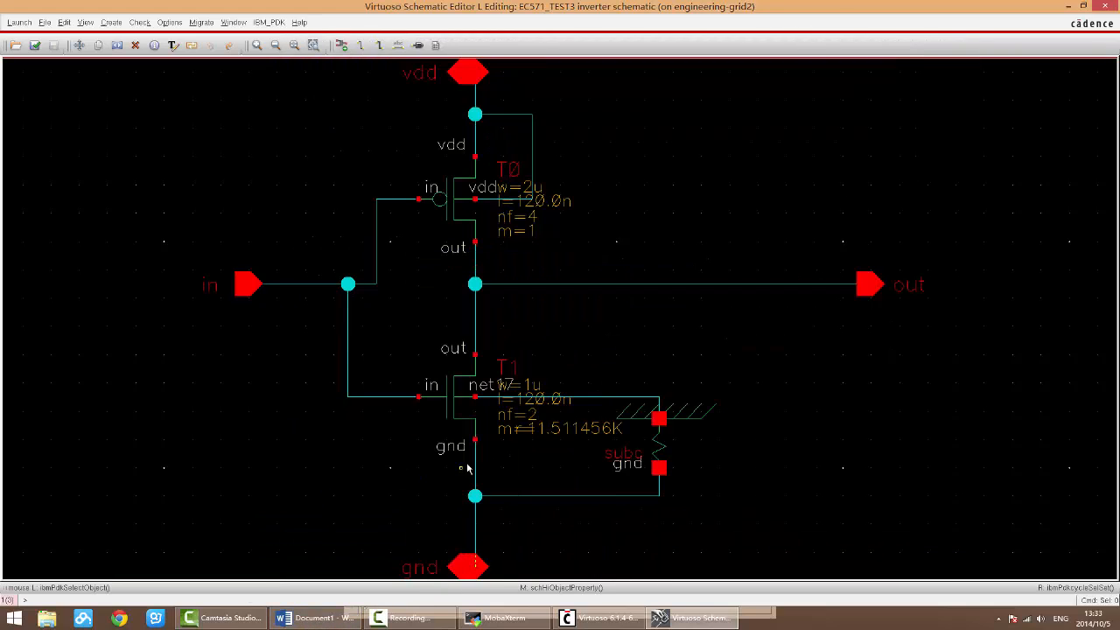
pyautogui.press('s')
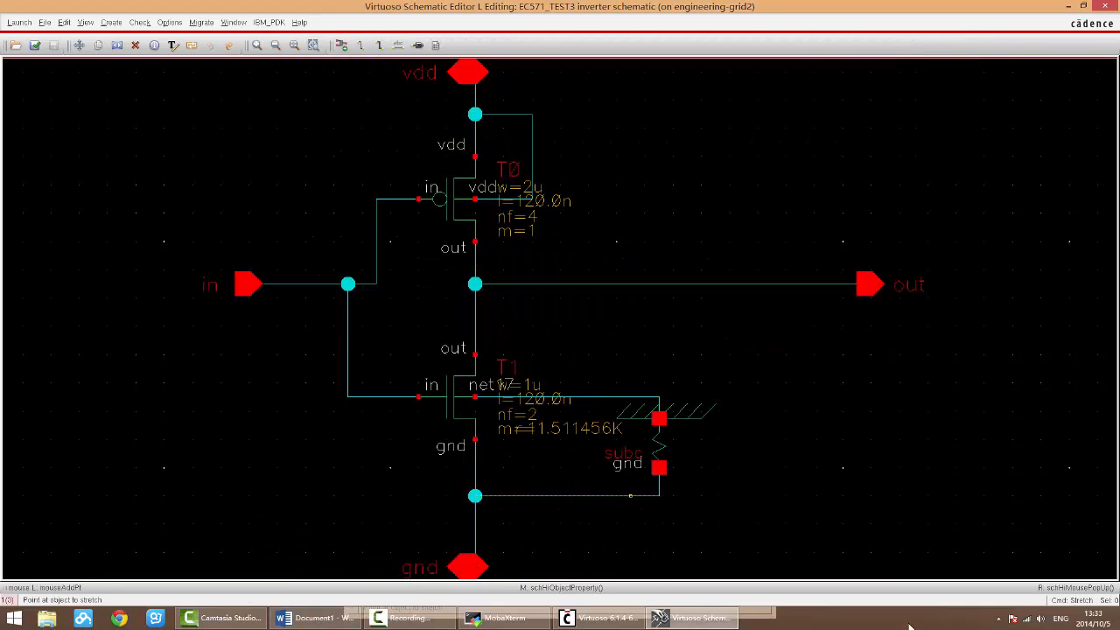
pyautogui.press('Escape')
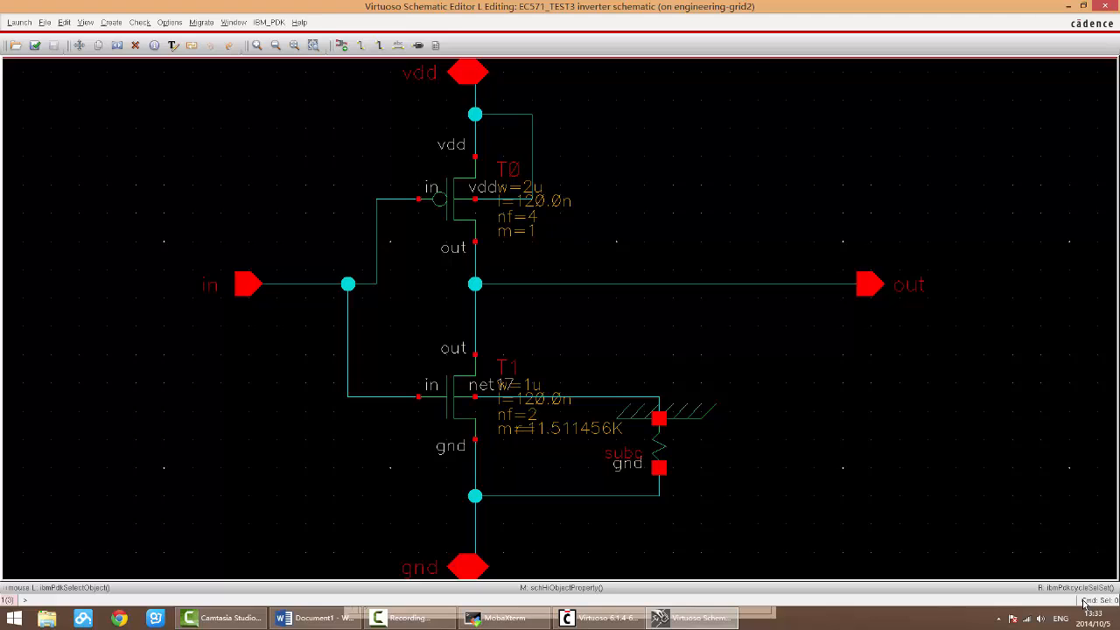
pyautogui.press('s')
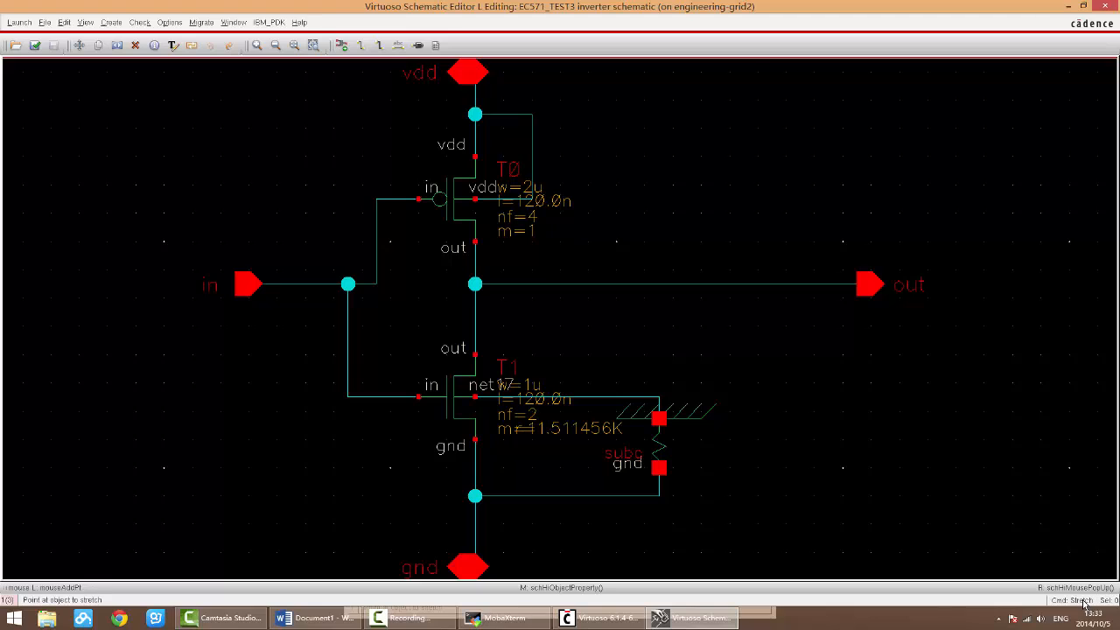
pyautogui.click(457, 414)
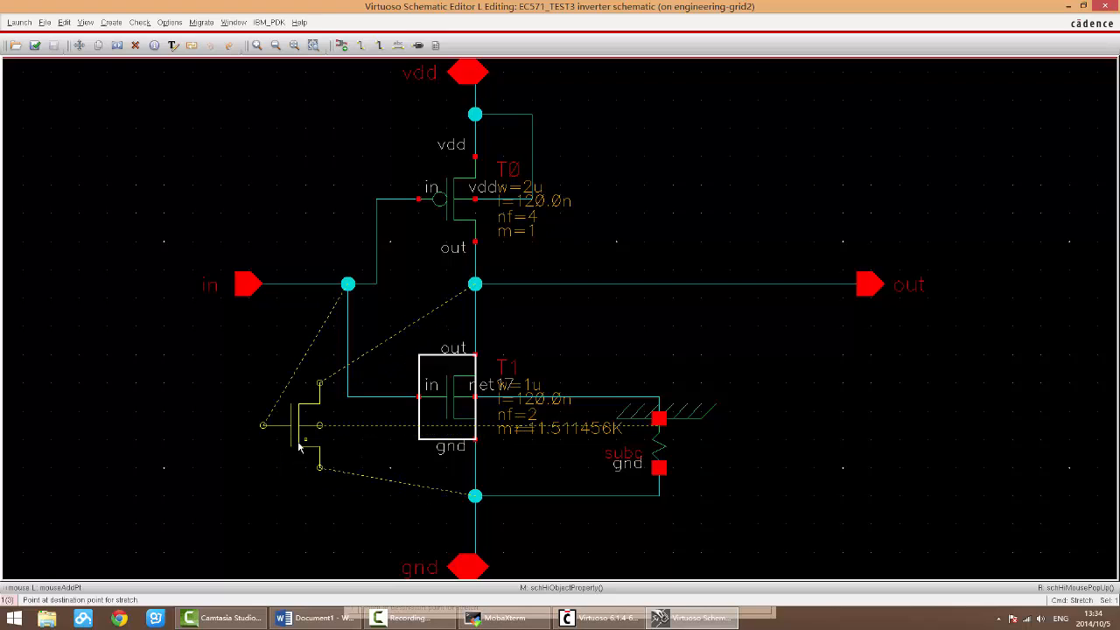
# Step: Place the stretched transistor T1 in the empty area below the in pin, with its wires still attached
pyautogui.click(298, 447)
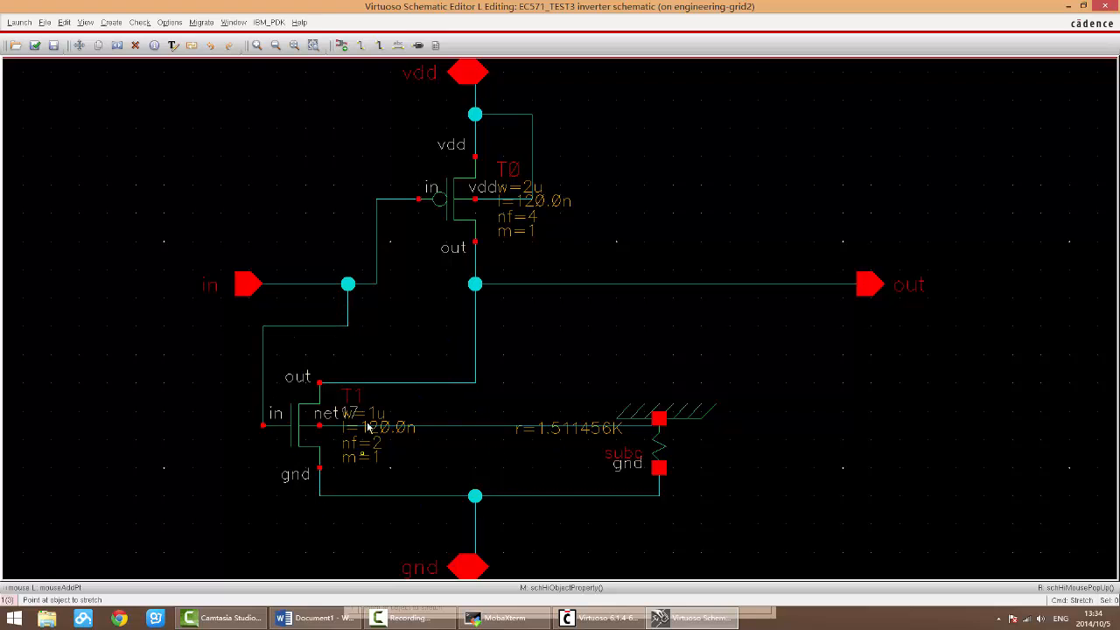
pyautogui.press('Escape')
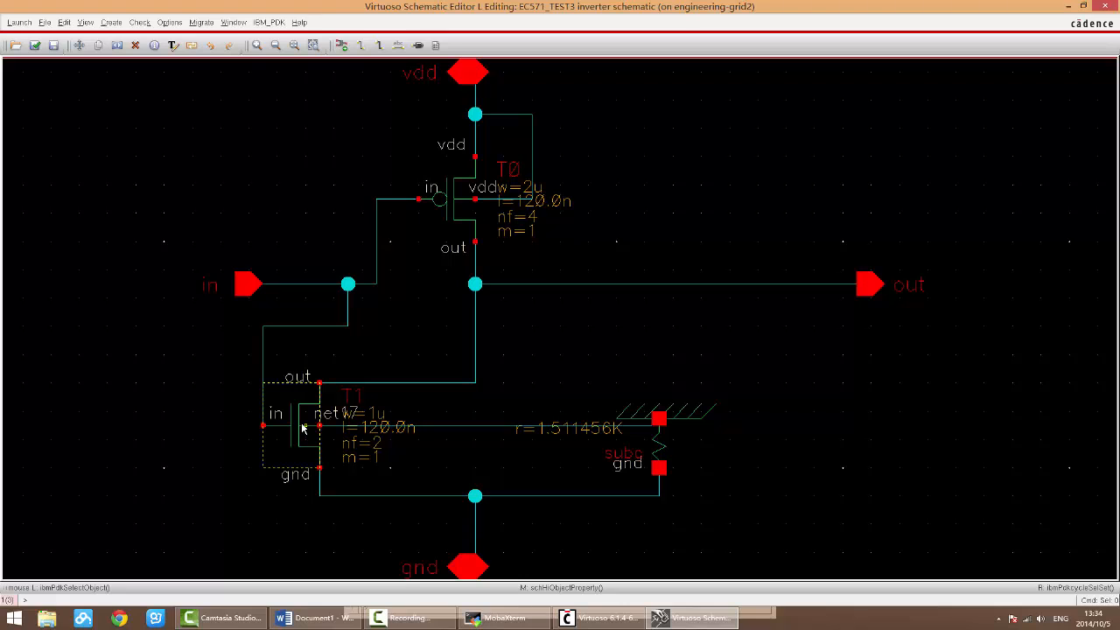
# Step: Stretch transistor T1 back in line beneath T0 with its wires attached, and check and save the schematic
pyautogui.press('s')
pyautogui.click(303, 428)
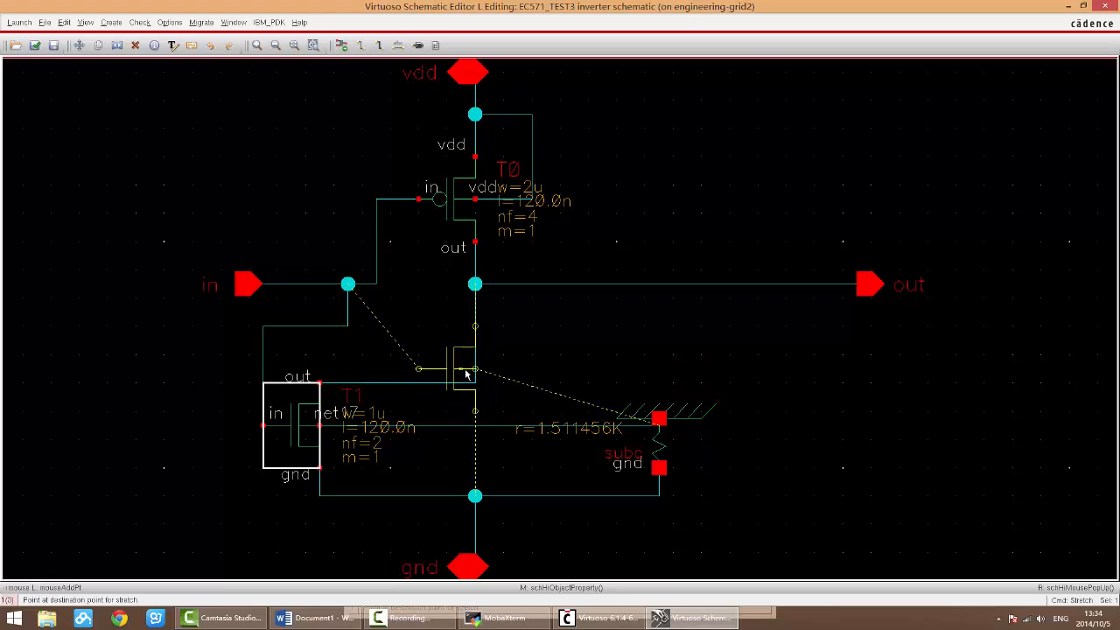
pyautogui.click(466, 372)
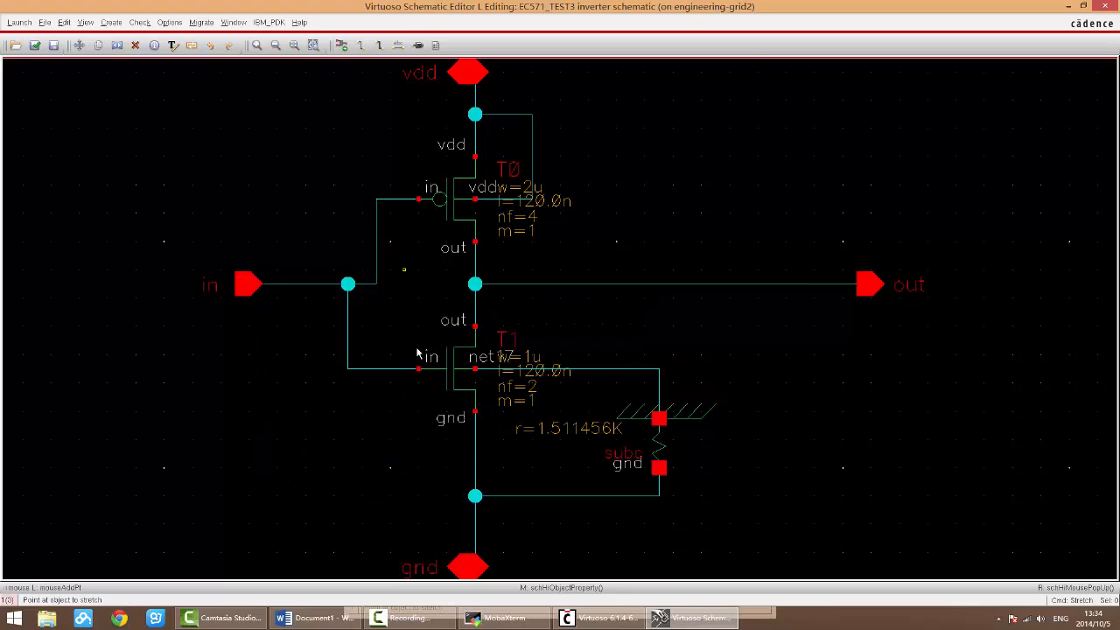
pyautogui.press('Escape')
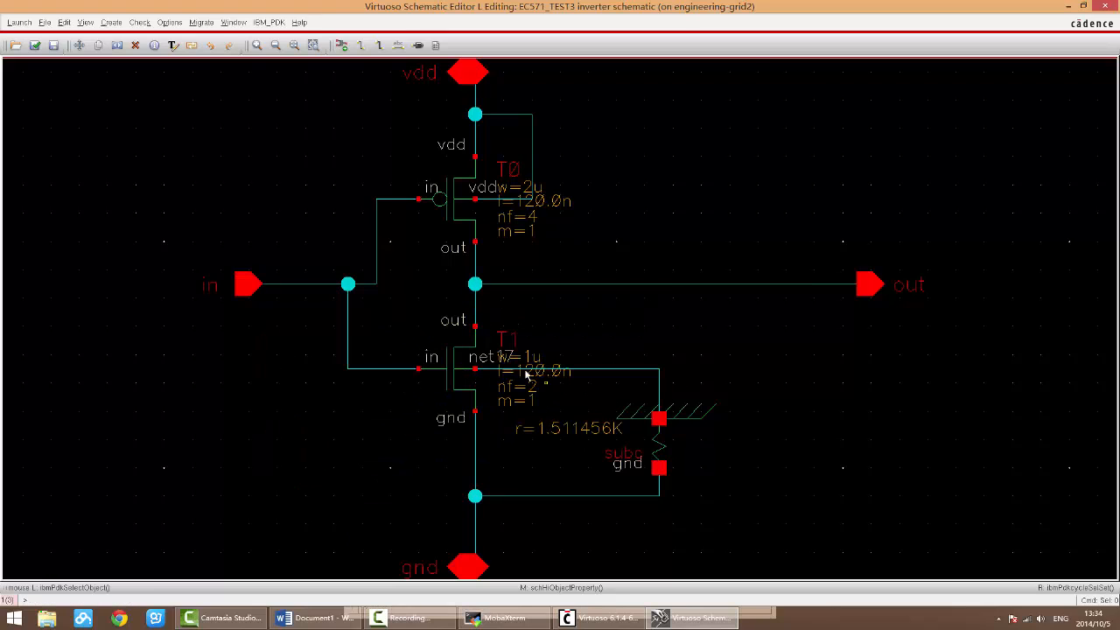
pyautogui.click(39, 48)
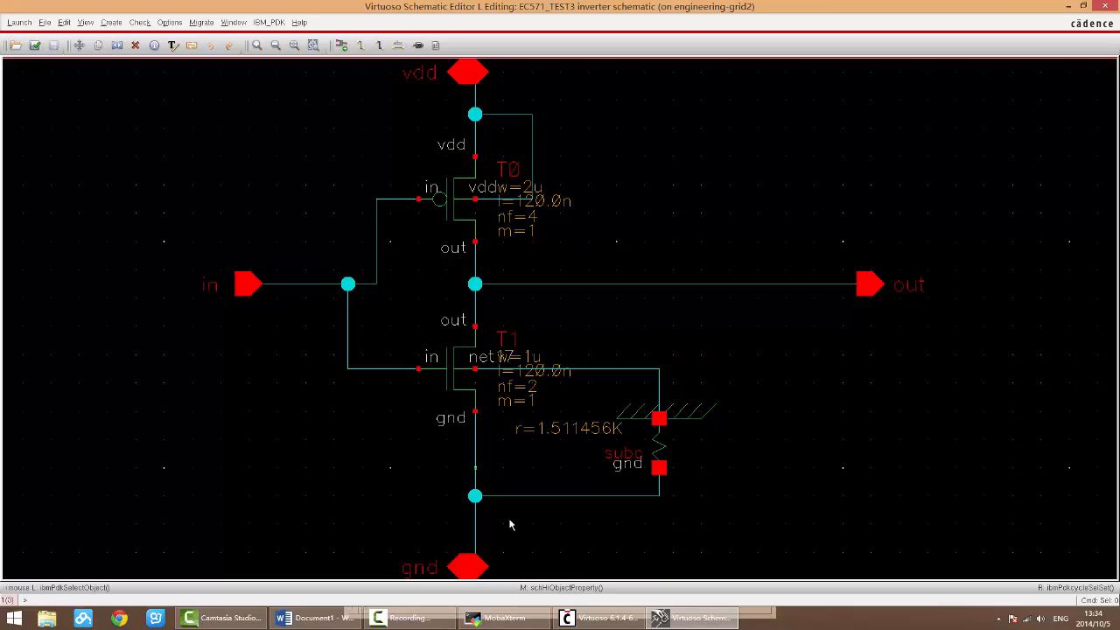
# Step: Switch to the Word notes and examine the Stretch and Export/save entries
pyautogui.click(340, 622)
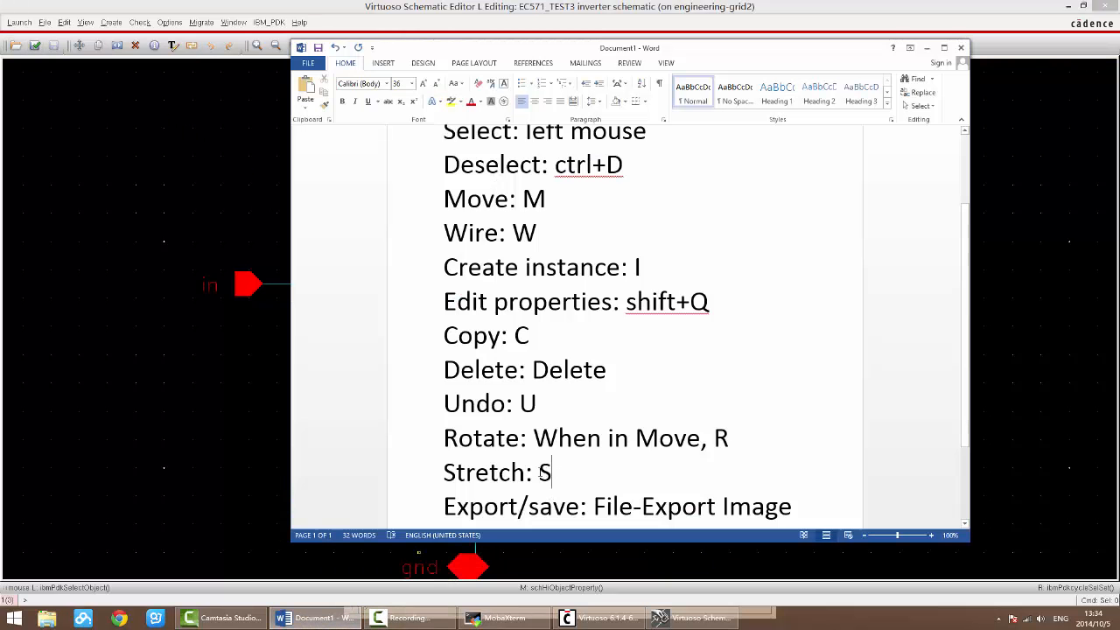
pyautogui.moveTo(556, 472)
pyautogui.mouseDown()
pyautogui.moveTo(461, 472)
pyautogui.moveTo(553, 473)
pyautogui.moveTo(539, 473)
pyautogui.mouseUp()
pyautogui.click(461, 472)
pyautogui.click(564, 482)
pyautogui.click(553, 473)
pyautogui.click(553, 473)
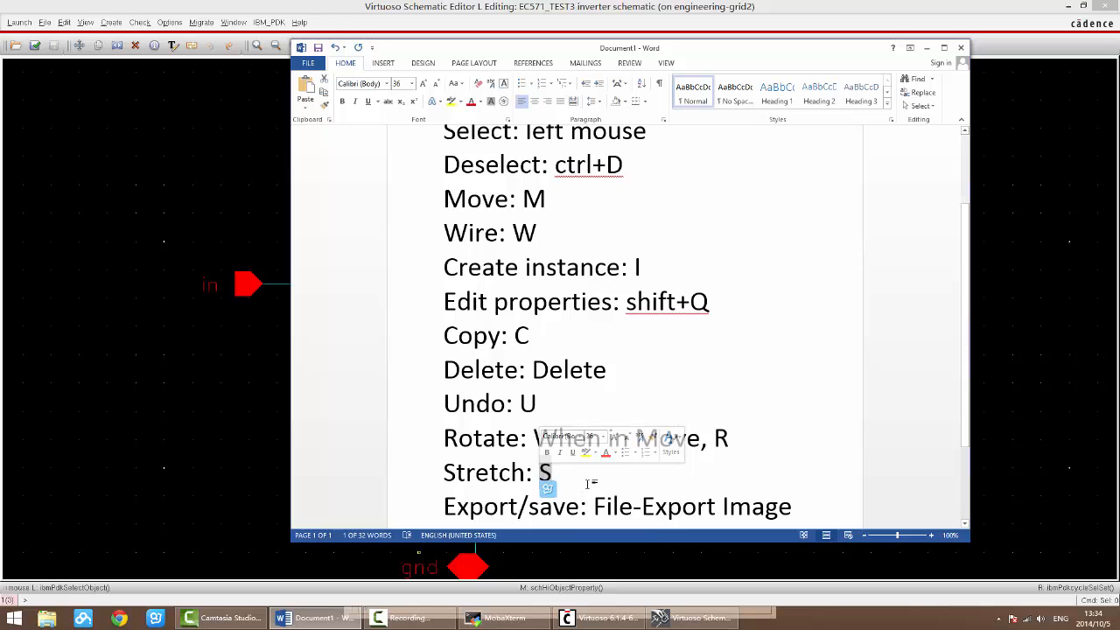
pyautogui.click(552, 472)
pyautogui.scroll(-1, 617, 440)
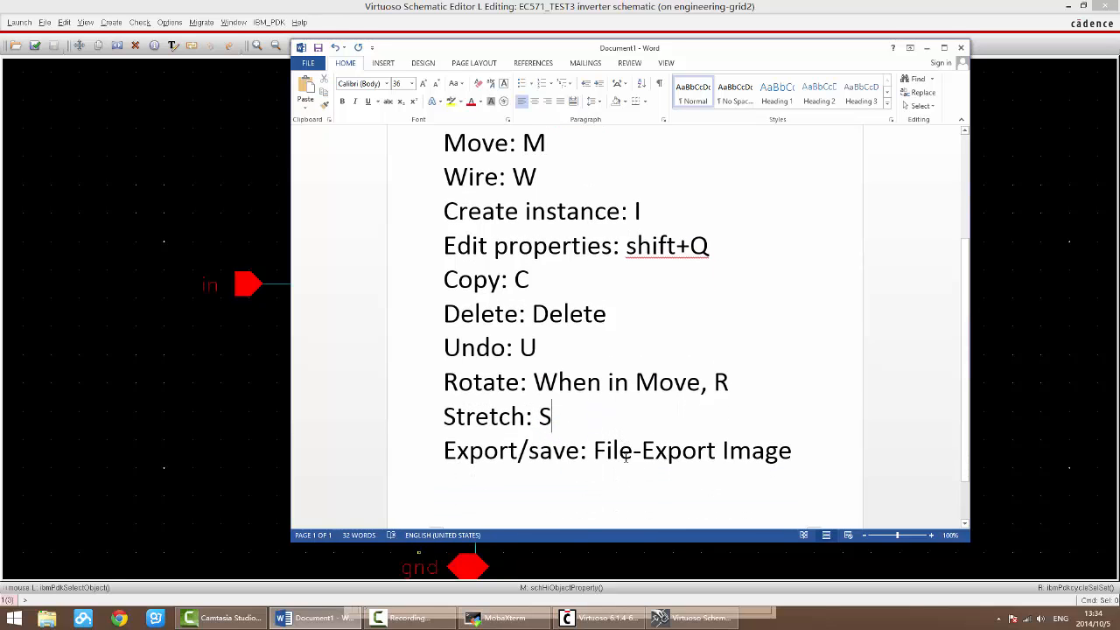
# Step: Return to the schematic, open the Export Image settings, and view the destination file chooser without choosing a file
pyautogui.click(313, 622)
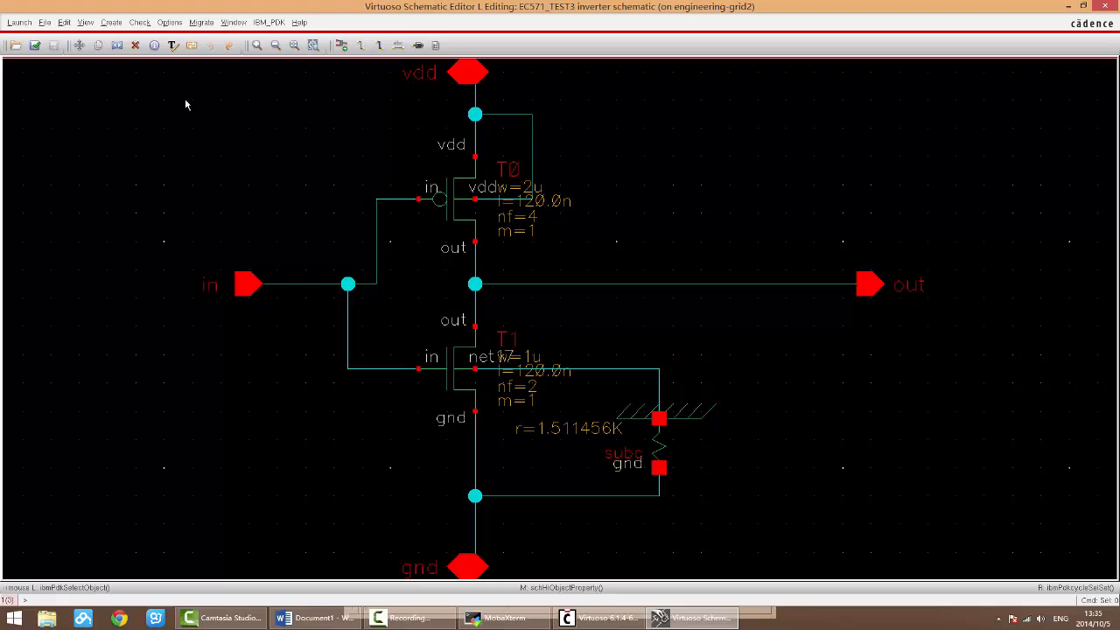
pyautogui.click(43, 23)
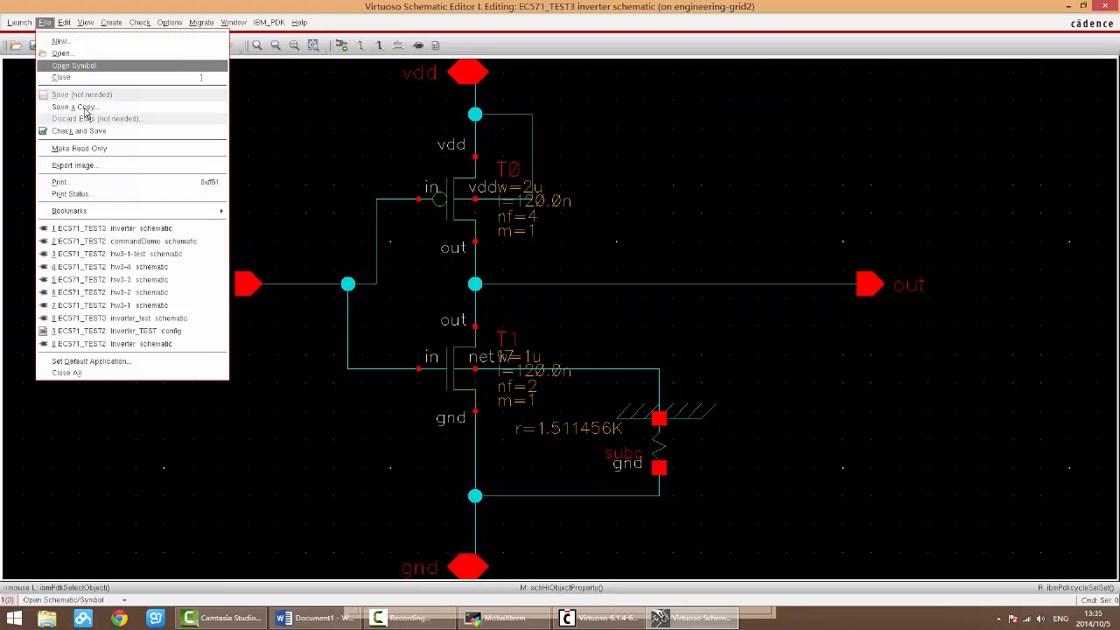
pyautogui.click(110, 166)
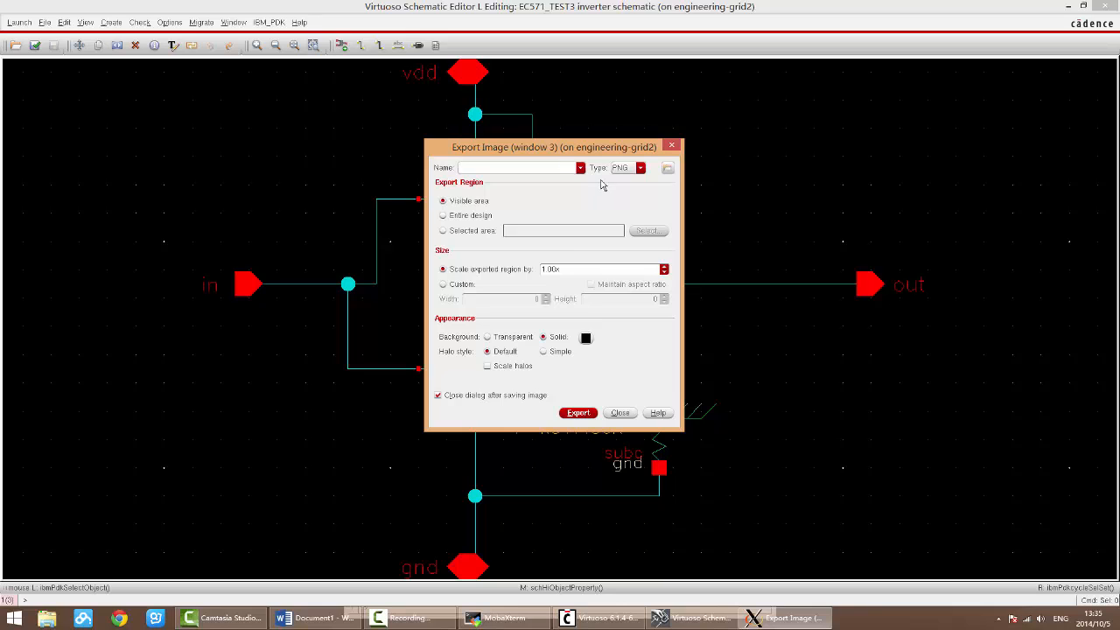
pyautogui.click(668, 168)
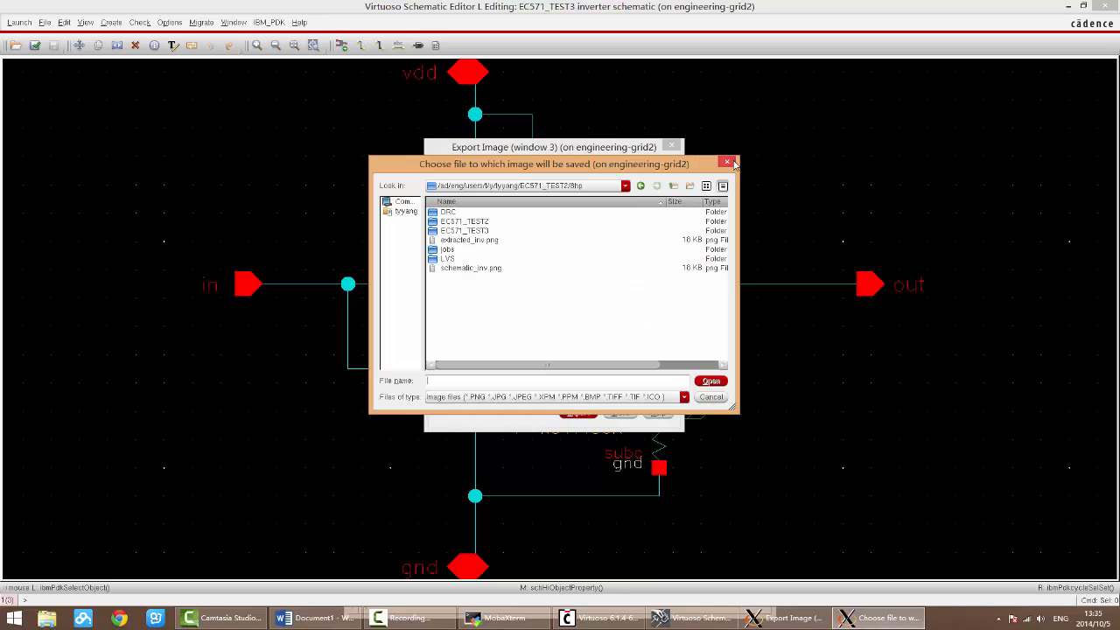
pyautogui.click(730, 165)
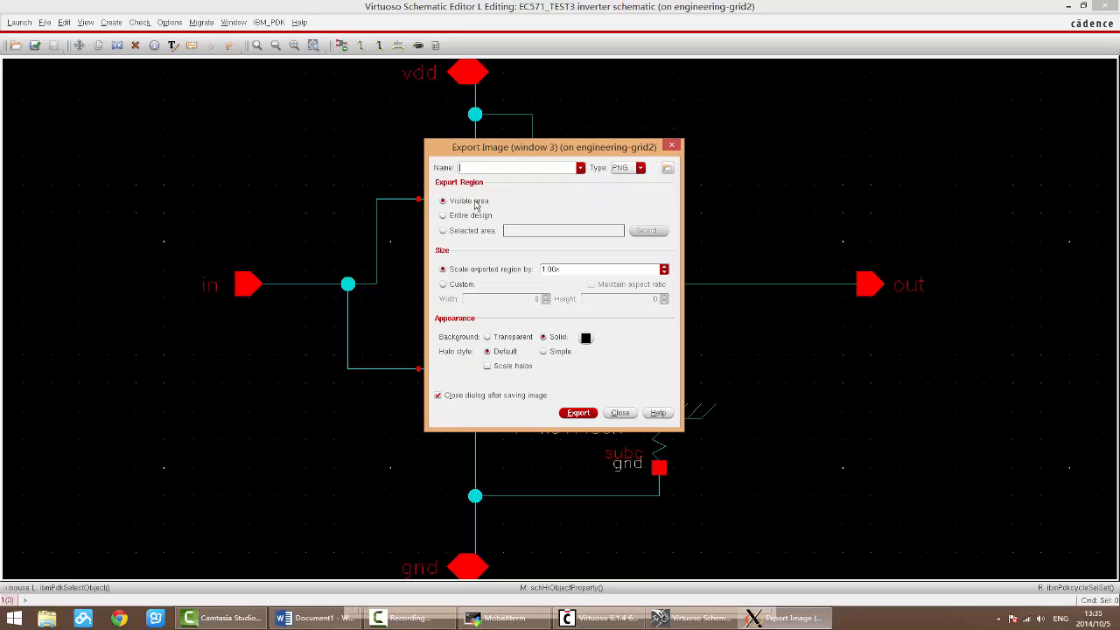
# Step: Set the exported image's solid background color to white and close the export settings without exporting
pyautogui.moveTo(565, 148); pyautogui.dragTo(576, 188)
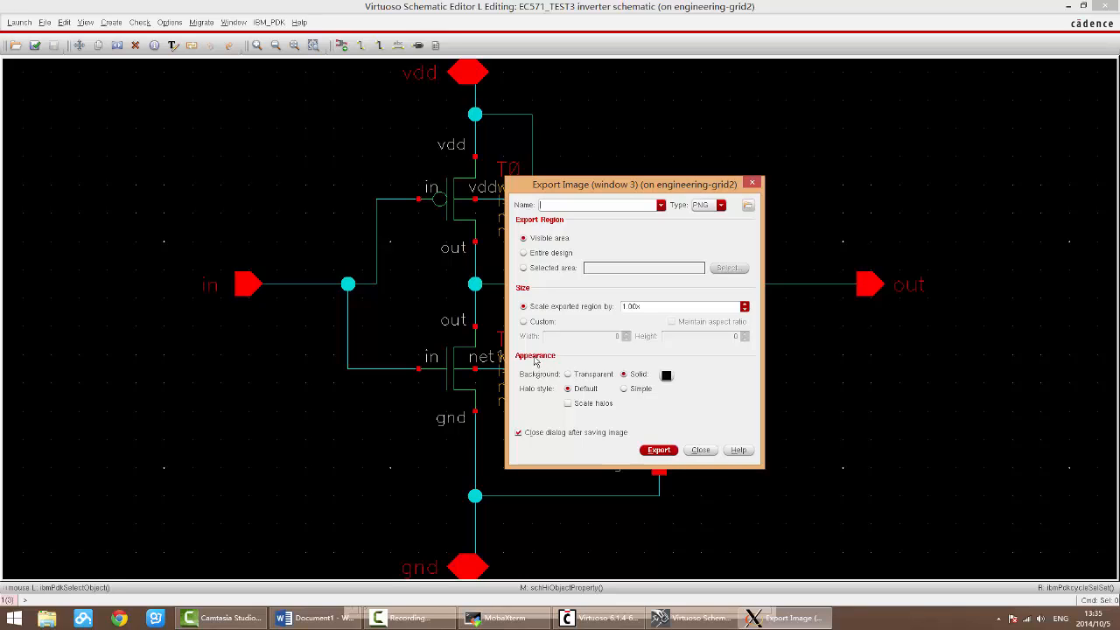
pyautogui.click(665, 375)
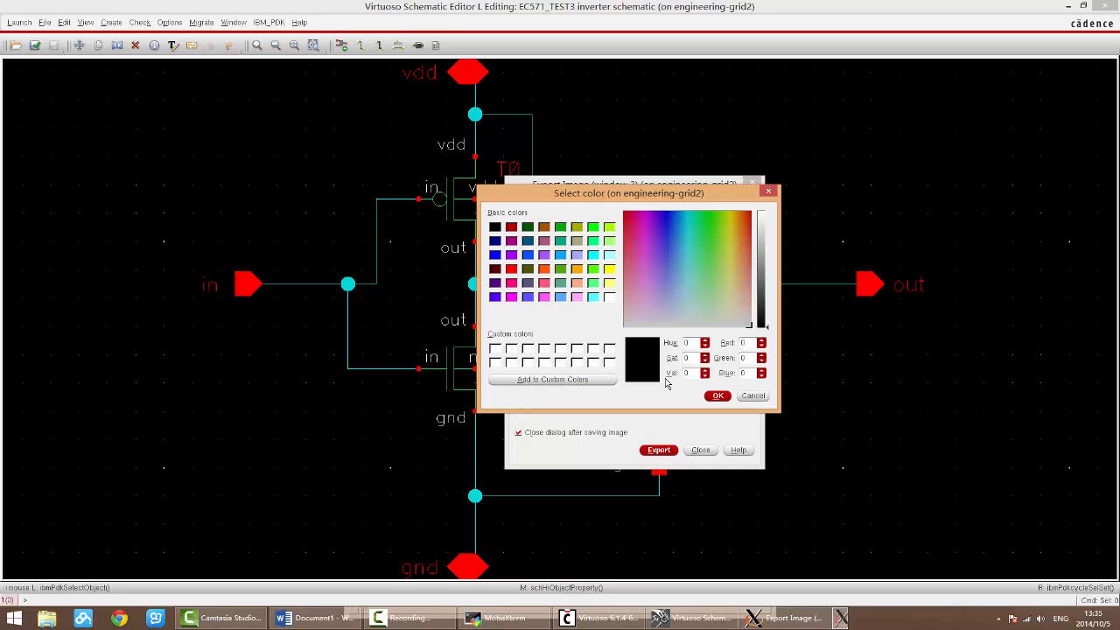
pyautogui.click(610, 297)
pyautogui.click(717, 396)
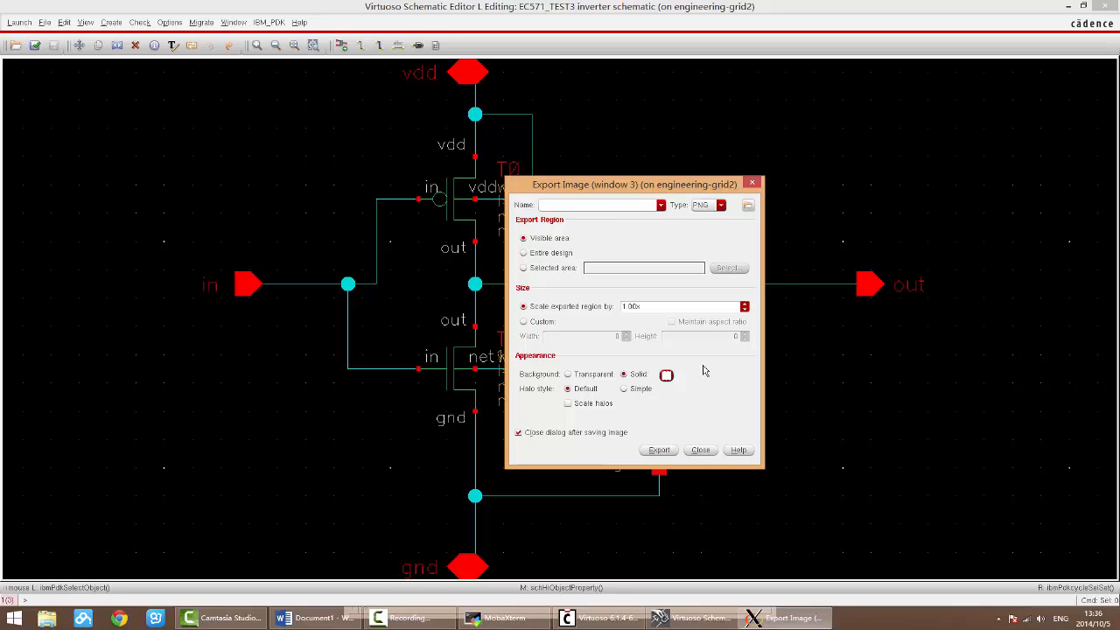
pyautogui.click(666, 375)
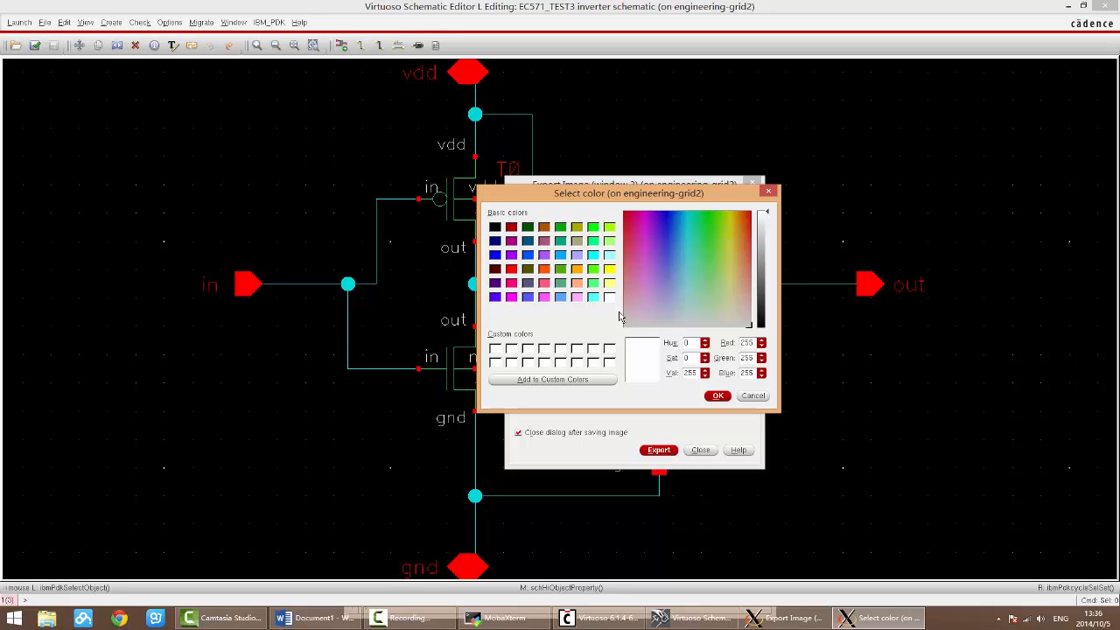
pyautogui.click(718, 397)
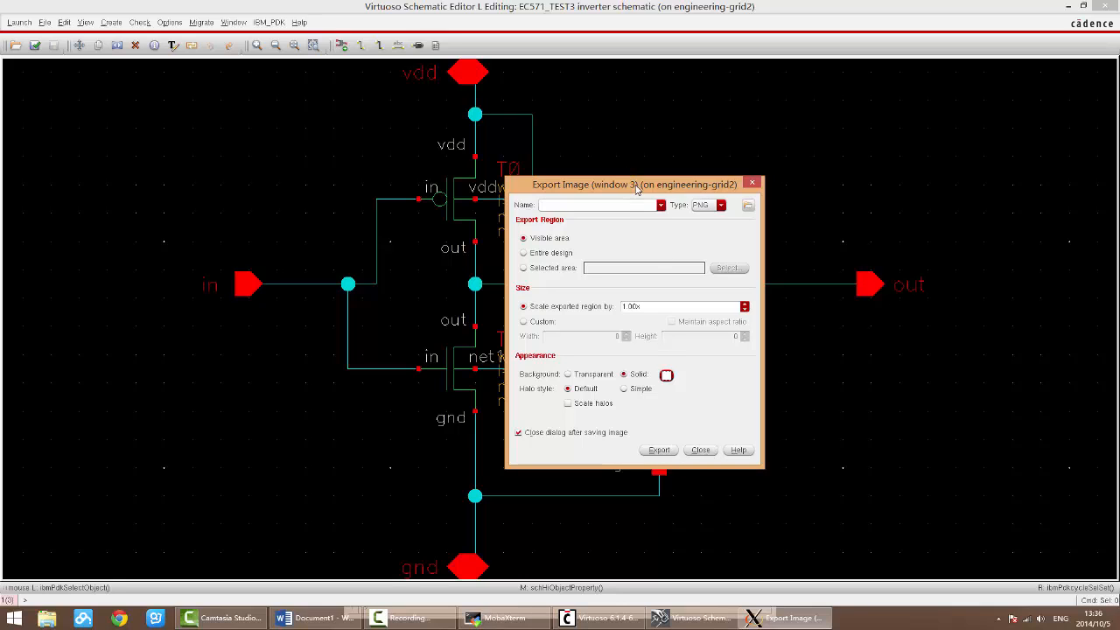
pyautogui.click(700, 450)
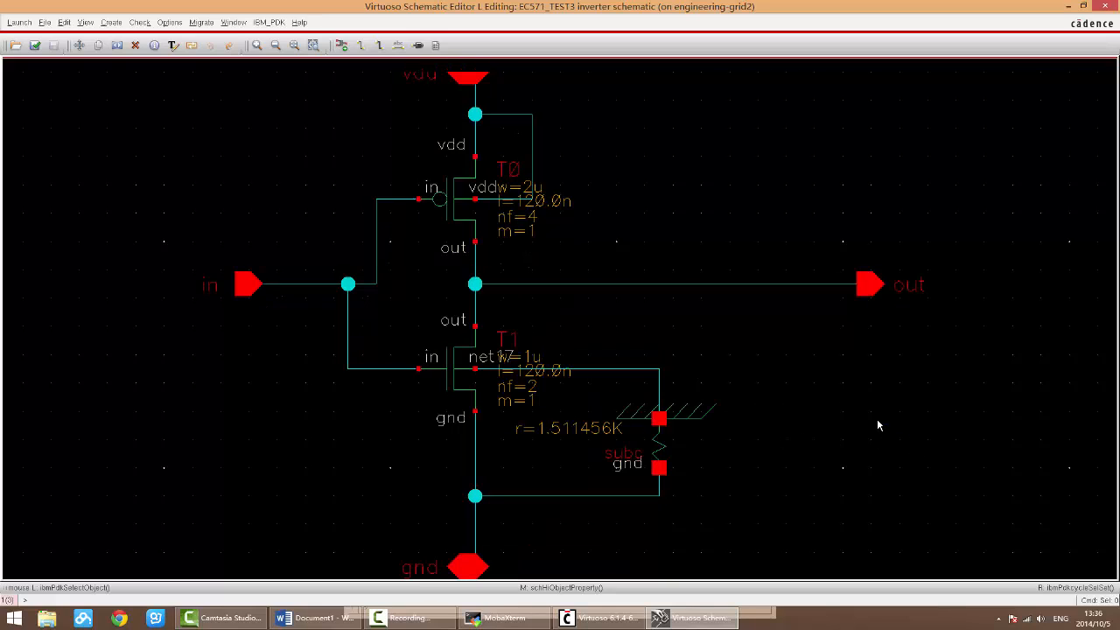
# Step: Reopen the Export Image settings, select Visible area as the export region, and close them without exporting
pyautogui.click(44, 24)
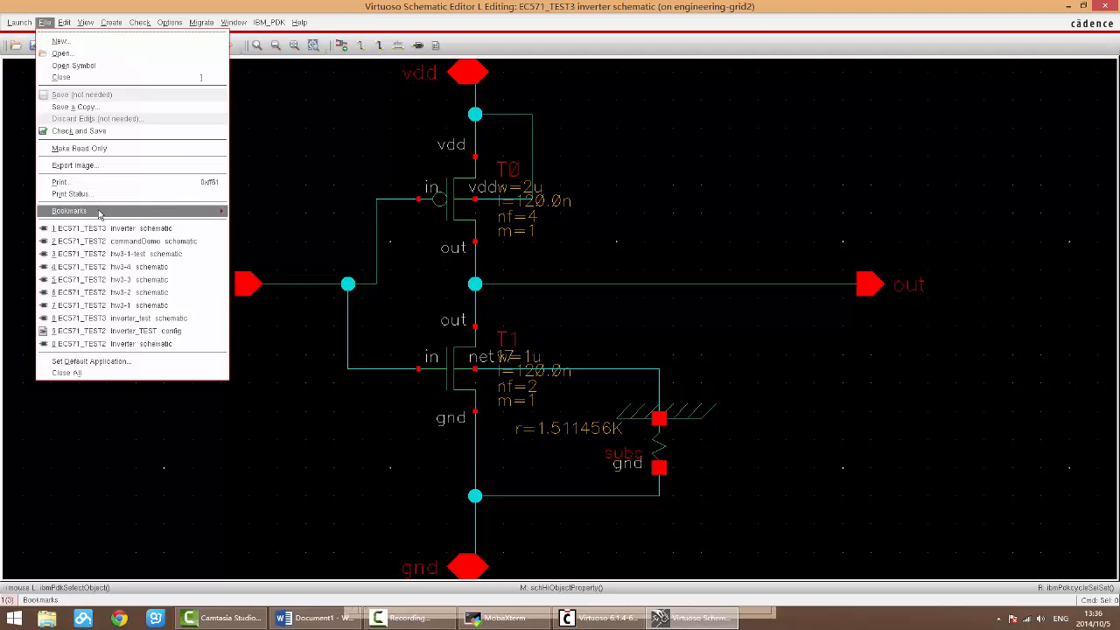
pyautogui.click(73, 166)
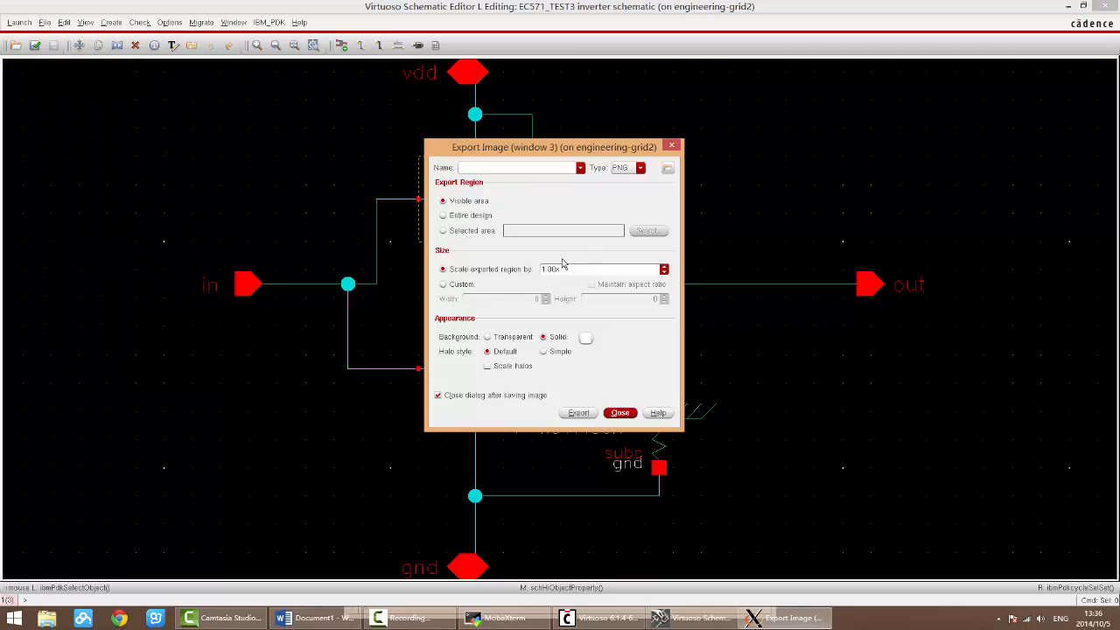
pyautogui.click(477, 203)
pyautogui.click(620, 413)
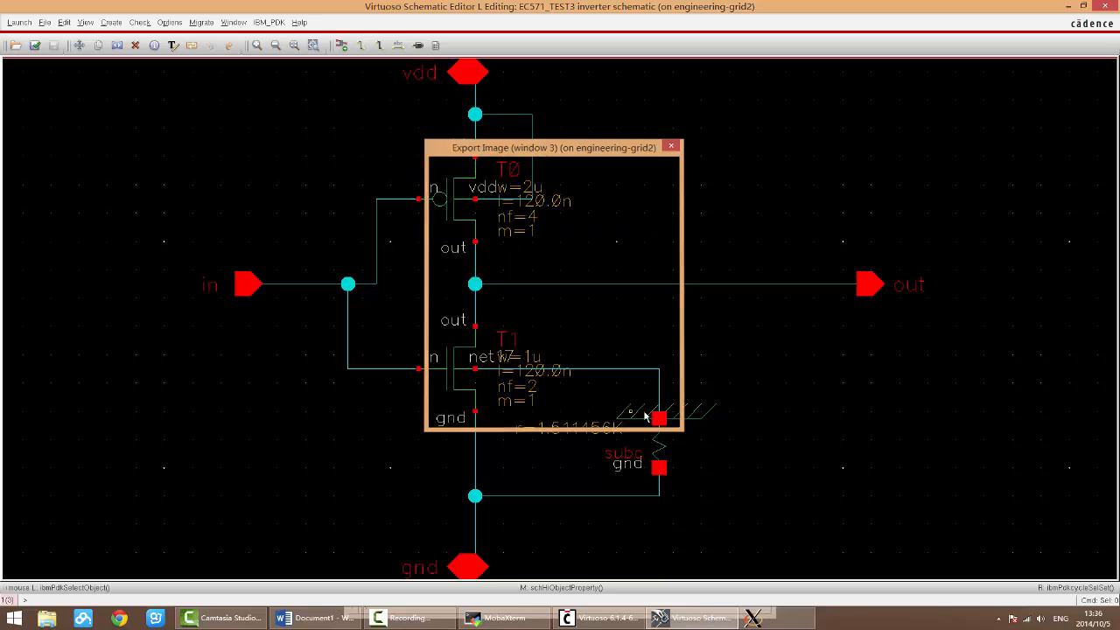
# Step: Zoom out and pan until the inverter fills only a small part of the view, and inspect the Export Image settings for that visible area
pyautogui.hotkey('shift', 'z')
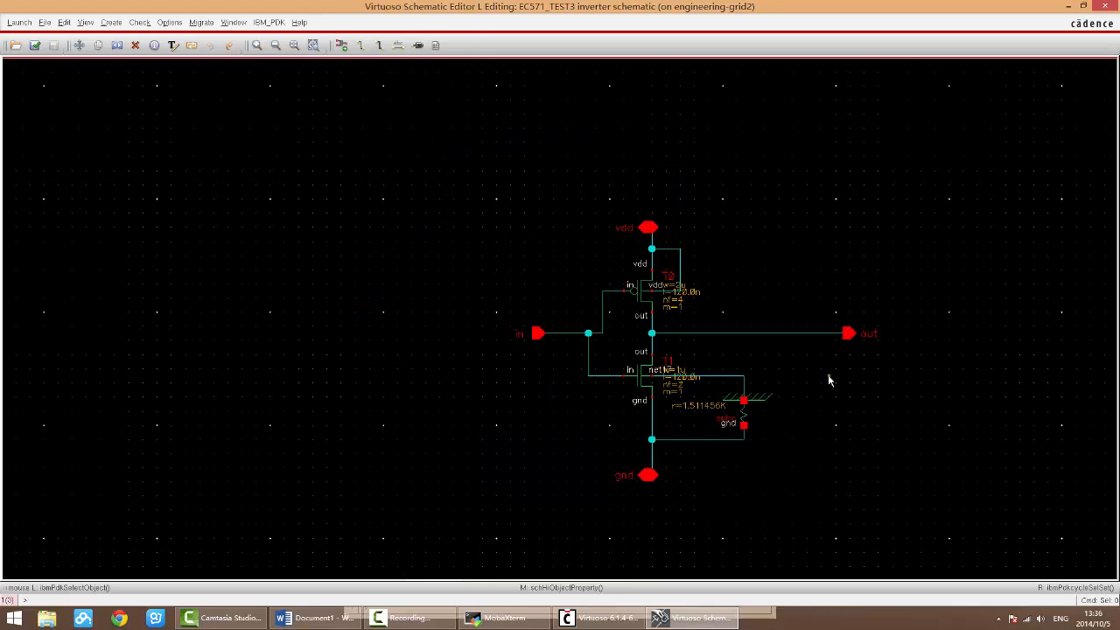
pyautogui.hotkey('ctrl', 'z')
pyautogui.hotkey('shift', 'z')
pyautogui.hotkey('shift', 'z')
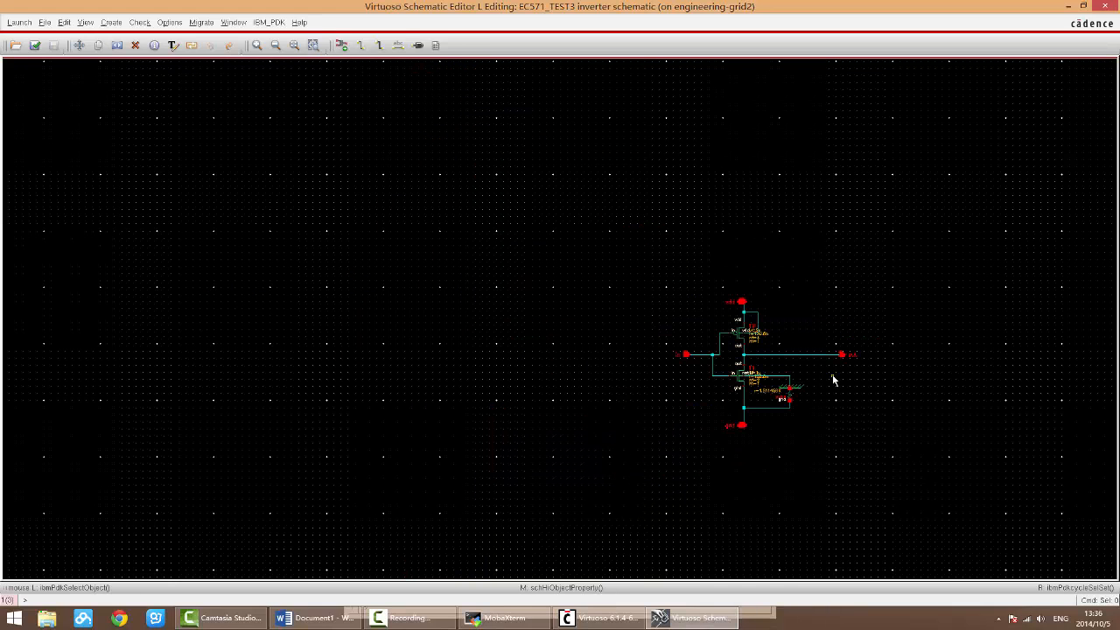
pyautogui.press('Right')
pyautogui.press('Right')
pyautogui.press('Down')
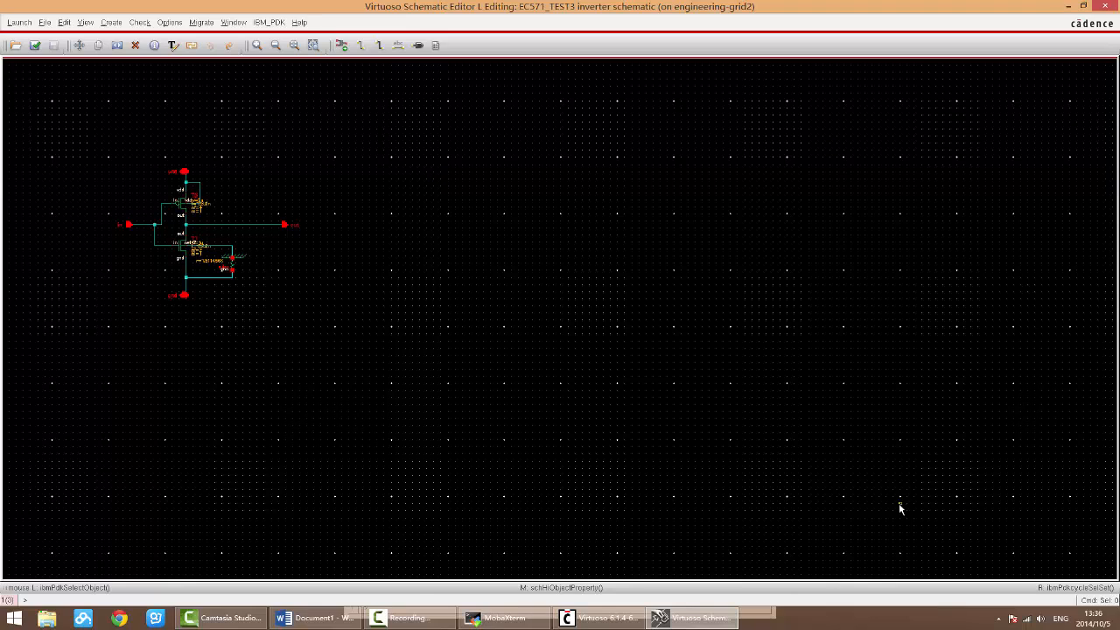
pyautogui.click(45, 22)
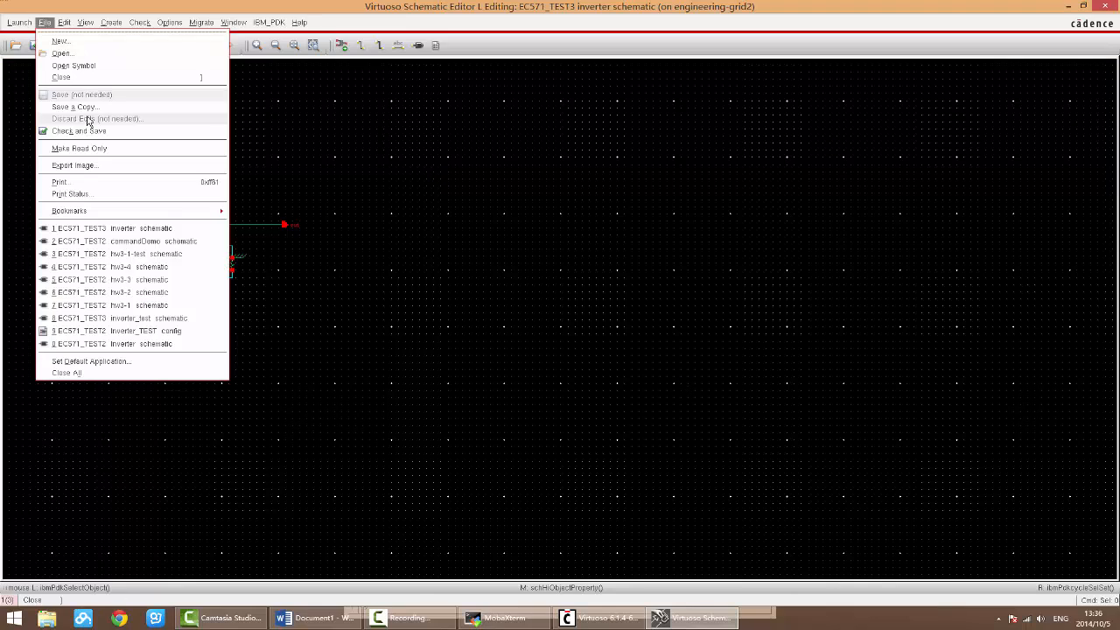
pyautogui.click(101, 169)
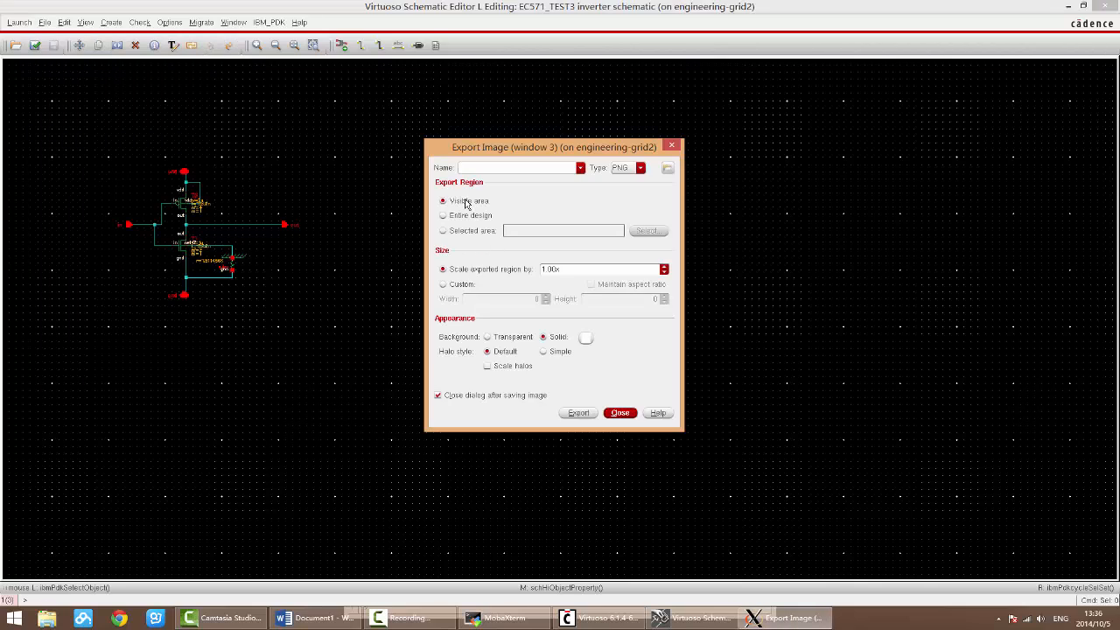
pyautogui.click(621, 414)
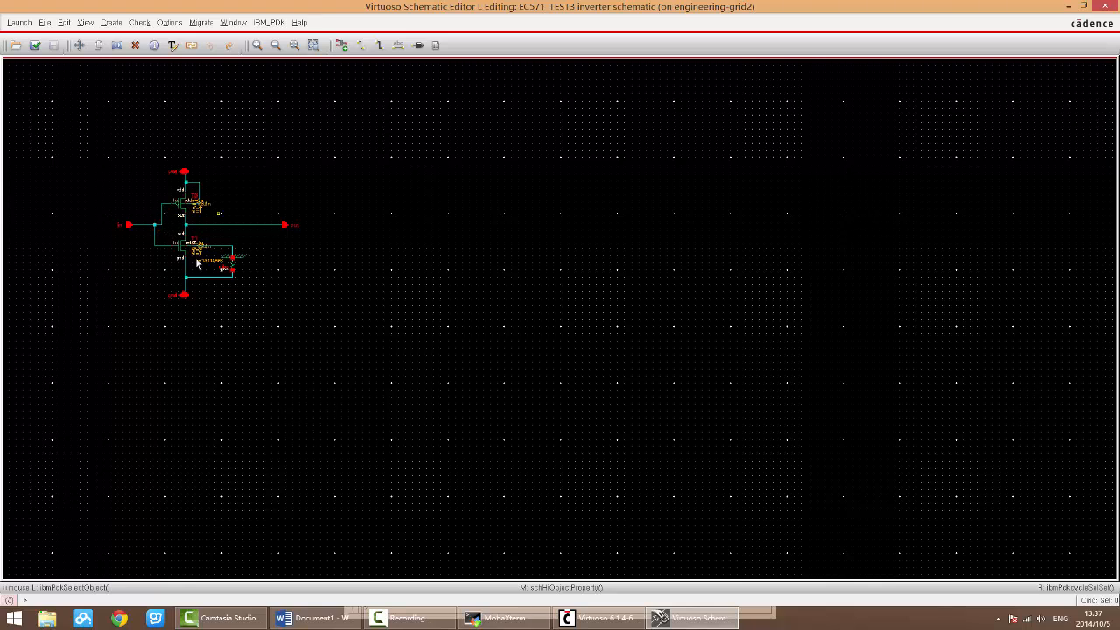
# Step: Practise zooming and panning around the inverter schematic, including fitting it to the window
pyautogui.scroll(3, 145, 288)
pyautogui.scroll(-3, 145, 288)
pyautogui.keyDown('ctrl'); pyautogui.scroll(2, 132, 250); pyautogui.keyUp('ctrl')
pyautogui.scroll(2, 295, 252)
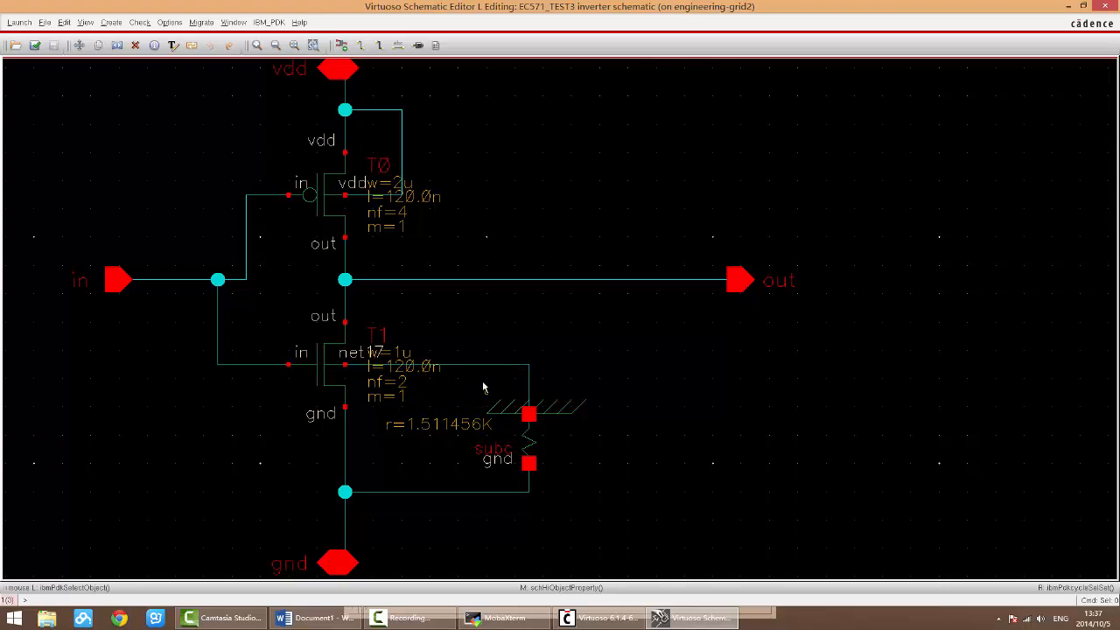
pyautogui.keyDown('shift'); pyautogui.hscroll(-2, 490, 393); pyautogui.keyUp('shift')
pyautogui.keyDown('ctrl'); pyautogui.scroll(-2, 579, 369); pyautogui.keyUp('ctrl')
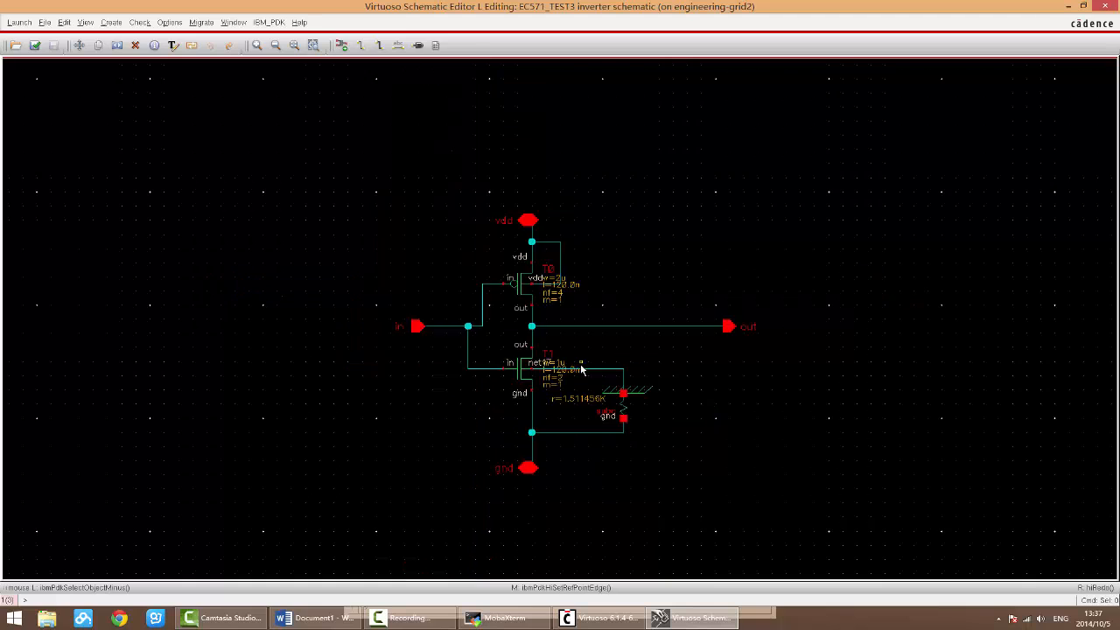
pyautogui.keyDown('shift'); pyautogui.hscroll(8, 581, 373); pyautogui.keyUp('shift')
pyautogui.scroll(-2, 581, 372)
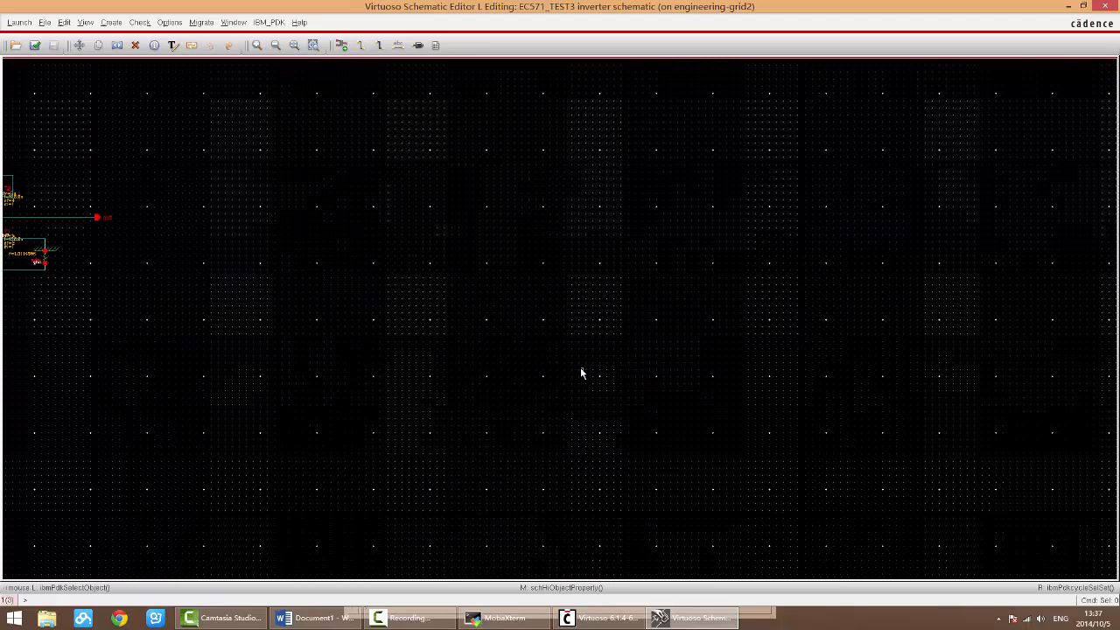
pyautogui.keyDown('ctrl'); pyautogui.scroll(1, 580, 367); pyautogui.keyUp('ctrl')
pyautogui.press('f')
pyautogui.keyDown('ctrl'); pyautogui.scroll(-3, 604, 367); pyautogui.keyUp('ctrl')
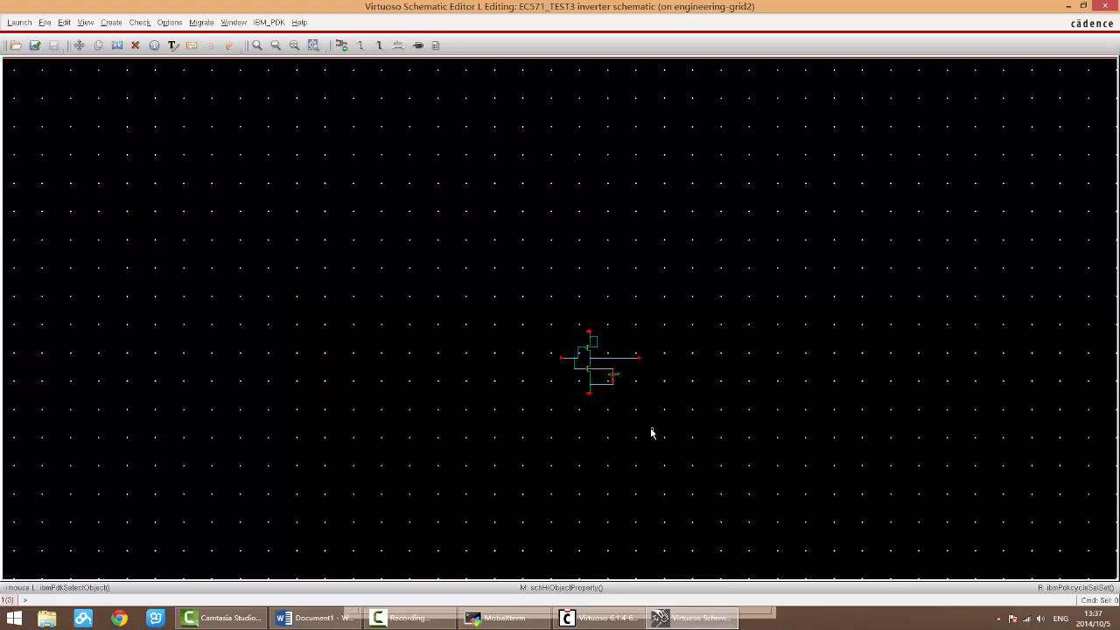
# Step: Fit the inverter schematic to the window, review the Export Image region options with Visible area selected, and close the settings without exporting
pyautogui.press('f')
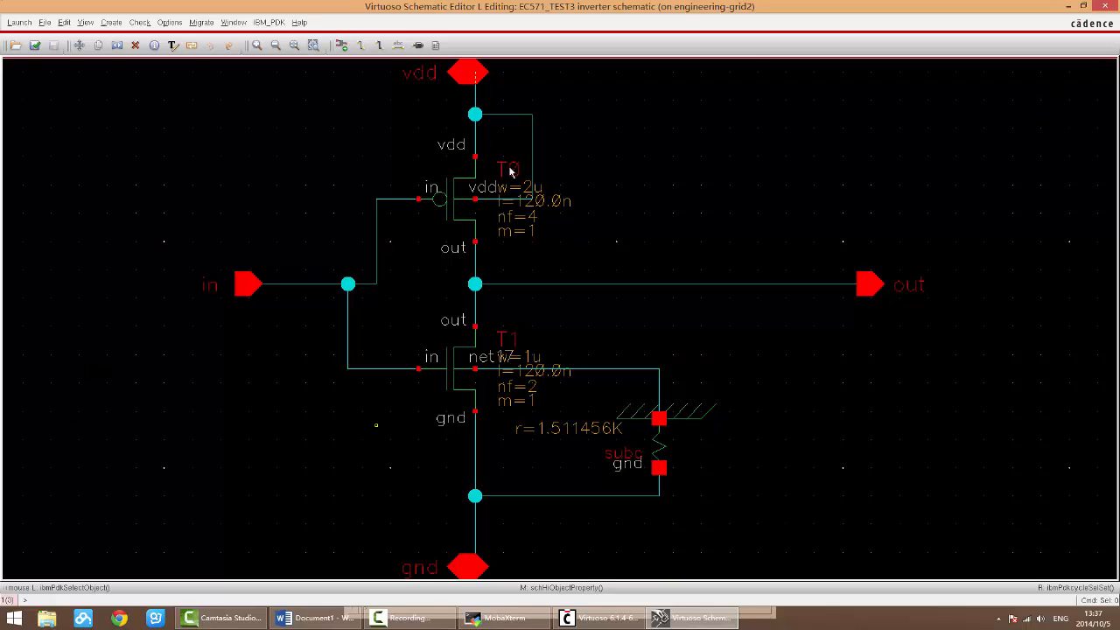
pyautogui.click(44, 22)
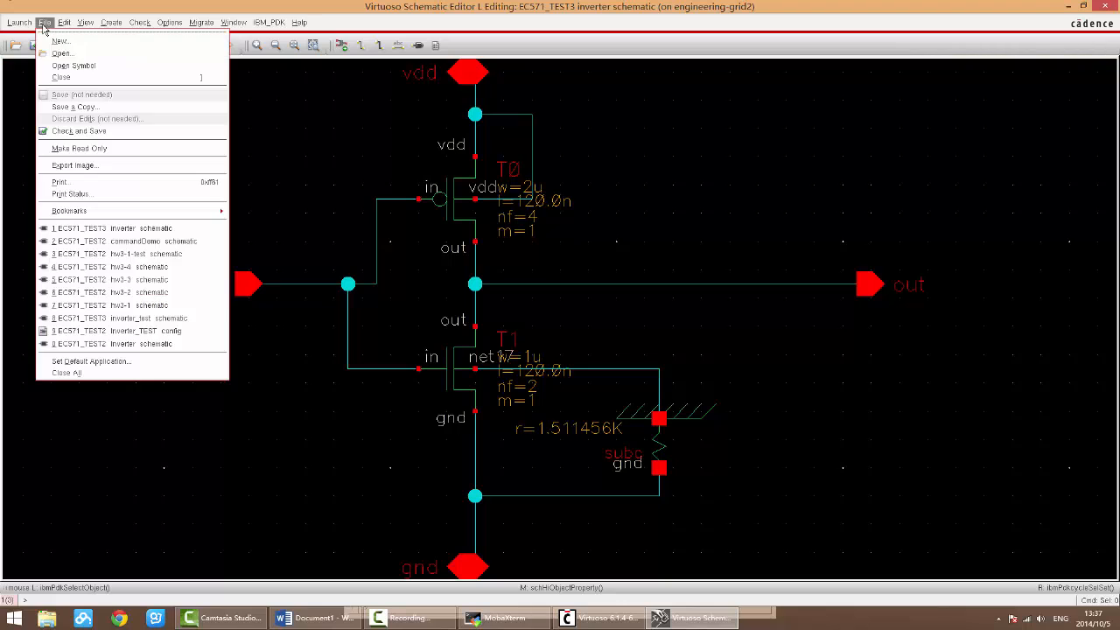
pyautogui.click(110, 166)
pyautogui.moveTo(546, 155); pyautogui.dragTo(917, 168)
pyautogui.click(835, 227)
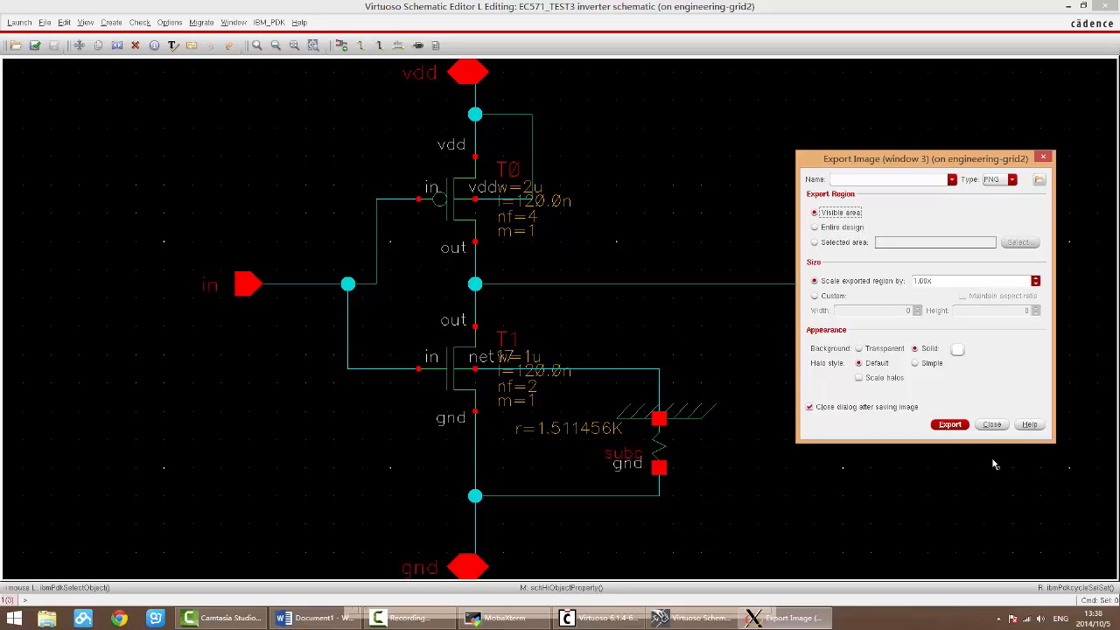
pyautogui.click(990, 424)
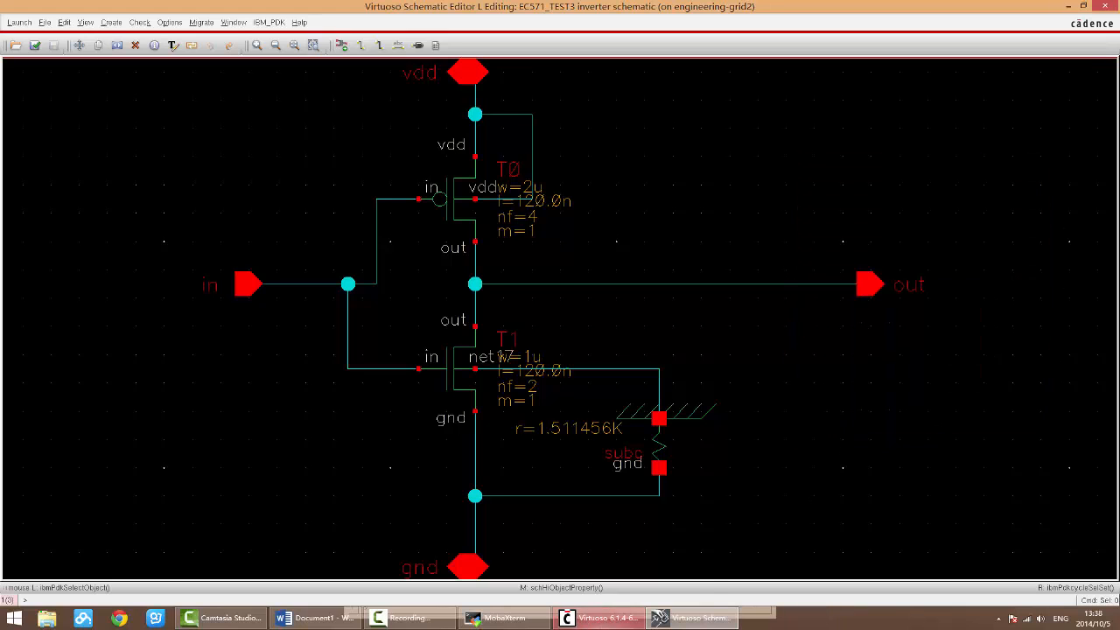
# Step: Switch to the Word shortcut notes, review the command list through the Export/save entry, and return to the Virtuoso schematic
pyautogui.click(315, 618)
pyautogui.scroll(-1, 594, 406)
pyautogui.scroll(4, 594, 406)
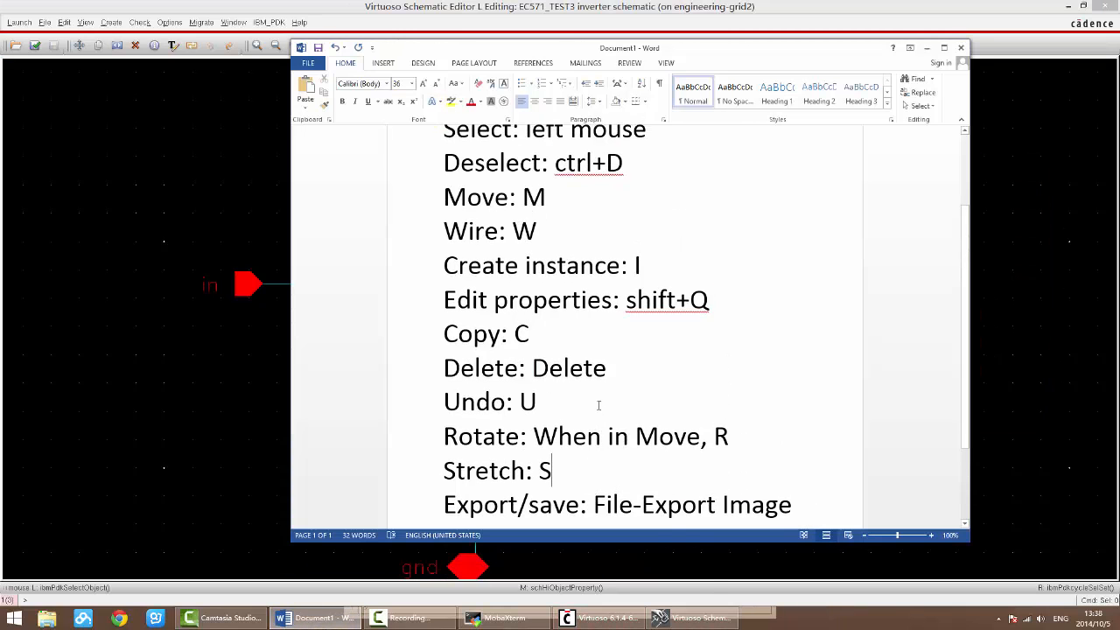
pyautogui.scroll(-3, 595, 406)
pyautogui.click(361, 4)
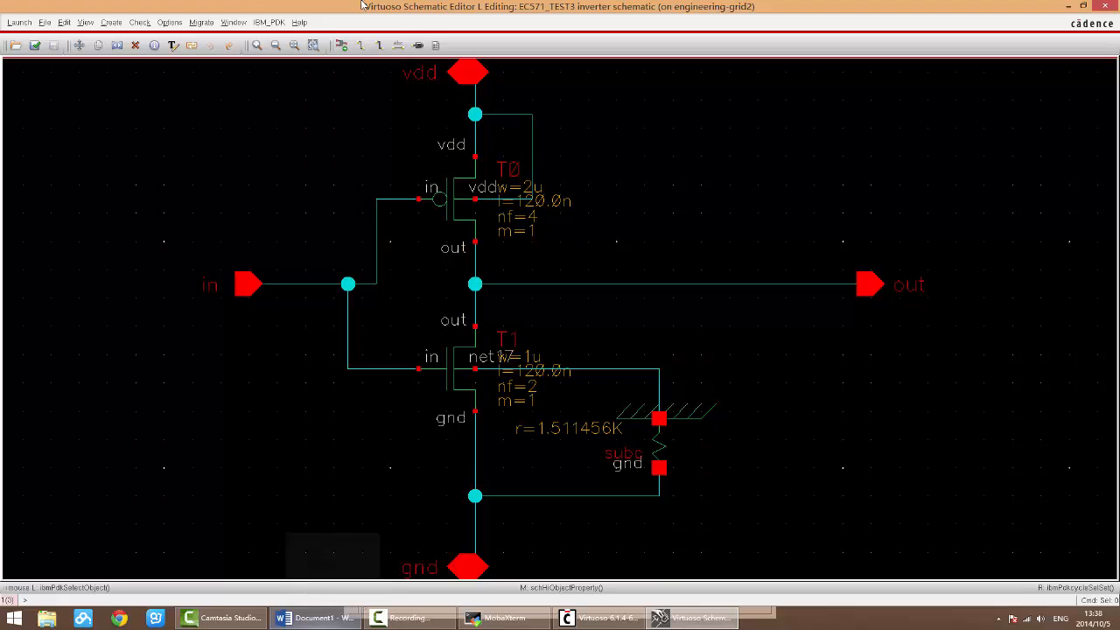
pyautogui.click(237, 23)
pyautogui.moveTo(140, 24)
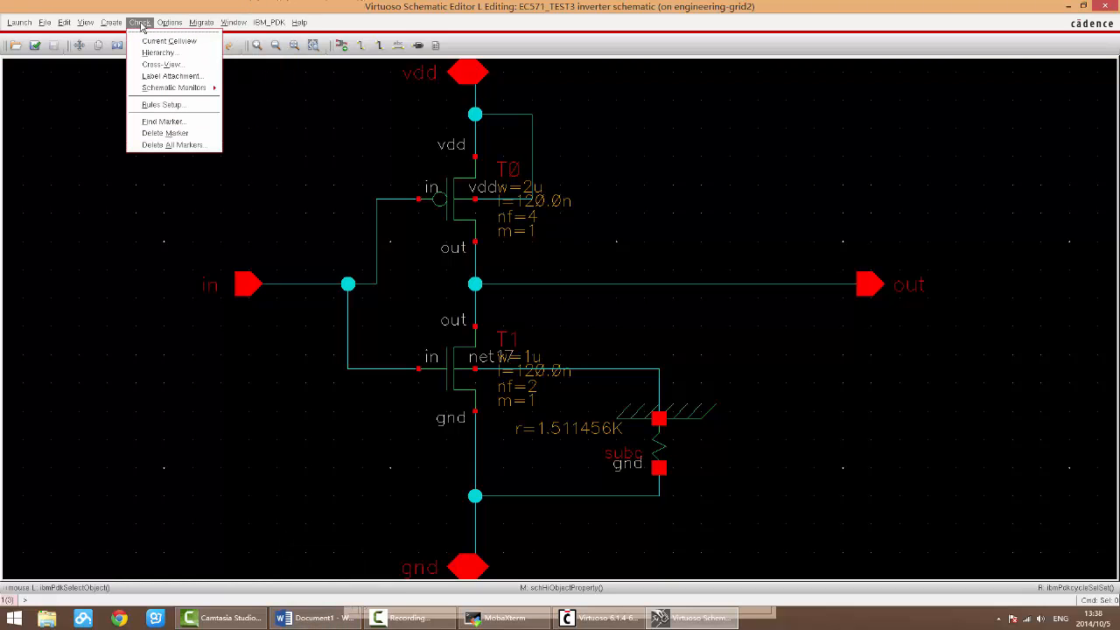
pyautogui.moveTo(15, 28)
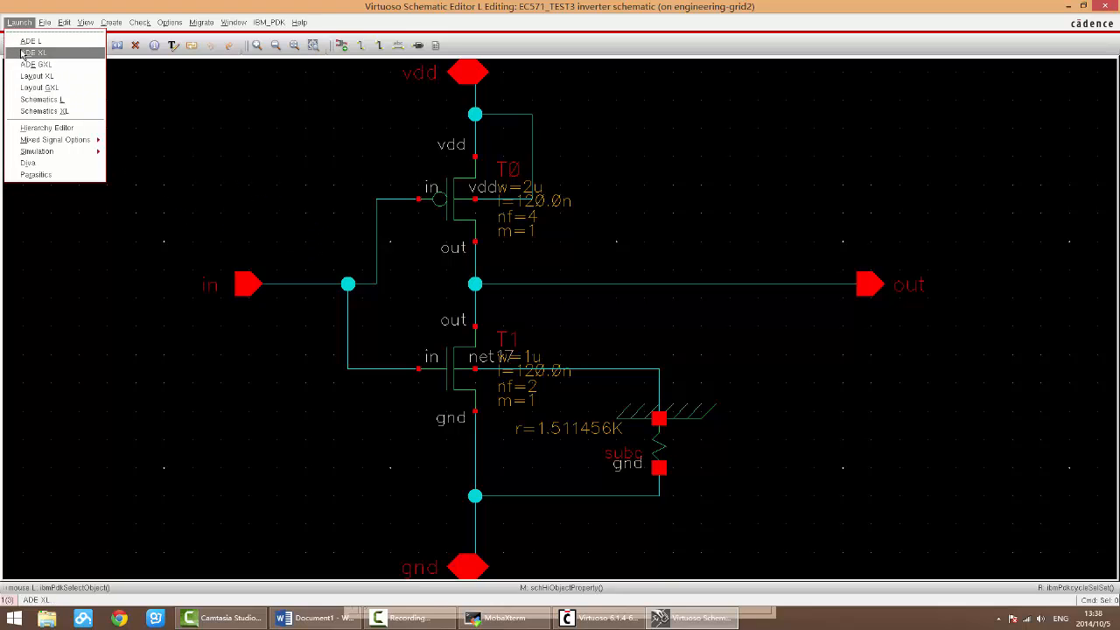
pyautogui.click(272, 163)
pyautogui.click(410, 617)
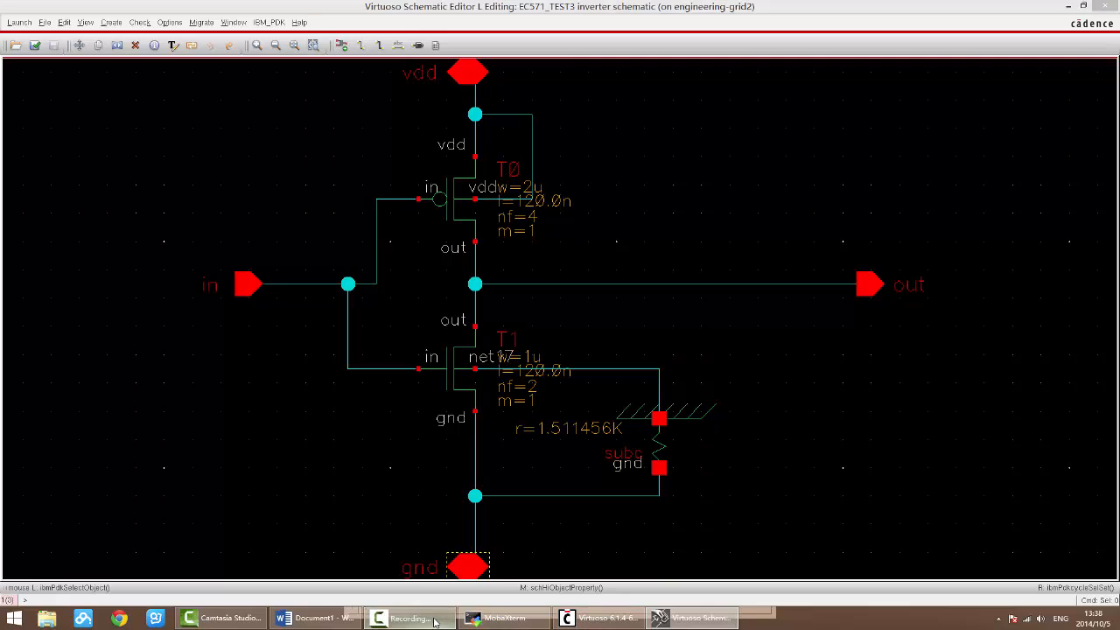